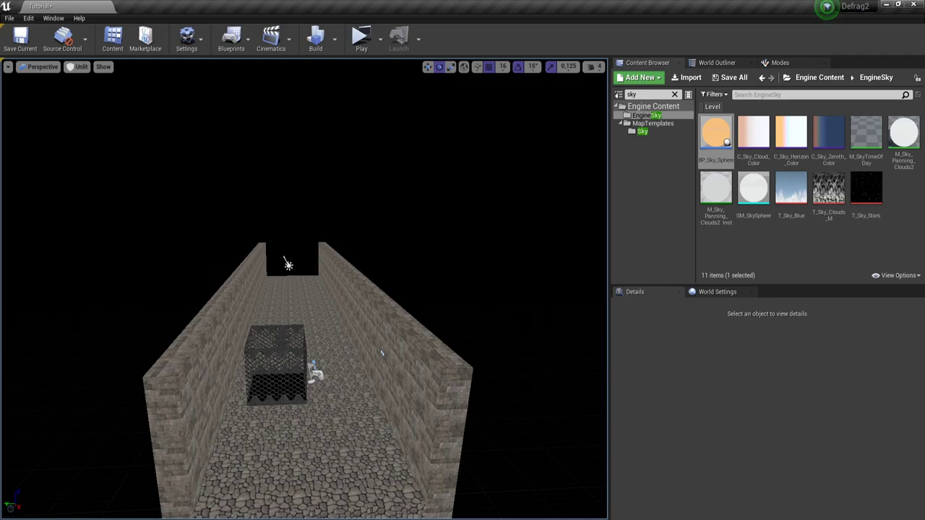
- Select the directional light at the far end of the corridor and activate the Rotate tool
right_drag(347, 326, 343, 376)
mouse_move(303, 308)
right_down()
mouse_move(304, 316)
mouse_move(302, 304)
right_up()
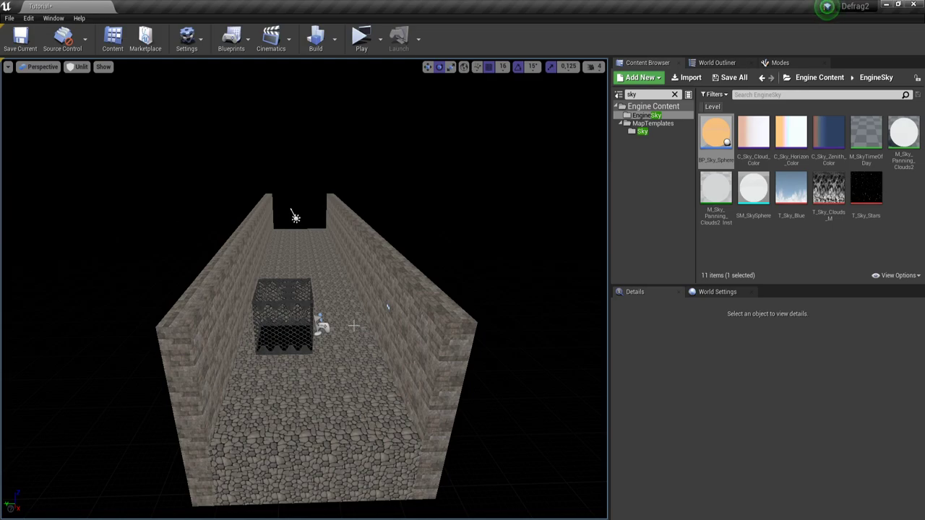
right_drag(354, 326, 358, 315)
scroll(374, 398, up, 5)
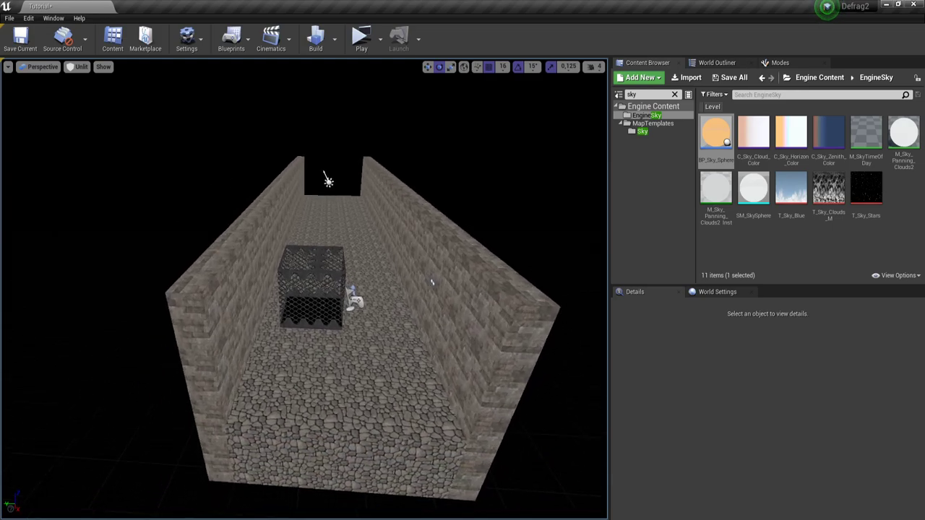
right_drag(387, 414, 389, 390)
key(w)
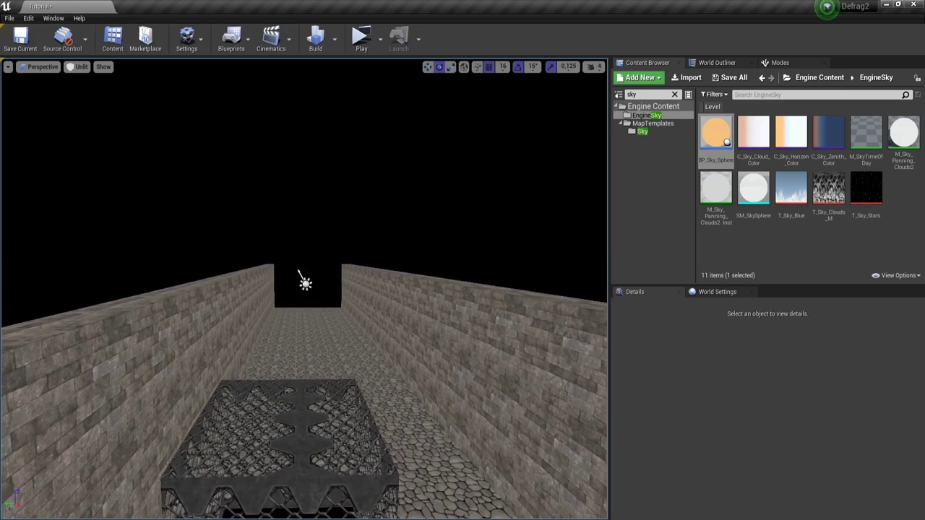
scroll(303, 280, down, 4)
click(304, 282)
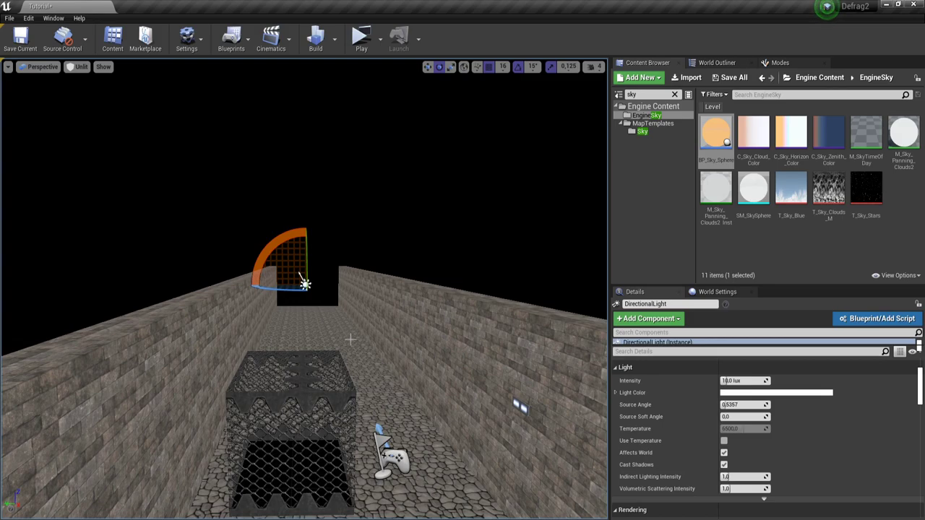
key(w)
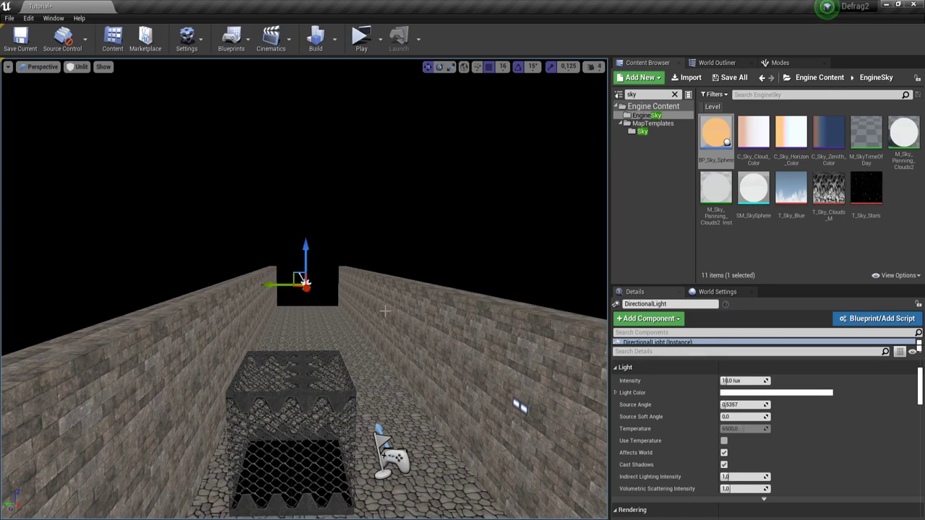
right_drag(390, 312, 382, 302)
key(e)
mouse_move(287, 270)
mouse_down()
mouse_move(291, 254)
mouse_move(285, 272)
mouse_up()
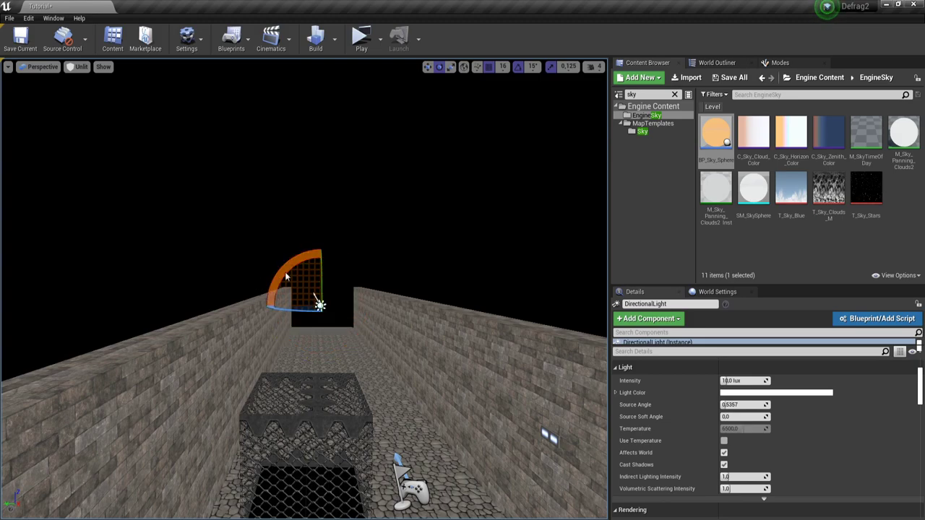
- Check that engine content is shown, filter the content folders by "sky" and open the EngineSky folder
click(675, 95)
click(896, 276)
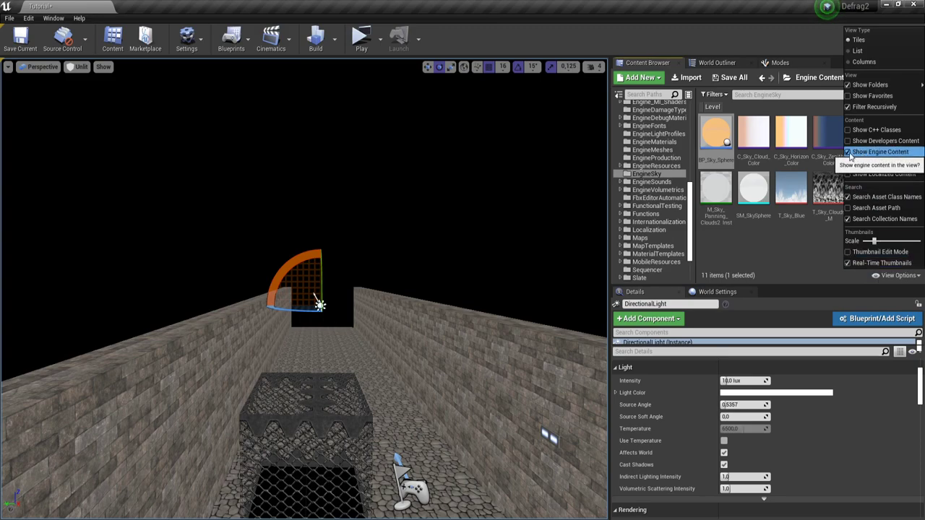
click(650, 95)
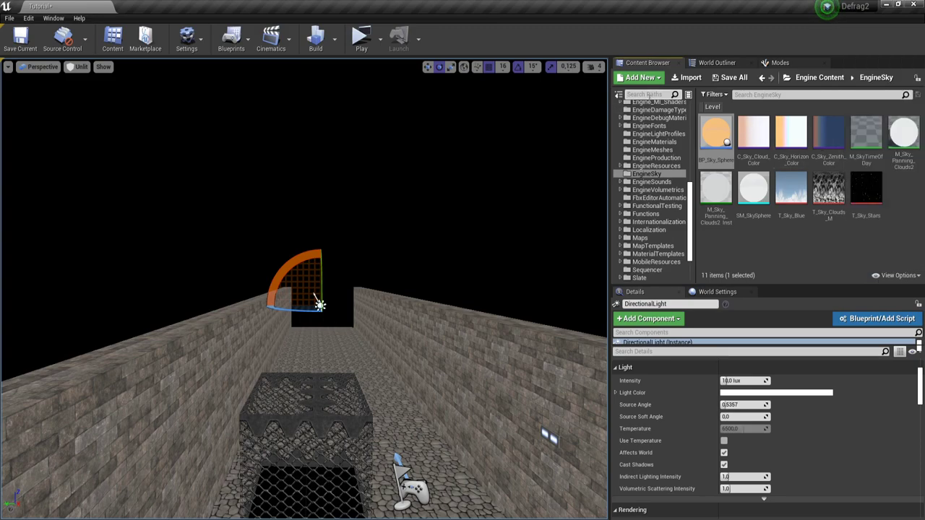
scroll(663, 265, up, 10)
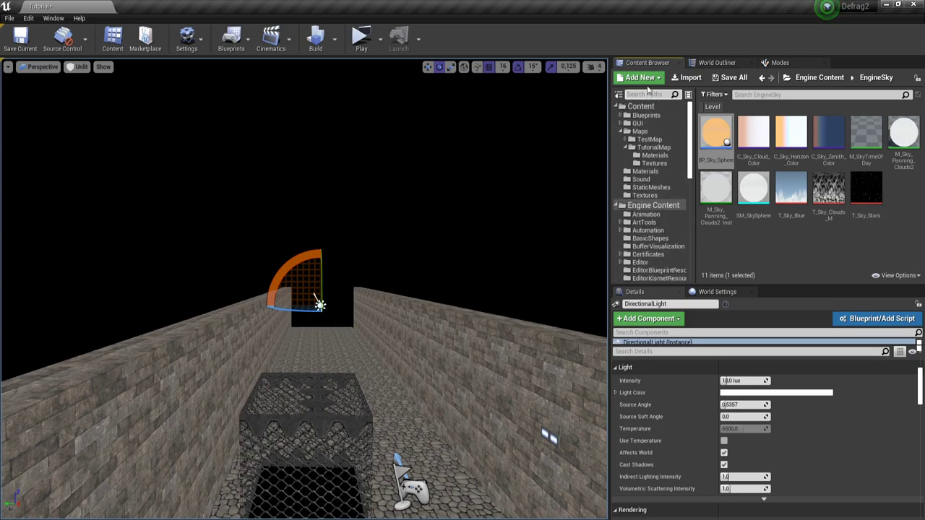
text(sky)
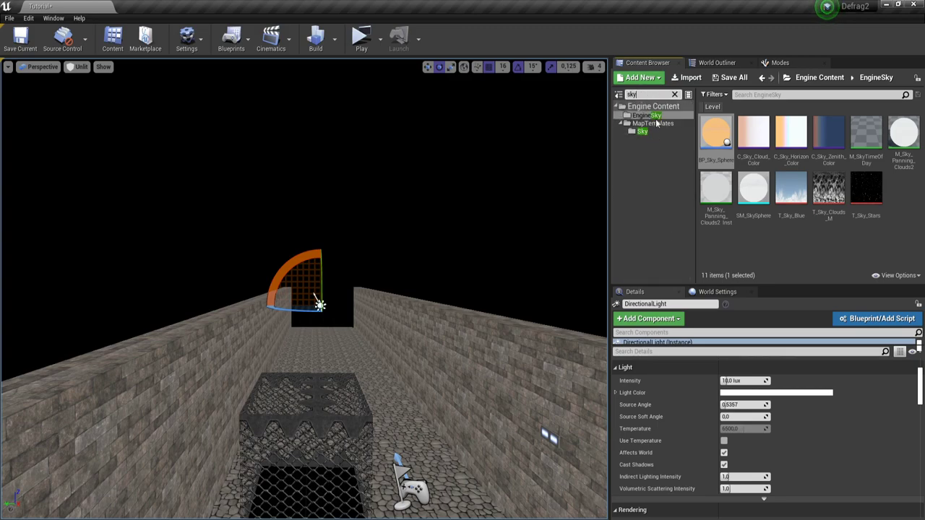
click(654, 115)
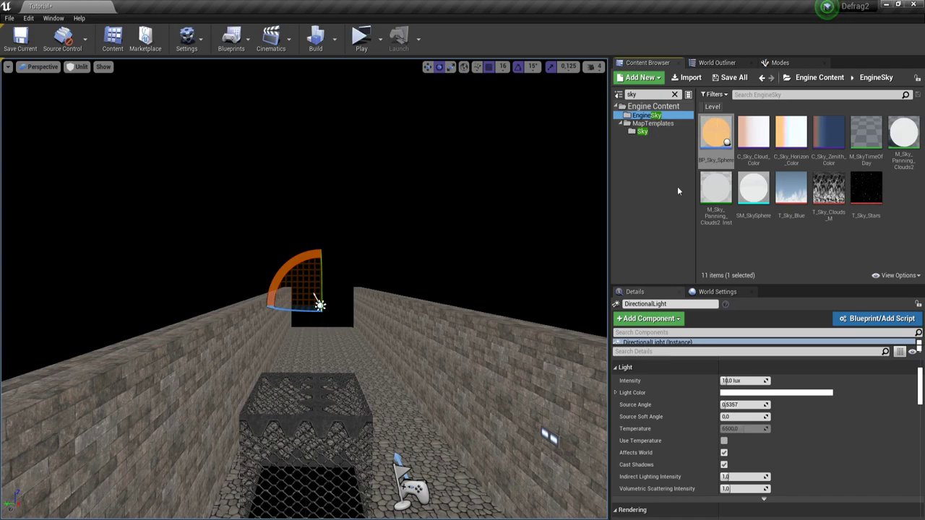
- Place the BP_Sky_Sphere blueprint in the level above the corridor and frame the whole sphere in the view
key(s)
right_drag(531, 272, 537, 284)
click(720, 145)
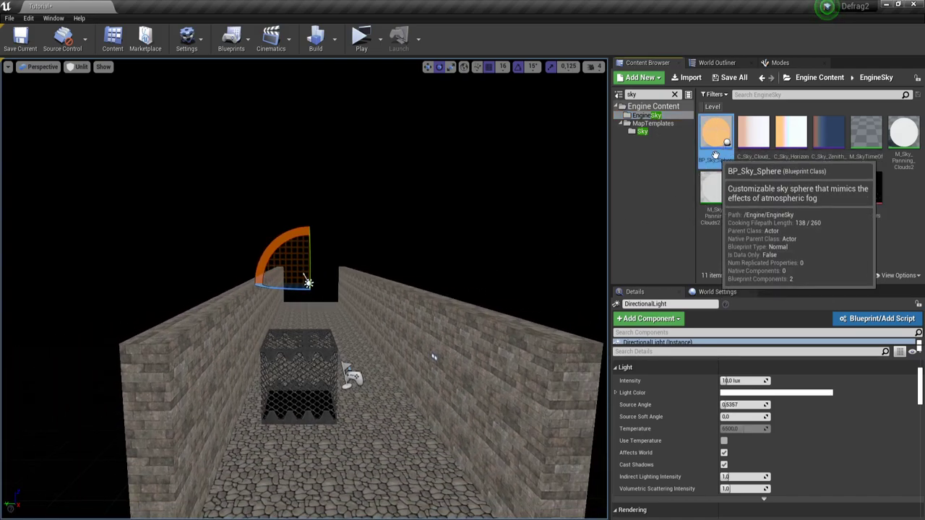
click(716, 148)
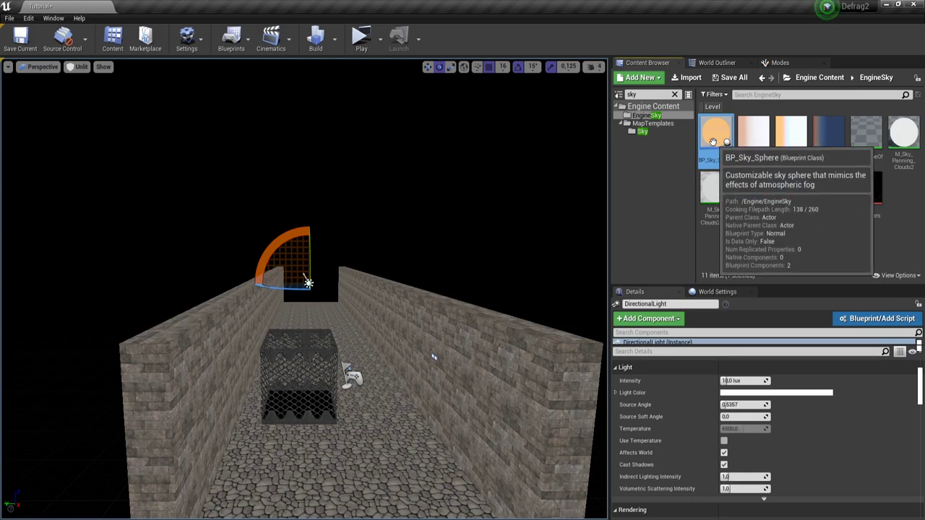
drag(713, 139, 465, 212)
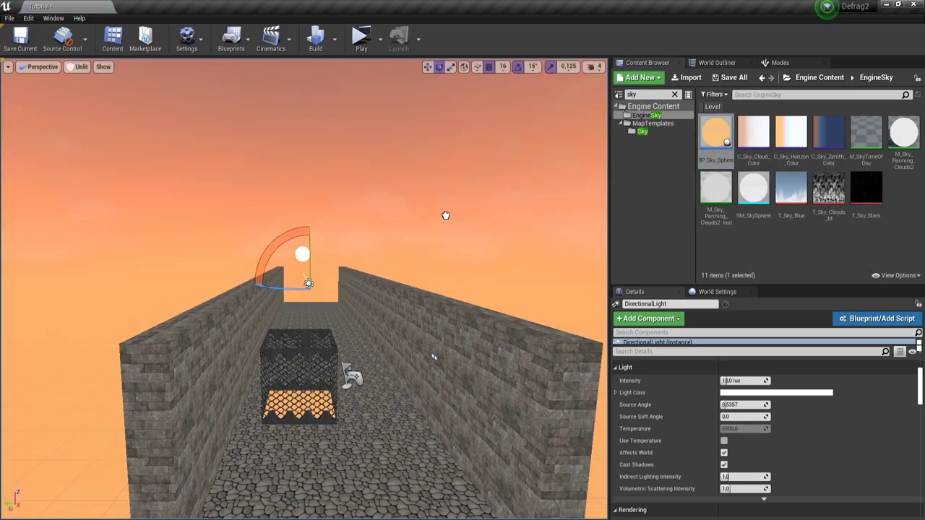
drag(427, 156, 411, 182)
right_drag(415, 240, 376, 141)
key(f)
right_drag(427, 271, 381, 283)
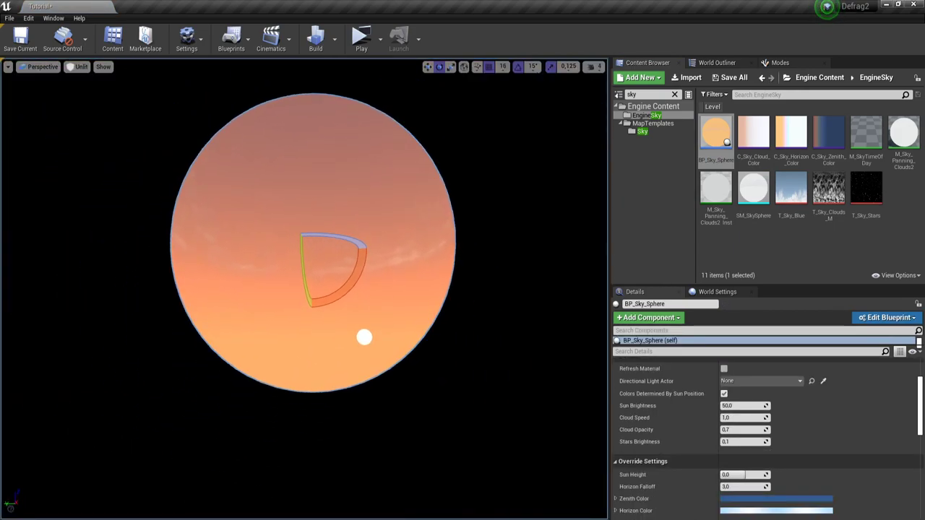
- Find Box Brush5 among the level's actors and focus on it to return to the corridor
click(780, 62)
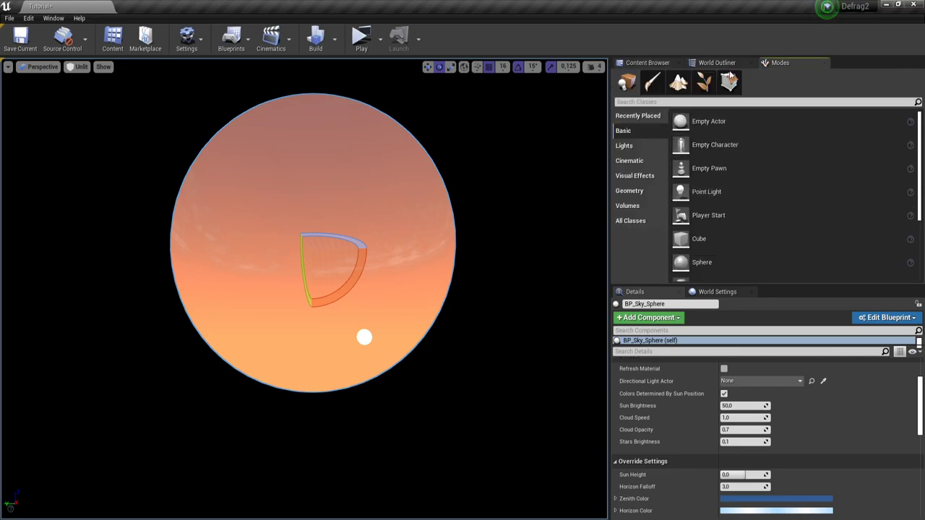
click(717, 62)
click(661, 146)
double_click(662, 146)
mouse_move(434, 268)
right_down()
mouse_move(438, 318)
mouse_move(434, 282)
right_up()
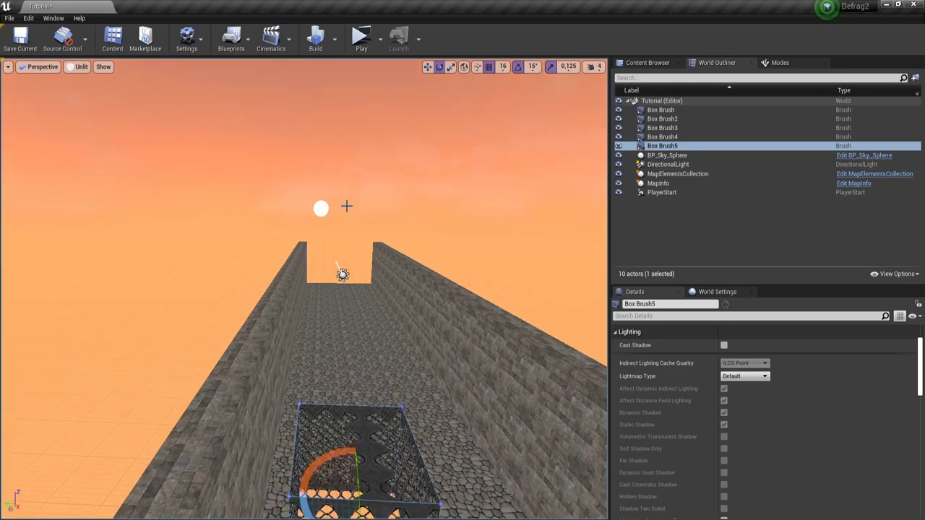
- Try rotating BP_Sky_Sphere by about 75° around the X axis, and undo the rotation
click(667, 155)
scroll(660, 406, up, 2)
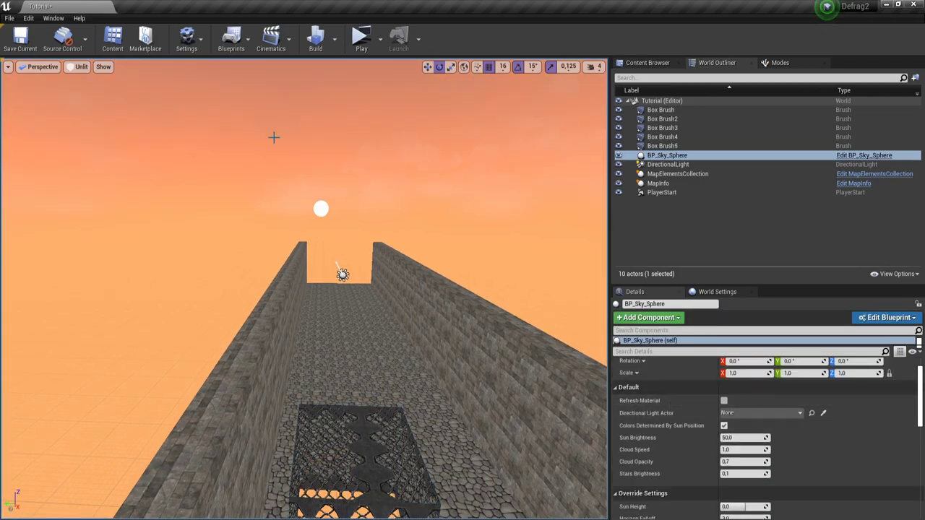
right_drag(492, 197, 497, 199)
right_drag(489, 291, 483, 313)
key(w)
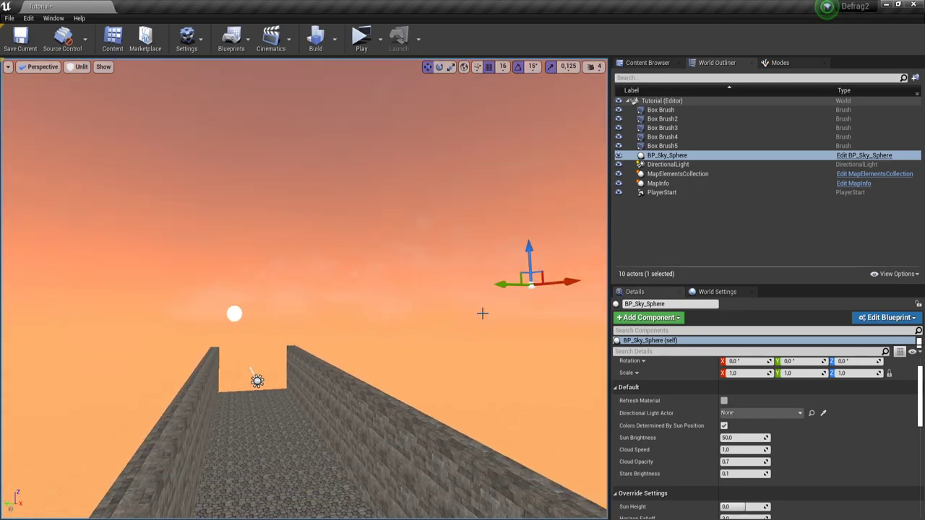
key(e)
mouse_move(501, 315)
mouse_down()
mouse_move(485, 320)
mouse_move(506, 315)
mouse_up()
key(ctrl+z)
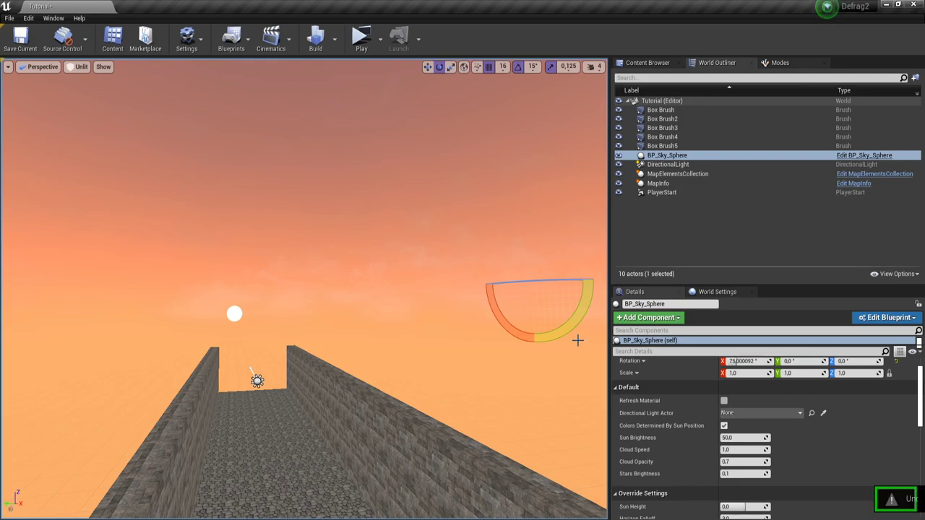
key(w)
right_drag(564, 346, 525, 368)
key(s)
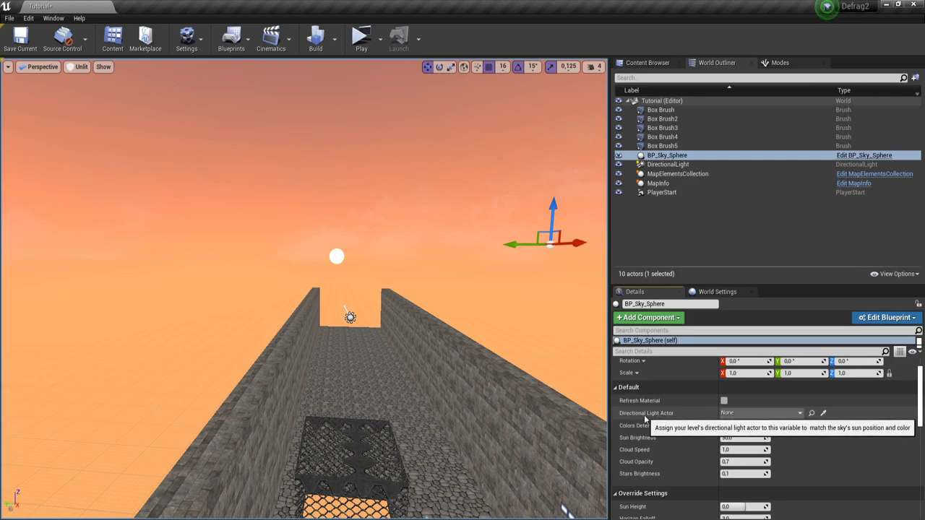
- Assign DirectionalLight as the Directional Light Actor of BP_Sky_Sphere
scroll(549, 496, up, 5)
right_drag(549, 496, 561, 498)
click(343, 321)
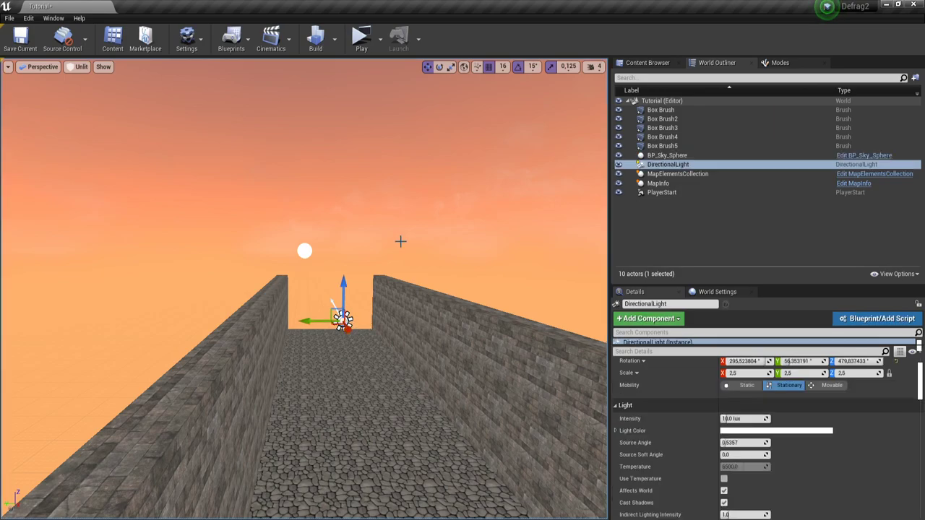
click(667, 155)
click(763, 414)
click(760, 289)
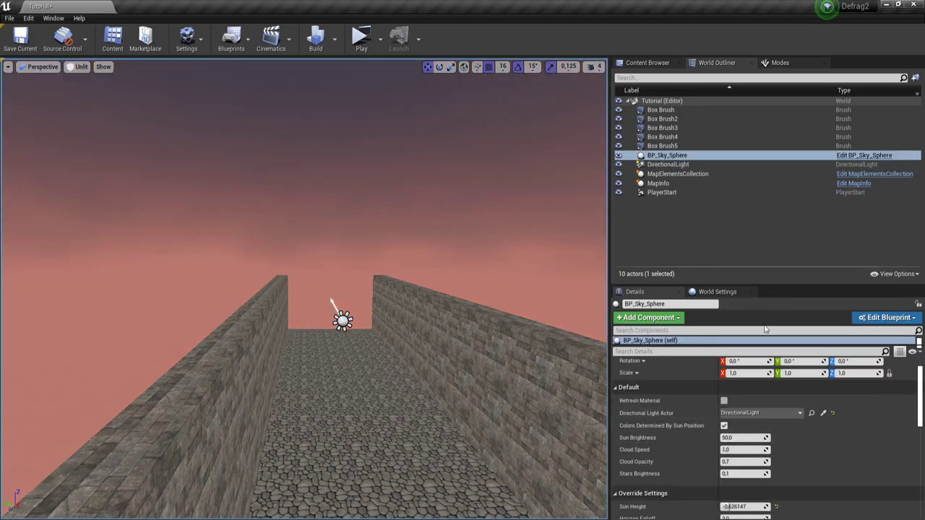
- Rotate the directional light around the X axis to a rotation of about X 135.8°, Y -68.2°, Z 582.1°
mouse_move(478, 334)
right_down()
mouse_move(476, 324)
mouse_move(490, 316)
mouse_move(492, 347)
right_up()
drag(511, 398, 510, 412)
click(323, 309)
mouse_move(359, 323)
right_down()
mouse_move(363, 310)
mouse_move(359, 332)
right_up()
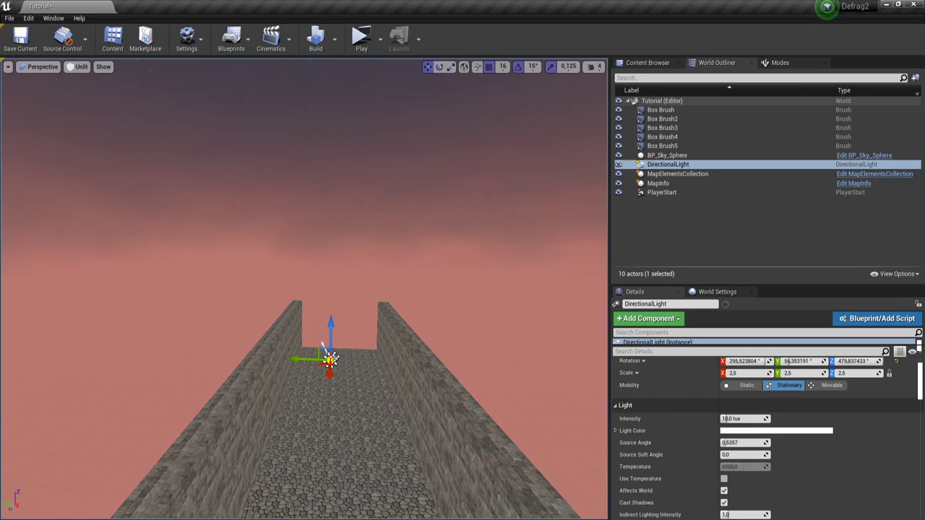
drag(333, 315, 349, 325)
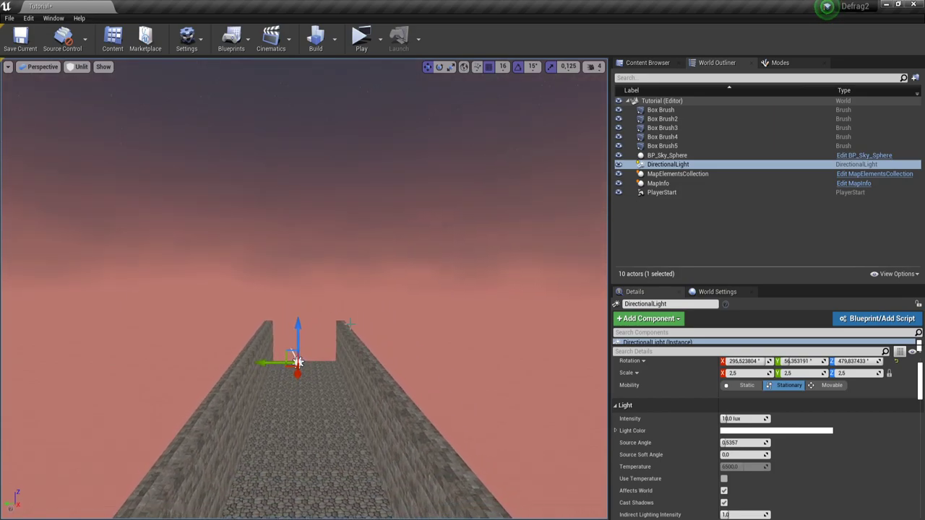
right_drag(371, 274, 347, 290)
key(e)
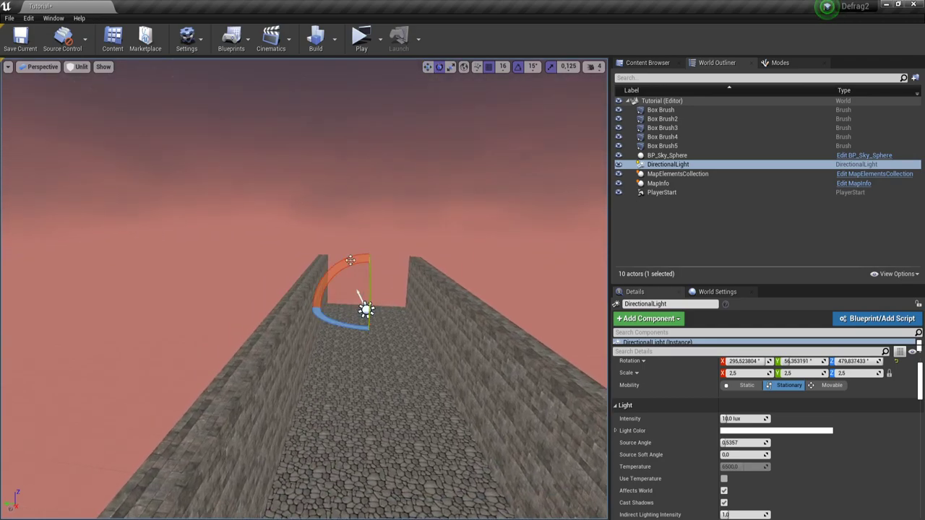
drag(349, 262, 317, 277)
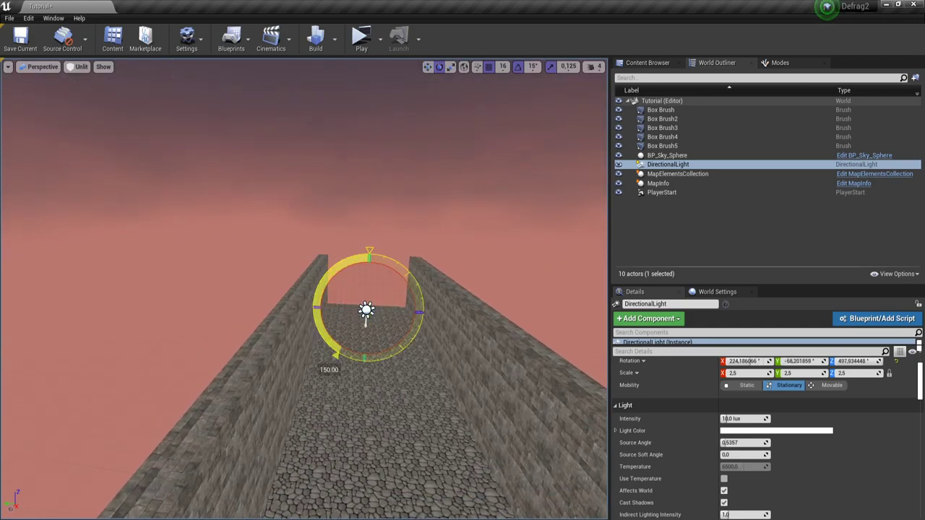
drag(325, 347, 348, 266)
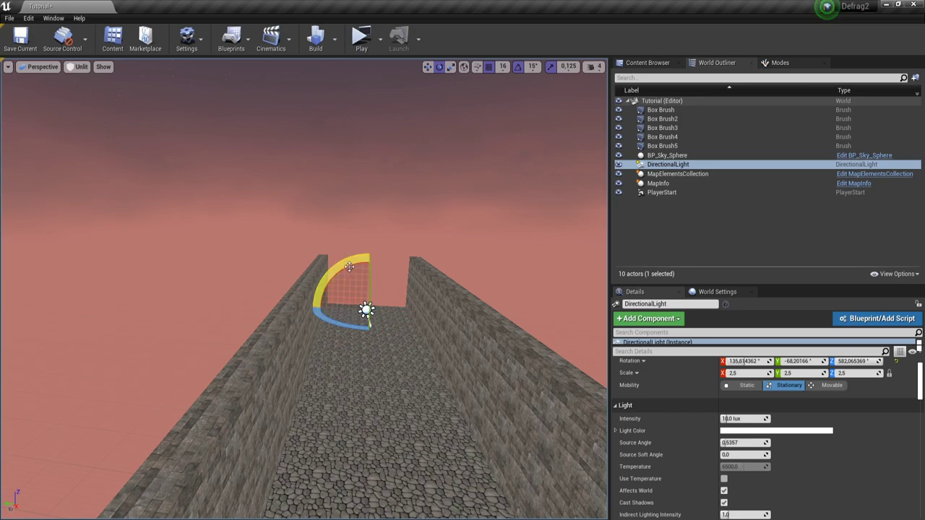
- Refresh the material of BP_Sky_Sphere so the sky matches the rotated light, and look over the corridor and sky
scroll(694, 434, up, 1)
scroll(774, 461, down, 3)
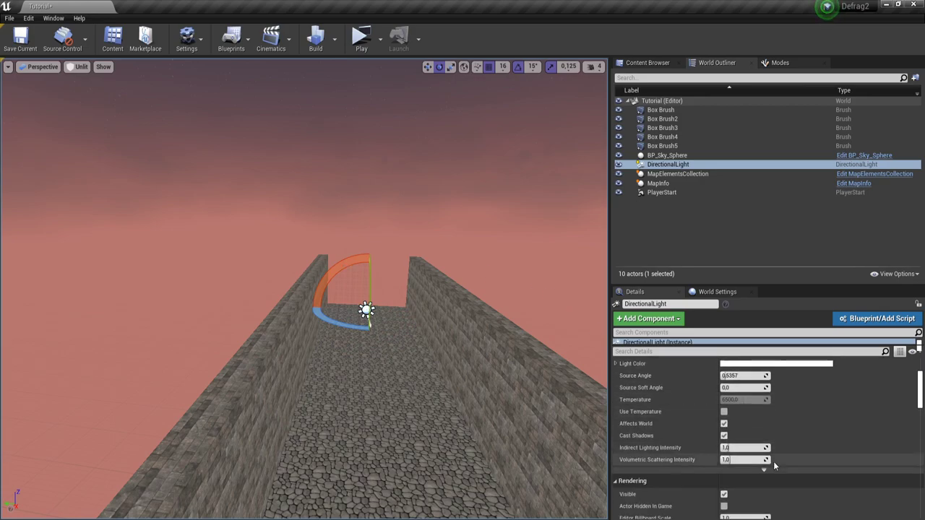
click(667, 155)
scroll(720, 386, up, 3)
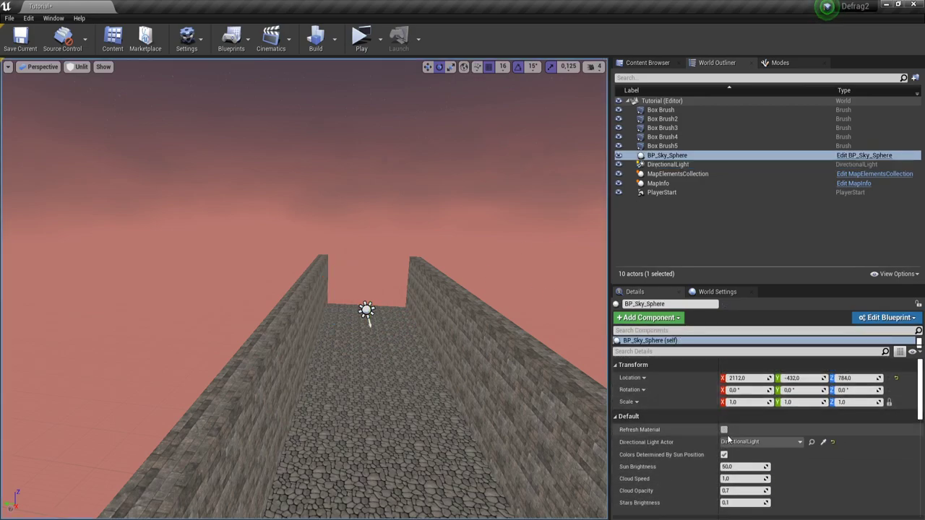
click(723, 430)
right_drag(466, 344, 537, 246)
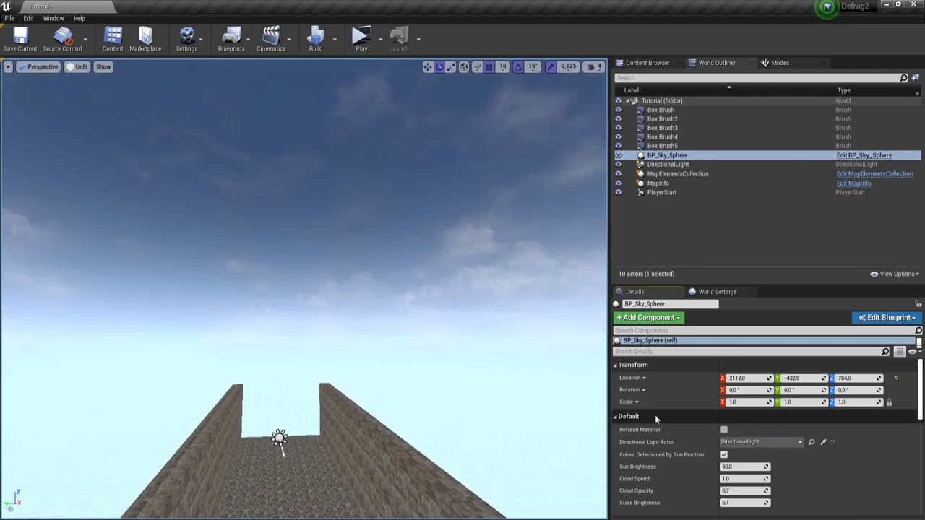
right_drag(477, 345, 478, 318)
right_drag(549, 332, 549, 361)
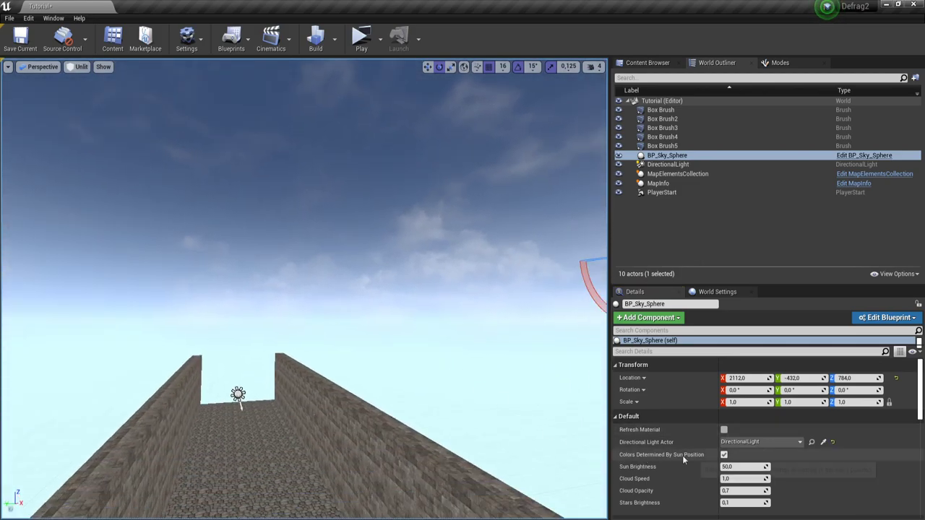
- Rotate the directional light again around the X axis
scroll(687, 460, down, 2)
click(240, 394)
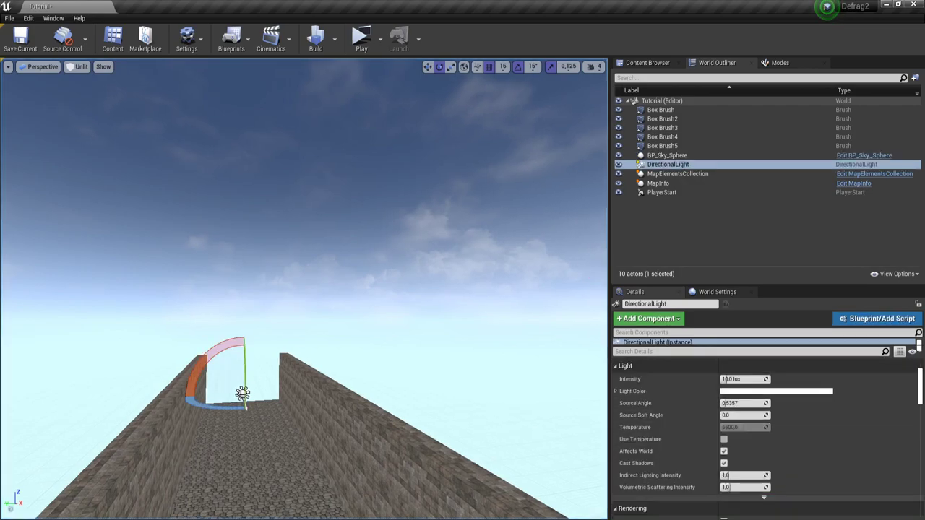
drag(243, 346, 270, 447)
- Lower the Sun Height override of BP_Sky_Sphere to about -0.476
click(678, 156)
scroll(819, 444, down, 4)
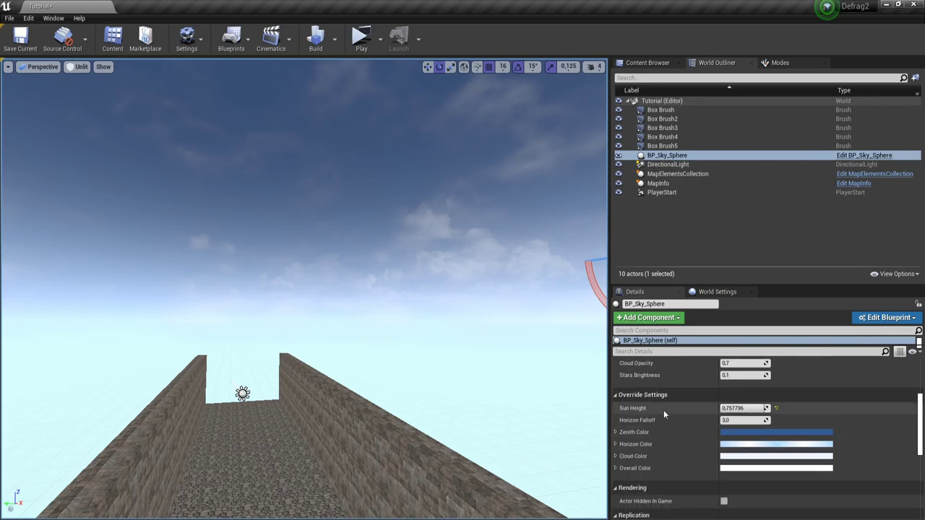
drag(763, 410, 733, 410)
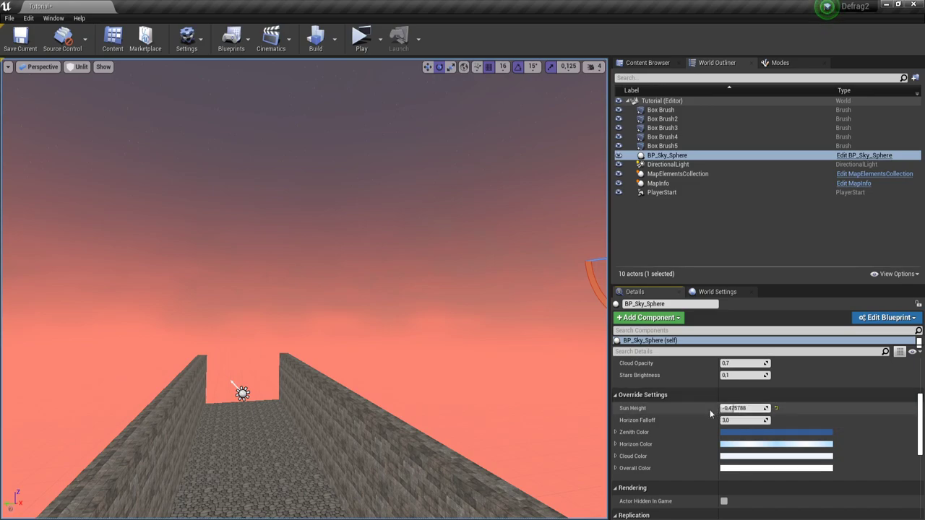
- Lower the Sun Brightness of BP_Sky_Sphere to about 20.78
mouse_move(535, 387)
right_down()
mouse_move(535, 303)
mouse_move(547, 394)
right_up()
scroll(694, 439, up, 4)
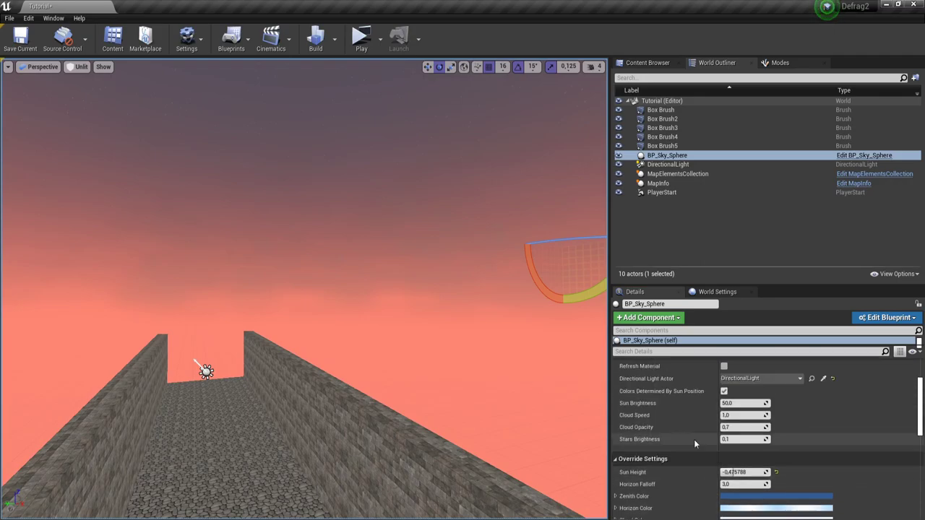
right_drag(506, 362, 680, 427)
right_drag(303, 434, 317, 274)
mouse_move(741, 435)
mouse_down()
mouse_move(755, 435)
mouse_move(722, 435)
mouse_move(763, 434)
mouse_move(737, 435)
mouse_up()
right_drag(462, 333, 297, 224)
right_drag(313, 390, 315, 406)
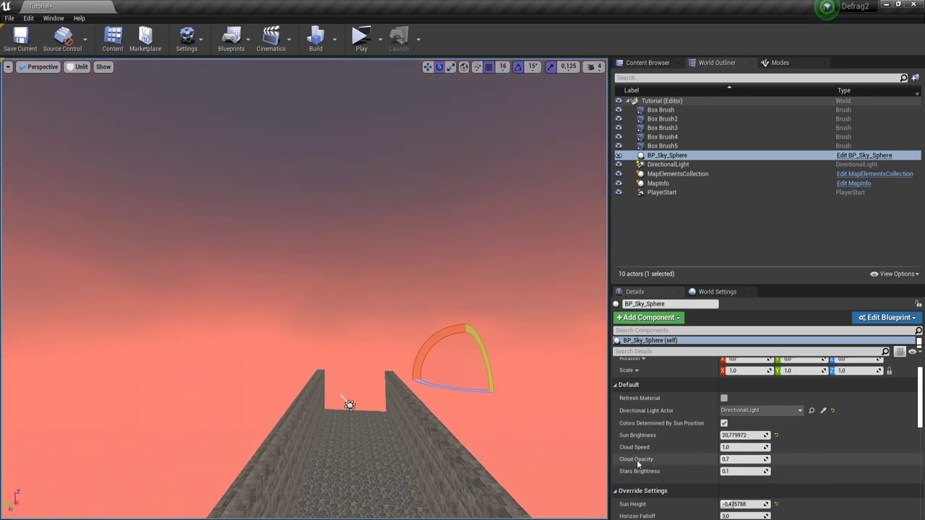
- Raise the Cloud Opacity of BP_Sky_Sphere to about 1.81 and its Cloud Speed to about 2.15
drag(737, 459, 766, 459)
right_drag(502, 415, 520, 419)
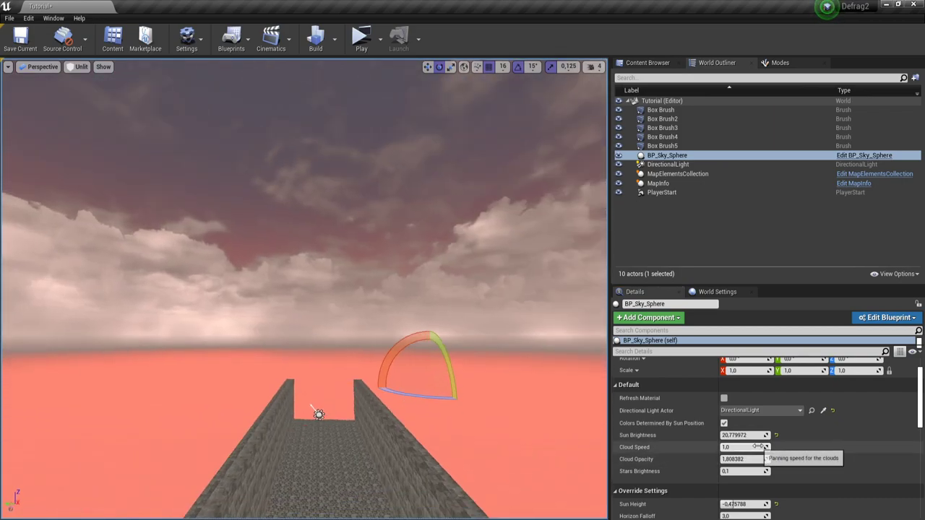
drag(745, 447, 773, 447)
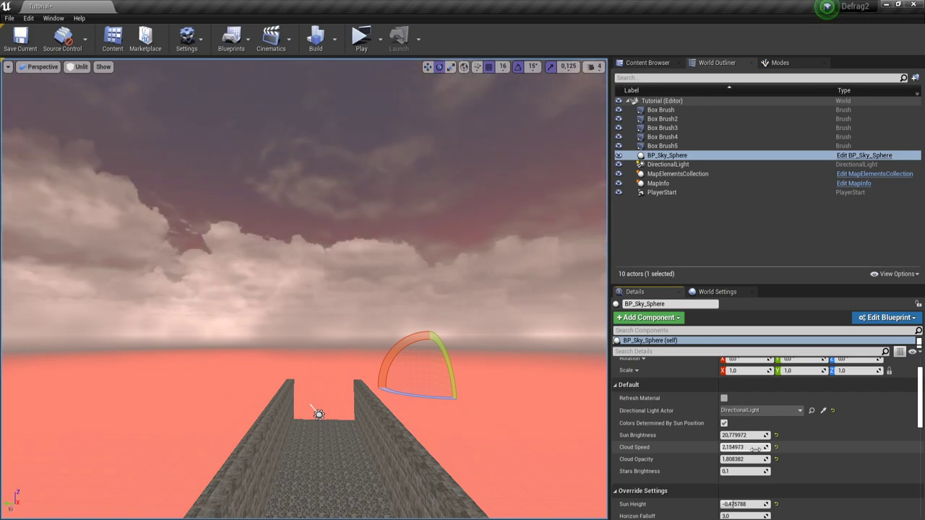
right_drag(506, 412, 440, 379)
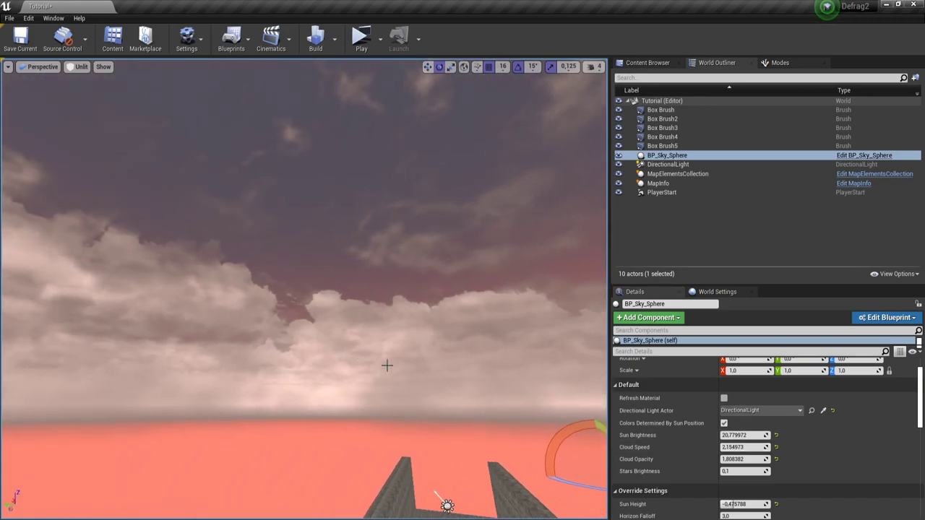
- Reset the Cloud Speed of BP_Sky_Sphere to 1.0 and its Sun Brightness to 50.0
click(775, 447)
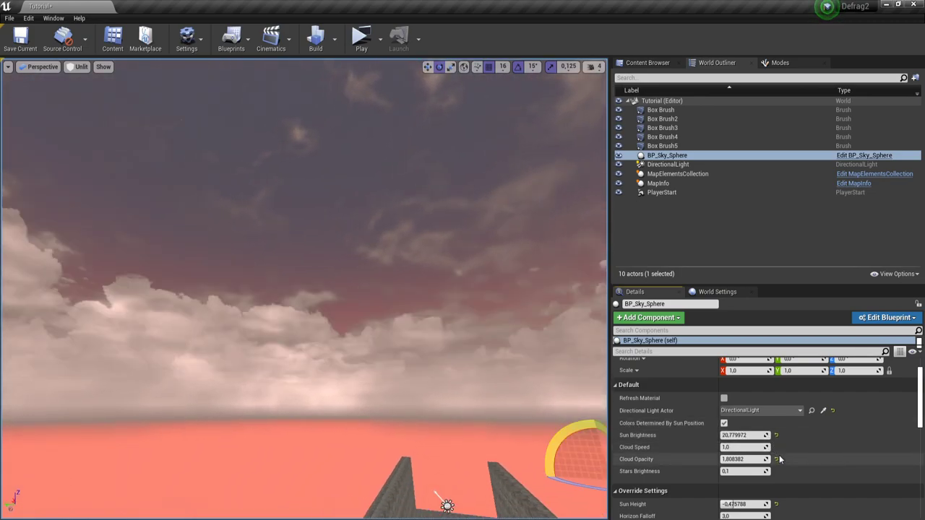
click(776, 436)
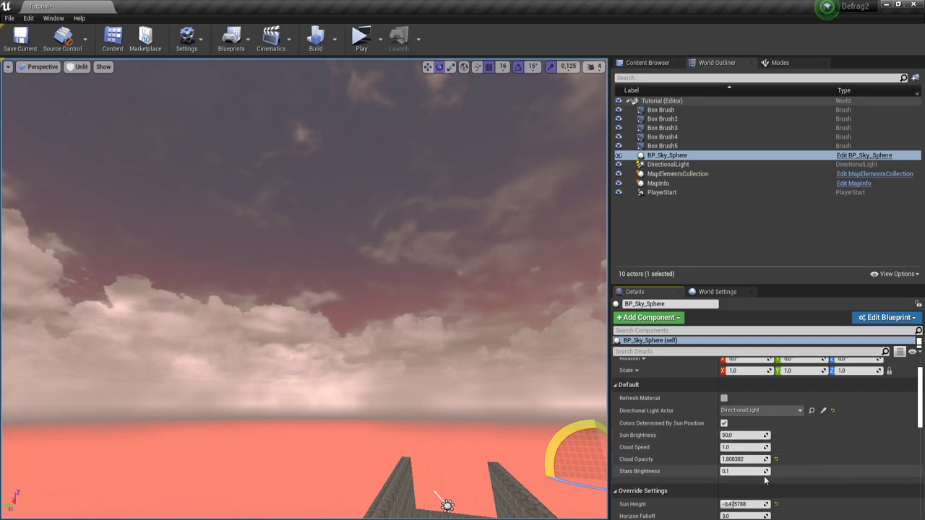
- Raise the Stars Brightness of BP_Sky_Sphere to about 7.0
drag(738, 472, 817, 471)
drag(759, 471, 739, 472)
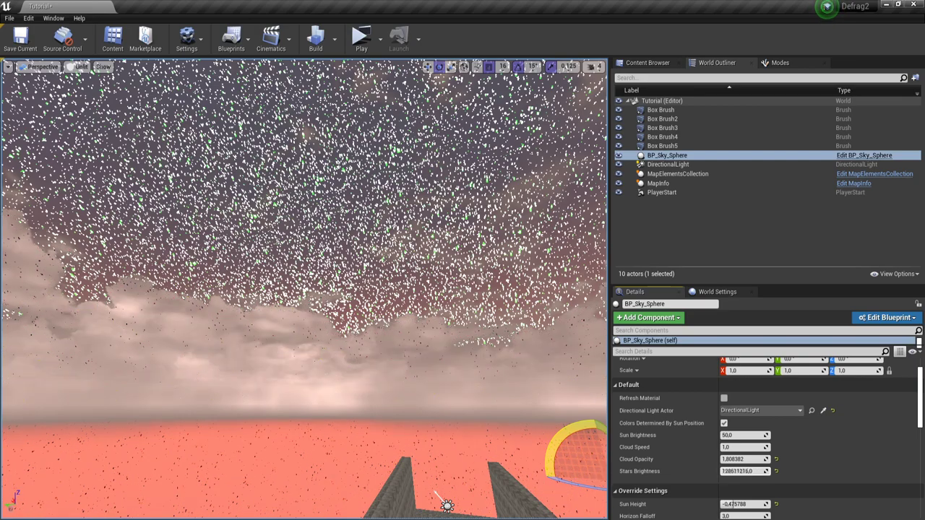
drag(796, 471, 766, 471)
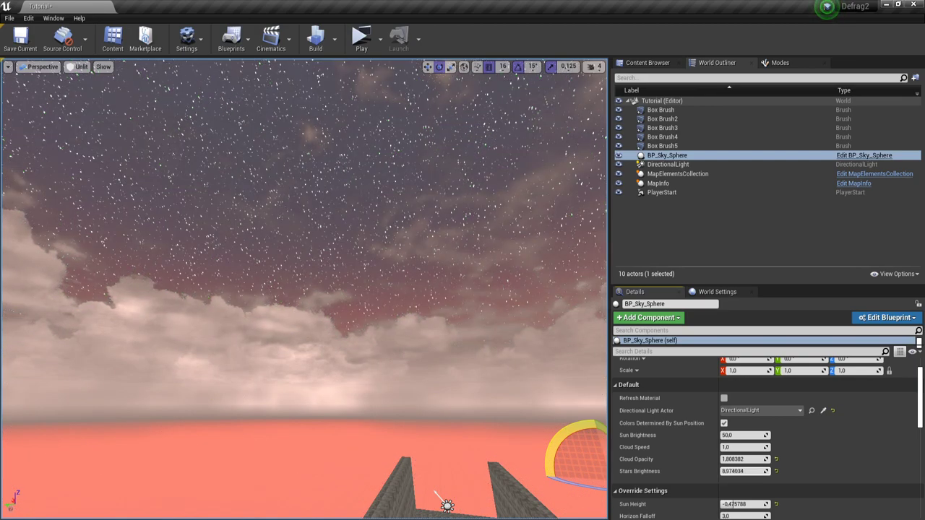
- Set the sky sphere's Cloud Opacity back to 0.7 and its Stars Brightness back to 0.1
double_click(744, 459)
text(0,7)
double_click(745, 471)
text(0,1)
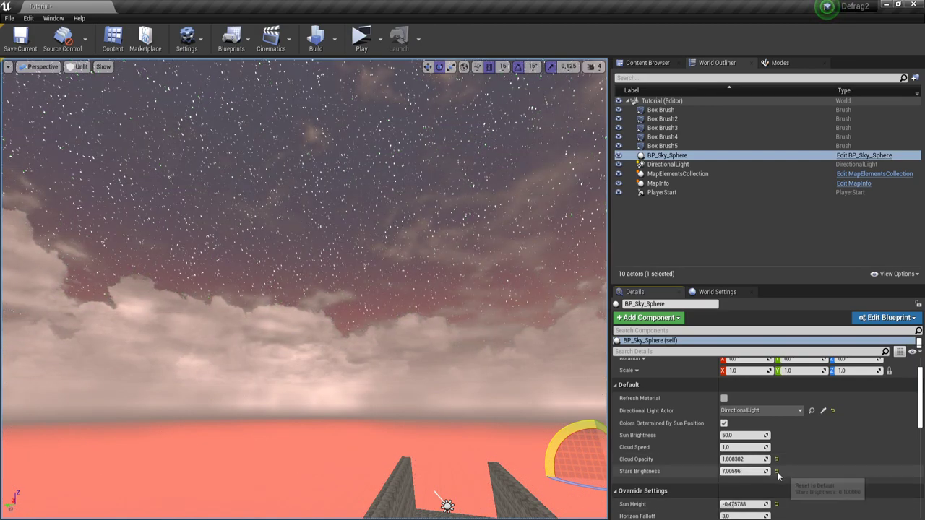
key(Return)
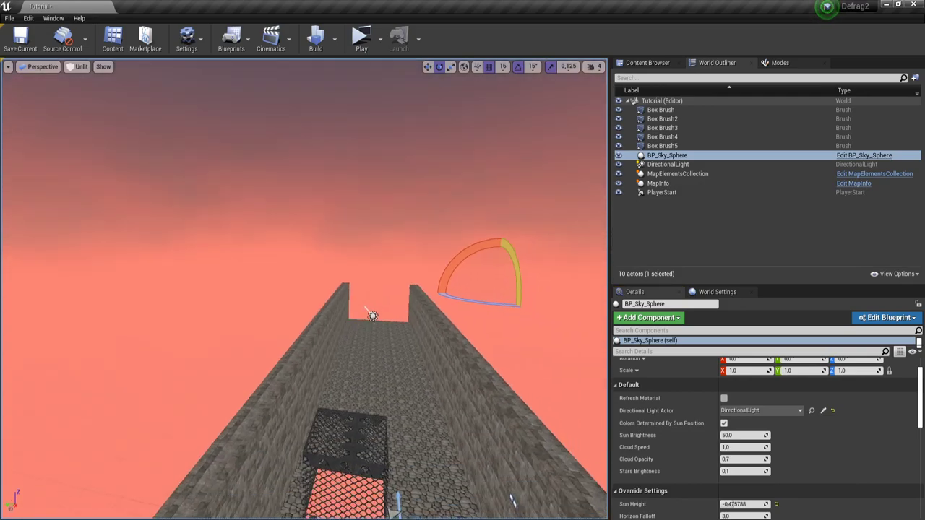
- Look over the corridor under the sky and review the override settings of BP_Sky_Sphere
mouse_move(304, 289)
right_down()
mouse_move(347, 318)
mouse_move(369, 398)
mouse_move(311, 275)
right_up()
right_drag(475, 374, 510, 376)
scroll(805, 442, down, 6)
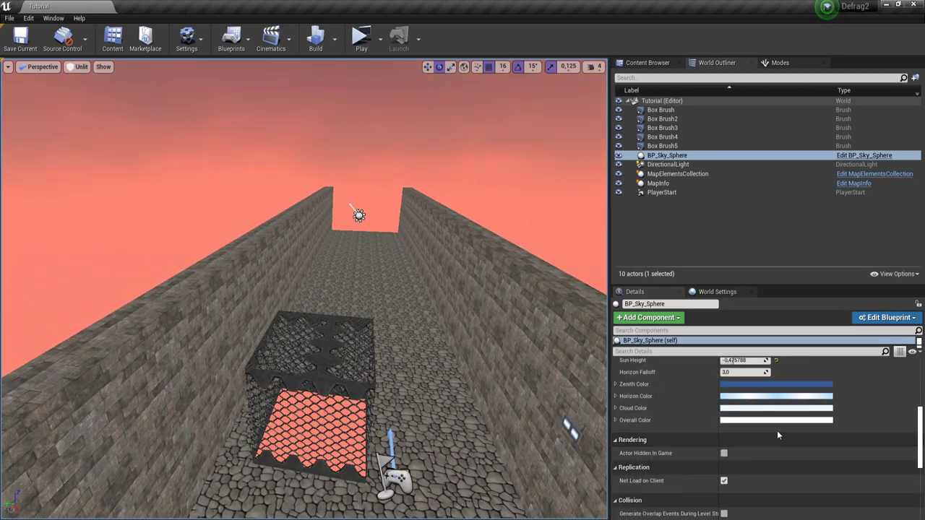
scroll(777, 433, up, 1)
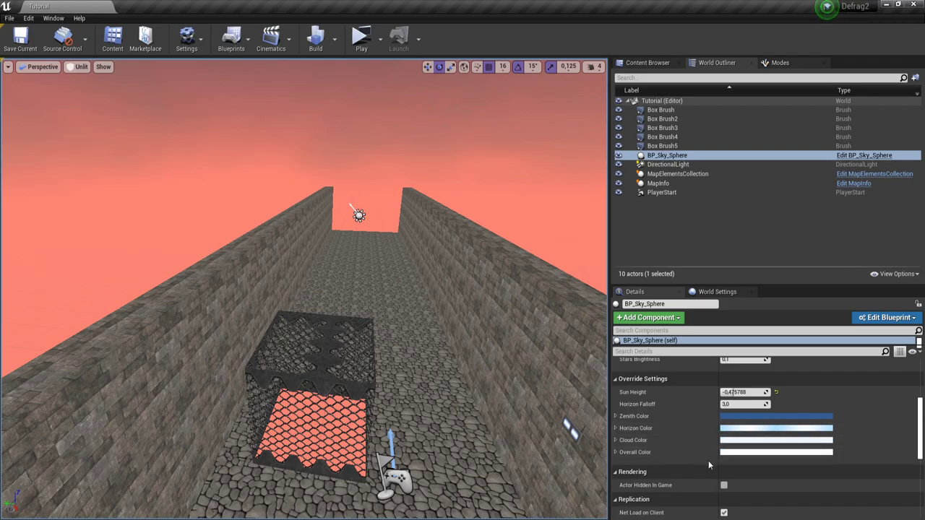
right_drag(450, 323, 414, 316)
key(w)
key(s)
key(w)
mouse_move(337, 278)
right_down()
mouse_move(338, 263)
mouse_move(362, 325)
right_up()
key(w)
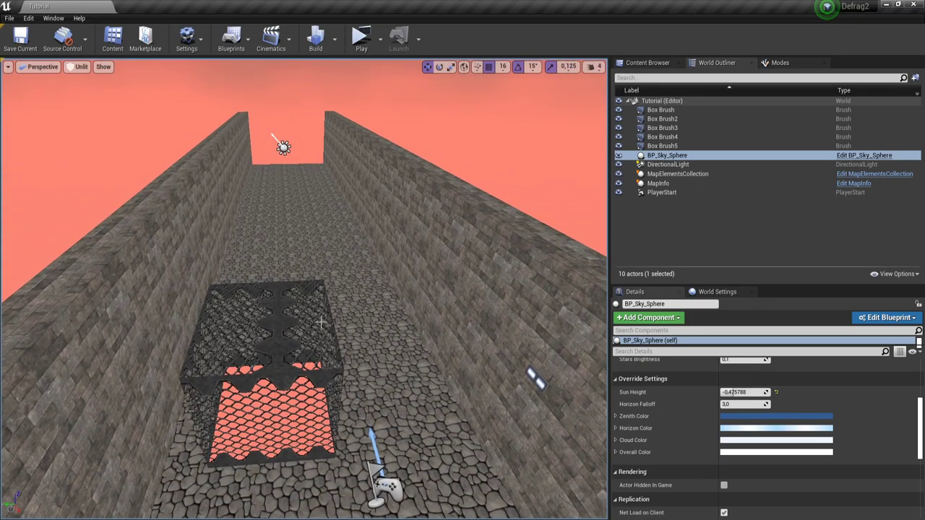
- Examine the grated box and the corridor's walls up close, selecting surfaces of Box Brush5 and Box Brush3
click(303, 314)
right_drag(303, 314, 315, 289)
key(s)
right_drag(279, 333, 209, 334)
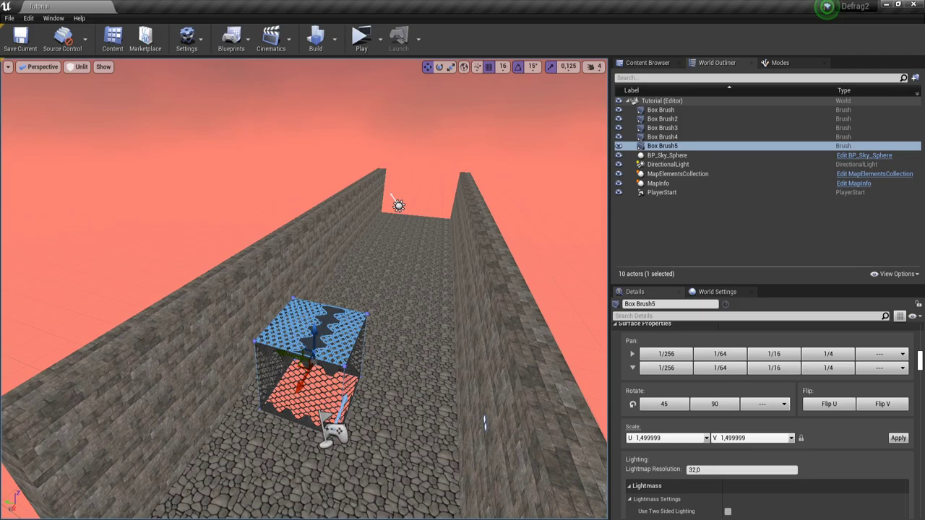
key(w)
mouse_move(427, 328)
right_down()
mouse_move(369, 361)
mouse_move(404, 365)
mouse_move(426, 354)
mouse_move(466, 300)
mouse_move(600, 300)
mouse_move(564, 300)
right_up()
key(w)
right_drag(429, 344, 495, 389)
key(s)
click(429, 345)
click(319, 345)
click(170, 228)
mouse_move(170, 228)
right_down()
mouse_move(73, 206)
mouse_move(7, 217)
mouse_move(101, 235)
mouse_move(93, 285)
right_up()
key(s)
right_drag(243, 293, 251, 262)
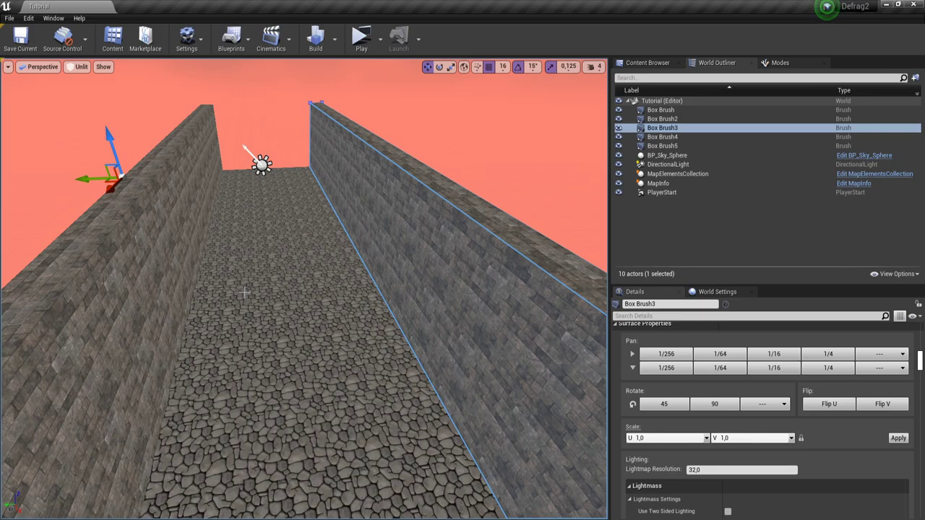
- Examine the whole corridor from above and from its sides with the Box Brush3 wall selected
right_drag(303, 289, 289, 318)
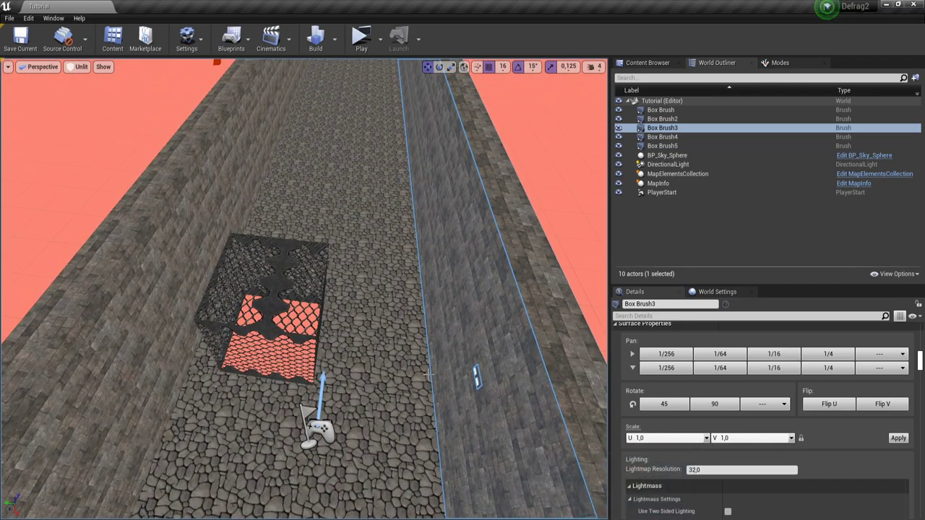
right_drag(413, 360, 416, 281)
key(w)
right_drag(303, 289, 303, 290)
right_drag(410, 358, 410, 358)
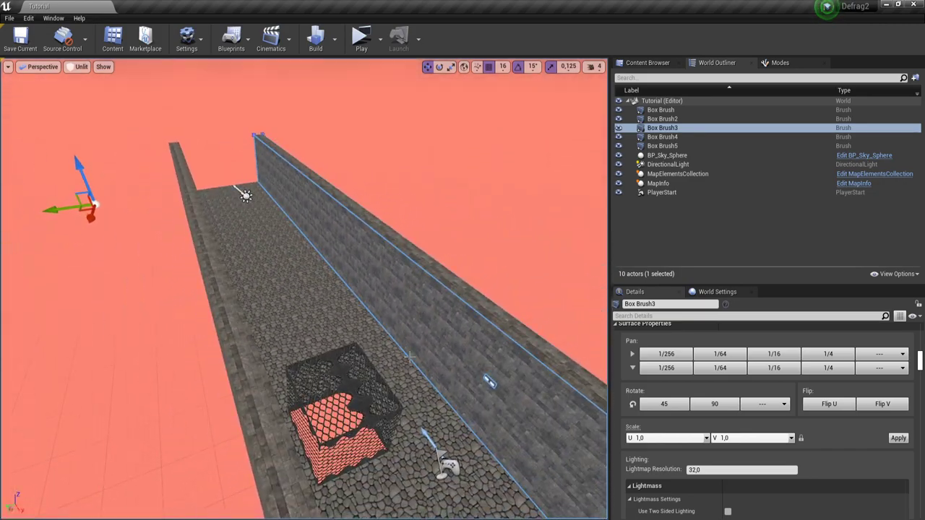
right_drag(329, 323, 425, 413)
click(426, 413)
click(426, 311)
right_drag(427, 310, 426, 310)
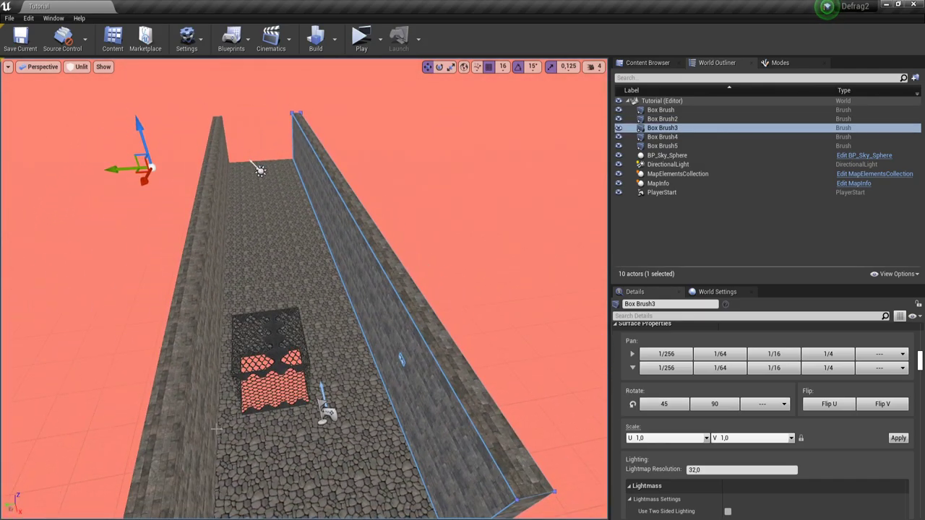
- Duplicate the Box Brush3 wall and place the copy parallel to the corridor, well away from it
click(325, 432)
right_drag(325, 432, 339, 415)
key(w)
click(340, 416)
key(s)
right_drag(315, 308, 315, 308)
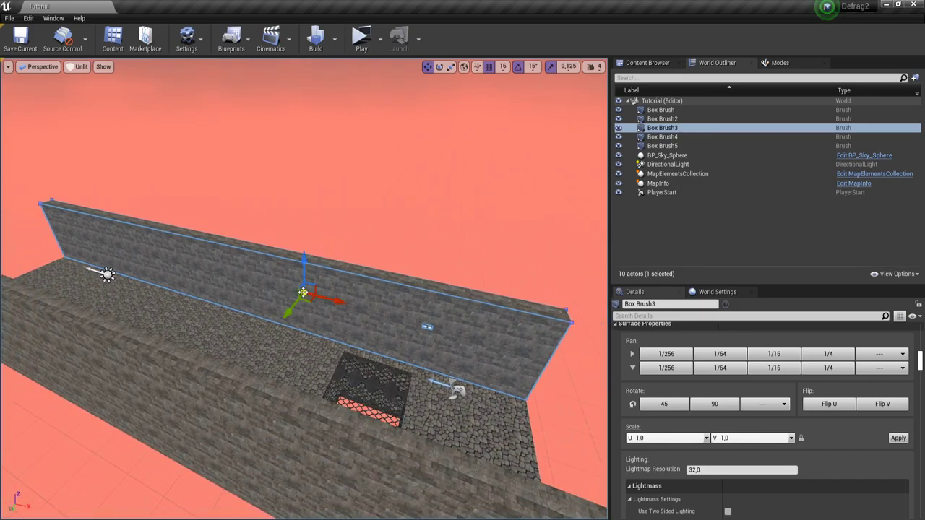
alt+drag(303, 293, 291, 325)
right_drag(454, 305, 463, 319)
right_click(463, 319)
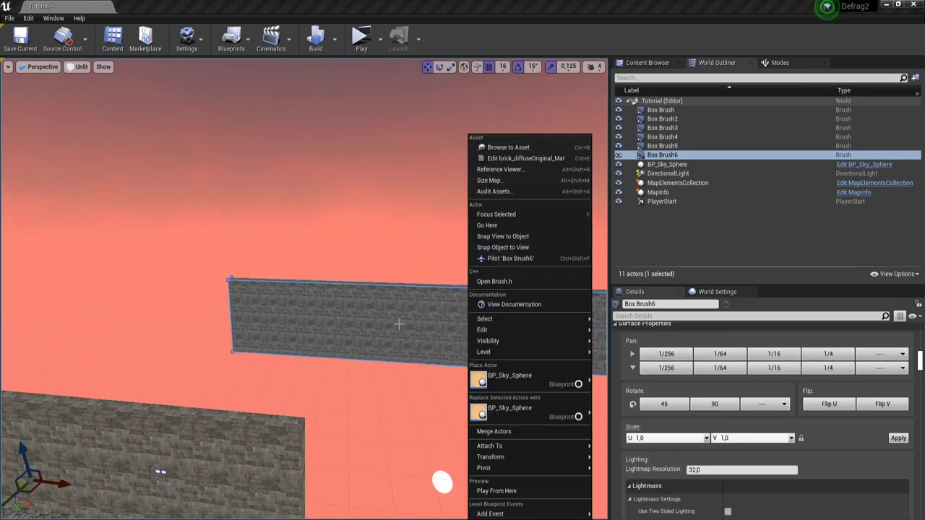
- Move the duplicated wall's pivot onto its brick face and set it as the pivot offset
click(399, 325)
right_click(417, 316)
mouse_move(494, 468)
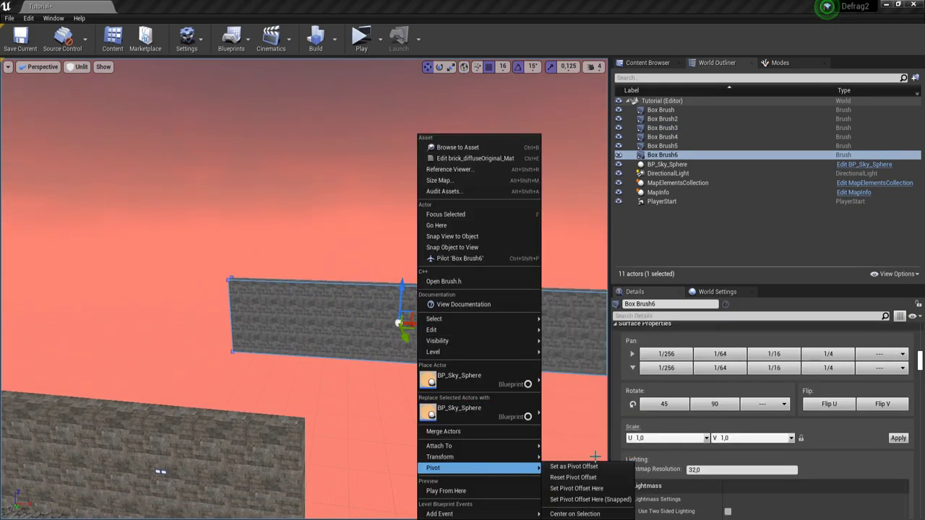
click(592, 463)
key(f)
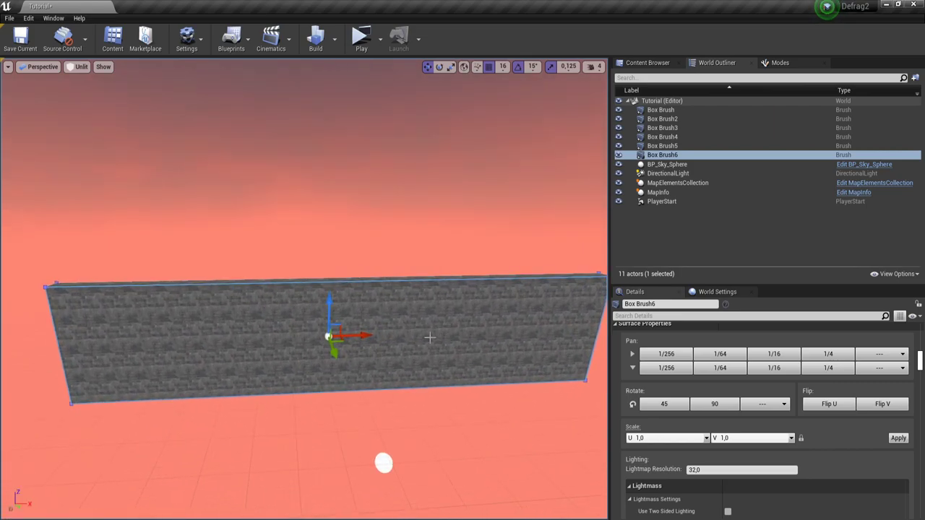
- Show the duplicated wall in the Top wireframe view and activate geometry editing
key(alt+h)
key(alt+k)
key(alt+j)
scroll(357, 344, down, 9)
right_drag(408, 233, 322, 291)
scroll(323, 291, up, 5)
key(shift+5)
mouse_move(284, 256)
mouse_down()
mouse_move(320, 298)
mouse_move(481, 279)
mouse_move(467, 275)
mouse_up()
scroll(331, 282, up, 4)
click(467, 282)
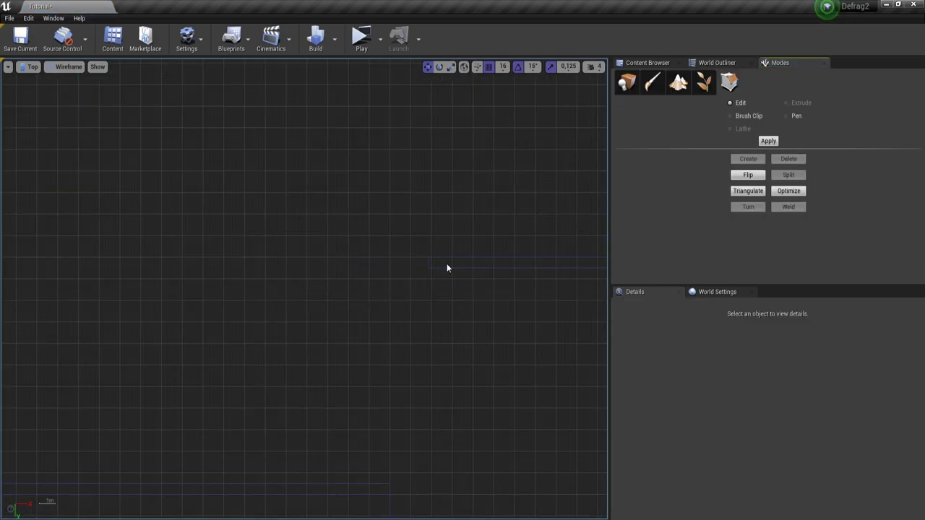
- Shorten the duplicated wall to about 3.8 m by moving the vertices of its positive X end inward
click(459, 268)
mouse_move(413, 250)
mouse_down()
mouse_move(442, 281)
mouse_move(471, 269)
mouse_up()
right_drag(529, 294, 107, 285)
drag(218, 217, 282, 281)
right_drag(351, 301, 519, 325)
drag(452, 270, 276, 271)
scroll(241, 280, up, 3)
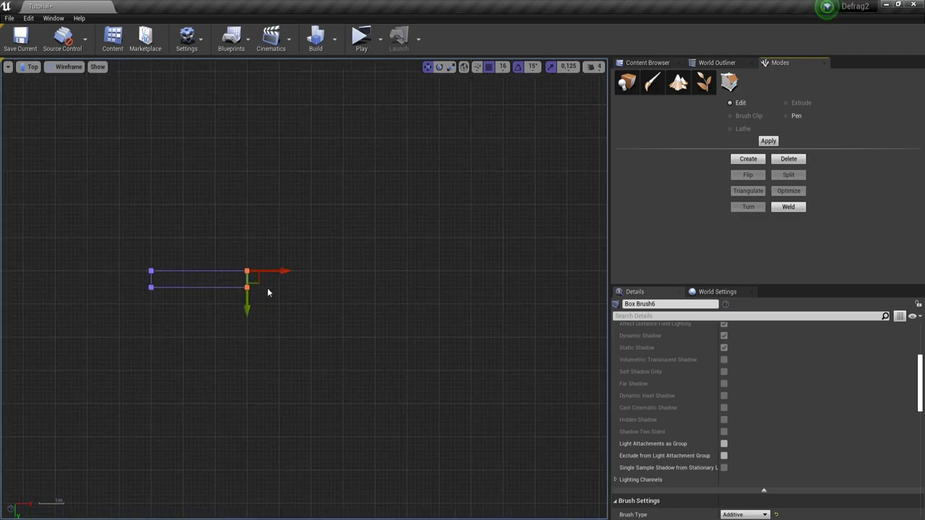
- Duplicate the shortened wall in the Front view and place the copy directly against its long face
key(alt+h)
scroll(340, 339, down, 2)
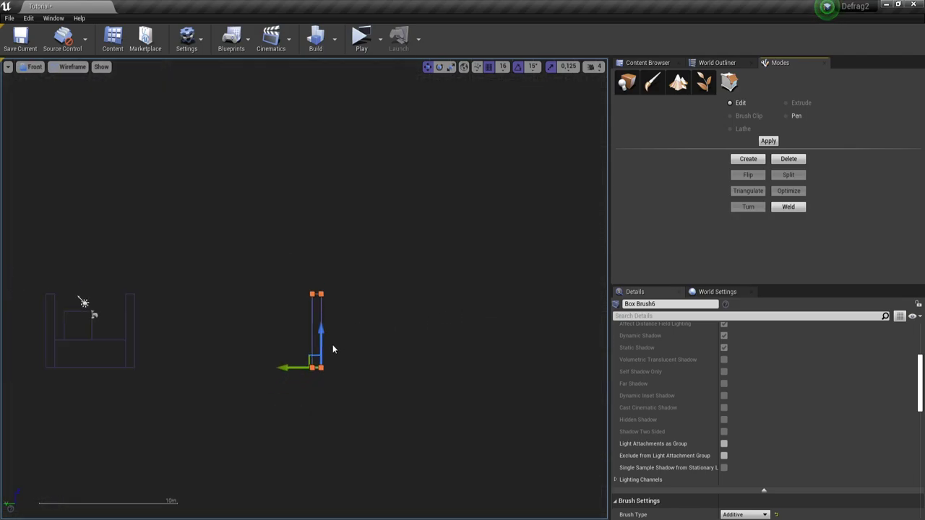
key(shift+1)
scroll(311, 358, up, 1)
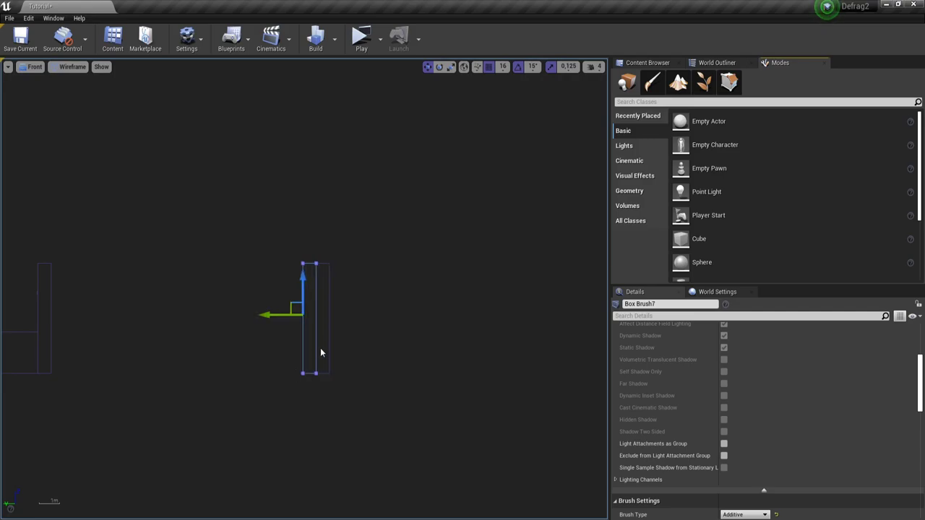
- Thin the adjoining copy to about 0.3 m by moving its outer vertices toward the shortened wall
scroll(321, 354, up, 1)
key(shift+5)
drag(249, 172, 300, 458)
drag(246, 397, 260, 397)
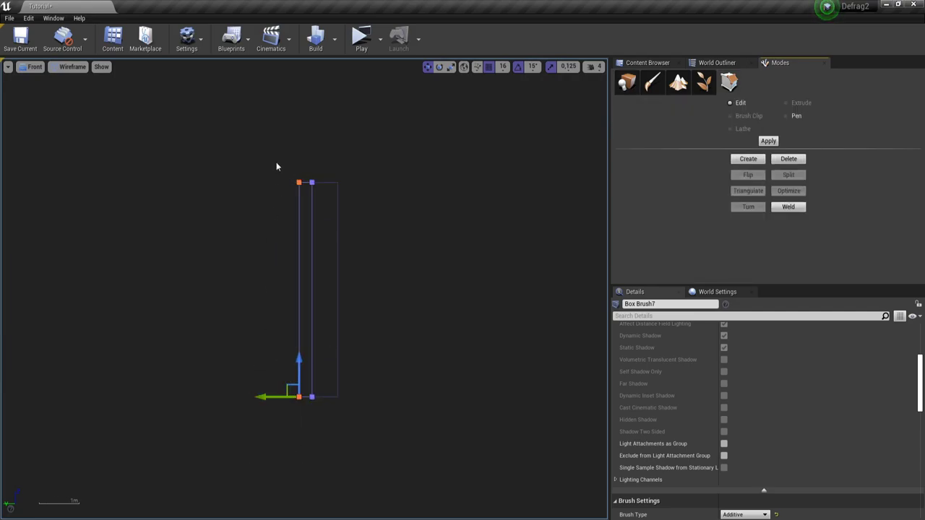
- Narrow the thin copy into a post about 0.3 m wide at the wall's negative X end
key(alt+j)
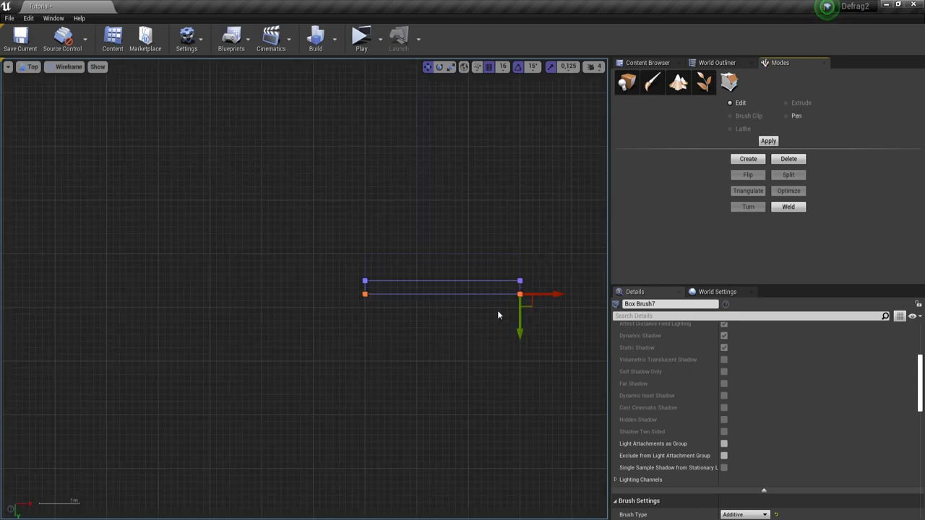
mouse_move(554, 280)
mouse_down()
mouse_move(411, 275)
mouse_move(487, 281)
mouse_up()
key(shift+1)
- Duplicate the post to the wall's opposite end and place another copy just inside that new post
mouse_move(551, 308)
alt+mouse_down()
mouse_move(610, 308)
mouse_move(558, 312)
mouse_move(590, 311)
alt+mouse_up()
key(alt+k)
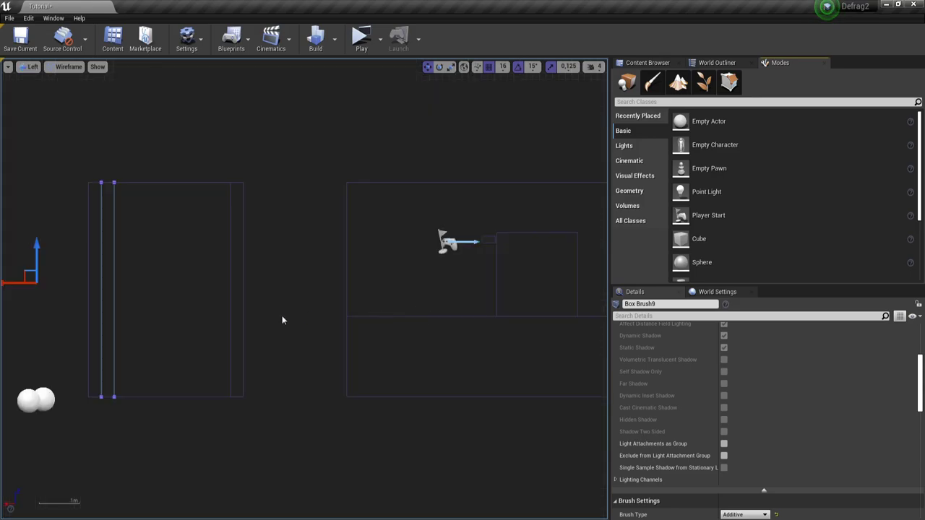
key(f)
- Reshape the inner post copy into a top beam about 3.2 m long and 0.3 m tall between the two posts
key(shift+5)
mouse_move(254, 347)
mouse_down()
mouse_move(260, 168)
mouse_move(308, 230)
mouse_up()
drag(233, 204, 338, 204)
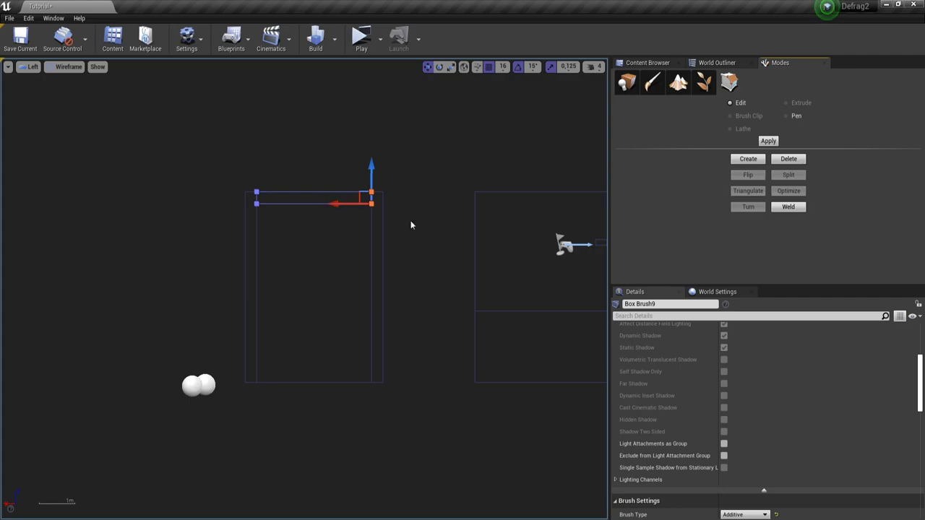
click(427, 225)
- Inspect the framed brick panel in the perspective view, selecting its wall, posts and top beam in turn
key(alt+g)
mouse_move(417, 256)
right_down()
mouse_move(434, 261)
mouse_move(432, 282)
mouse_move(428, 239)
mouse_move(427, 289)
right_up()
click(390, 288)
right_drag(290, 288, 291, 270)
key(shift+1)
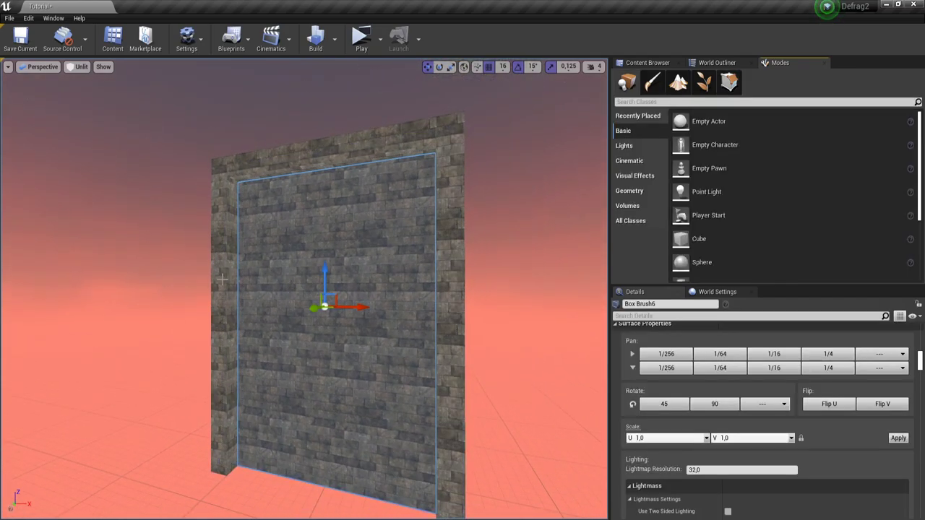
click(220, 270)
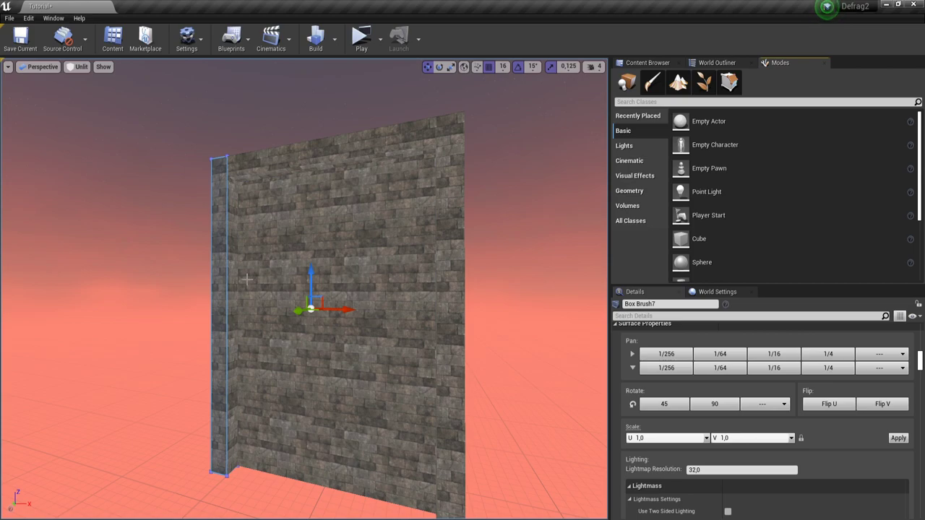
click(310, 158)
click(336, 249)
click(446, 274)
mouse_move(446, 274)
right_down()
mouse_move(444, 292)
mouse_move(412, 299)
right_up()
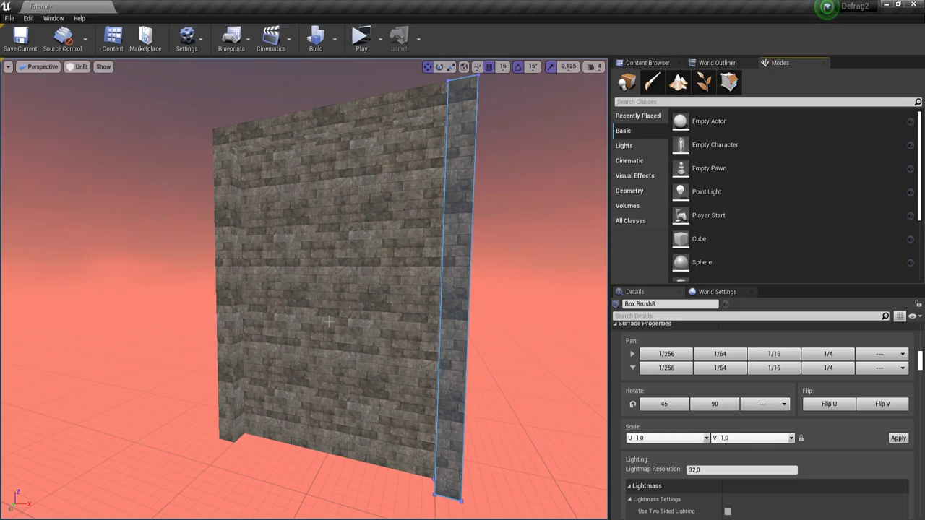
right_drag(347, 300, 195, 300)
right_drag(381, 301, 346, 299)
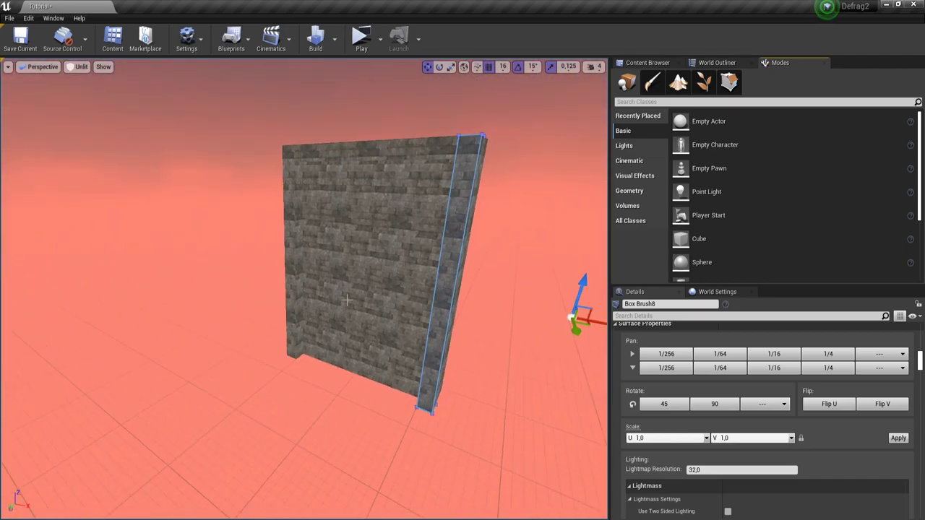
- Select the brick panel's wall, both posts and top beam together and start converting them to a static mesh
ctrl+click(404, 221)
ctrl+click(378, 153)
ctrl+click(298, 211)
scroll(827, 428, down, 10)
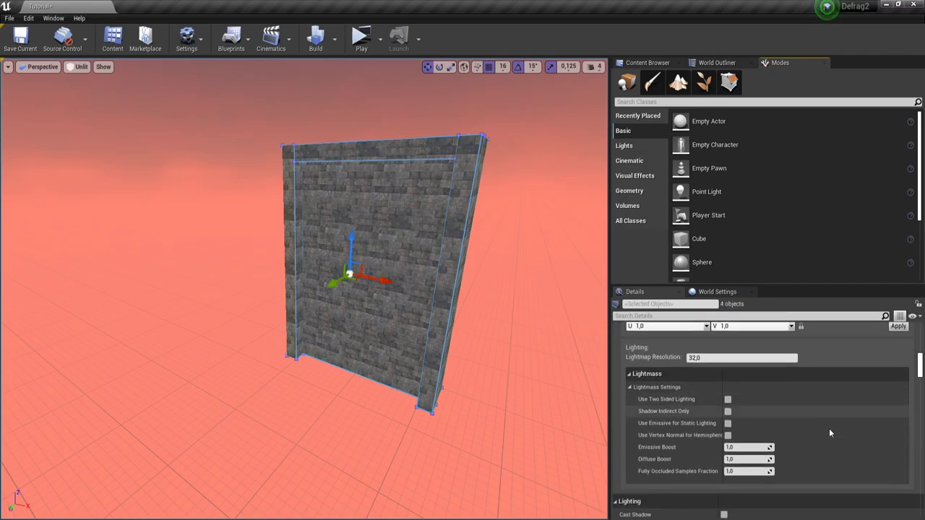
scroll(843, 435, down, 3)
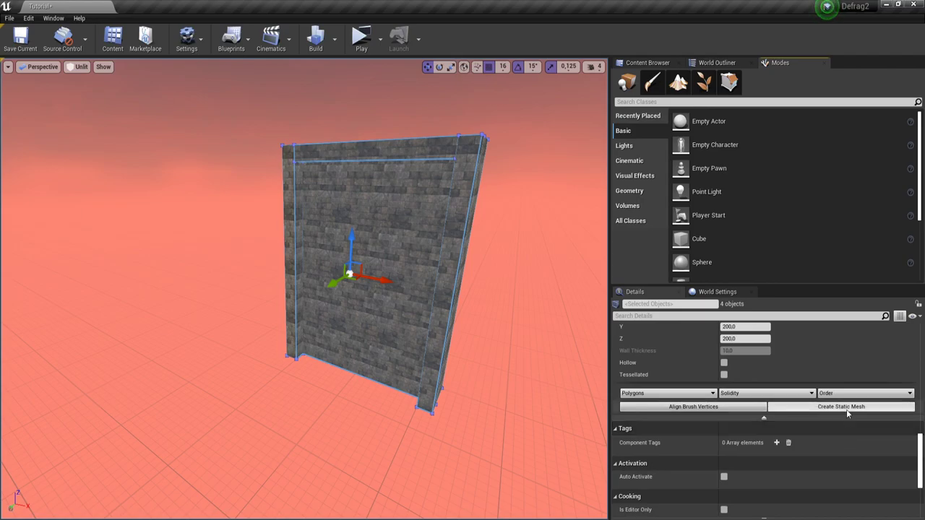
click(846, 409)
- Create a folder named Models inside Maps/TutorialMap as the destination for the static mesh
click(393, 209)
double_click(393, 210)
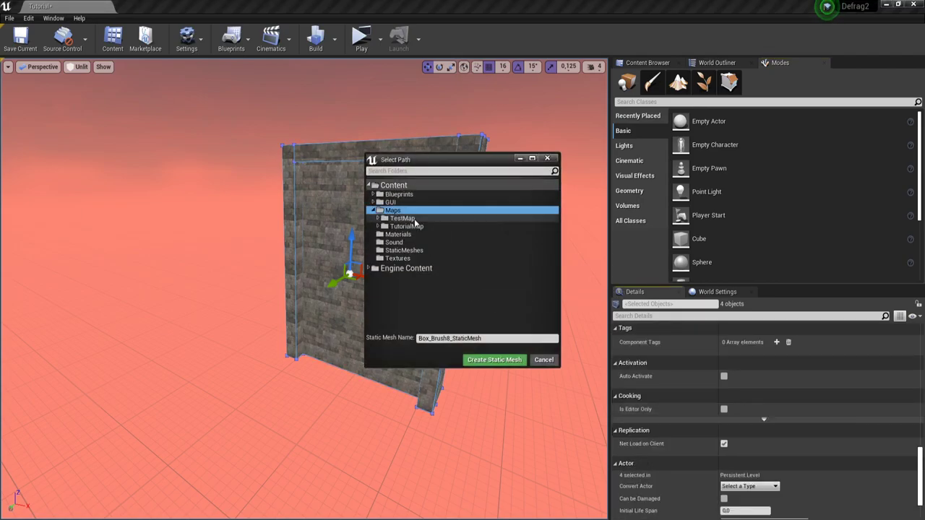
double_click(403, 219)
double_click(402, 218)
double_click(405, 226)
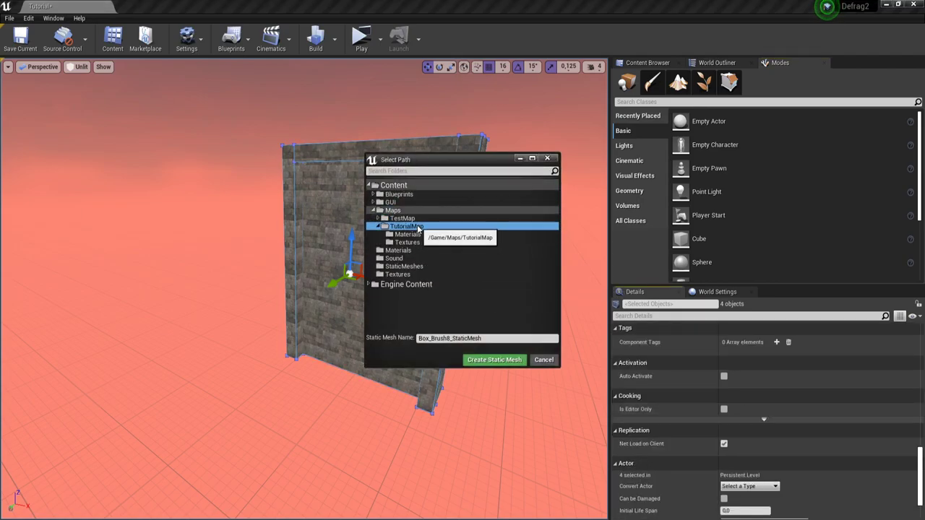
right_click(426, 227)
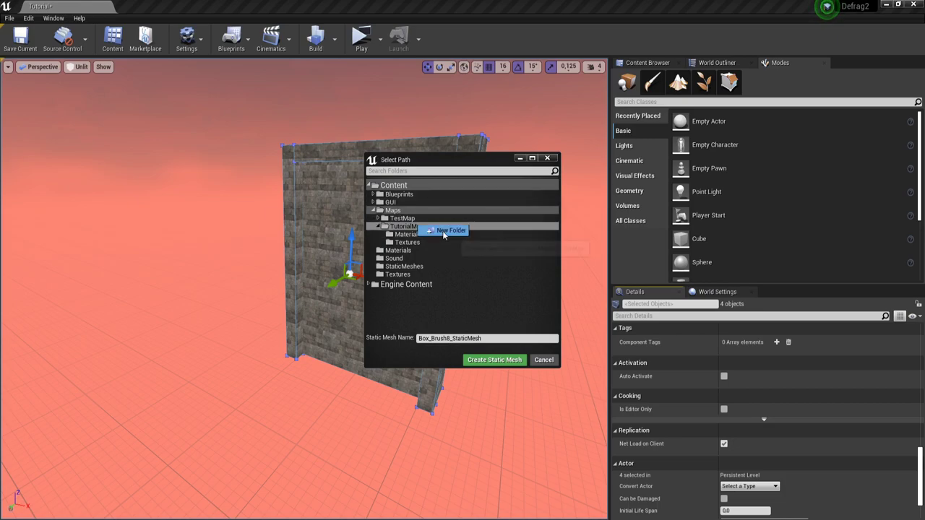
click(444, 231)
text(Models)
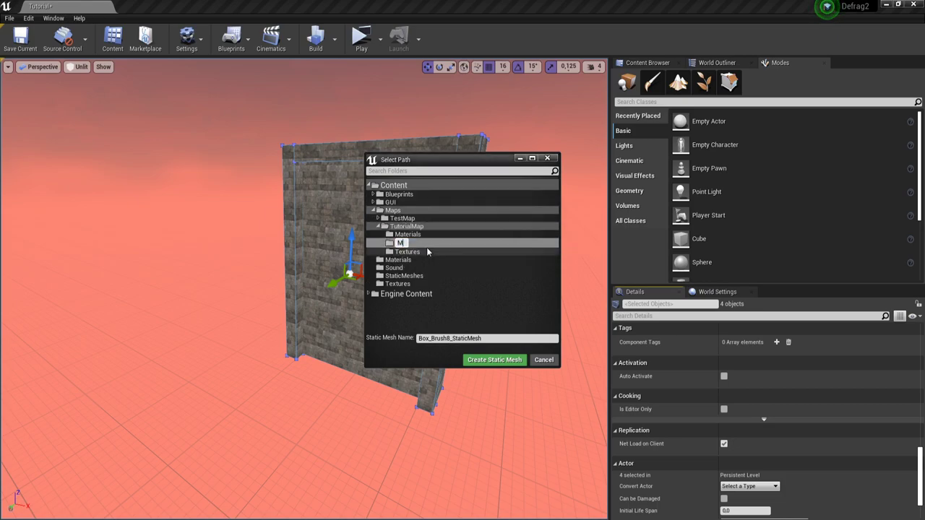
- Name the static mesh Door and create it in the Models folder
click(489, 338)
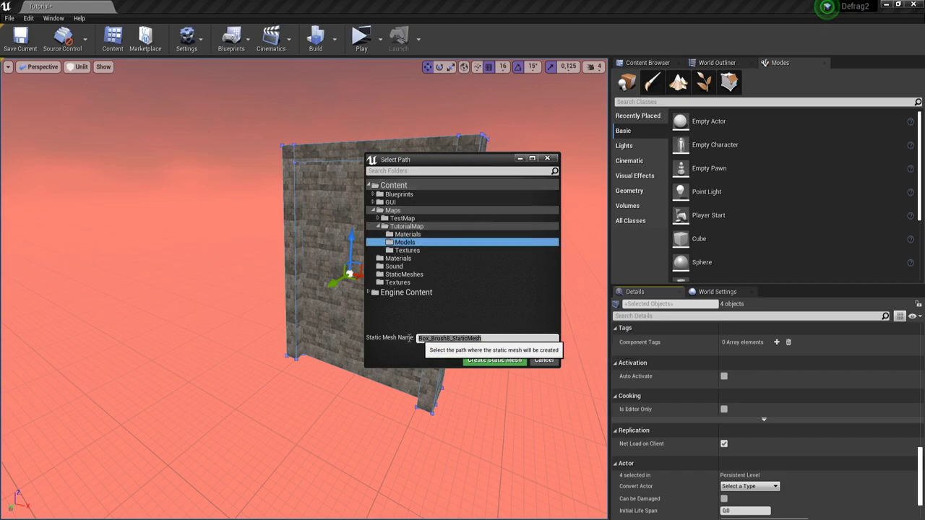
click(489, 338)
text(Door)
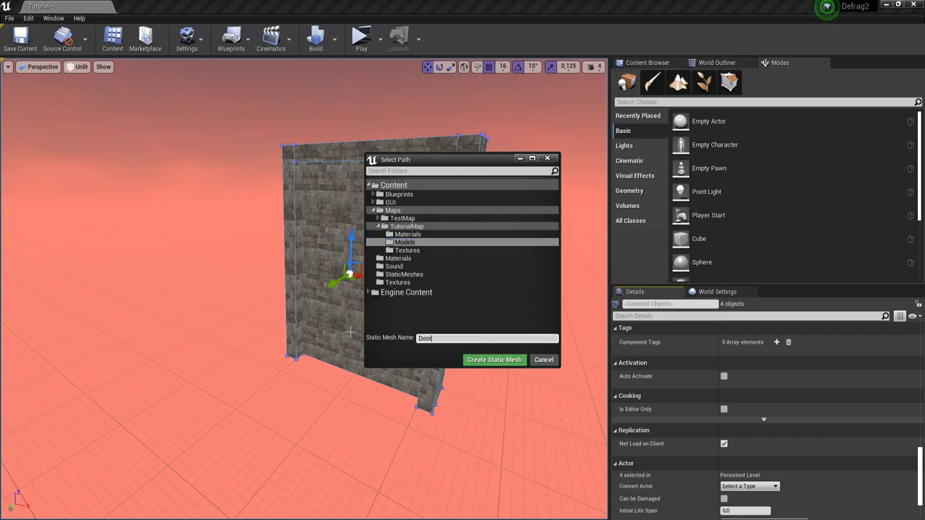
click(495, 359)
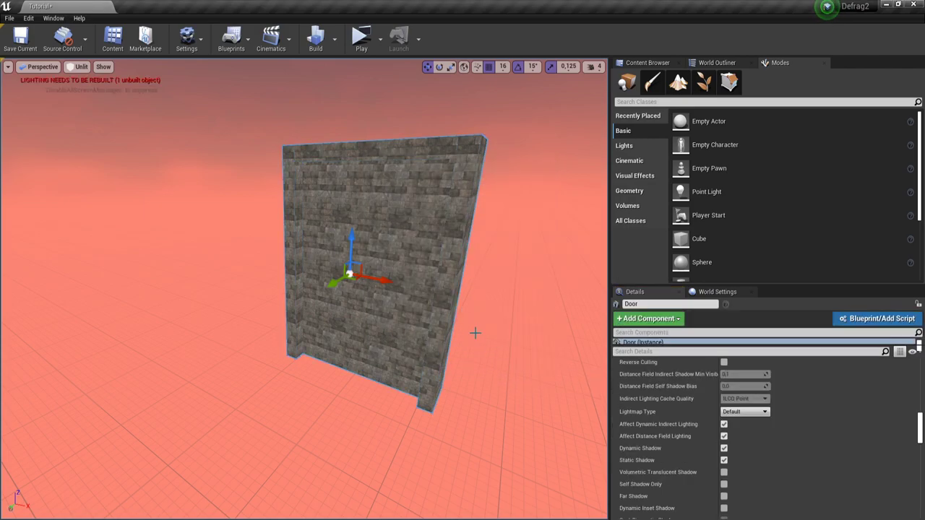
- Move the door mesh close beside the corridor's side wall in the top view
right_drag(414, 275, 362, 280)
drag(286, 287, 266, 293)
key(e)
key(r)
key(w)
key(alt+k)
scroll(325, 298, down, 4)
key(alt+j)
scroll(337, 308, down, 1)
click(354, 314)
right_drag(339, 313, 395, 304)
scroll(396, 304, down, 5)
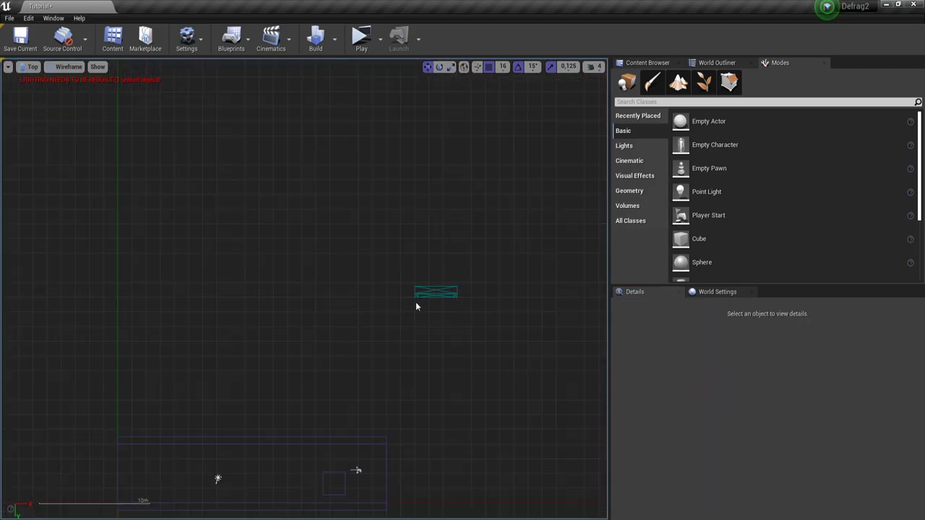
click(436, 297)
drag(447, 311, 343, 425)
click(401, 425)
right_drag(402, 425, 405, 295)
- Examine the door mesh's outline and its position beside the corridor in the top wireframe view
scroll(321, 278, up, 5)
scroll(342, 275, up, 5)
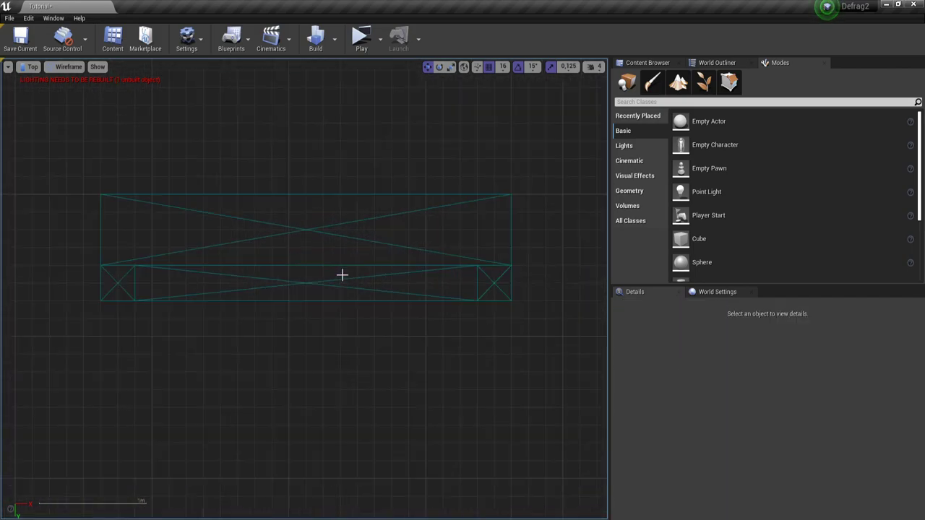
scroll(342, 274, down, 2)
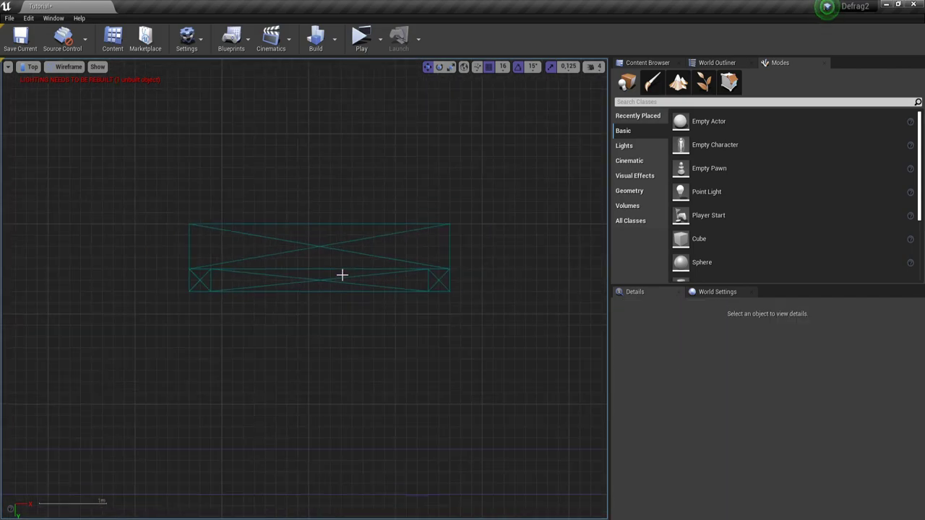
scroll(342, 275, down, 2)
scroll(341, 278, up, 4)
scroll(342, 278, down, 3)
scroll(342, 279, down, 4)
right_drag(347, 299, 287, 208)
- Return to the perspective view and review the lighting settings of the corridor floor surface
key(alt+g)
key(w)
key(s)
key(w)
right_drag(358, 240, 358, 267)
click(320, 308)
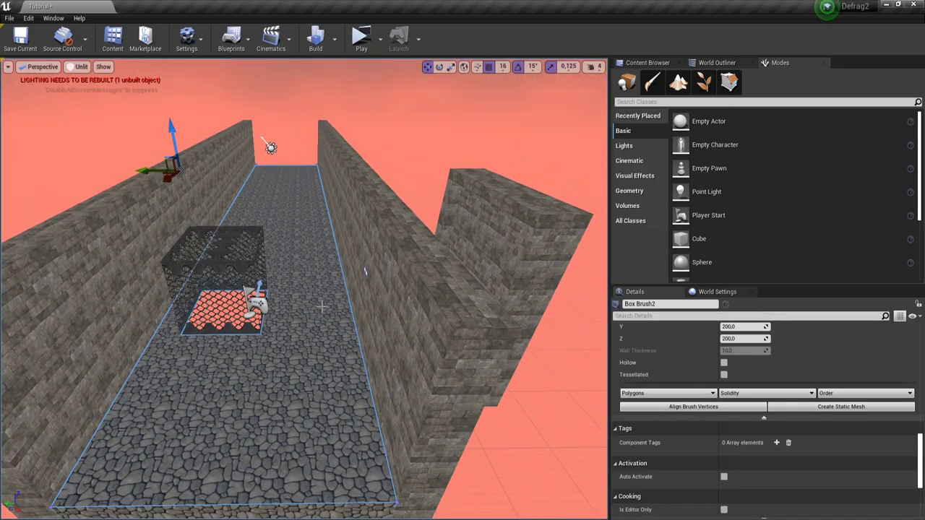
scroll(735, 455, down, 4)
scroll(738, 458, up, 6)
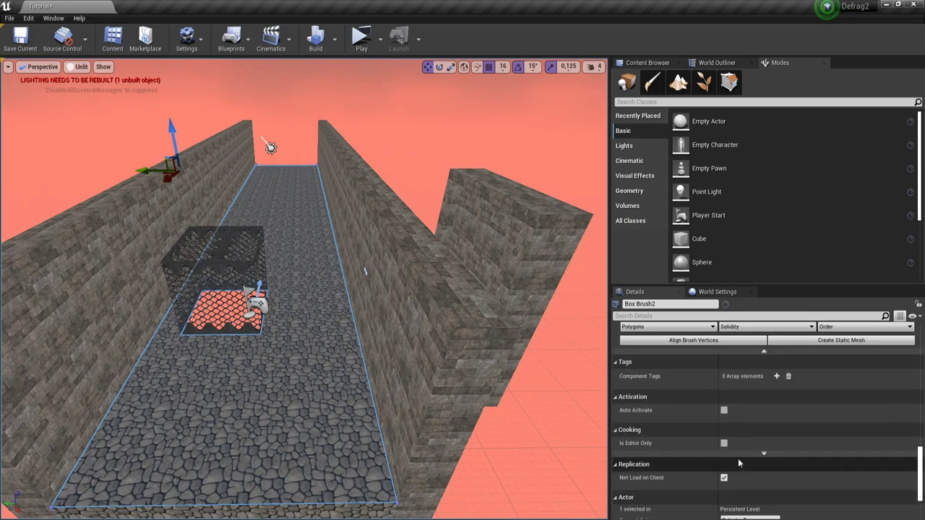
scroll(739, 464, down, 6)
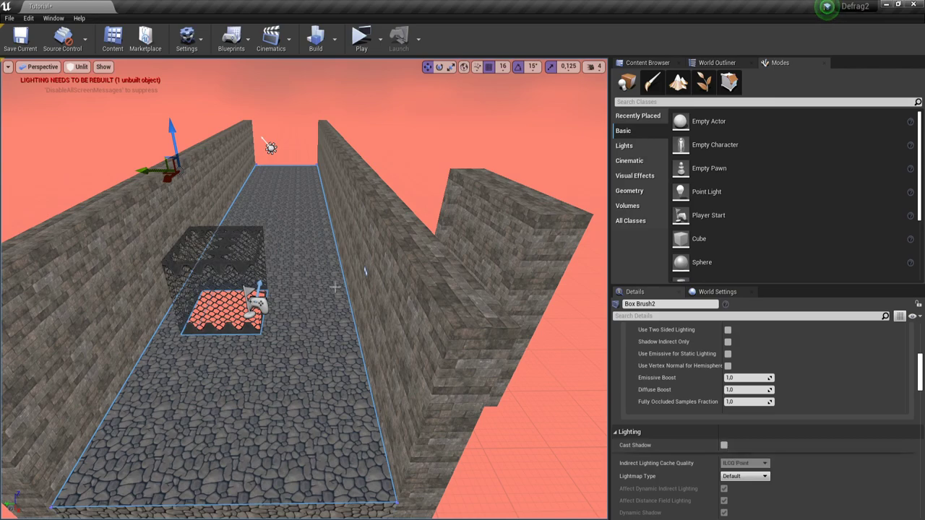
- Turn on Cast Shadow for the two corridor side walls
click(385, 359)
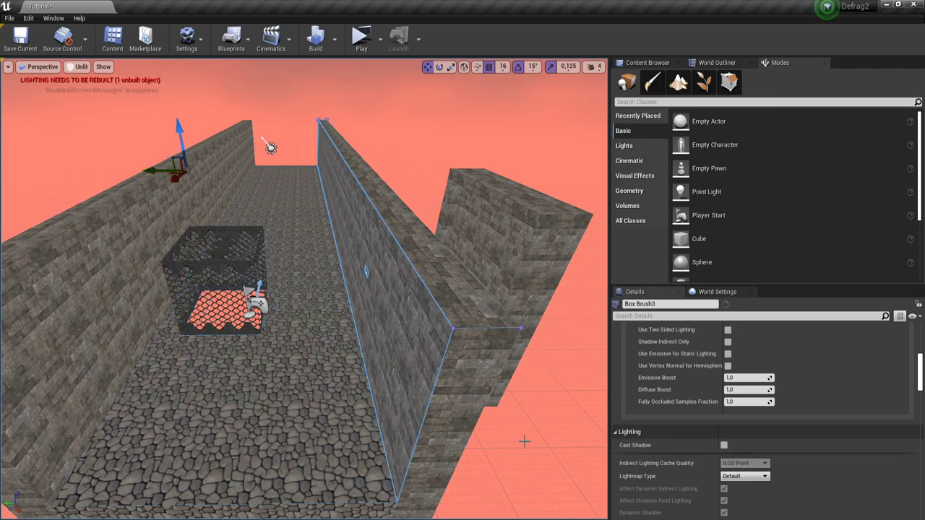
ctrl+click(130, 337)
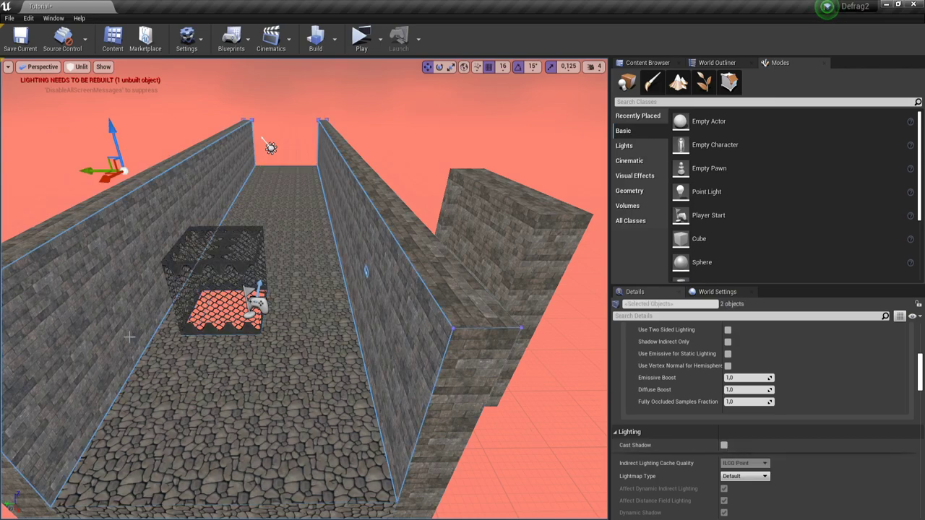
click(727, 446)
right_drag(387, 375, 404, 361)
alt+drag(405, 282, 433, 396)
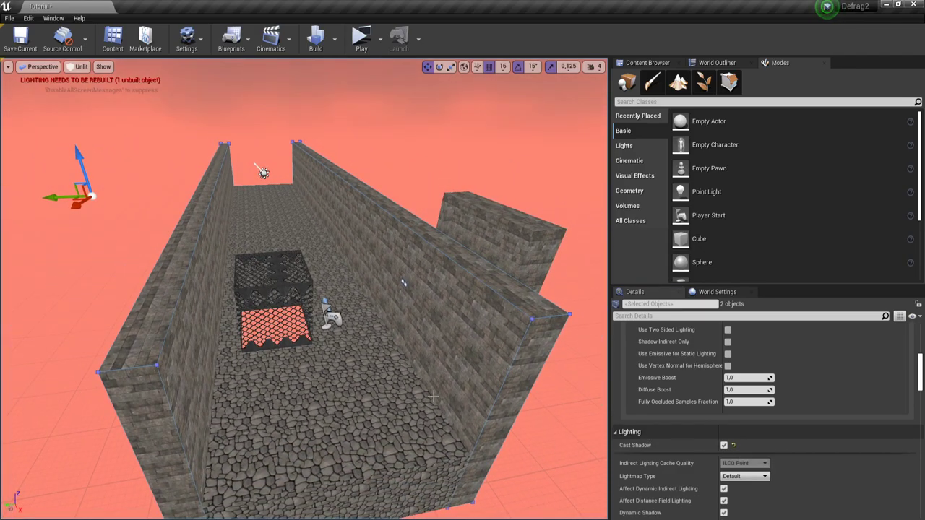
- Rotate the directional light at the corridor's far end and display the perspective view in Lit mode
click(264, 174)
key(e)
drag(229, 131, 210, 193)
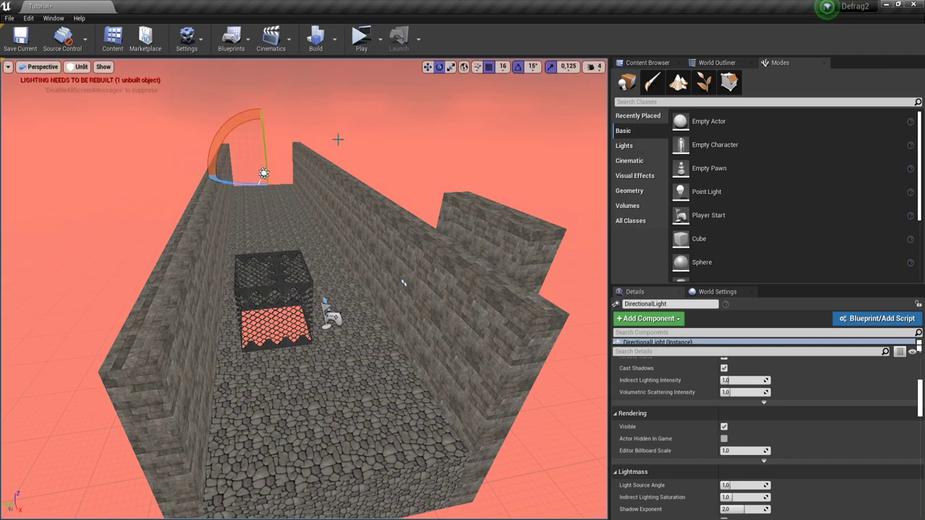
click(82, 66)
click(83, 78)
scroll(304, 289, up, 3)
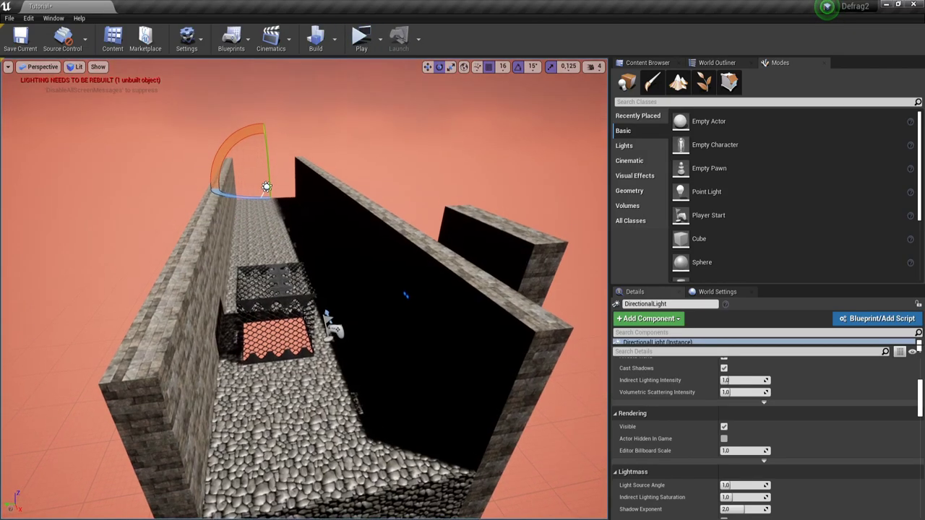
- Look at the available lighting quality levels for the build and at the shadows in the corridor
click(335, 39)
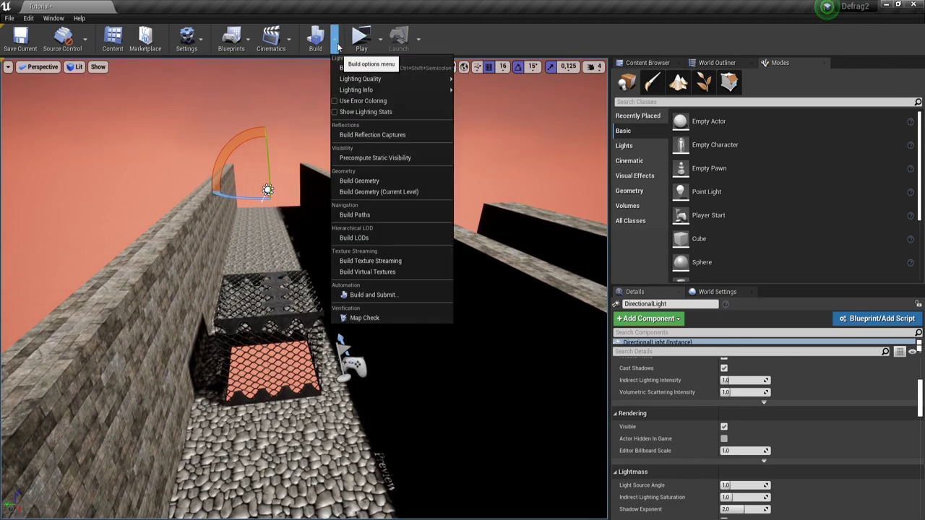
mouse_move(390, 78)
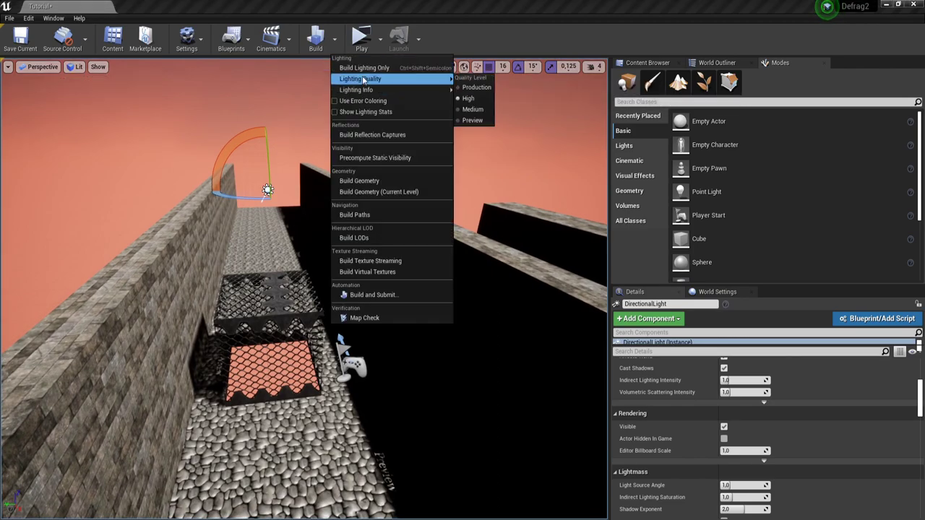
click(476, 40)
right_drag(352, 166, 353, 160)
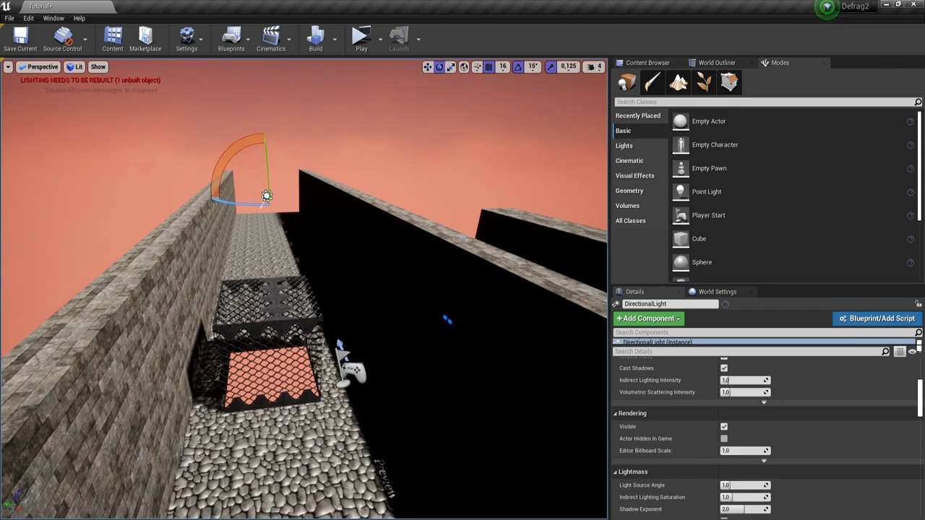
scroll(782, 438, up, 3)
scroll(782, 437, up, 3)
scroll(781, 437, down, 3)
- Set the Lightmap Resolution of both inner corridor wall surfaces to 2
click(463, 355)
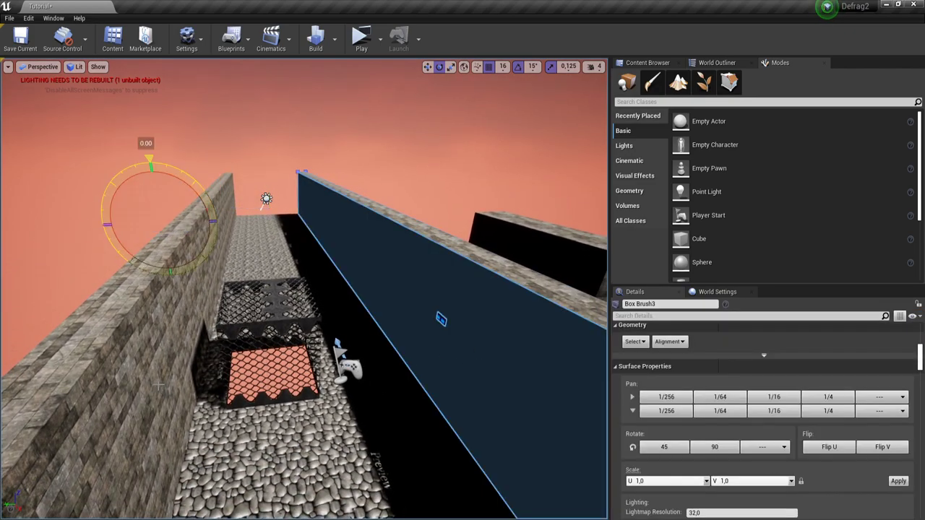
ctrl+click(159, 389)
scroll(767, 447, down, 3)
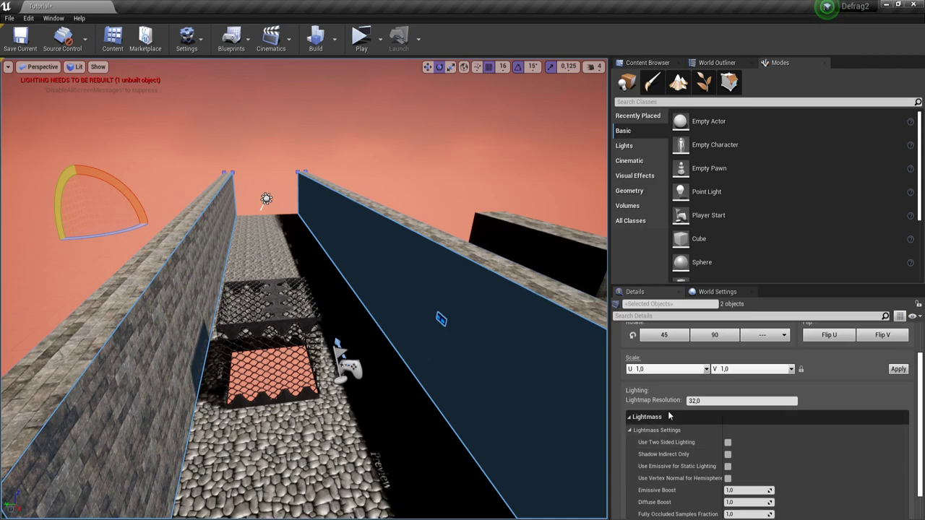
key(w)
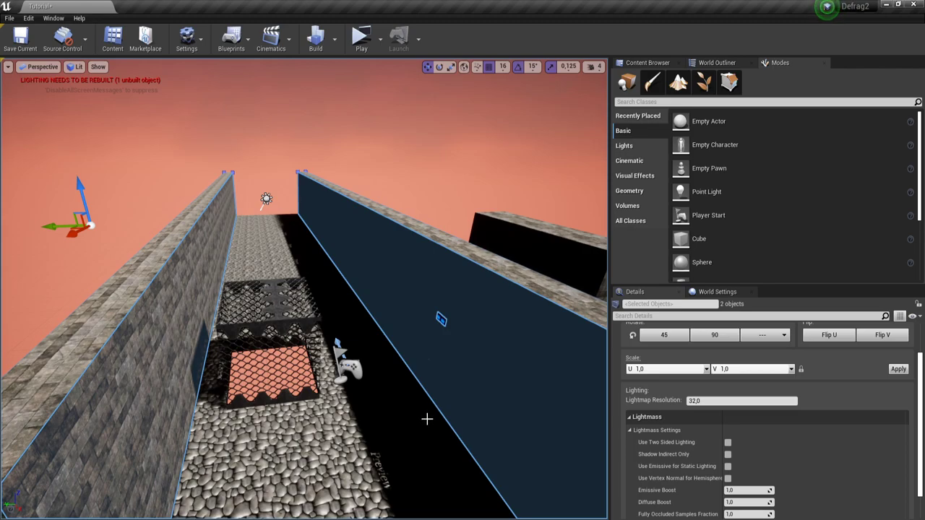
click(707, 401)
scroll(683, 392, up, 3)
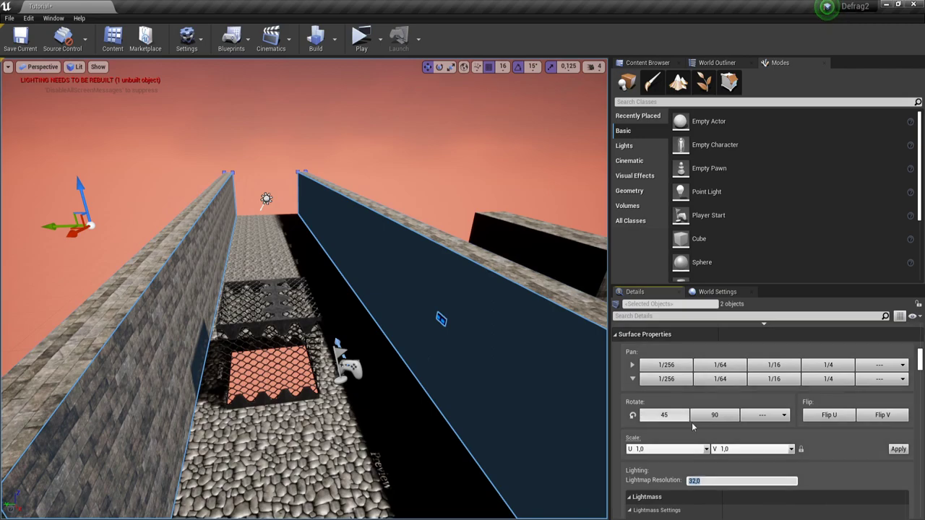
scroll(703, 400, down, 2)
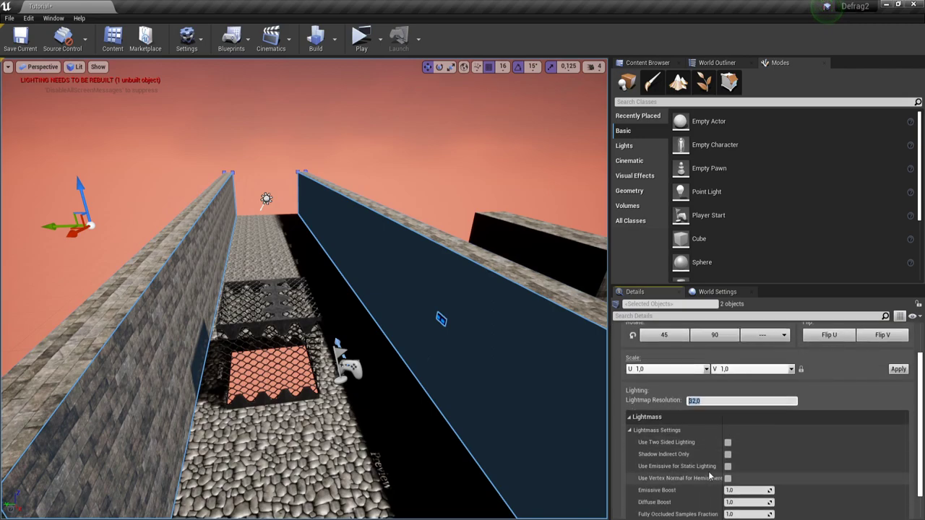
click(704, 400)
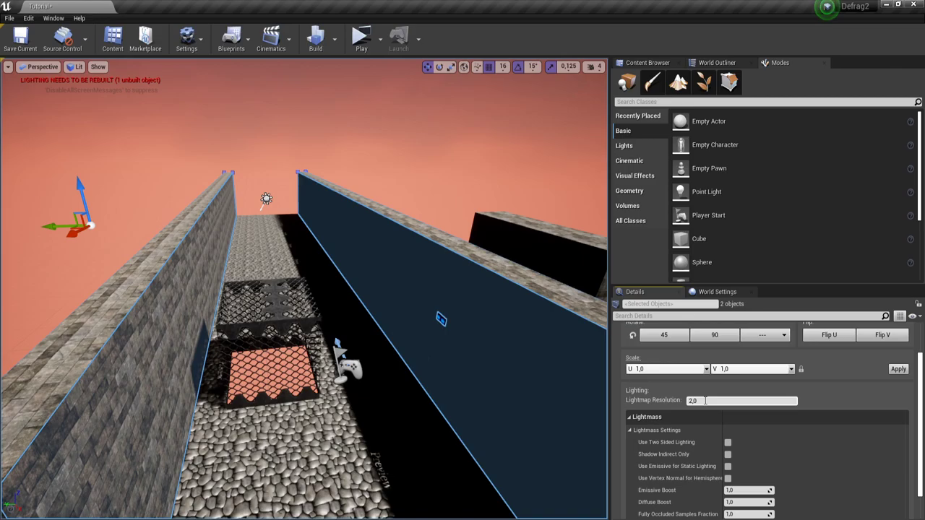
- Try a Lightmap Resolution of 512 on both wall surfaces and set it back to 2
right_drag(475, 402, 517, 466)
click(689, 401)
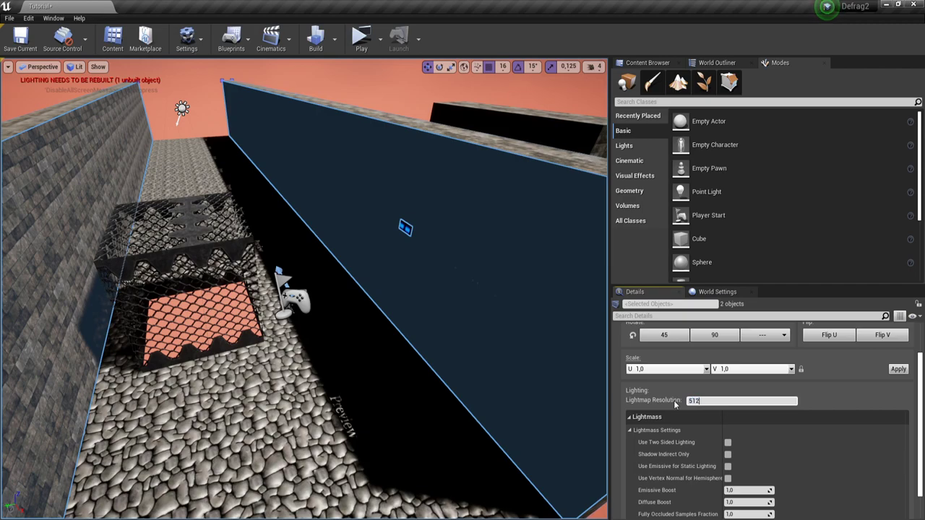
key(Return)
text(2)
- Select the corridor floor surface and edit its Lightmap Resolution
mouse_move(362, 382)
right_down()
mouse_move(361, 347)
mouse_move(359, 434)
right_up()
click(356, 392)
right_drag(368, 390, 380, 361)
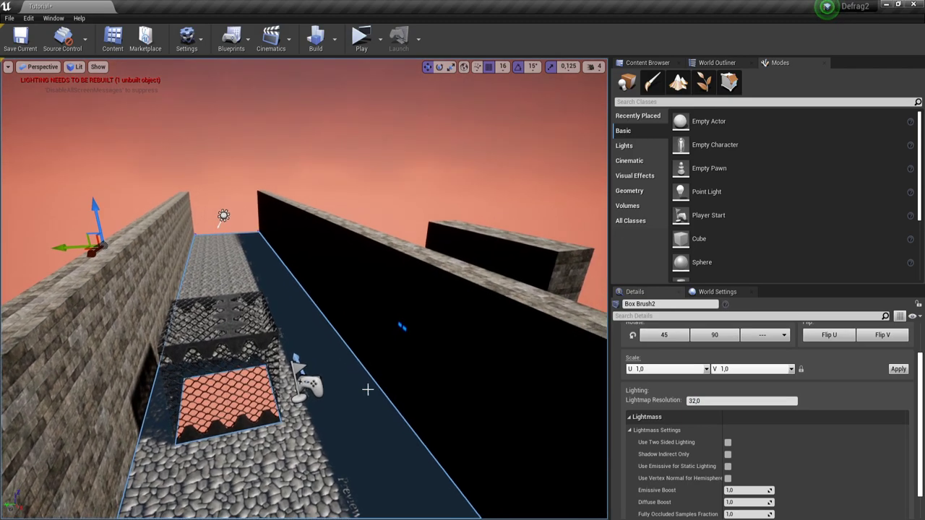
click(704, 401)
key(Return)
- Check the Lightmap Resolution of the side walls and the floor by selecting each surface in turn
click(544, 384)
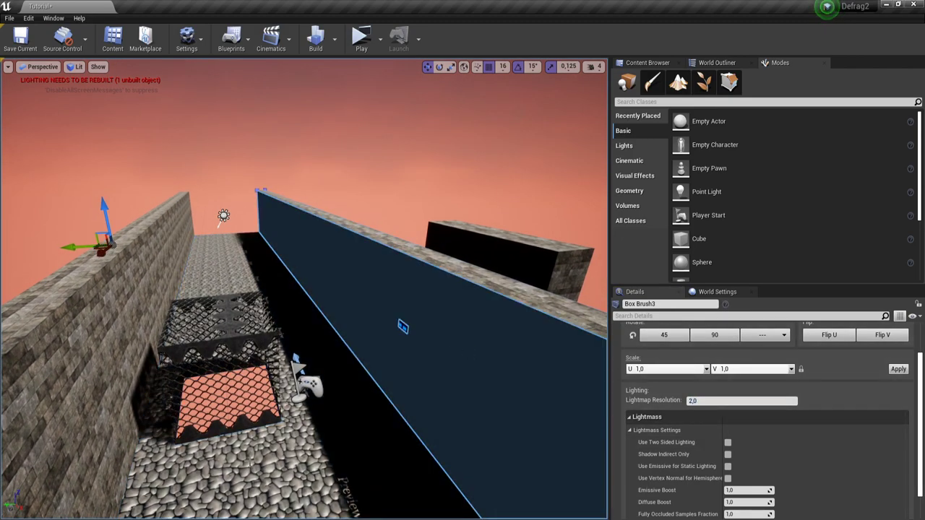
drag(130, 420, 125, 419)
click(139, 417)
click(232, 447)
- Lift the door mesh above the side wall and move it over the corridor
mouse_move(362, 438)
right_down()
mouse_move(354, 438)
mouse_move(462, 414)
mouse_move(419, 426)
mouse_move(394, 480)
mouse_move(354, 448)
right_up()
click(371, 438)
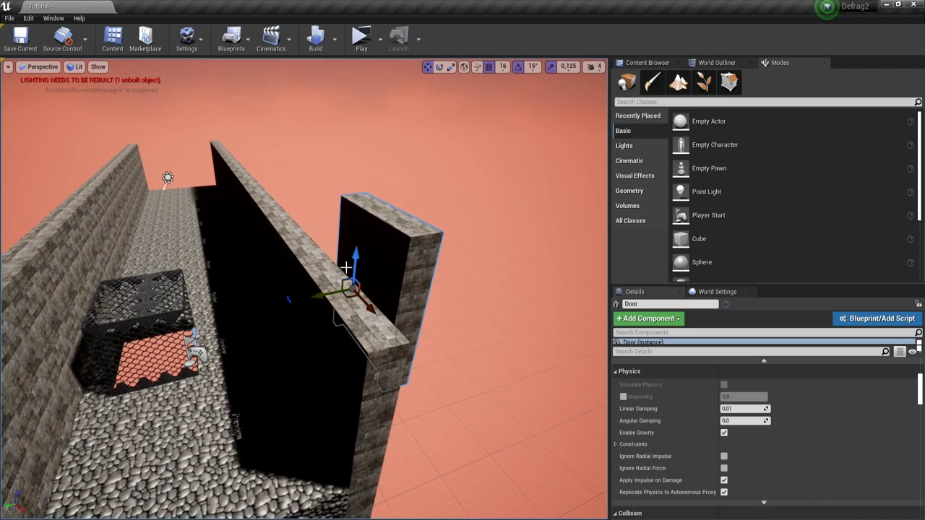
right_drag(350, 267, 352, 262)
drag(352, 266, 360, 183)
drag(378, 224, 249, 198)
- Rotate the door mesh to stand crosswise and position it between the corridor's side walls behind the crate
key(e)
drag(187, 204, 132, 195)
key(w)
drag(153, 166, 159, 186)
right_drag(165, 187, 101, 153)
key(w)
right_drag(289, 109, 304, 134)
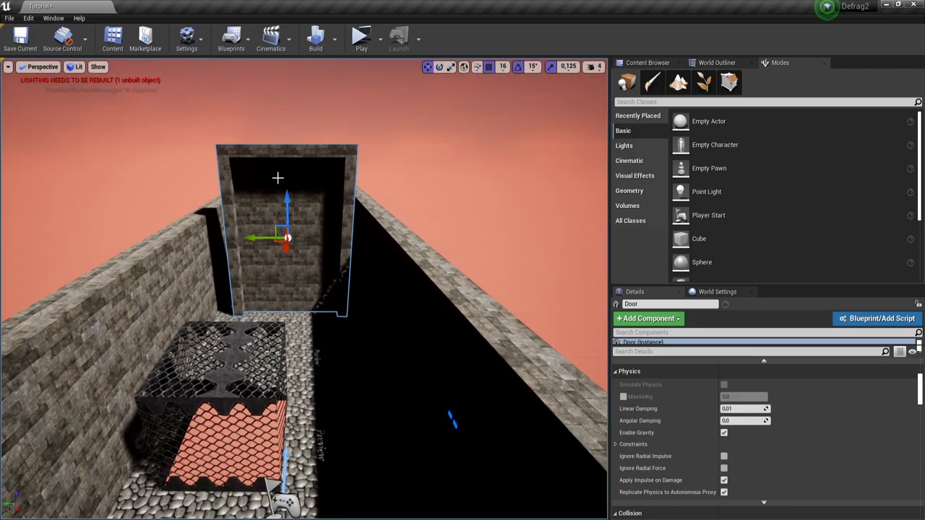
- Set the Lighting Quality to Preview, build the level, and close the message log
click(337, 45)
mouse_move(405, 79)
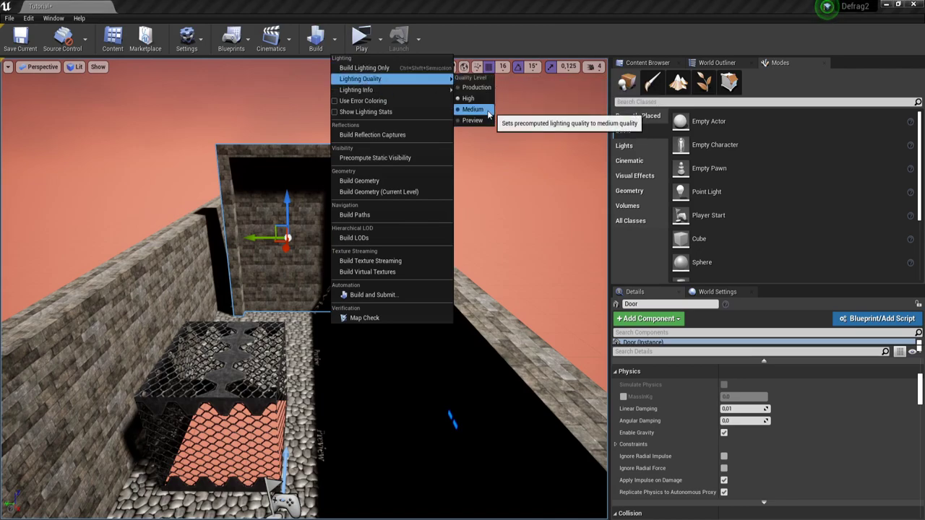
click(488, 110)
click(335, 40)
mouse_move(389, 86)
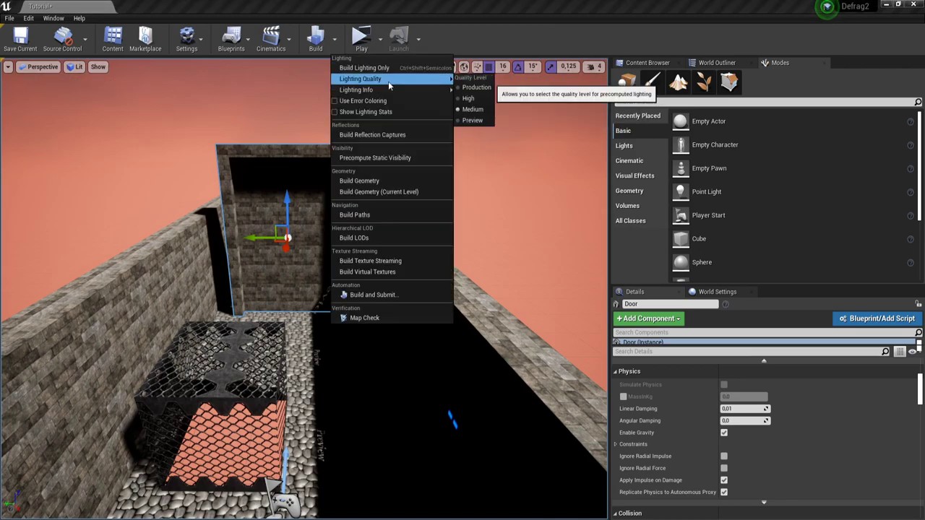
click(473, 120)
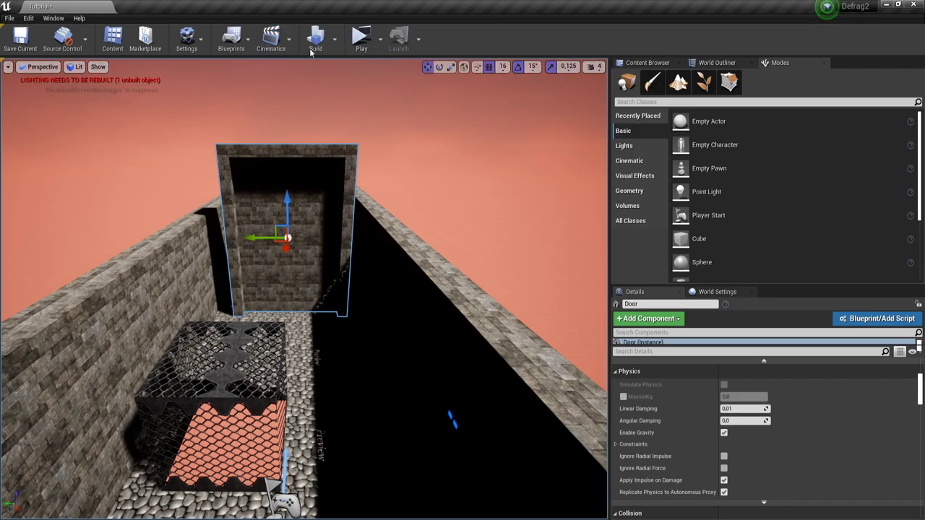
click(316, 39)
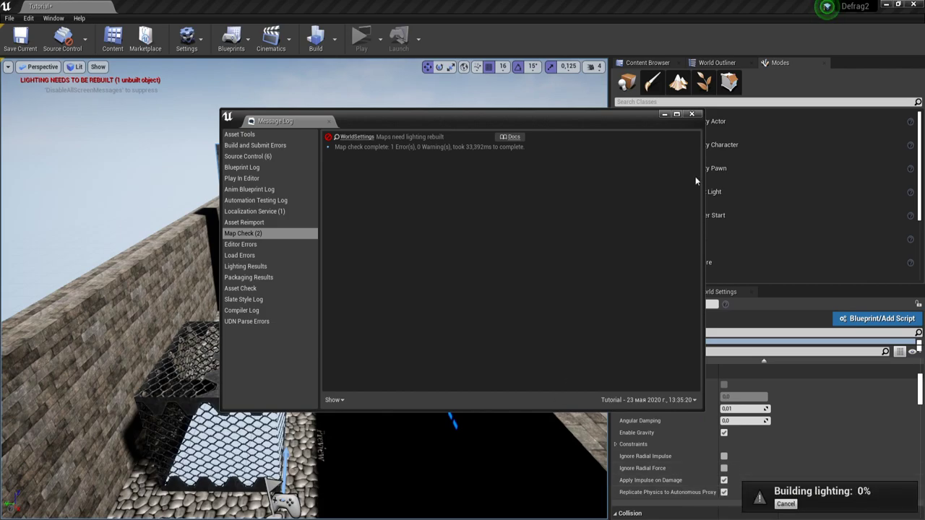
click(692, 115)
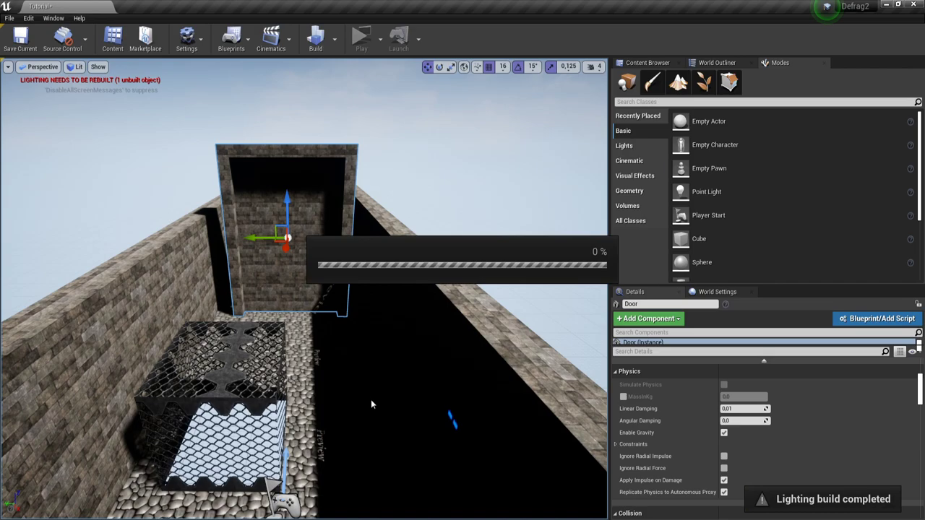
- Inspect the baked door up close, then walk up to it in a play session to check its lighting
key(w)
right_drag(371, 400, 144, 347)
key(d)
right_drag(303, 384, 296, 405)
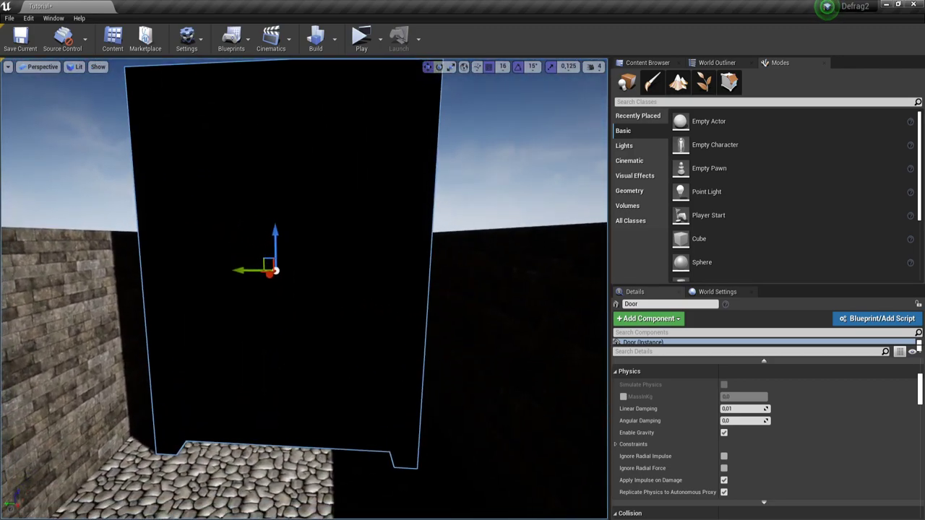
right_drag(341, 381, 341, 398)
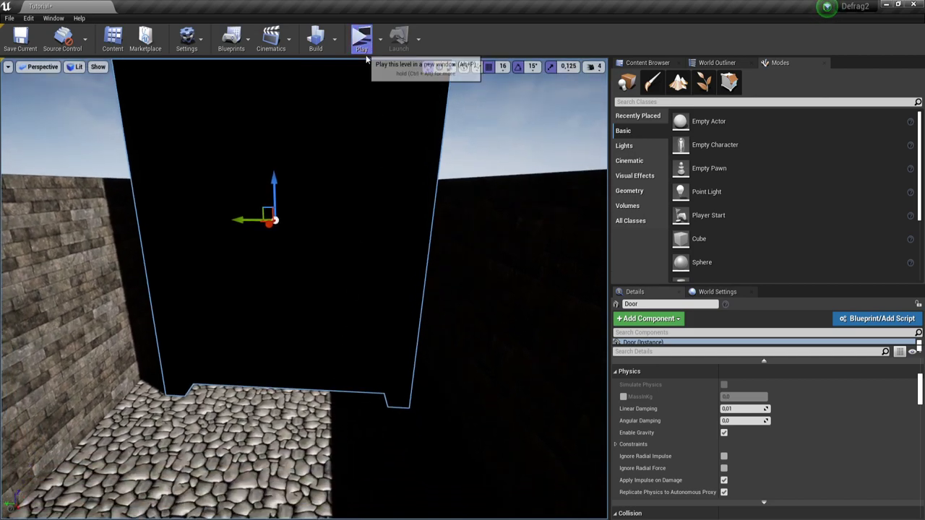
click(361, 36)
key(d)
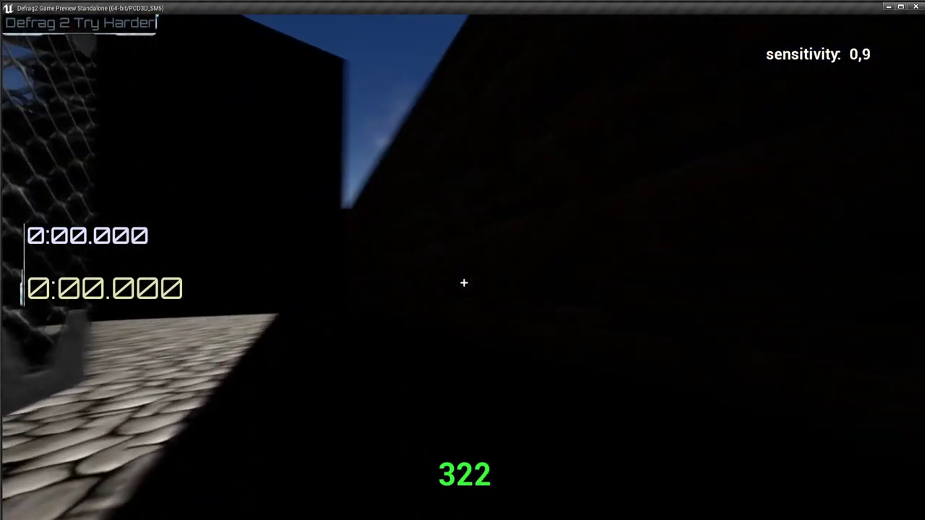
key(a)
key(w)
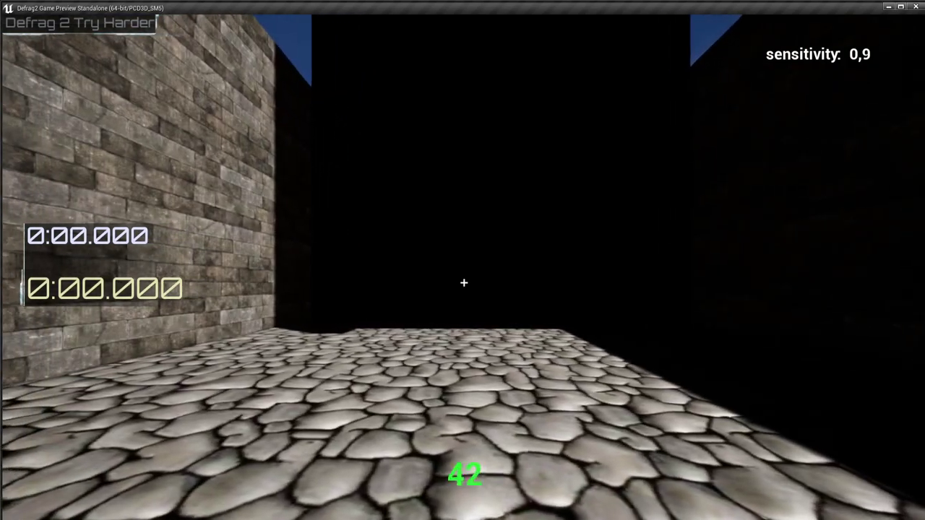
key(Escape)
- Turn off Show Engine Content and locate the Door mesh in the TutorialMap Models folder
click(339, 248)
scroll(688, 395, up, 10)
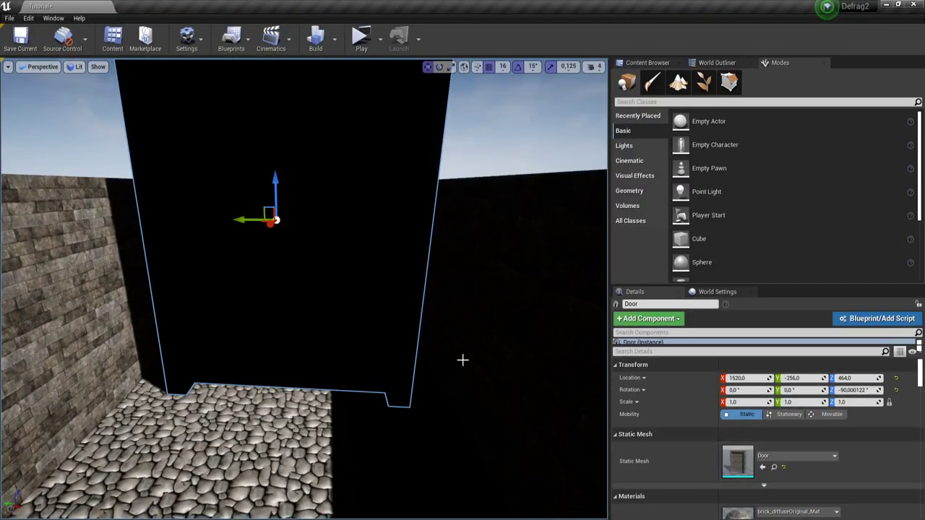
click(773, 467)
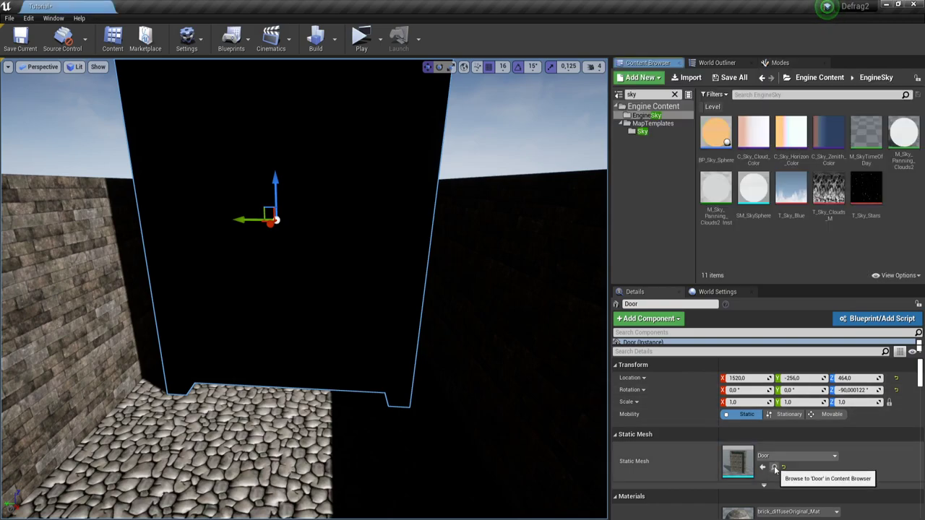
click(896, 275)
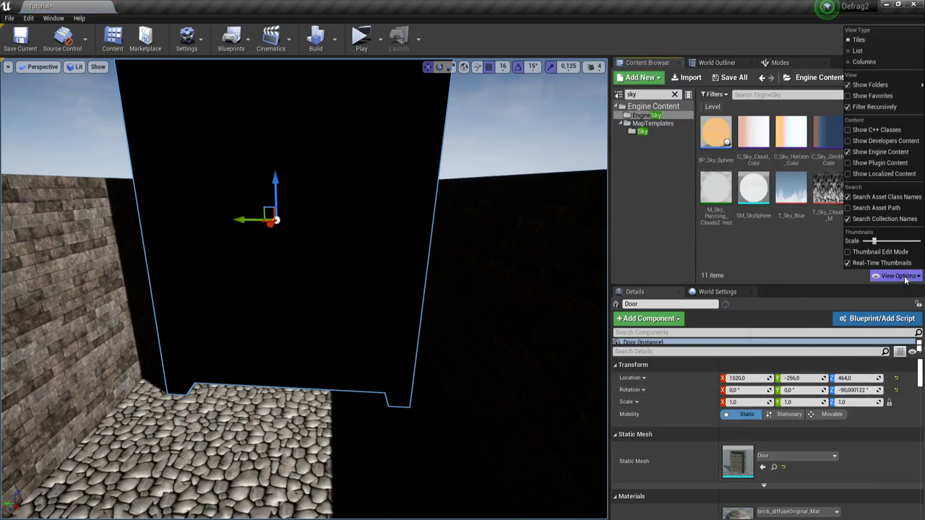
click(864, 153)
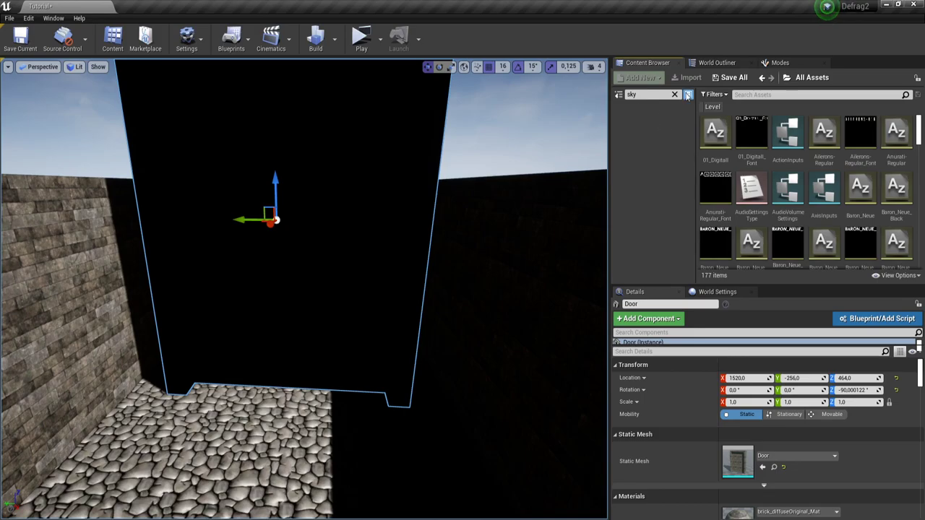
click(687, 96)
click(652, 181)
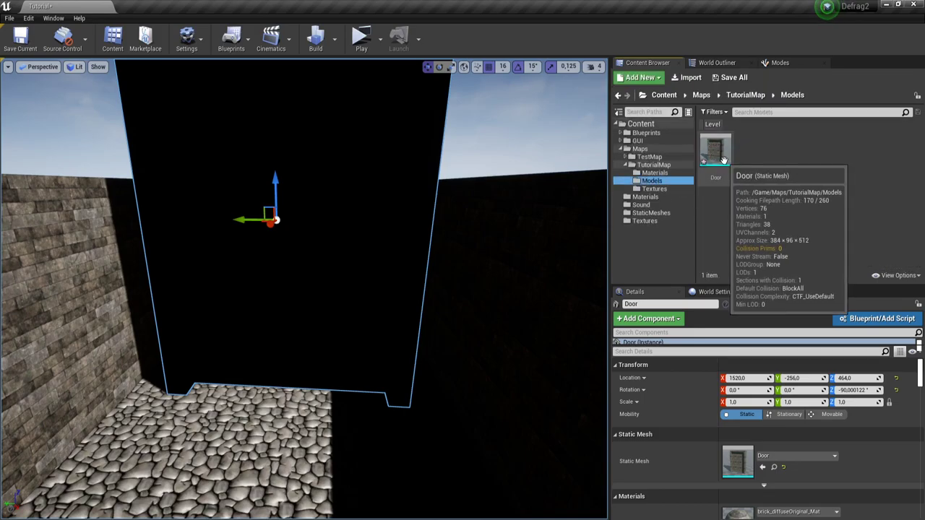
- Open the Door static mesh in its own editor and maximize the editor window
key(s)
mouse_move(391, 327)
right_down()
mouse_move(390, 351)
mouse_move(390, 327)
right_up()
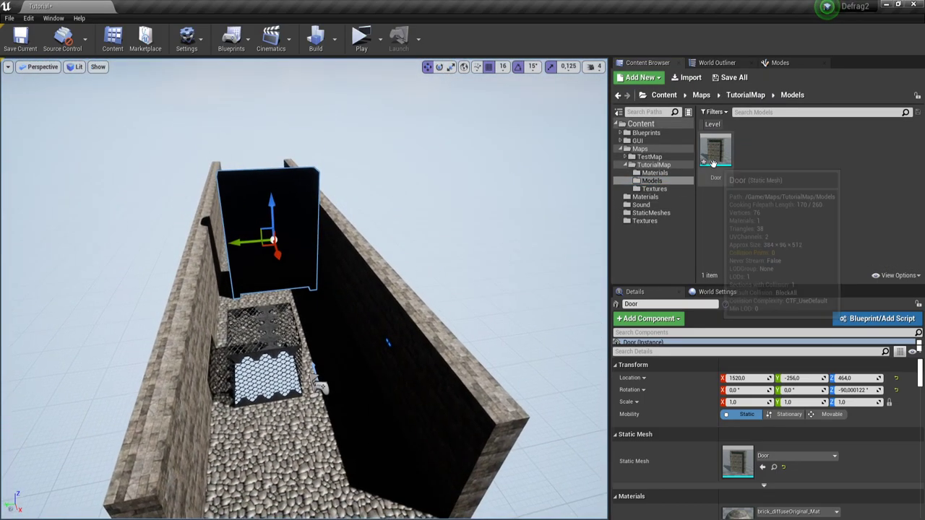
double_click(713, 164)
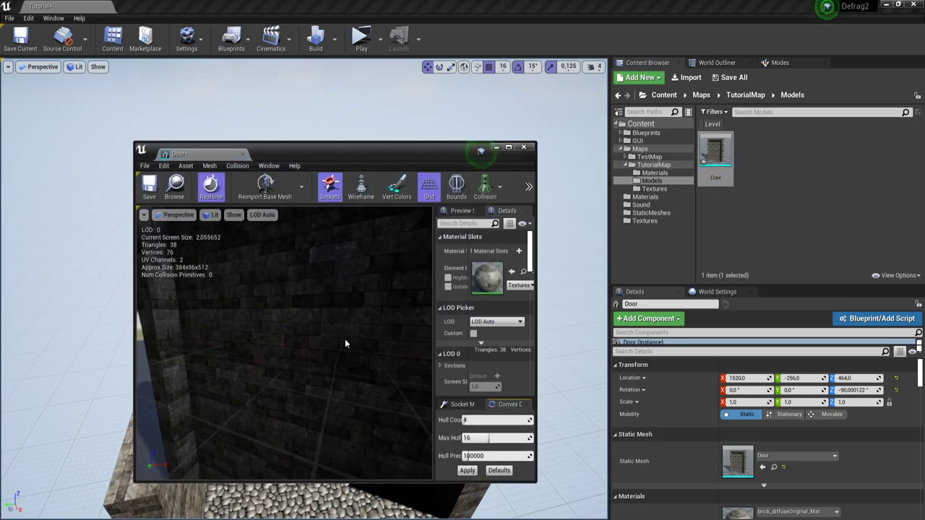
double_click(482, 151)
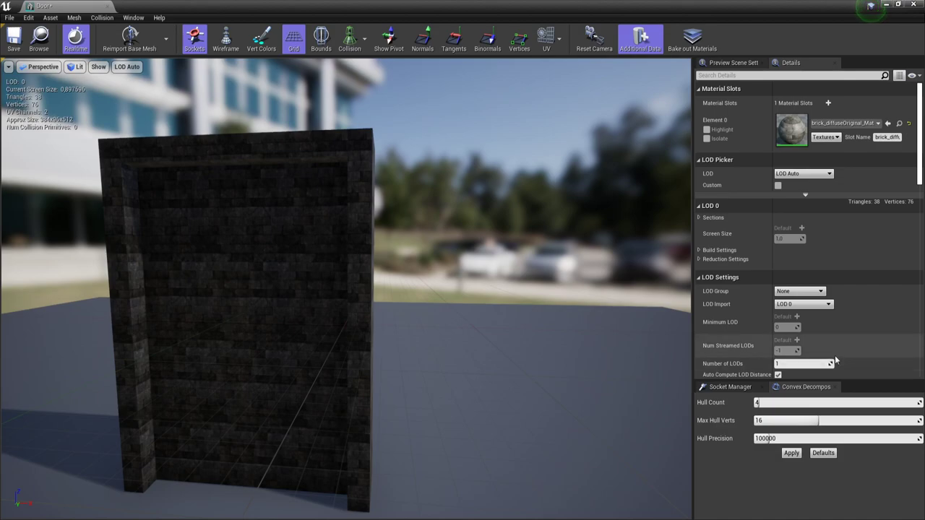
- Set the Door mesh's Light Map Resolution to 512 in its General Settings
scroll(842, 361, down, 4)
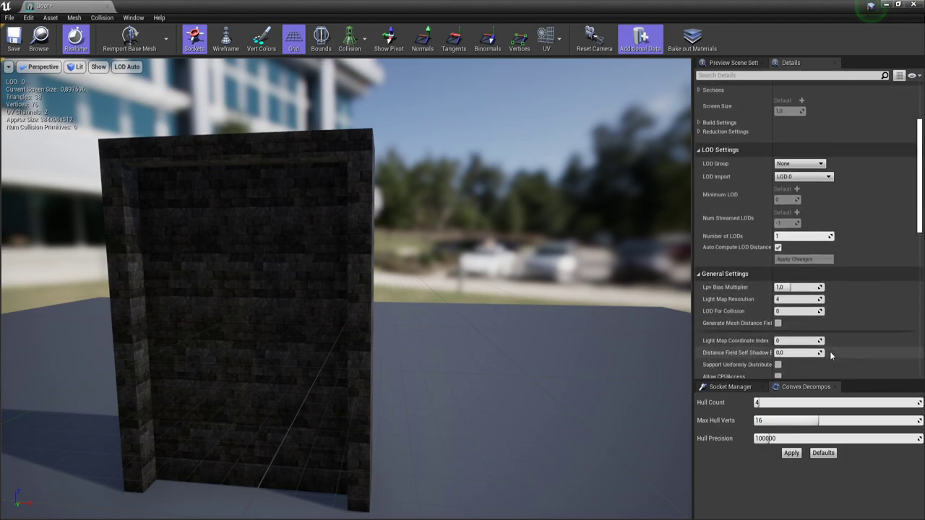
scroll(830, 352, down, 3)
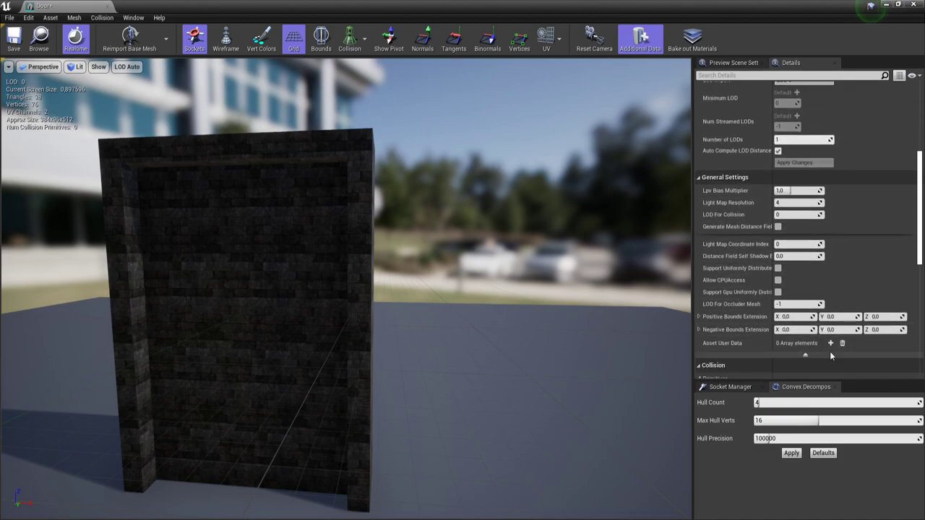
scroll(830, 352, down, 2)
scroll(829, 352, up, 3)
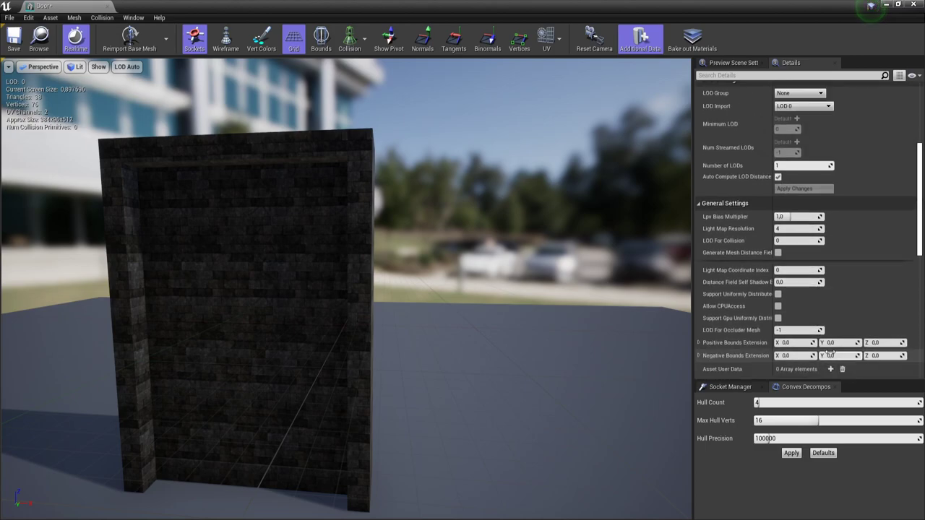
click(795, 229)
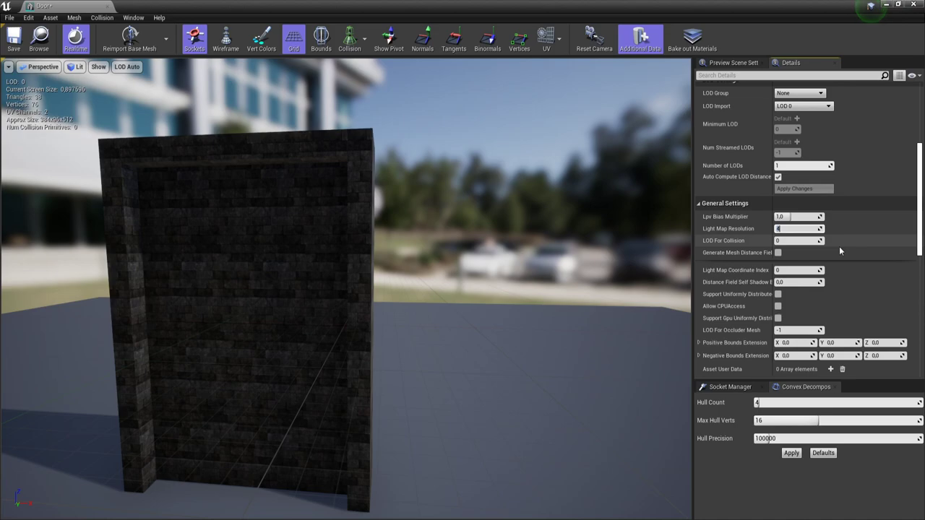
text(512)
key(Return)
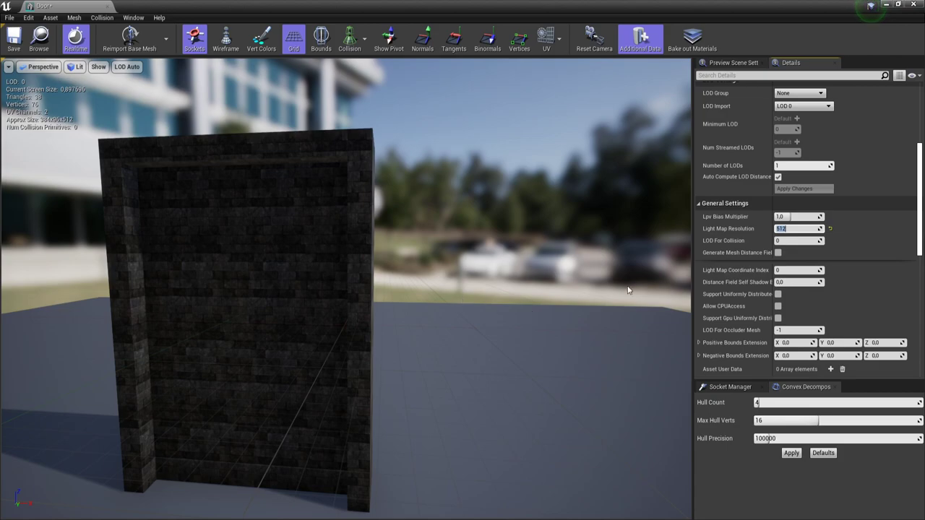
- Set the Door mesh's Light Map Coordinate Index to 1 and save the mesh
click(795, 271)
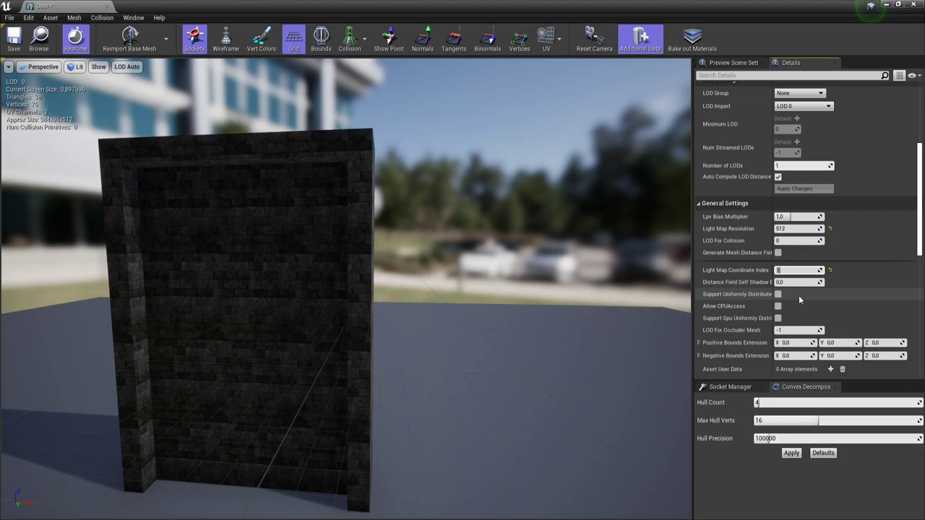
scroll(749, 352, down, 3)
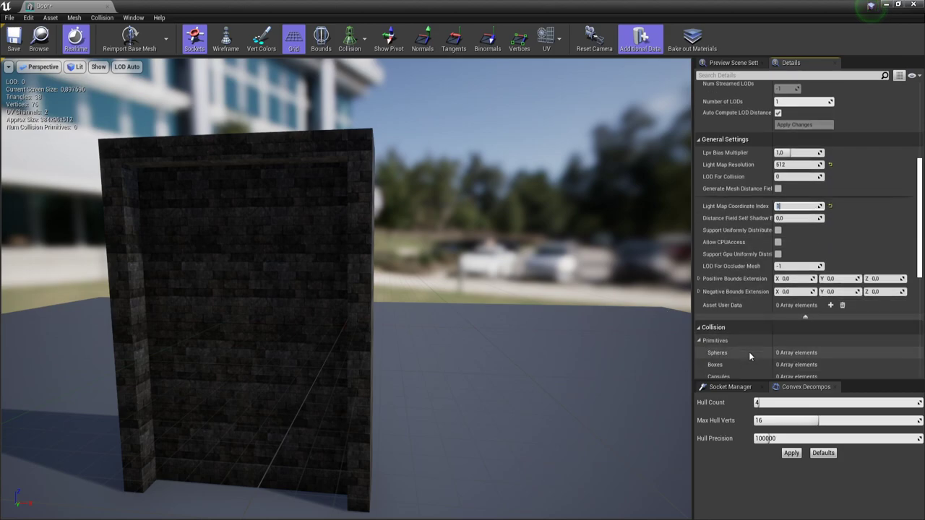
click(14, 39)
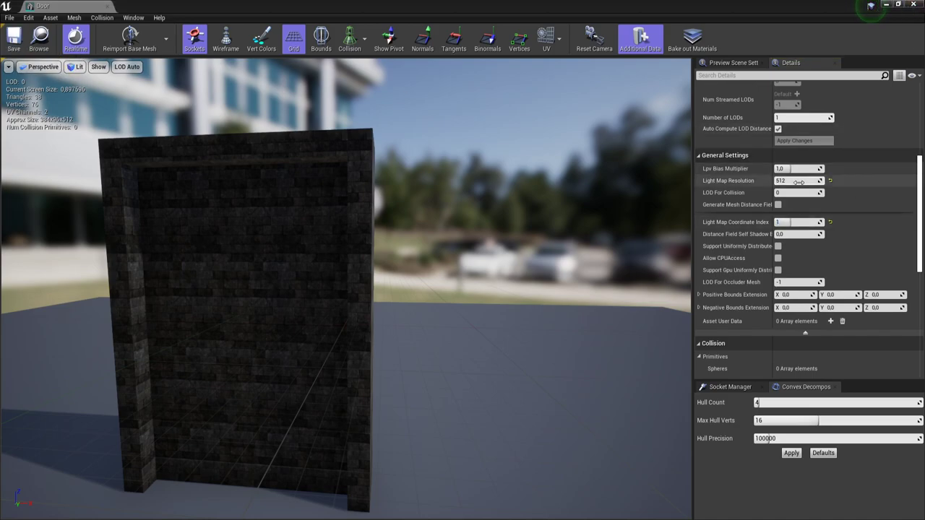
scroll(853, 269, up, 6)
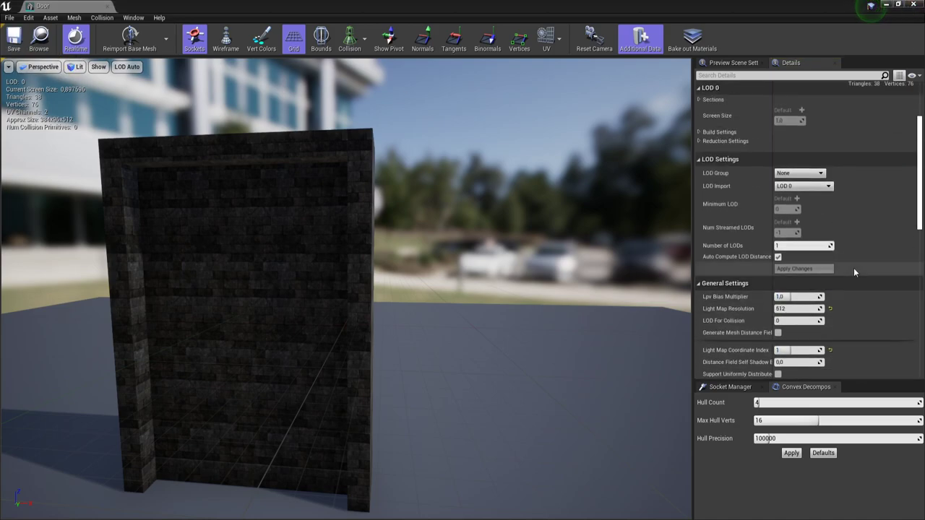
scroll(854, 272, up, 5)
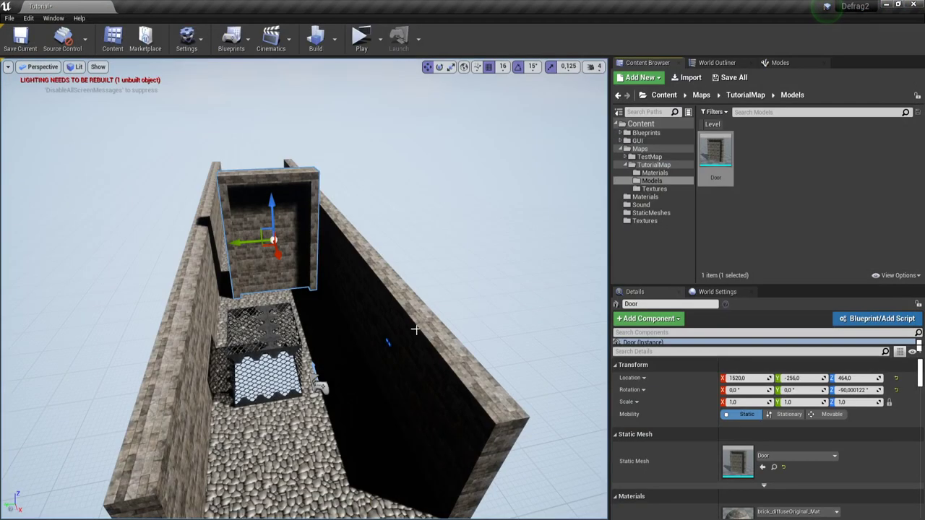
- Focus on the door in the level and rebuild only the lighting
key(f)
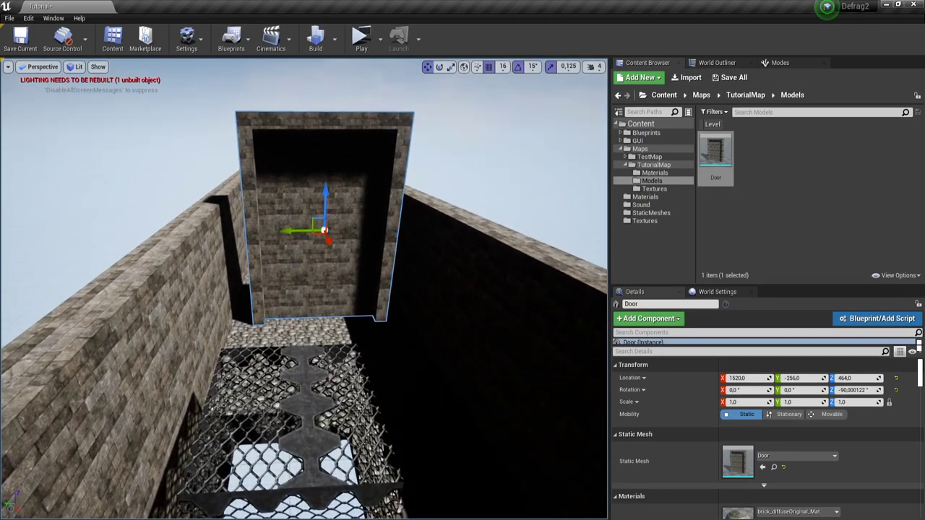
right_drag(391, 321, 391, 293)
key(w)
right_drag(322, 296, 321, 290)
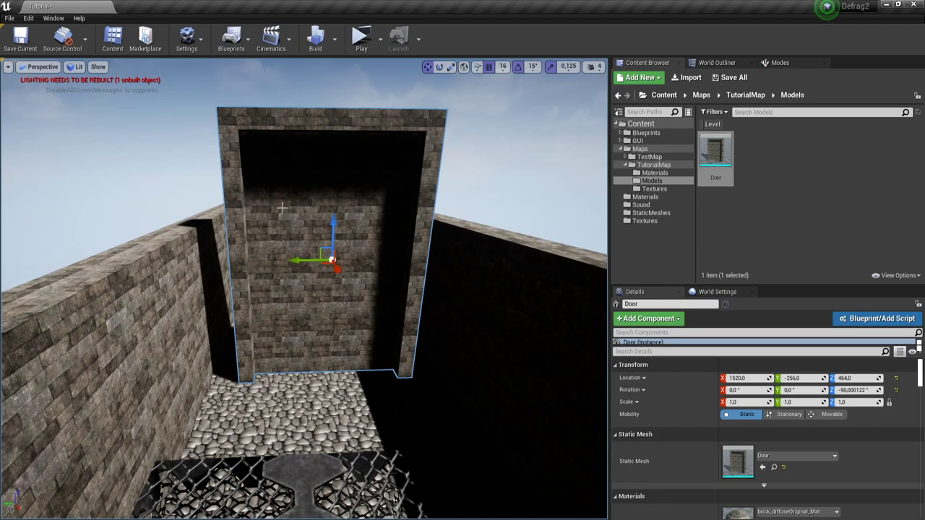
click(335, 38)
click(360, 69)
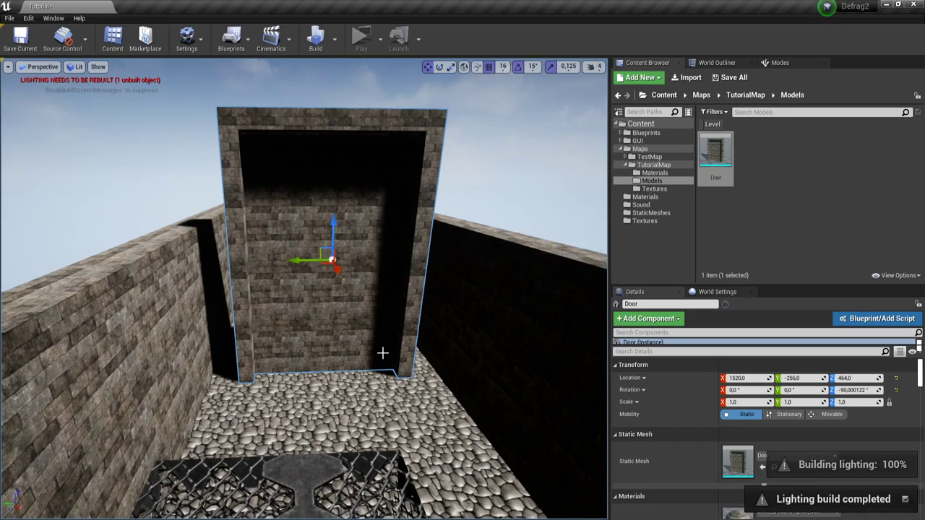
- Examine the shadows on the rebuilt door in the level and in a short play session
right_drag(382, 368, 384, 361)
key(s)
right_drag(327, 127, 328, 111)
key(w)
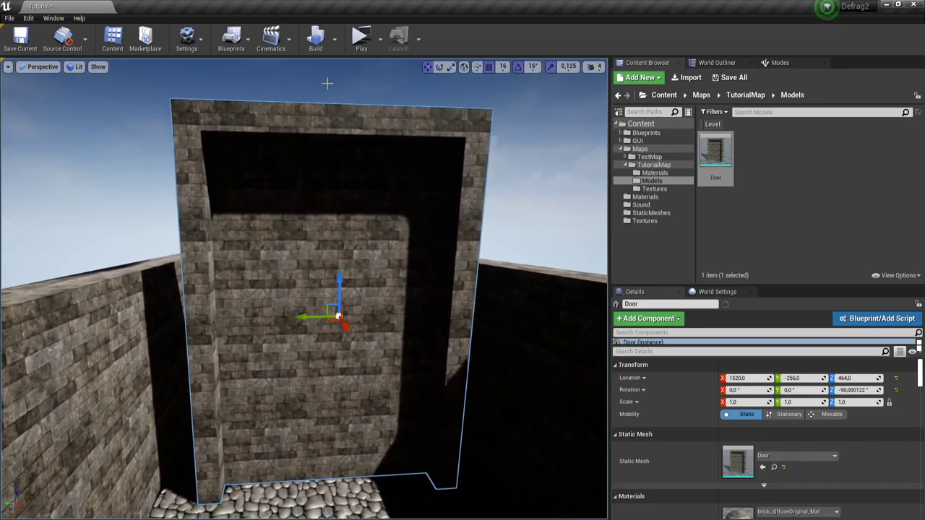
click(362, 38)
key(w)
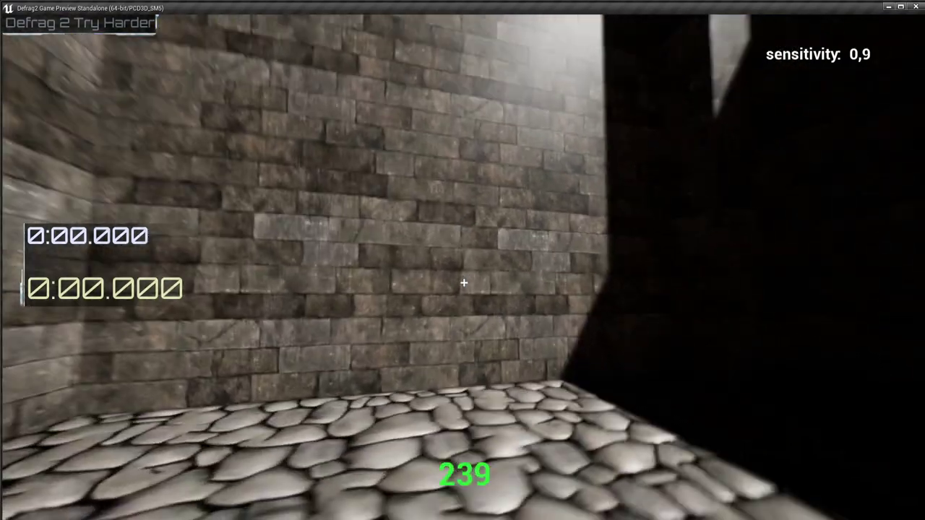
key(s)
key(Escape)
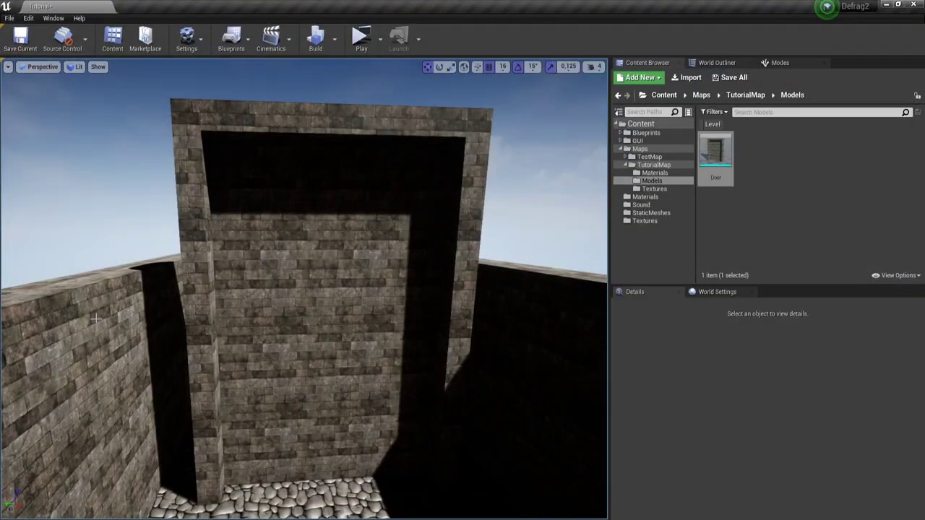
- Duplicate the door along the corridor toward the crate, placing the copy at X 1696
mouse_move(719, 166)
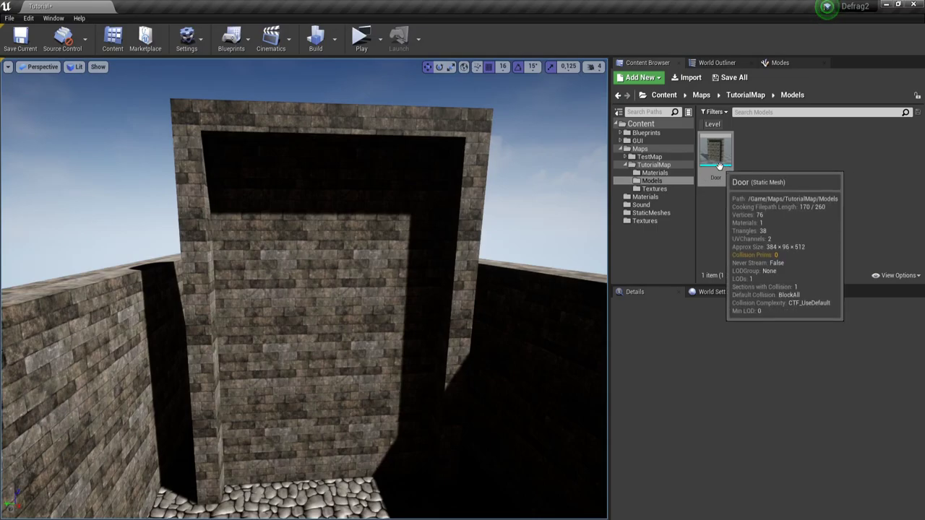
right_drag(346, 356, 340, 362)
key(s)
click(360, 282)
right_drag(361, 281, 449, 332)
key(w)
right_drag(380, 250, 347, 246)
key(s)
alt+drag(371, 264, 423, 307)
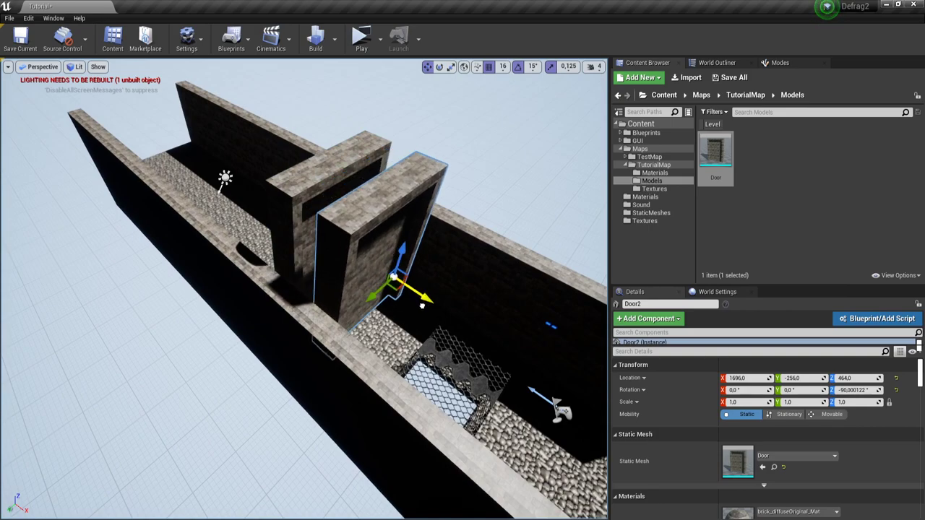
- Duplicate the second door farther along the corridor toward the crate, placing the new copy at X 1824
click(332, 177)
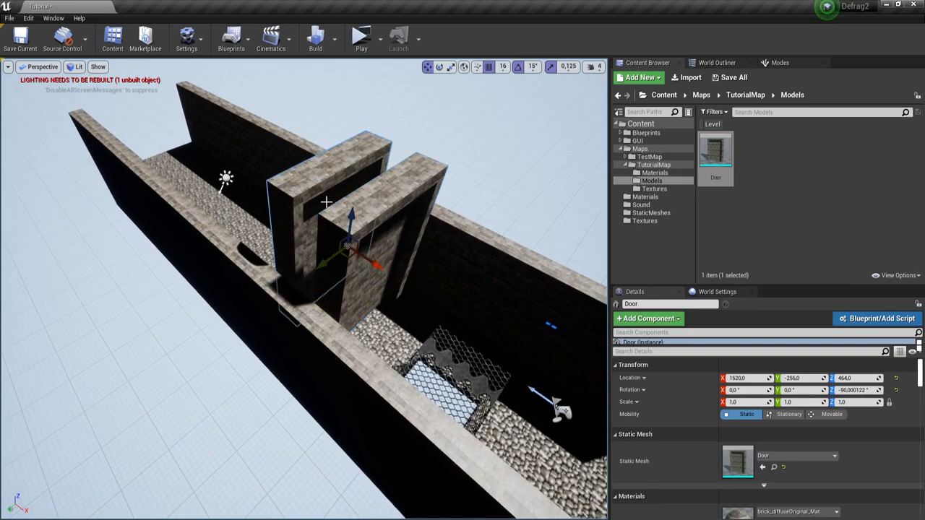
right_drag(319, 181, 318, 181)
click(375, 240)
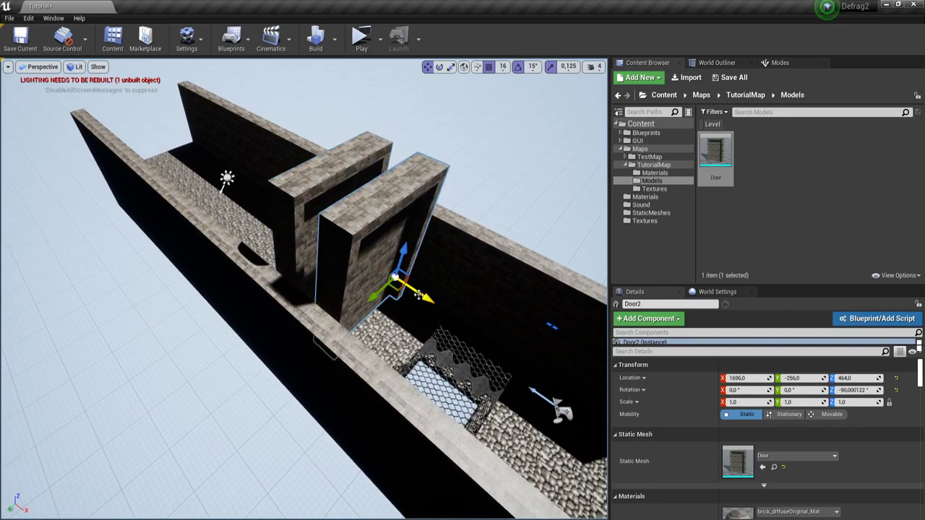
alt+drag(418, 293, 457, 321)
- Delete both duplicated doors from the corridor, keeping only the original
click(407, 192)
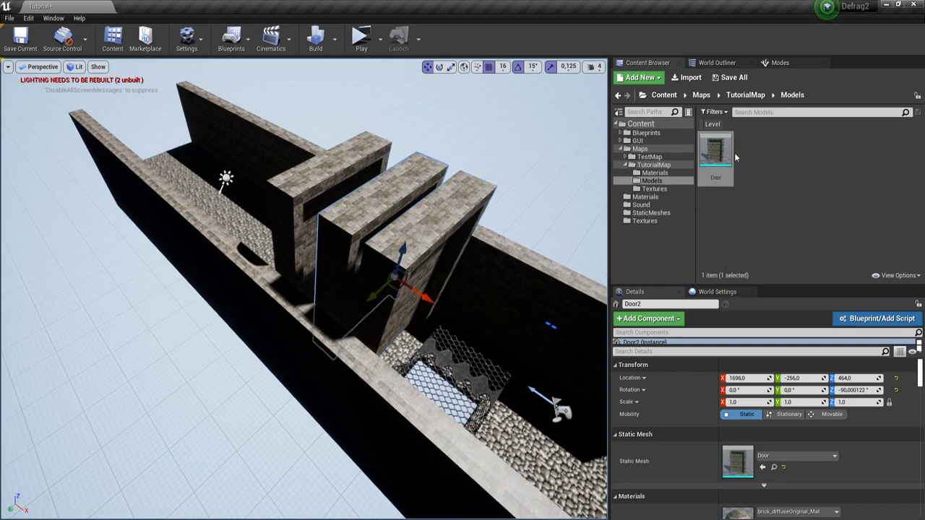
click(403, 193)
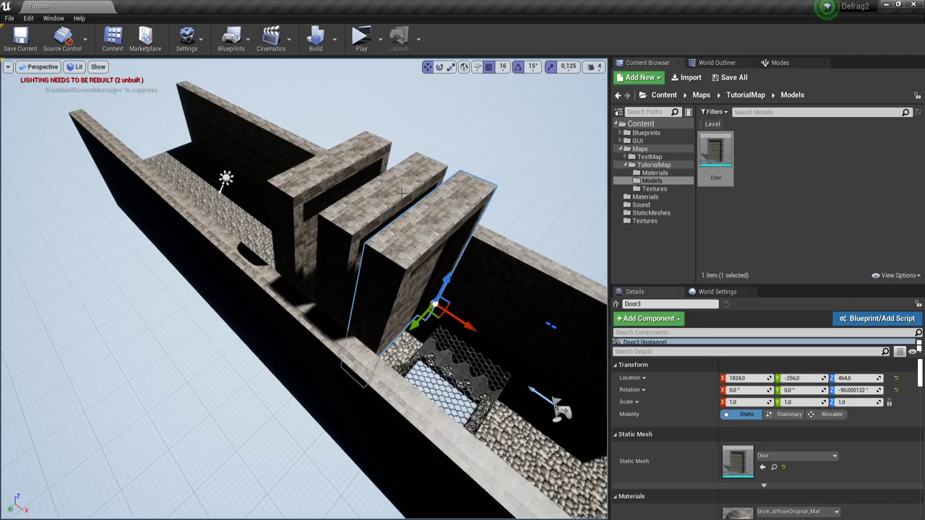
ctrl+click(401, 193)
key(Delete)
- Examine how the player moves around the original door and the crate in a short standalone play session
click(358, 194)
right_drag(358, 194, 223, 100)
right_drag(429, 398, 432, 445)
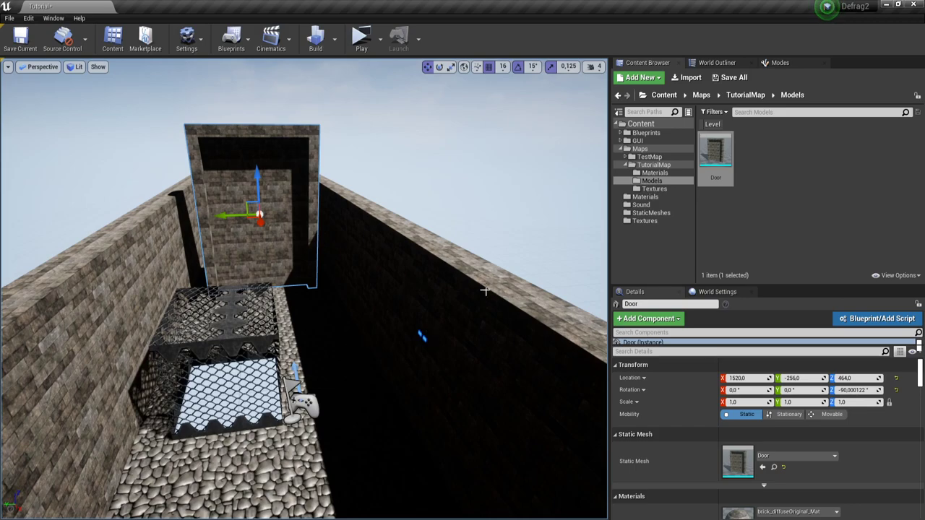
click(361, 37)
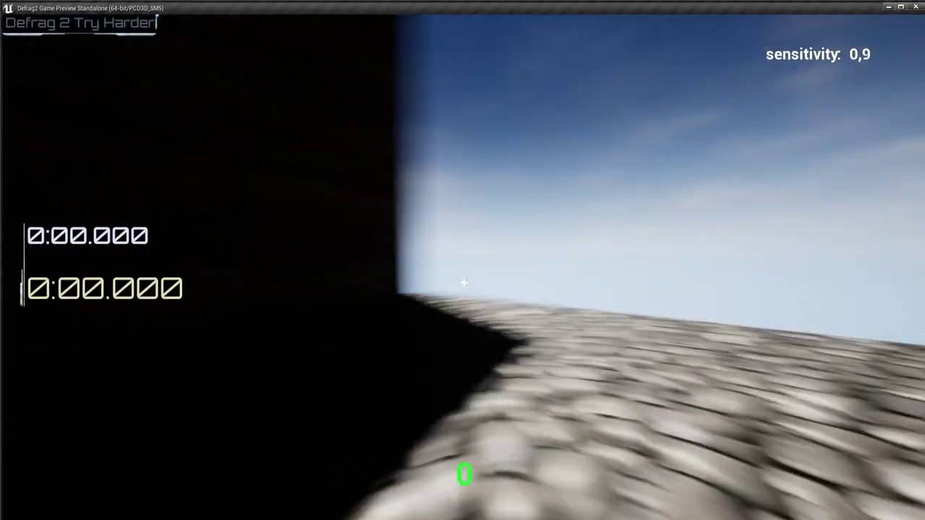
key(space)
key(space)
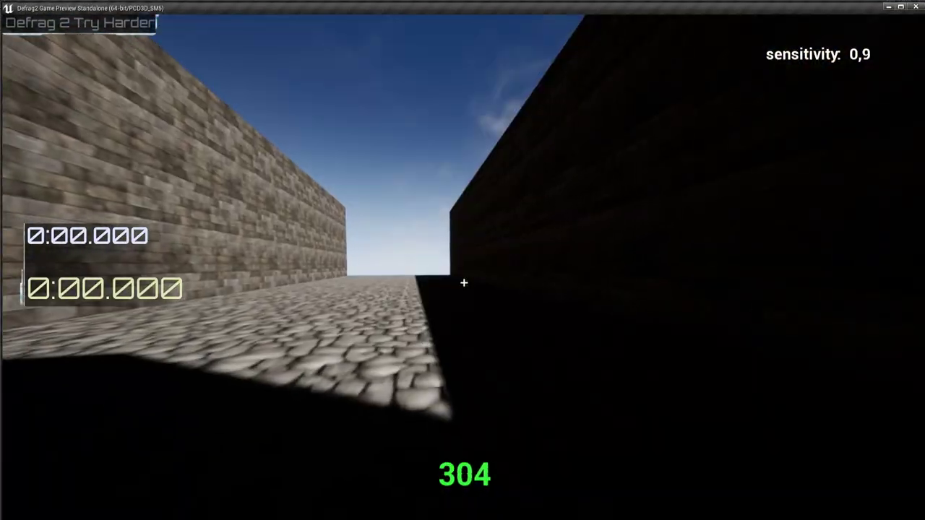
key(w)
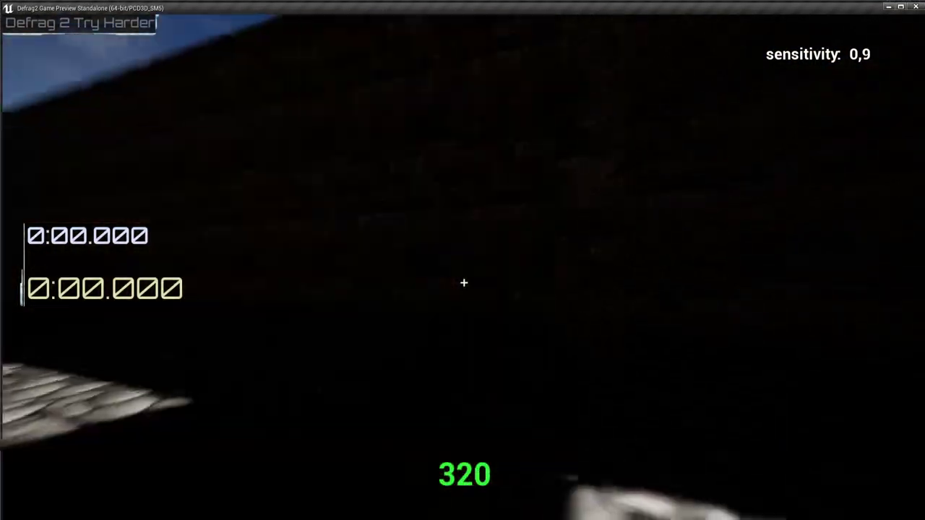
key(w)
key(space)
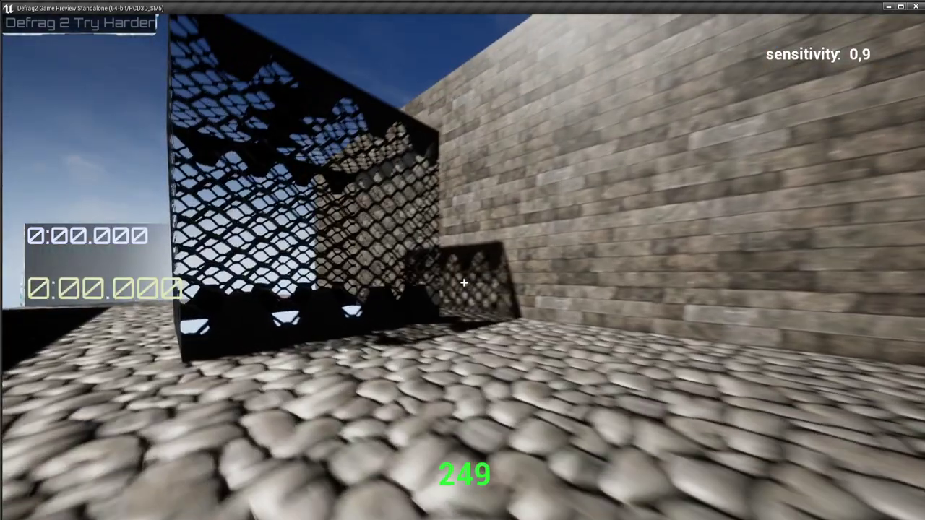
key(Escape)
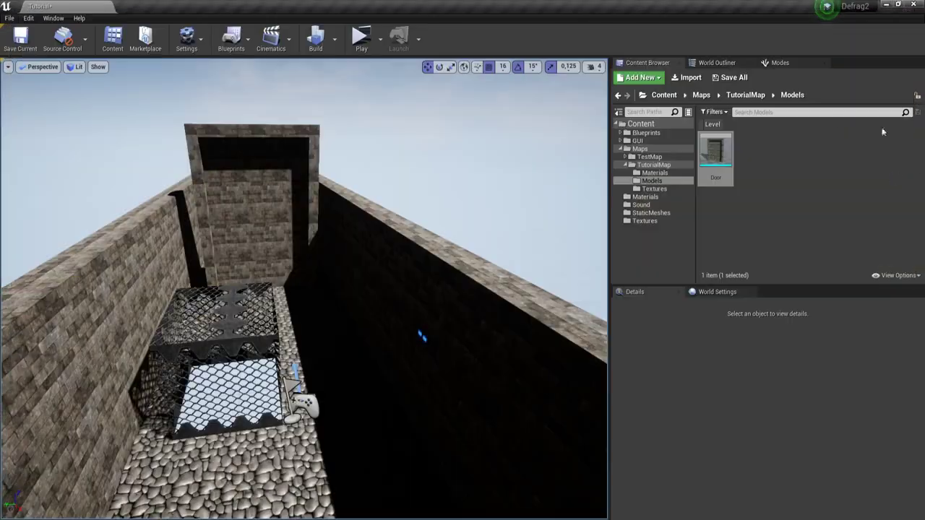
- Open the Door static mesh, add a box simplified collision, and check its outline around the model
double_click(715, 152)
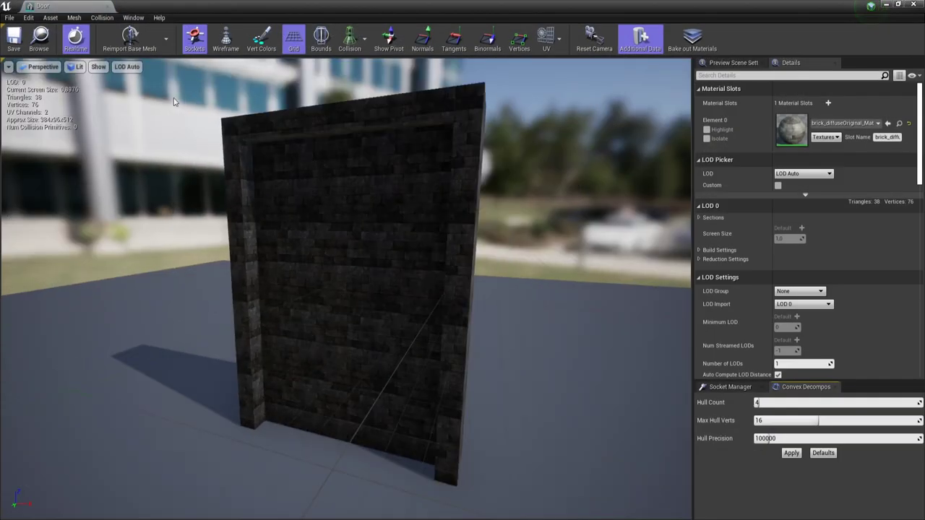
click(102, 18)
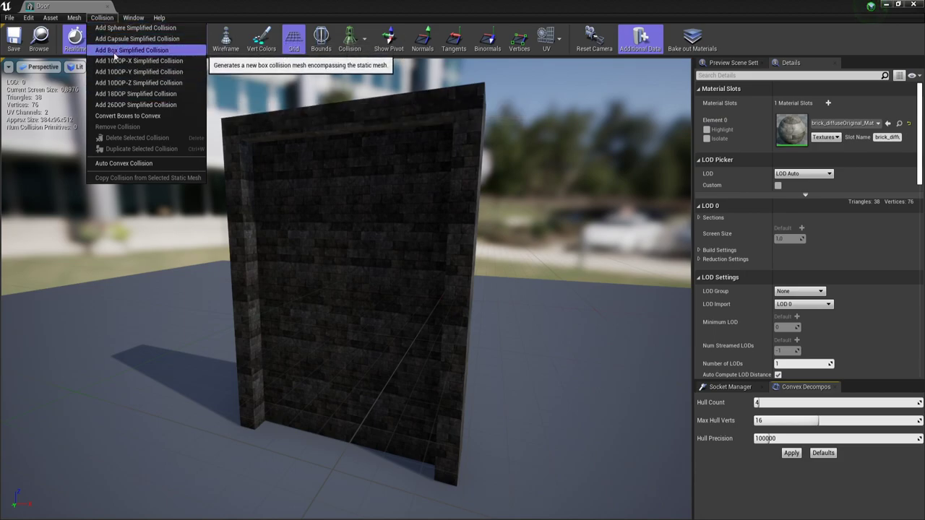
click(131, 49)
right_drag(330, 226, 174, 221)
drag(138, 233, 350, 249)
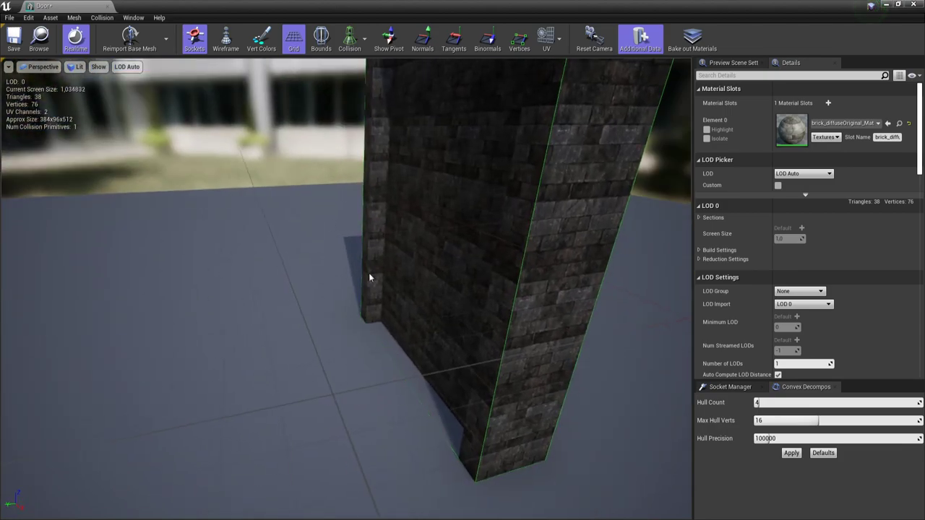
right_drag(568, 117, 683, 106)
key(w)
key(s)
drag(210, 214, 169, 140)
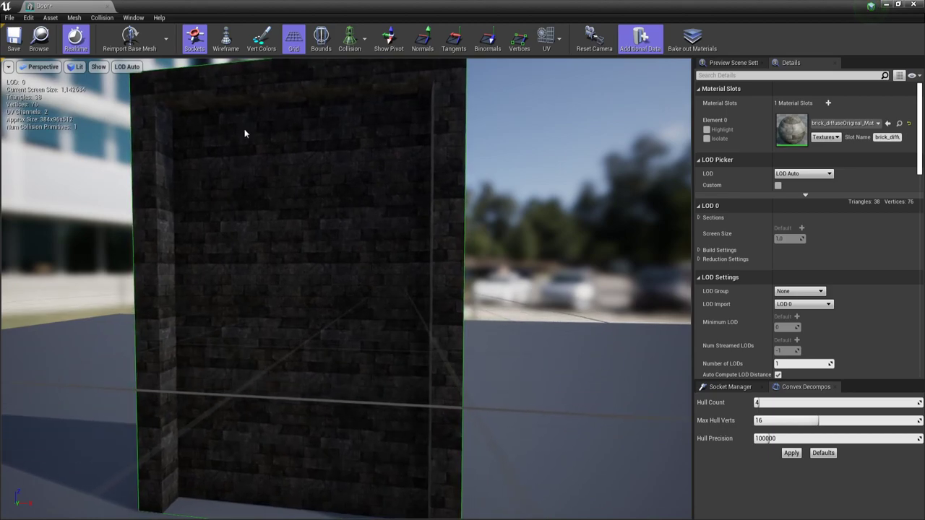
drag(308, 133, 385, 153)
drag(332, 176, 383, 181)
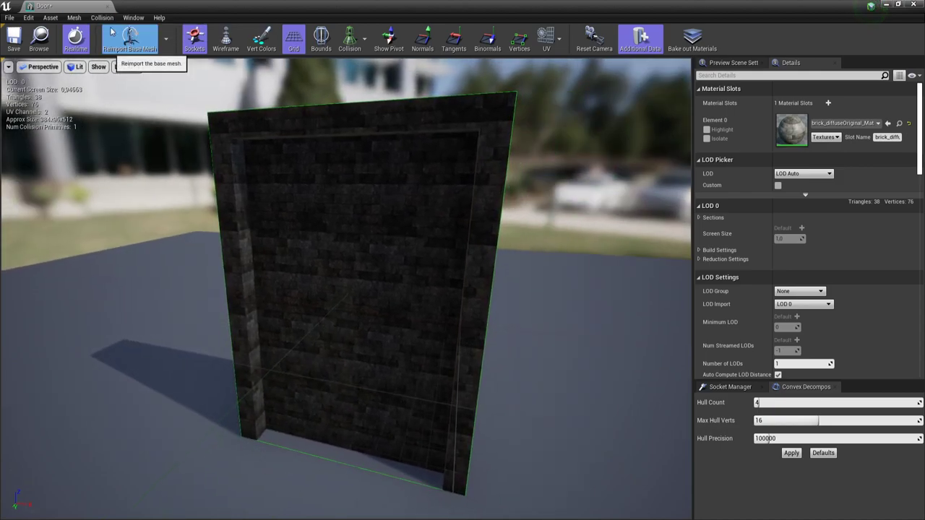
- Replace the Door mesh's box collision with a 10DOP-X simplified collision
click(104, 19)
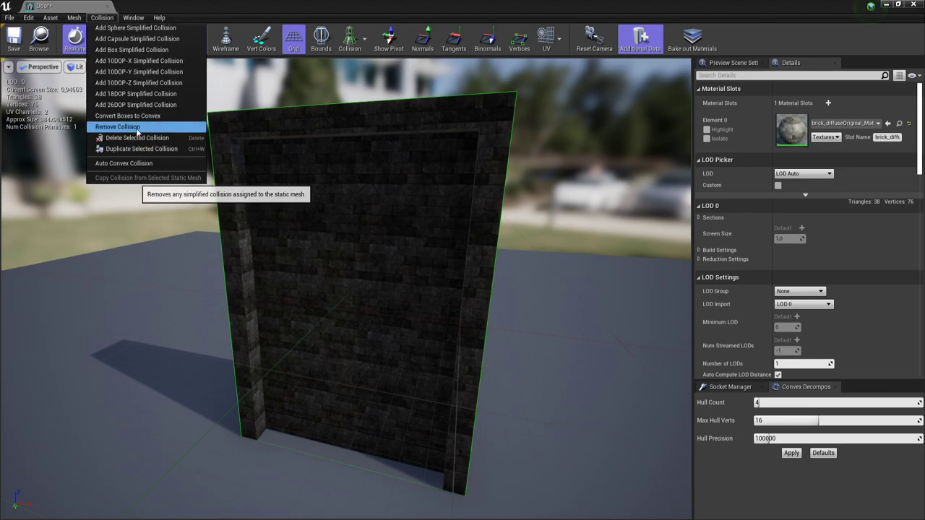
click(118, 126)
click(102, 17)
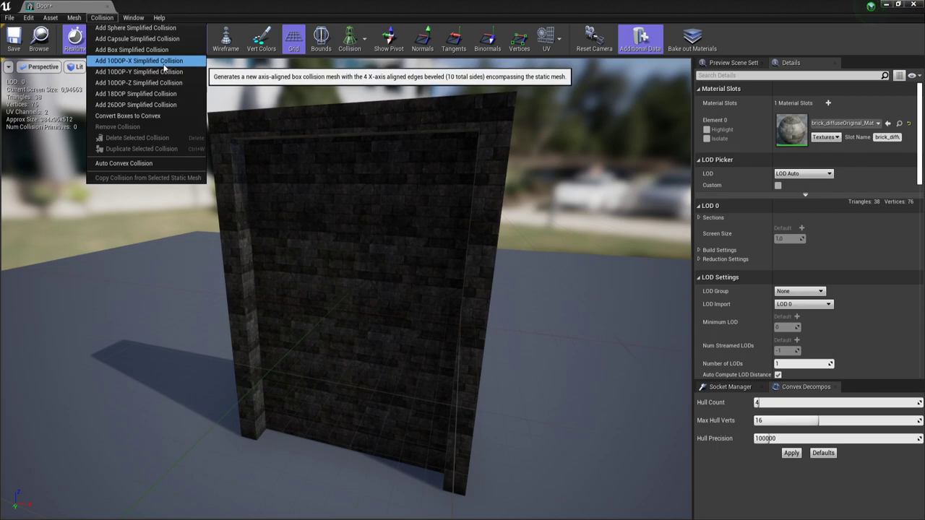
click(165, 68)
right_drag(165, 68, 165, 87)
- Replace the Door mesh's 10DOP collision with a 26DOP simplified collision
click(102, 17)
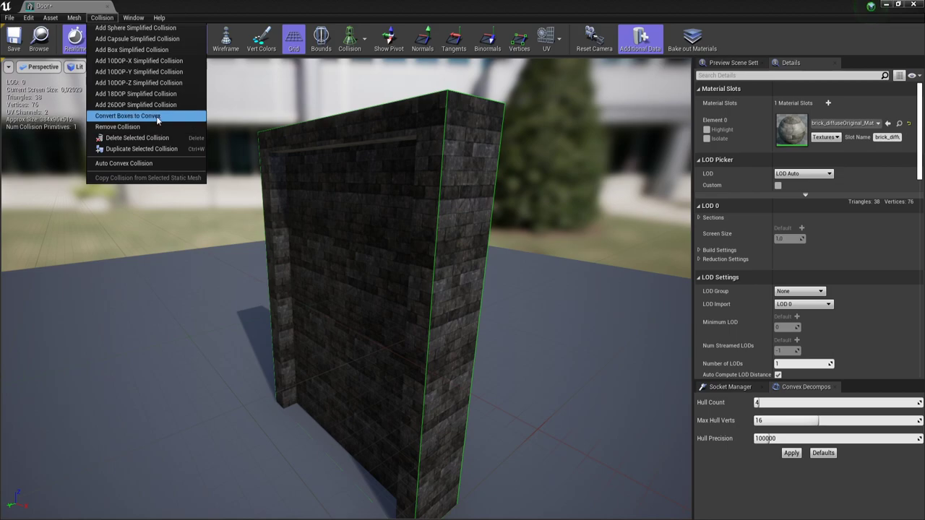
click(117, 126)
click(102, 18)
click(136, 104)
mouse_move(336, 217)
mouse_down()
mouse_move(278, 217)
mouse_move(337, 227)
mouse_up()
- Remove the 26DOP collision from the Door mesh
click(102, 18)
click(117, 127)
drag(184, 144, 403, 193)
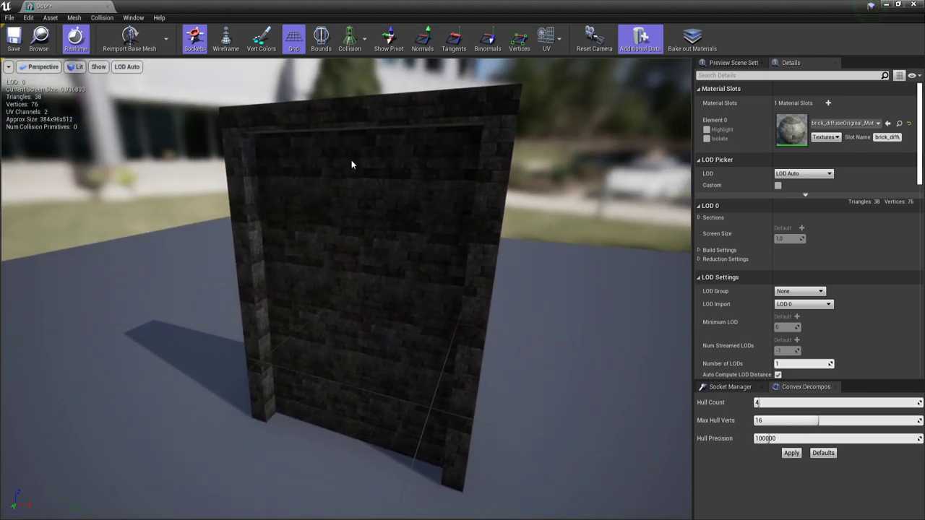
click(102, 17)
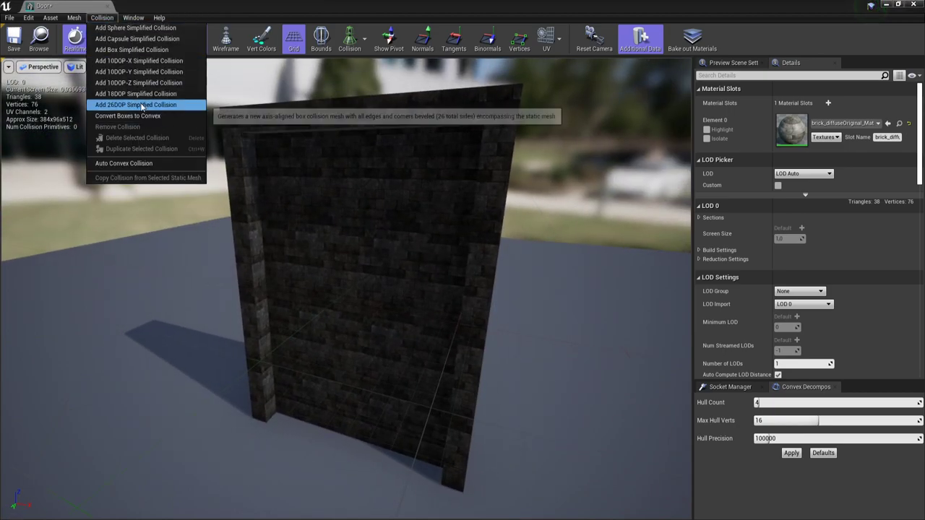
click(370, 196)
drag(369, 197, 321, 112)
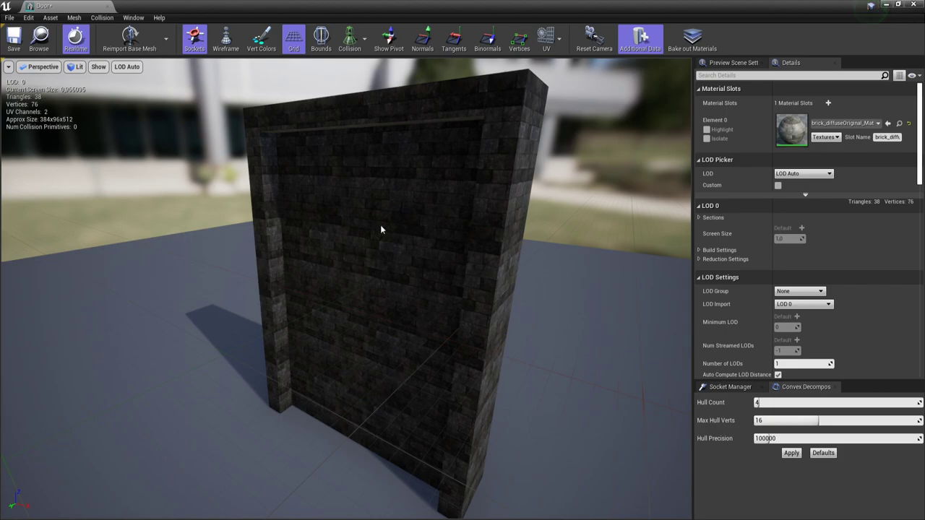
- Add a box simplified collision around the Door mesh again and save the asset
click(102, 17)
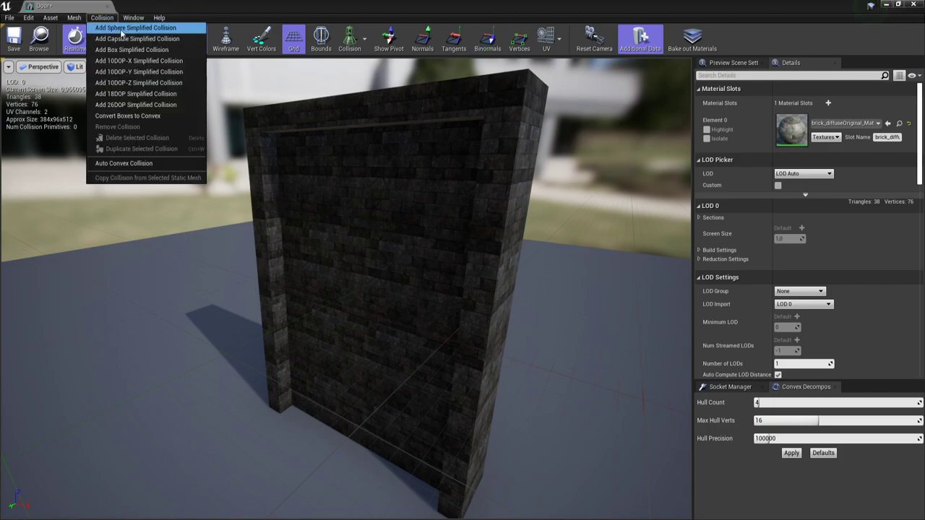
click(137, 48)
click(17, 42)
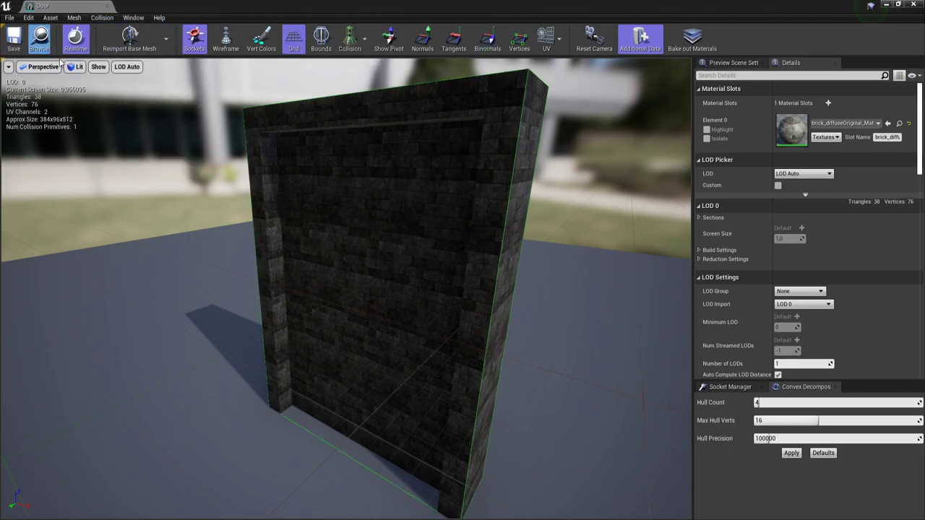
- Examine the Door mesh's collision settings, including the box primitive, the collision presets with BlockAll, and the complex collision mesh
scroll(830, 278, down, 10)
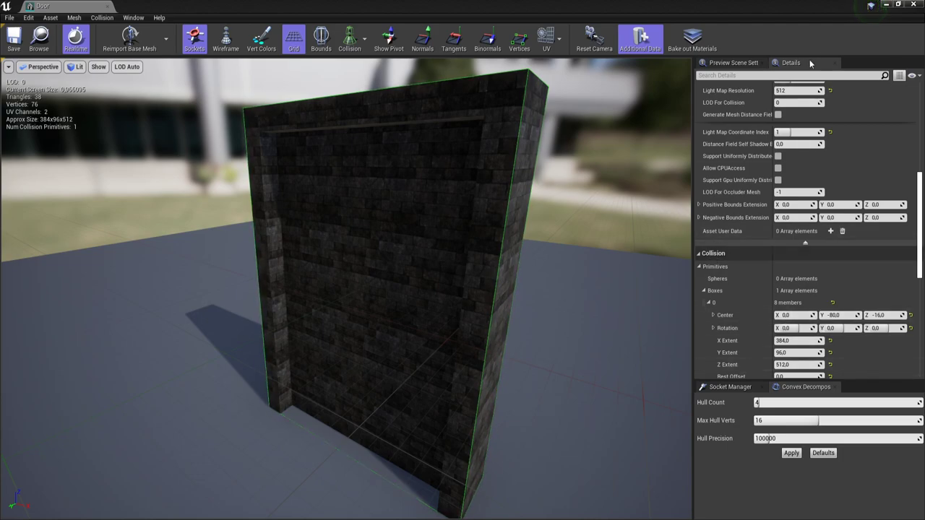
scroll(752, 274, down, 3)
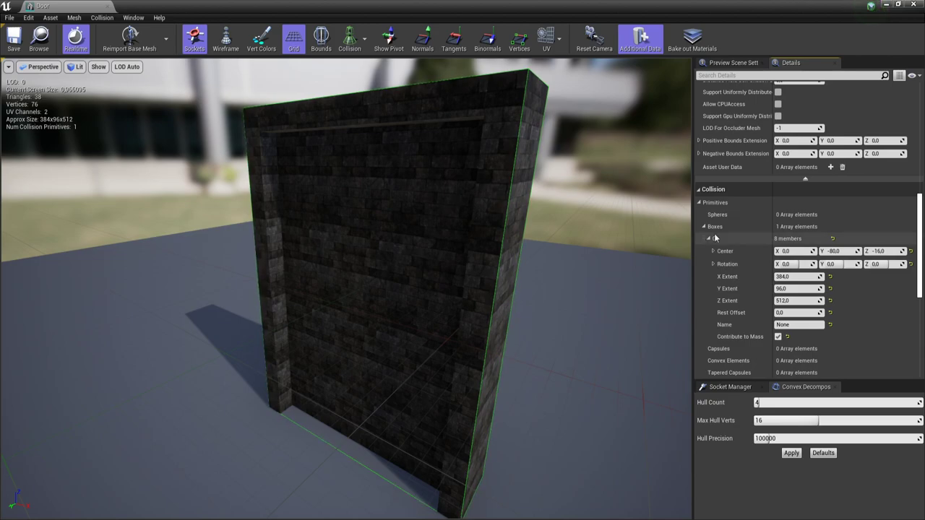
scroll(750, 278, down, 3)
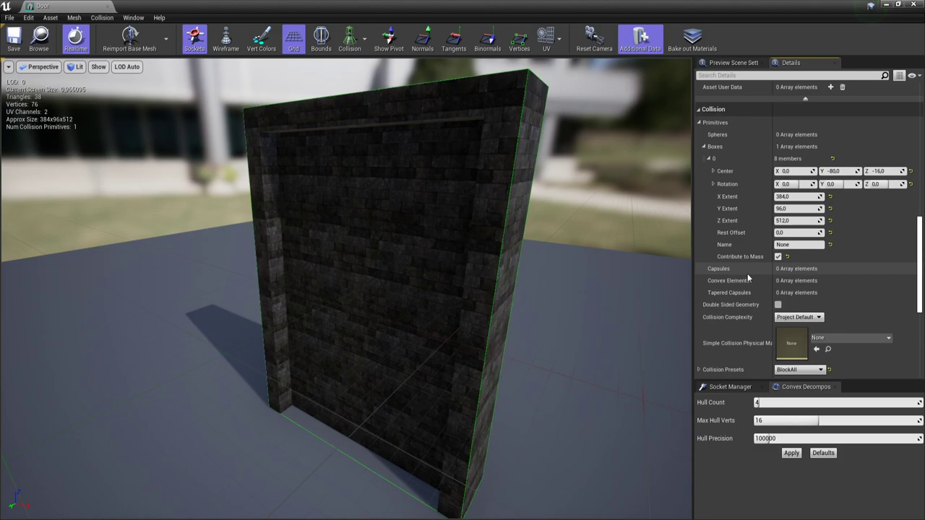
scroll(748, 273, down, 2)
scroll(747, 273, down, 3)
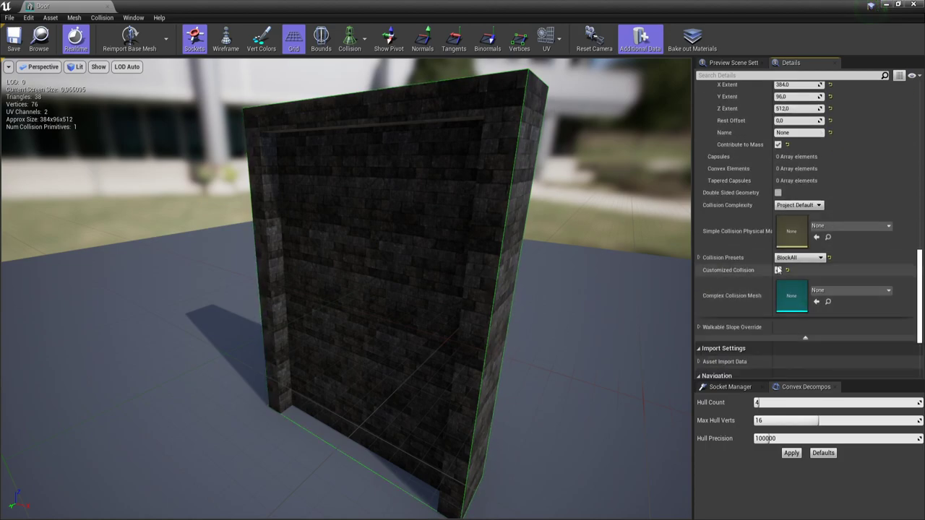
click(798, 257)
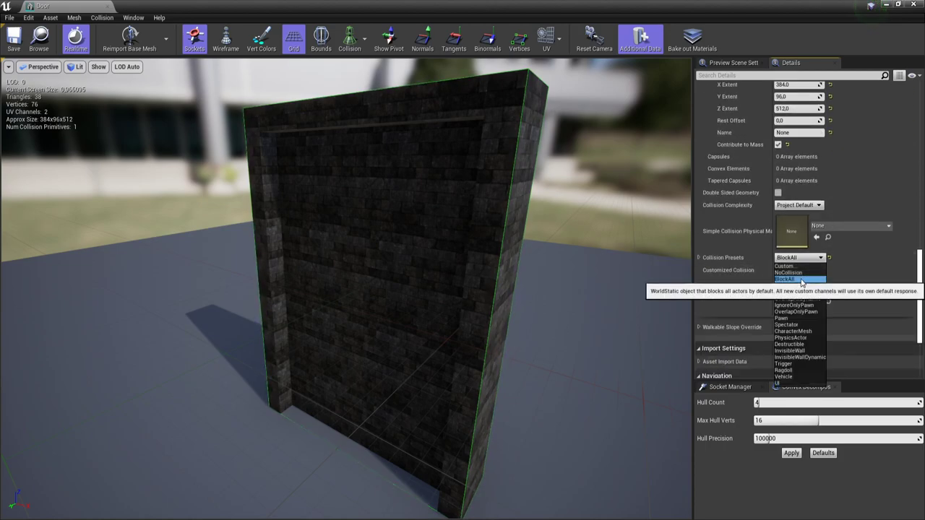
click(798, 279)
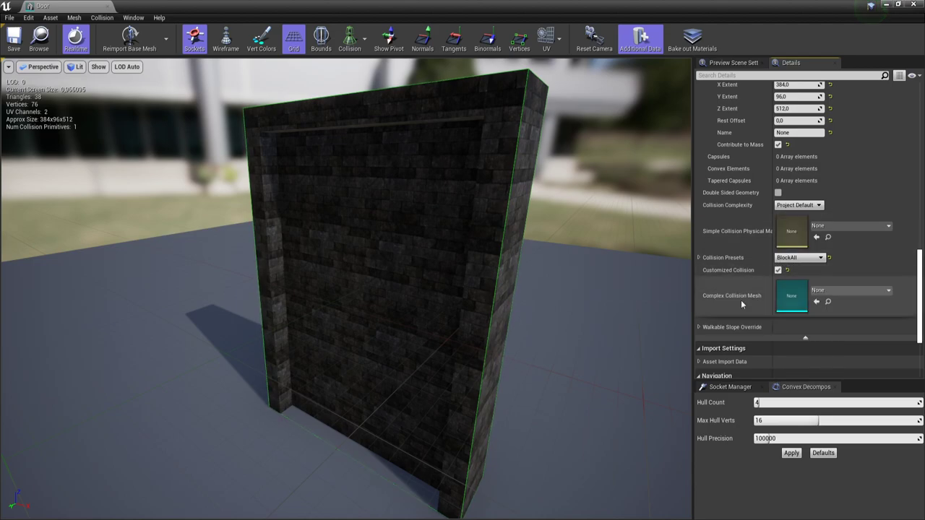
scroll(733, 307, down, 3)
scroll(728, 307, up, 7)
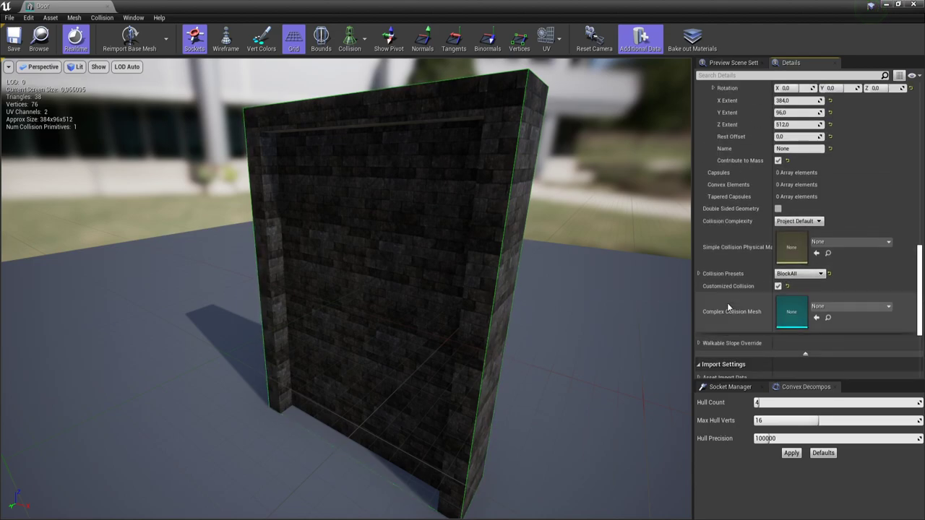
- Remove the collision from the Door mesh and close its editor
click(102, 17)
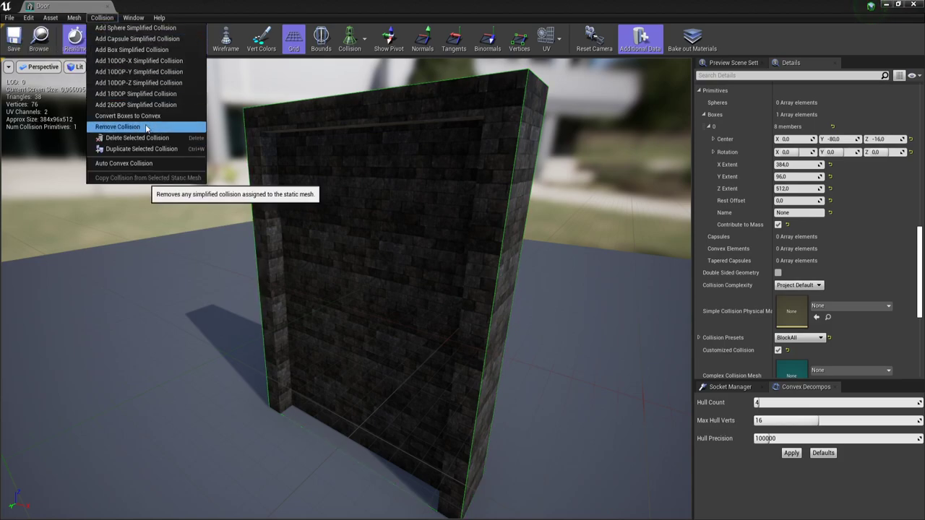
click(146, 128)
click(919, 8)
- Select the shadowed brick wall brush along the corridor and switch the viewport to the top wireframe view
key(w)
right_drag(434, 245, 434, 297)
key(s)
right_drag(446, 340, 491, 278)
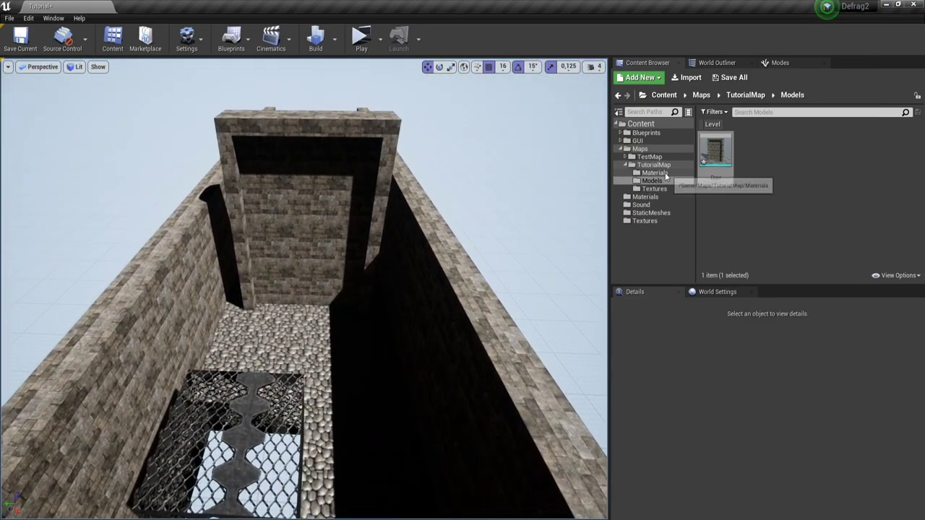
click(446, 322)
key(s)
mouse_move(445, 323)
right_down()
mouse_move(450, 307)
mouse_move(473, 300)
right_up()
right_drag(413, 341, 492, 350)
right_drag(440, 363, 416, 364)
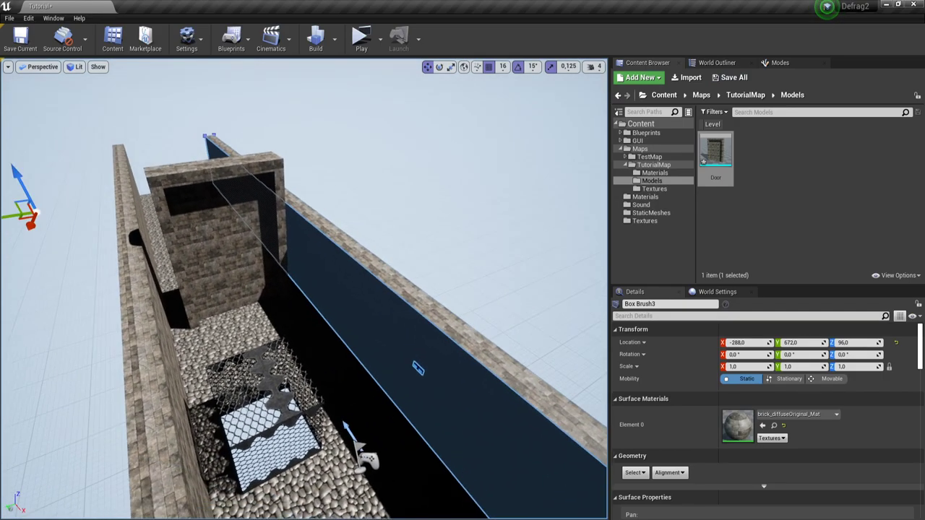
key(alt+j)
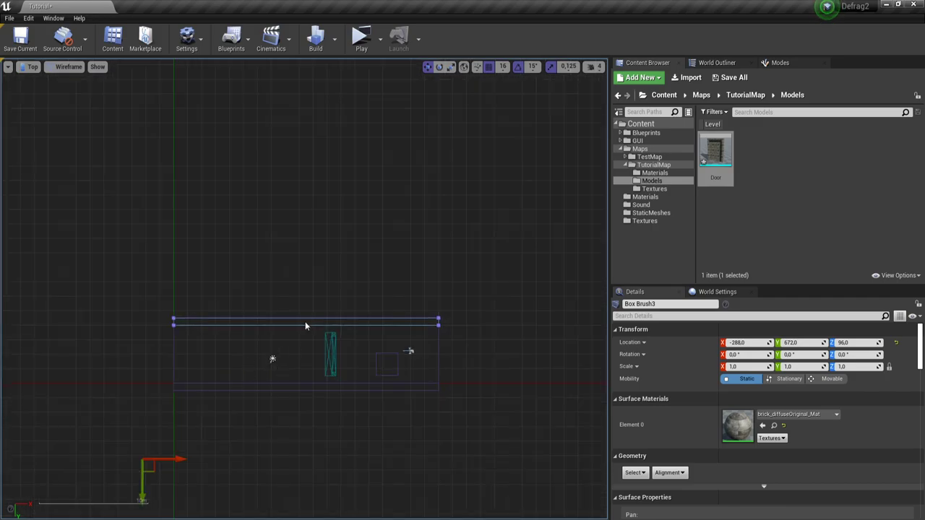
- Move the wall brush's pivot to the middle of its length and set it as the pivot offset
click(302, 321)
right_click(301, 324)
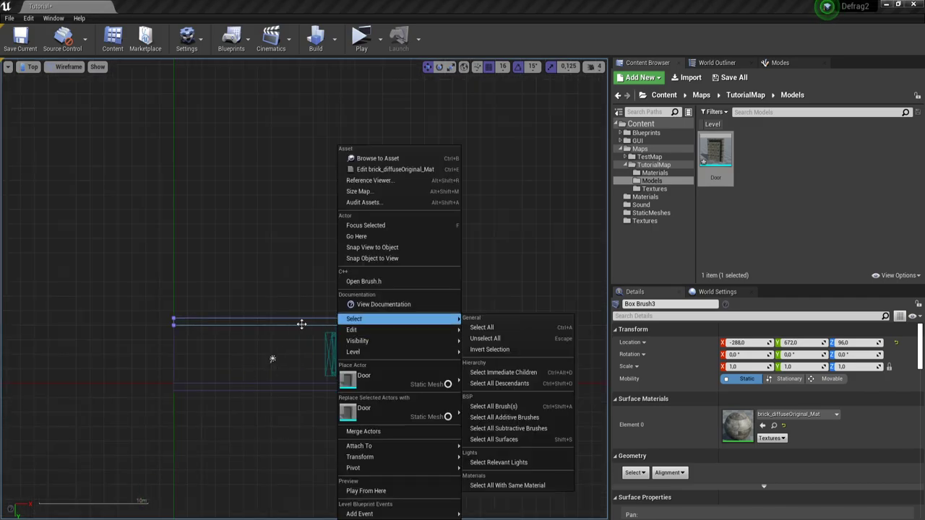
click(306, 327)
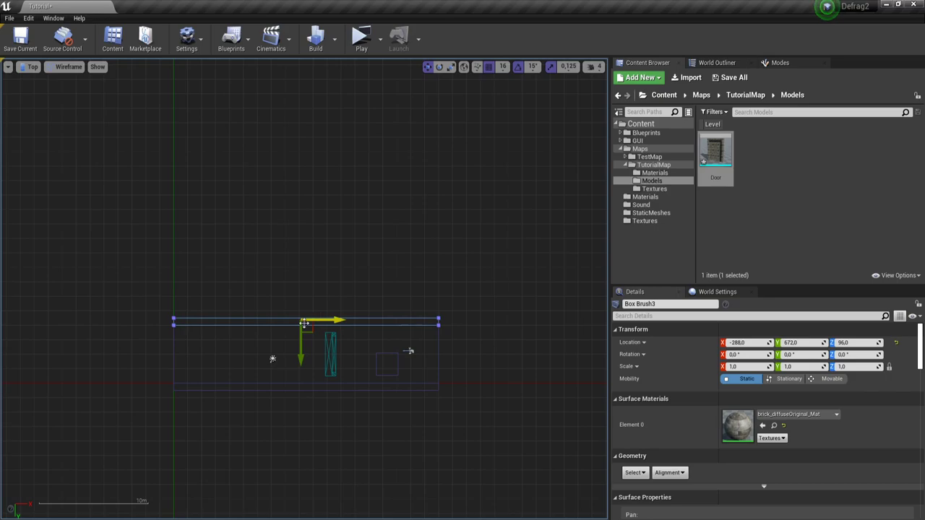
right_click(303, 323)
mouse_move(398, 468)
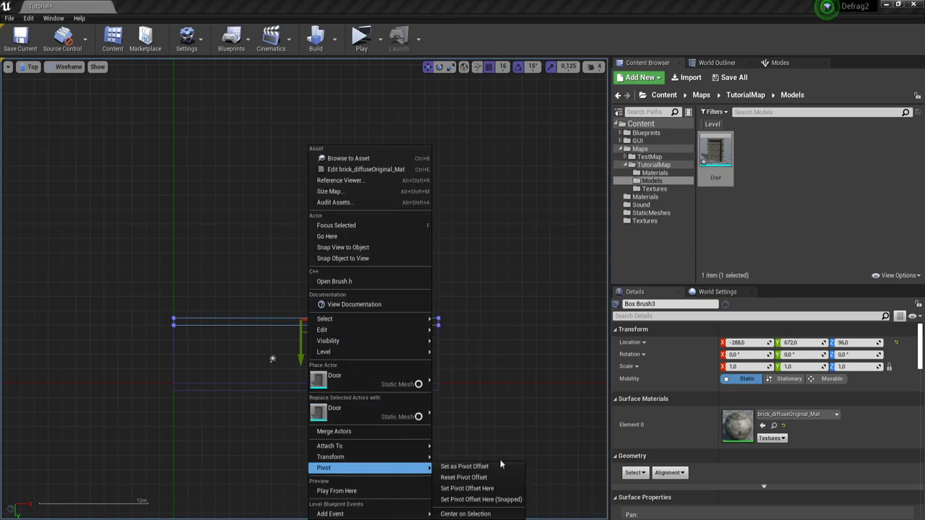
click(464, 467)
- Inspect the Door mesh and the wall brush beside it in the top view
scroll(314, 340, up, 4)
scroll(318, 342, down, 2)
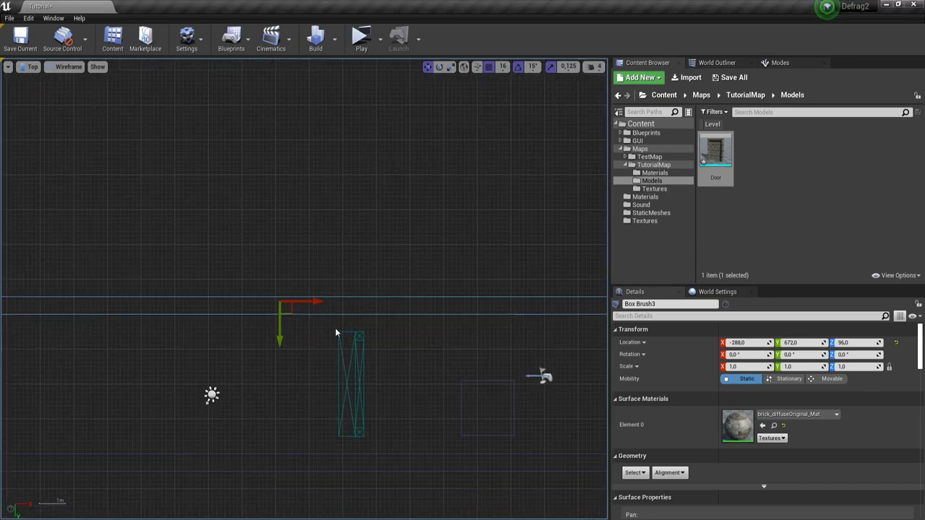
scroll(336, 333, down, 2)
right_drag(366, 340, 337, 241)
scroll(337, 241, up, 2)
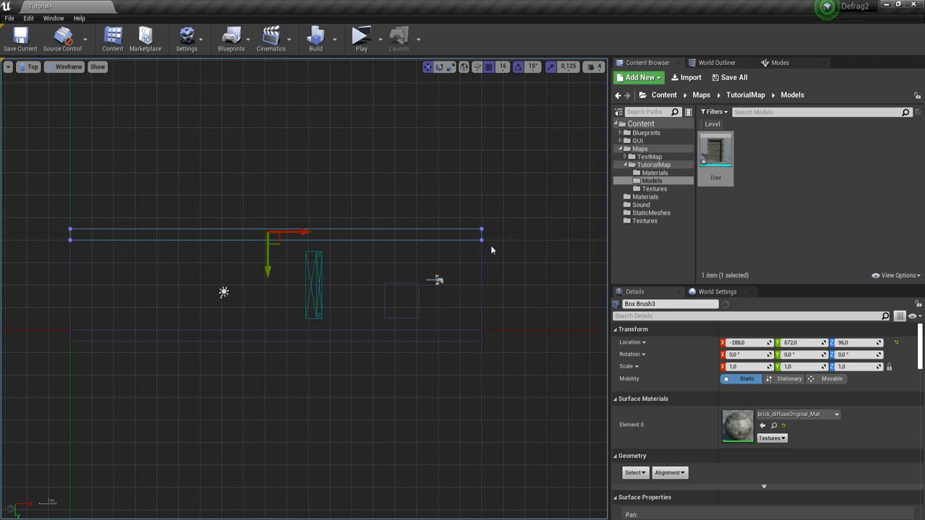
click(315, 266)
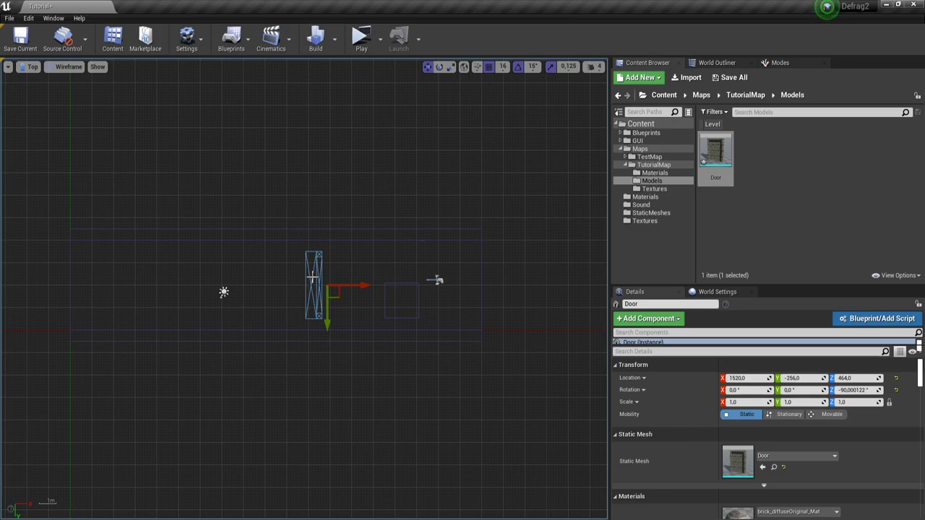
click(318, 239)
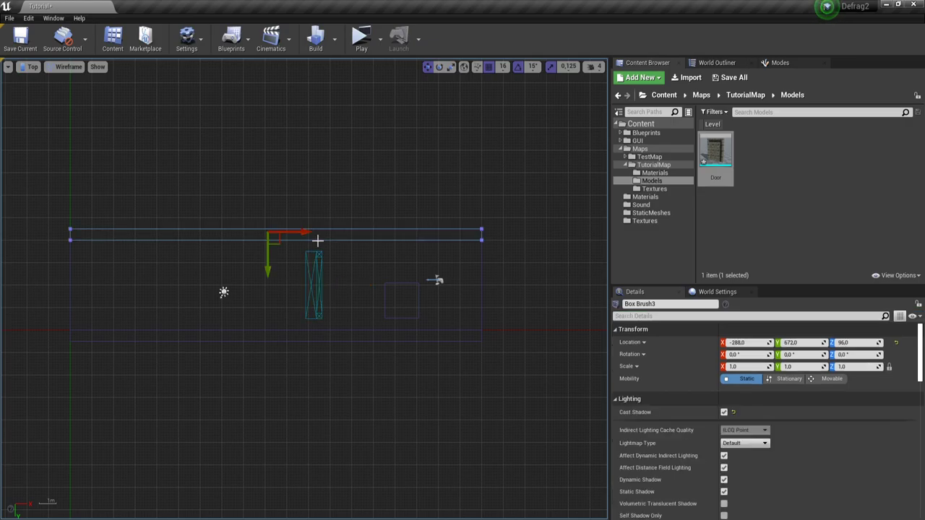
- Play-test the level by running and jumping along the corridor walls and around the Door, and exit the preview
click(361, 38)
key(w)
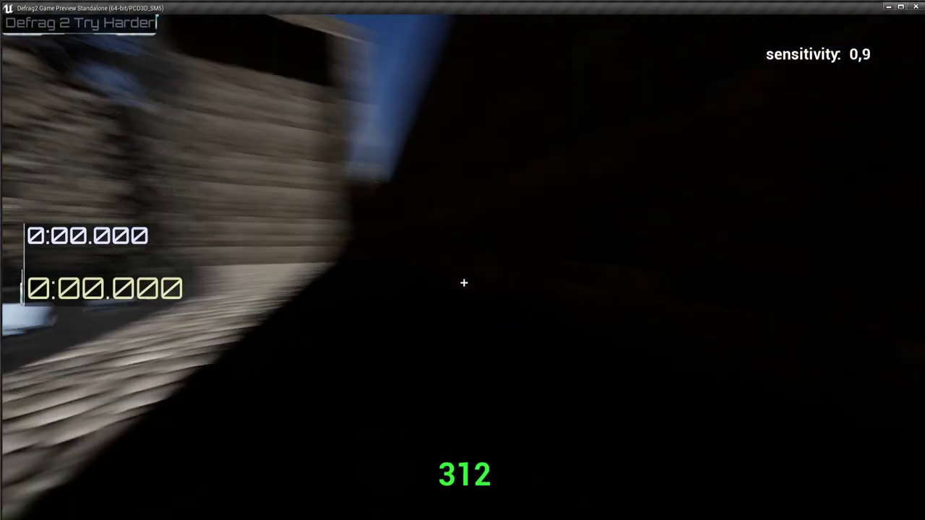
key(w)
key(w)
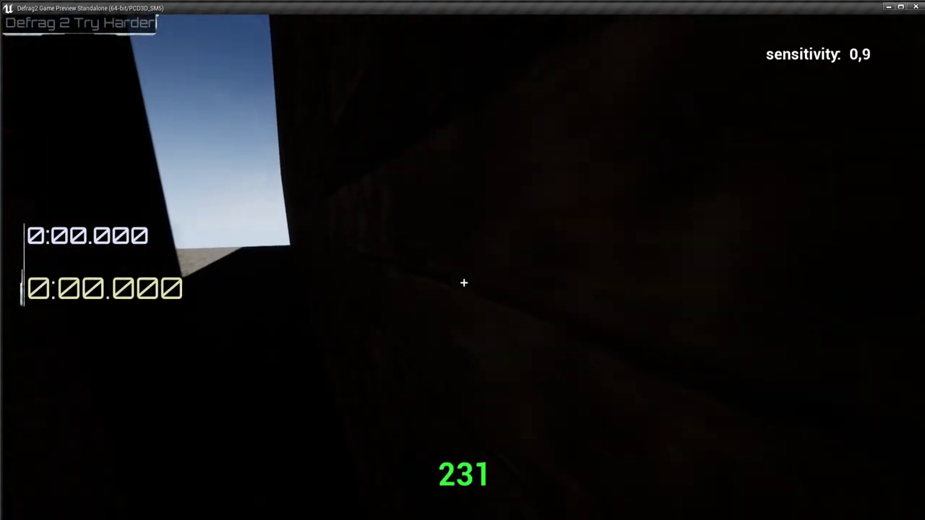
key(w)
key(w)
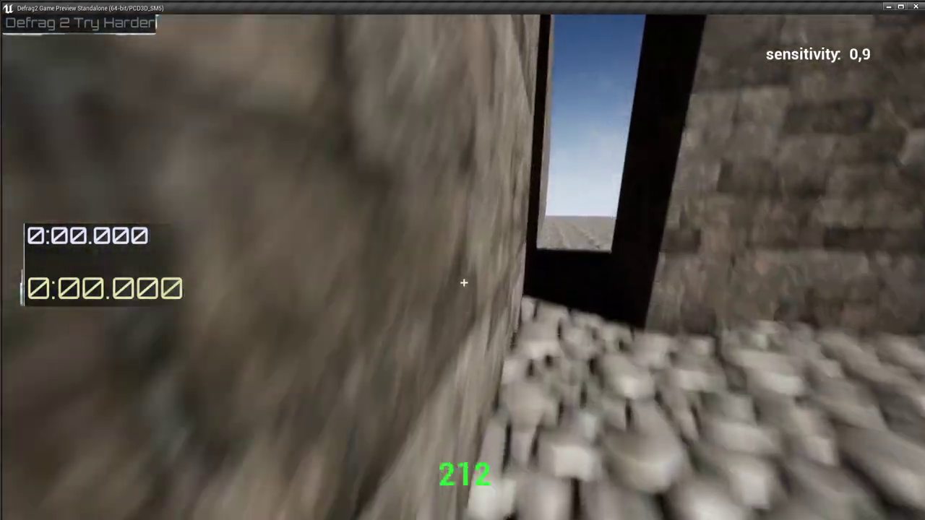
key(w)
key(w)
key(w)
key(w)
key(space)
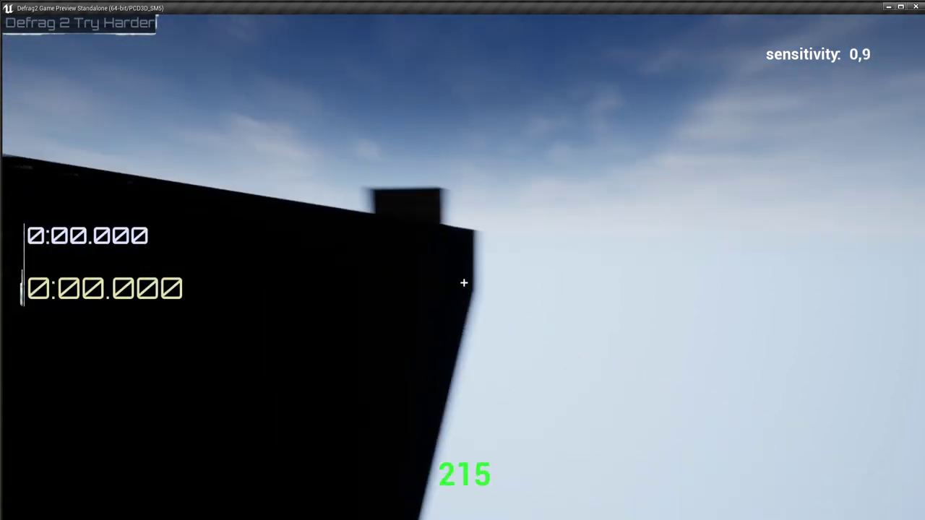
key(w)
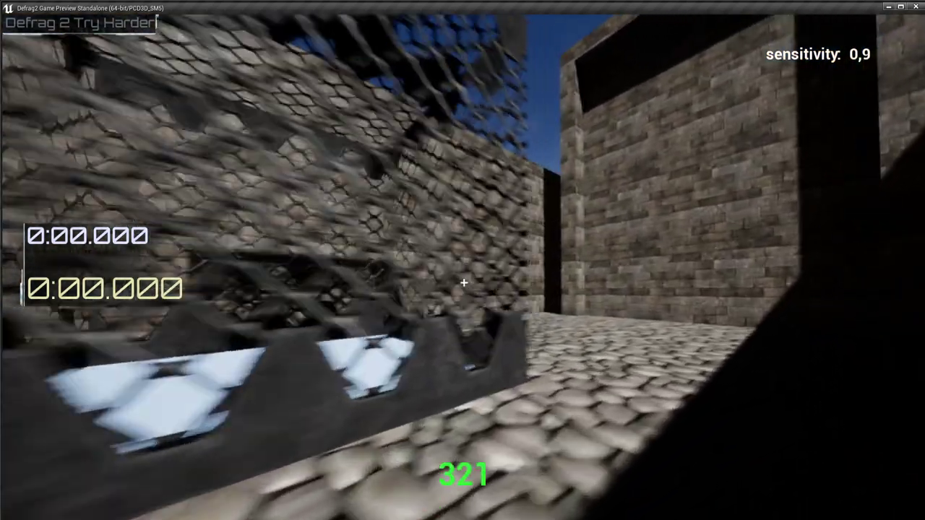
key(w)
key(Escape)
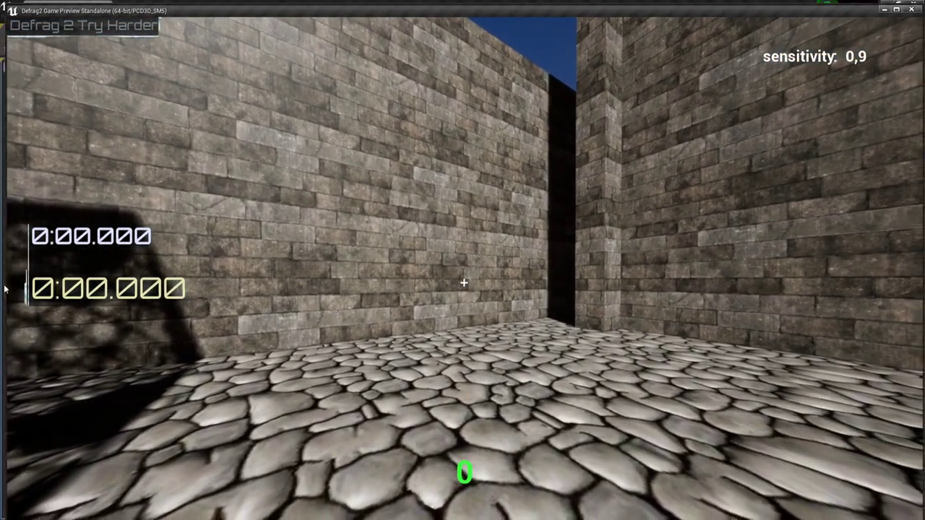
key(Escape)
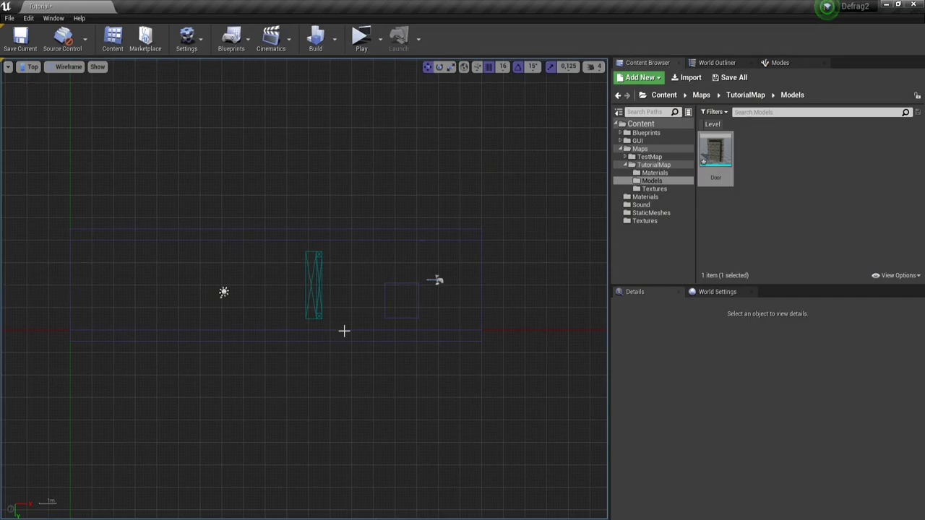
- Examine the wall brush and the inner corridor brush next to it in the top view
click(372, 232)
scroll(434, 256, up, 4)
scroll(426, 259, down, 5)
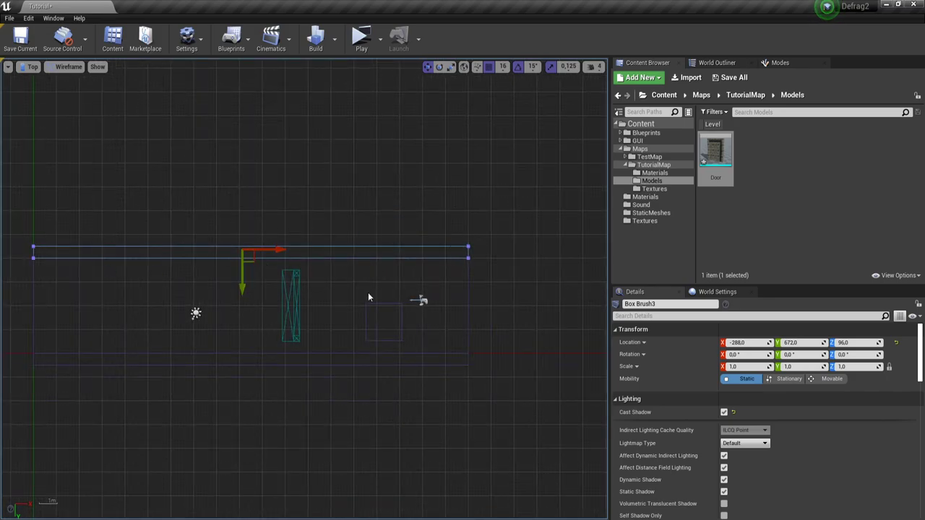
click(469, 285)
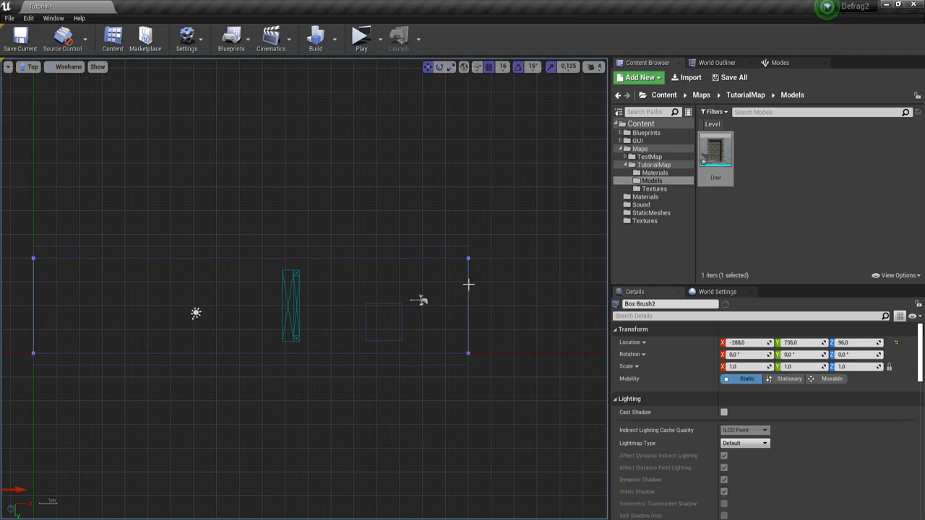
click(380, 256)
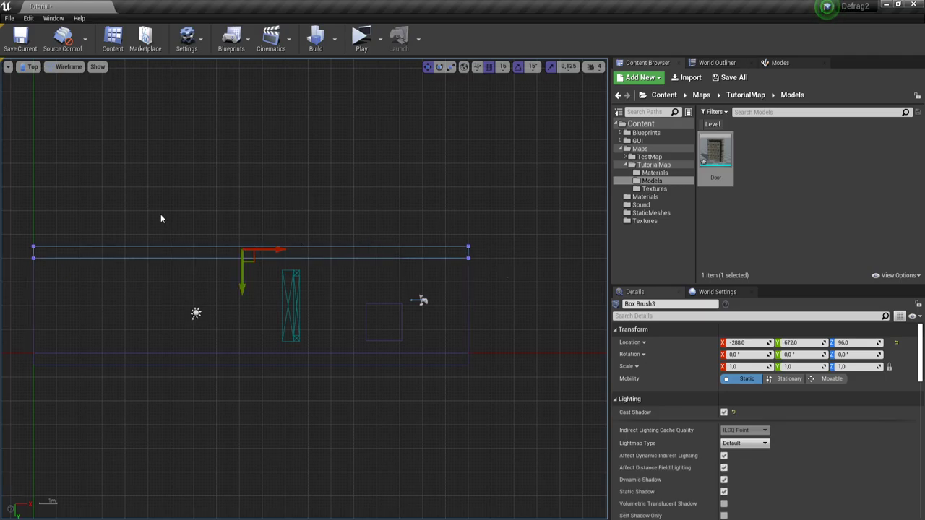
right_drag(213, 261, 240, 250)
scroll(250, 261, up, 4)
scroll(296, 262, down, 2)
scroll(295, 266, down, 1)
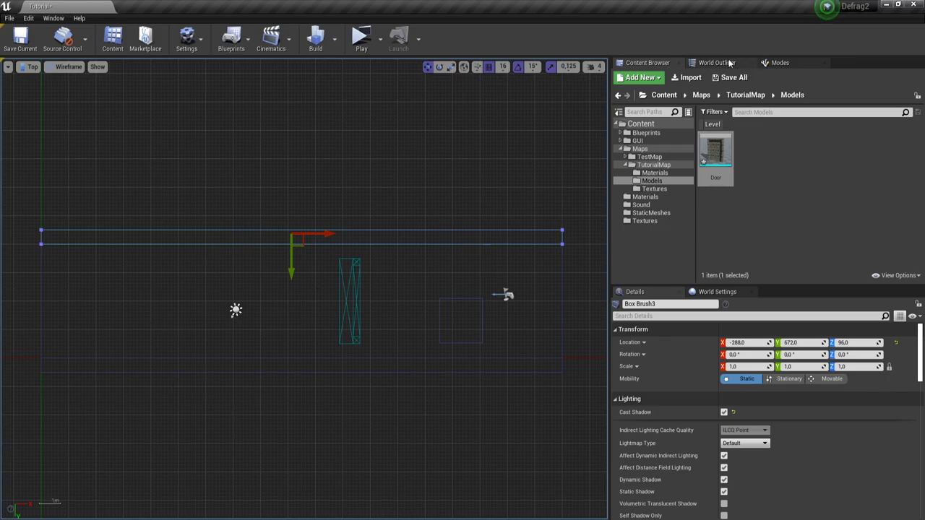
- Add a Blocking Volume near the wall brush and move it to the corridor end by the player start
click(776, 65)
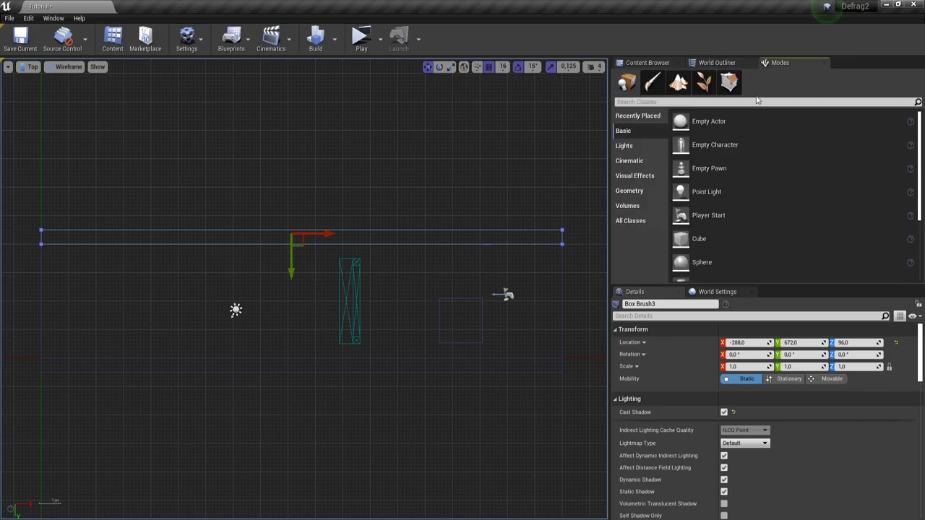
click(644, 209)
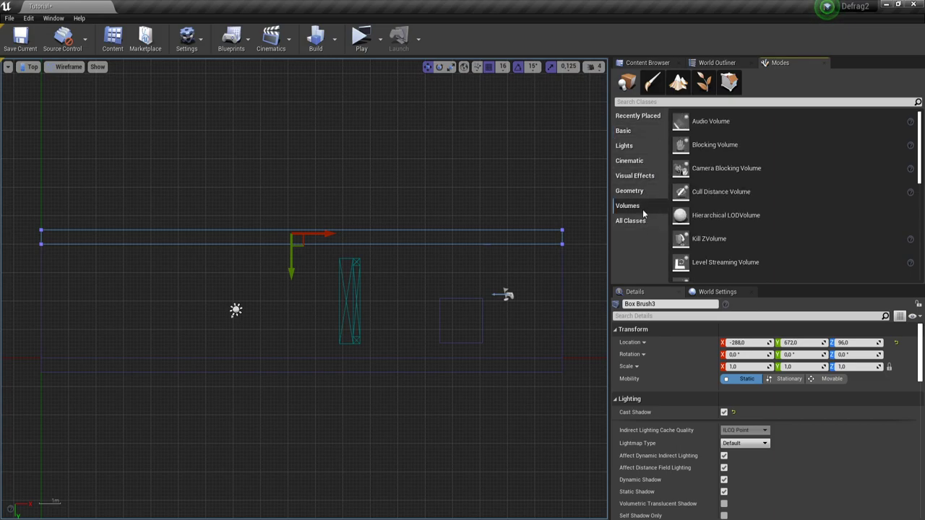
drag(715, 146, 433, 258)
scroll(434, 258, up, 4)
scroll(437, 258, down, 1)
right_drag(437, 258, 393, 253)
key(shift+5)
key(shift+1)
drag(388, 243, 585, 243)
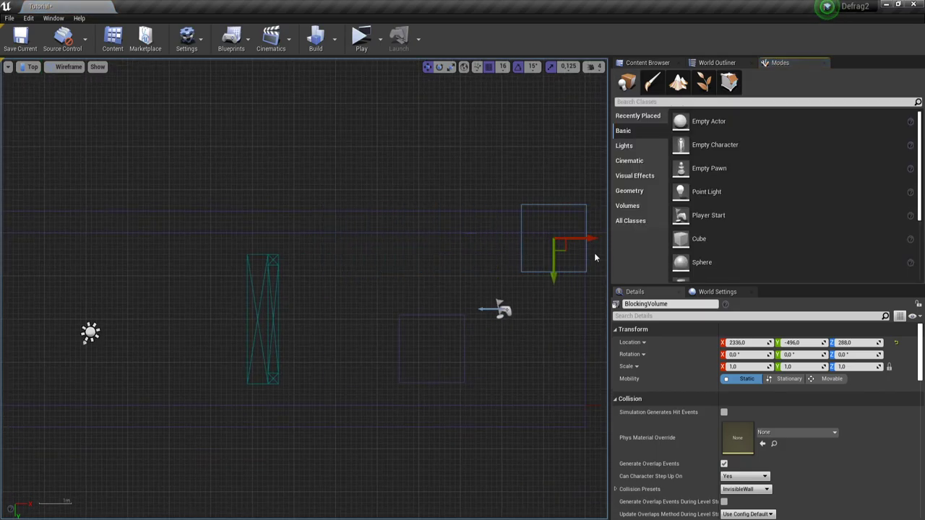
- Set the grid snap to 1 and align the Blocking Volume with the wall's end corner at X 2333, Y -611
right_drag(571, 249, 461, 255)
scroll(461, 256, up, 5)
scroll(477, 266, up, 4)
scroll(477, 274, up, 3)
scroll(409, 202, down, 2)
click(503, 66)
click(506, 88)
scroll(371, 223, up, 2)
drag(373, 179, 369, 0)
drag(370, 63, 367, 60)
scroll(539, 138, up, 6)
right_drag(539, 138, 508, 381)
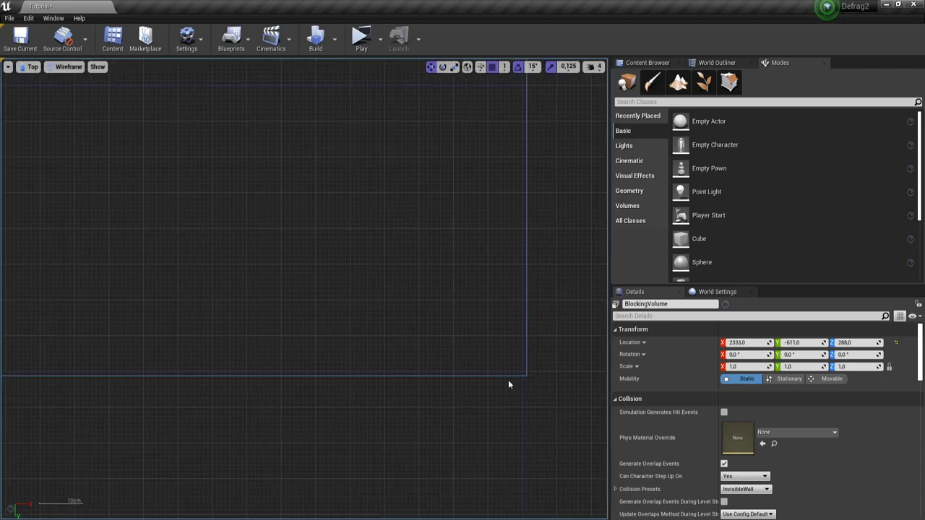
- Reshape the Blocking Volume in geometry editing by moving its outer vertices slightly beyond the wall's outer face
scroll(508, 379, up, 6)
scroll(508, 378, down, 6)
scroll(428, 358, down, 1)
scroll(497, 343, down, 3)
key(shift+5)
mouse_move(334, 177)
mouse_down()
mouse_move(463, 212)
mouse_move(546, 223)
mouse_move(539, 390)
mouse_up()
scroll(426, 276, up, 3)
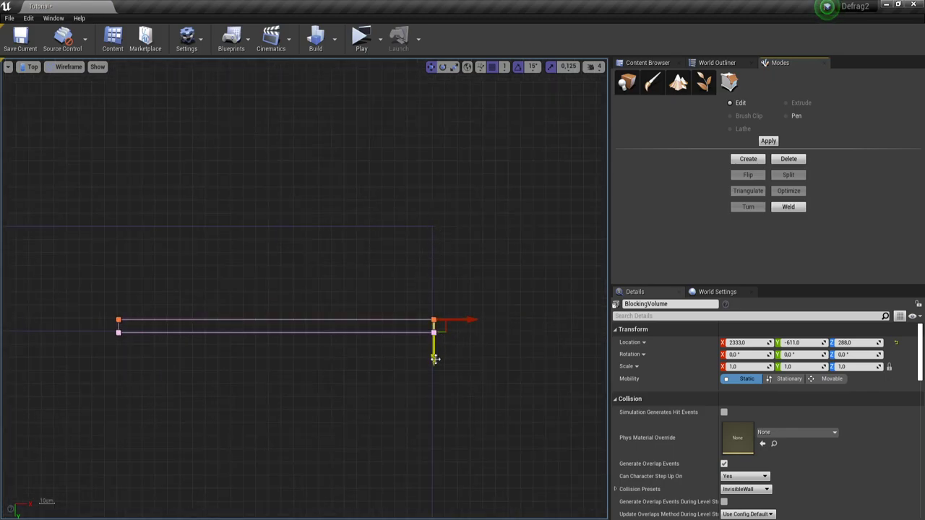
drag(434, 359, 436, 221)
scroll(466, 296, down, 2)
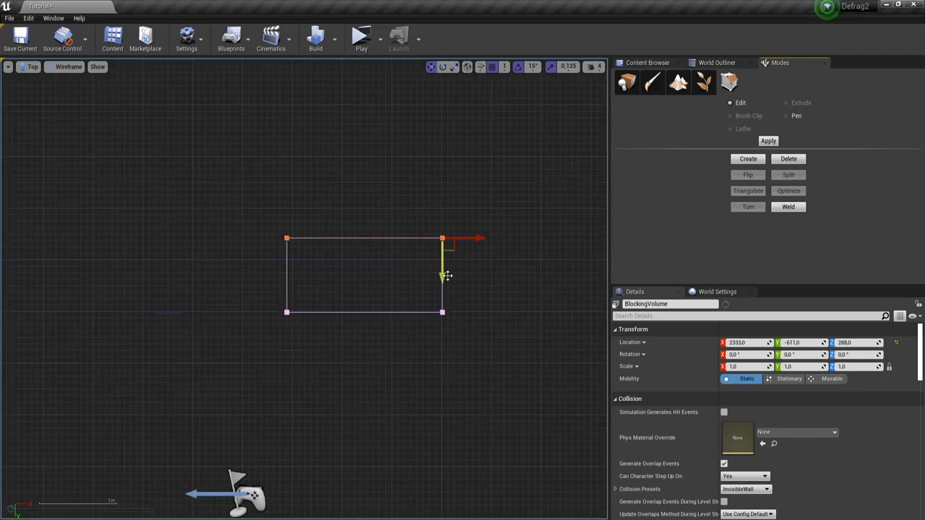
scroll(479, 293, down, 2)
right_drag(478, 293, 502, 248)
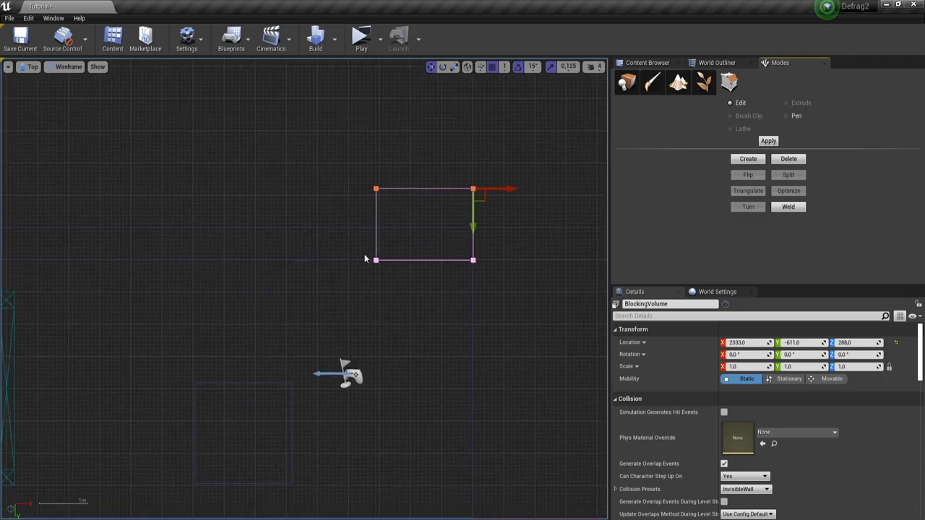
- Stretch the Blocking Volume's inner-end vertices along the wall to its far end and leave geometry editing
drag(337, 151, 419, 327)
scroll(420, 326, down, 2)
right_drag(396, 303, 437, 298)
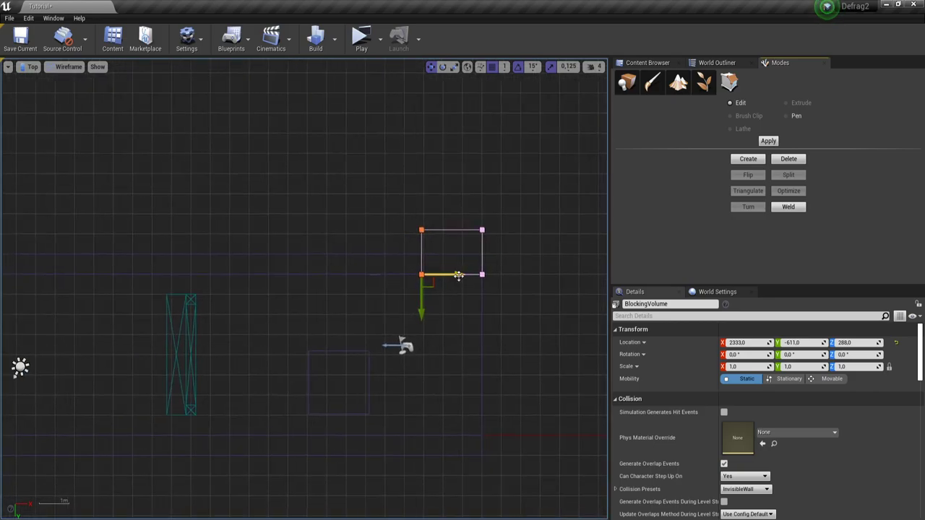
drag(457, 276, 35, 277)
right_drag(167, 290, 466, 282)
scroll(465, 281, down, 2)
drag(330, 275, 149, 278)
scroll(107, 269, up, 6)
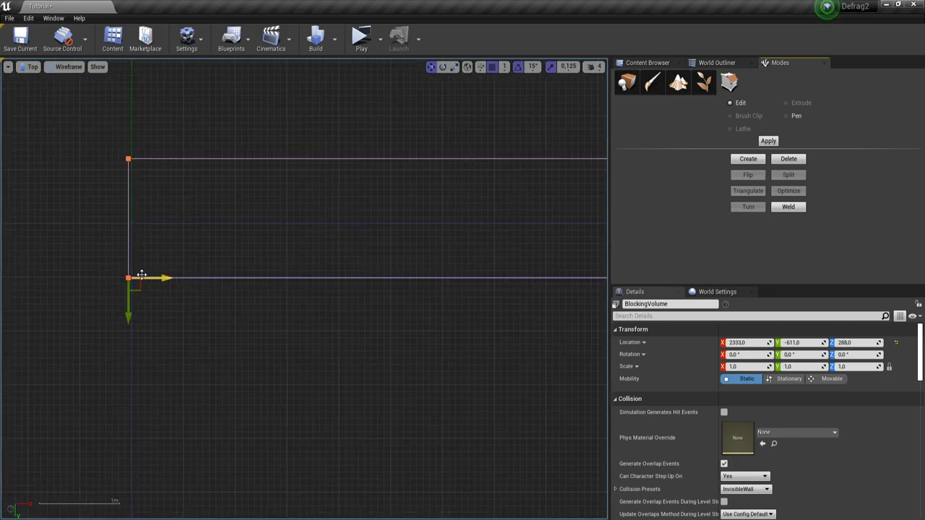
scroll(366, 305, down, 5)
key(shift+1)
- Play-test the wall covered by the Blocking Volume by running and jumping along it, and exit the preview
scroll(457, 342, down, 3)
right_drag(457, 343, 101, 267)
scroll(378, 299, down, 3)
right_drag(277, 273, 86, 272)
click(442, 274)
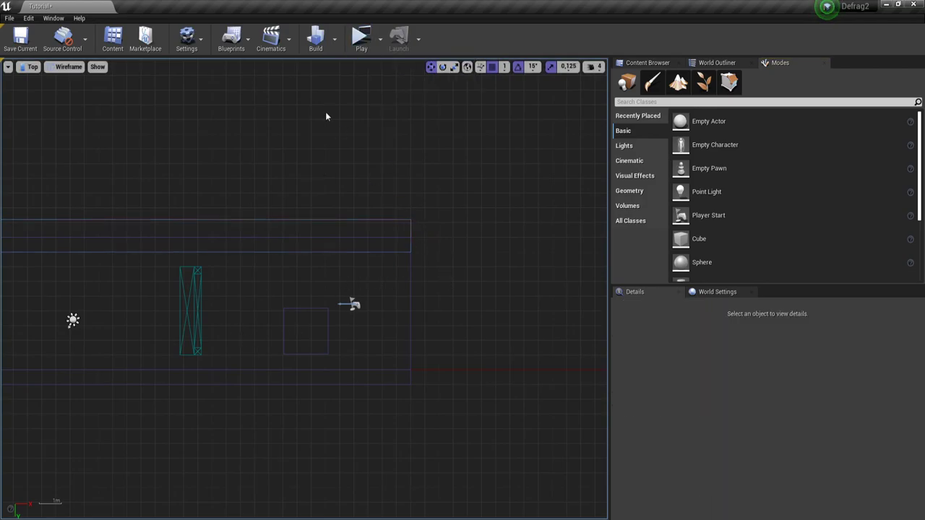
click(361, 37)
key(w)
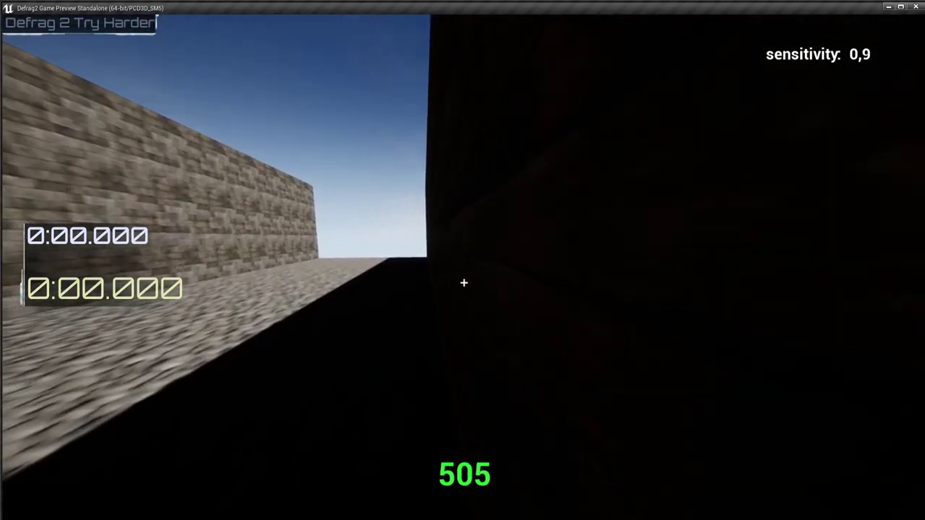
key(space)
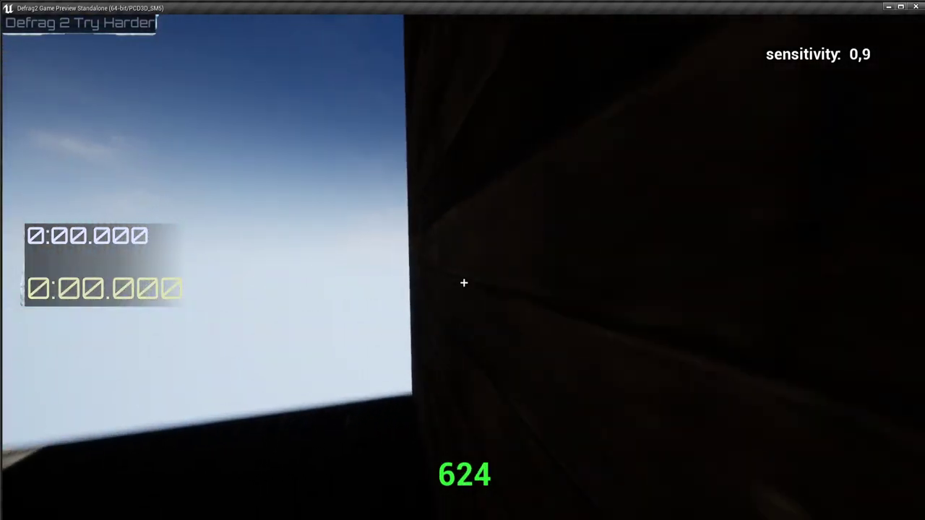
key(Escape)
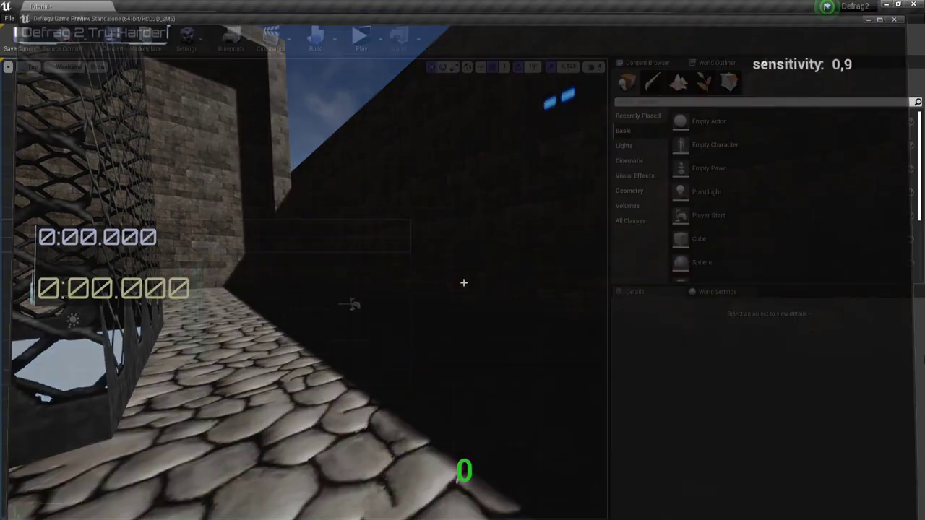
- Move the pivot of the opposite corridor wall brush to the middle of its length
right_drag(446, 342, 598, 301)
click(395, 344)
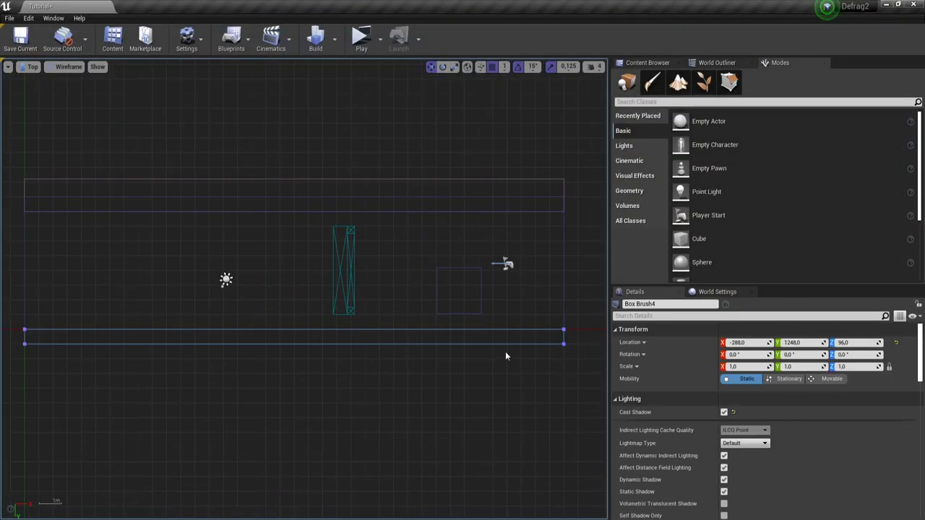
scroll(330, 341, down, 4)
middle_click(429, 293)
right_click(434, 289)
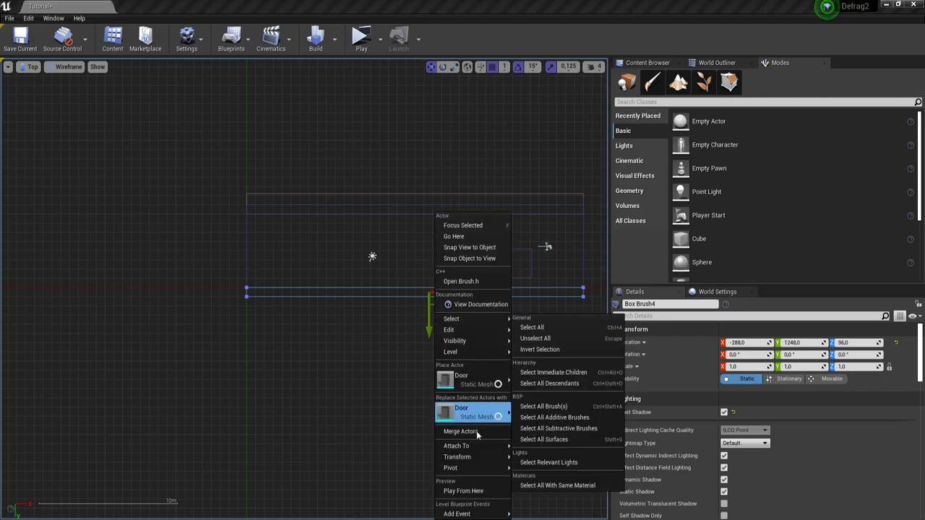
- Duplicate the long lower wall brush in the Top view and move the copy to Y 1247, slightly past the wall's inner face
mouse_move(489, 467)
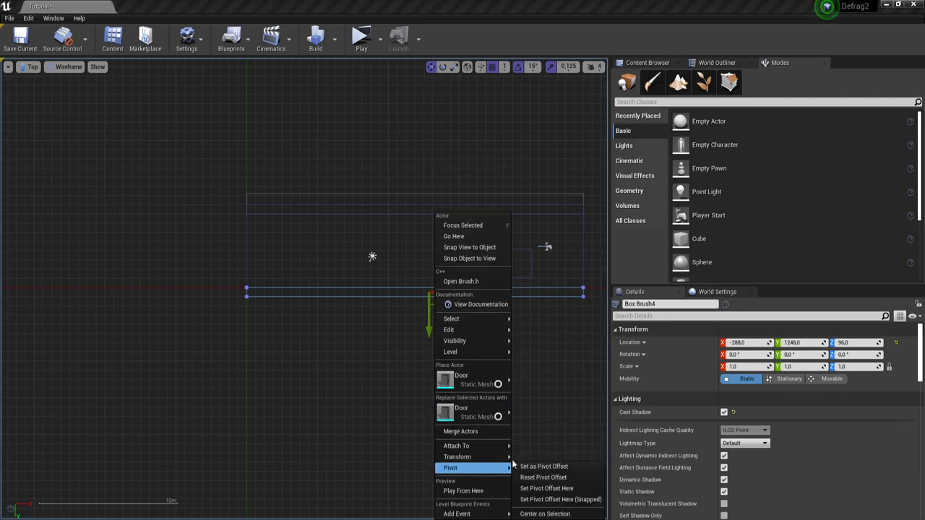
click(555, 467)
scroll(336, 258, up, 3)
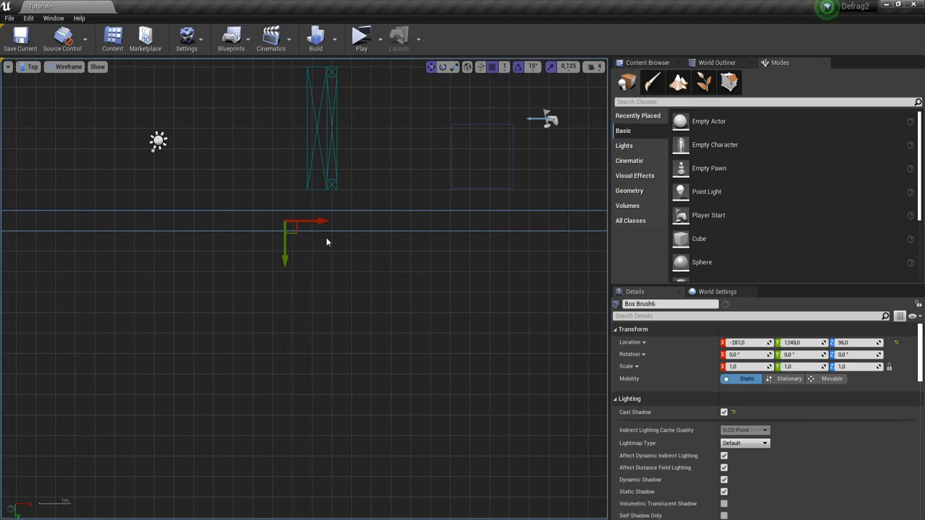
right_drag(331, 251, 424, 331)
scroll(342, 292, up, 16)
right_drag(497, 324, 221, 299)
drag(378, 370, 379, 364)
scroll(494, 355, down, 16)
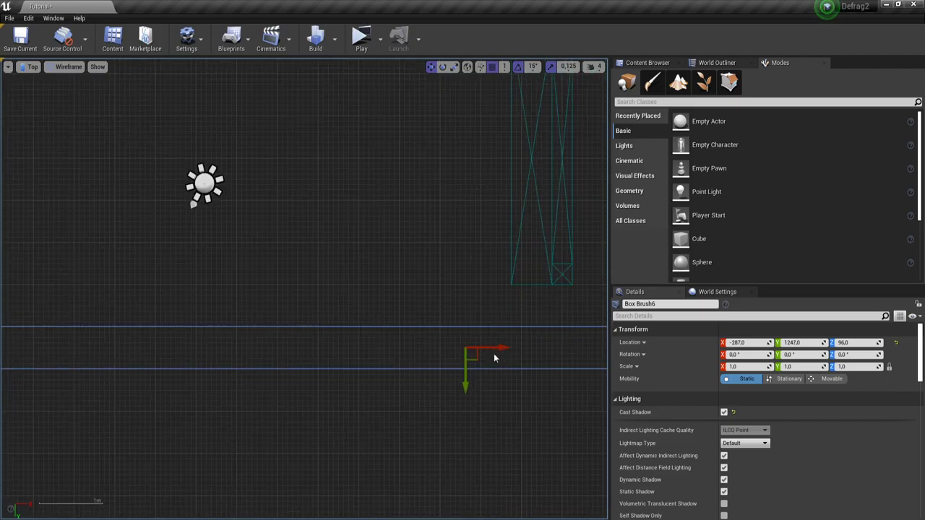
- In geometry editing mode, move the copied wall brush's end vertices at the green axis outward by about 2 units
right_drag(275, 346, 544, 331)
scroll(269, 330, up, 12)
scroll(311, 336, up, 2)
scroll(311, 336, down, 3)
key(shift+5)
scroll(311, 347, up, 4)
drag(318, 414, 310, 414)
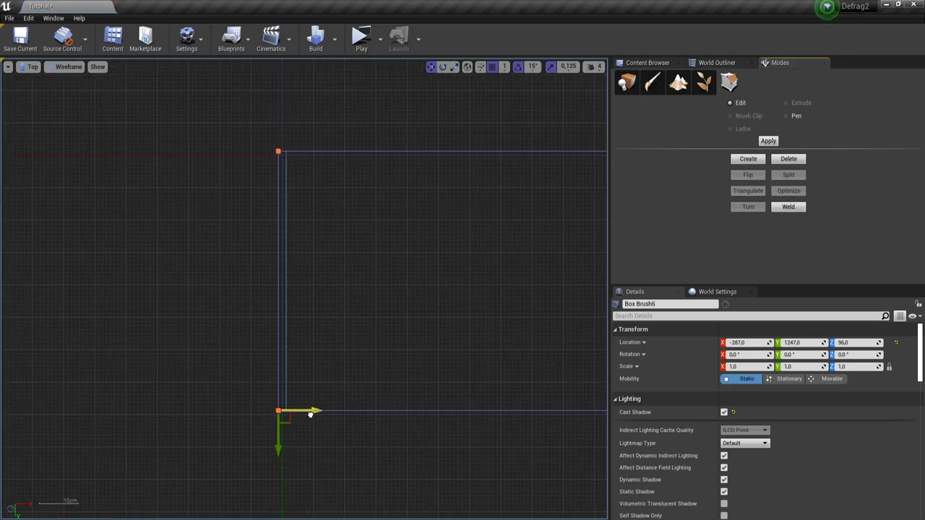
- Select the vertices at the opposite end of the copied wall brush and check their alignment with the original wall
scroll(451, 304, down, 5)
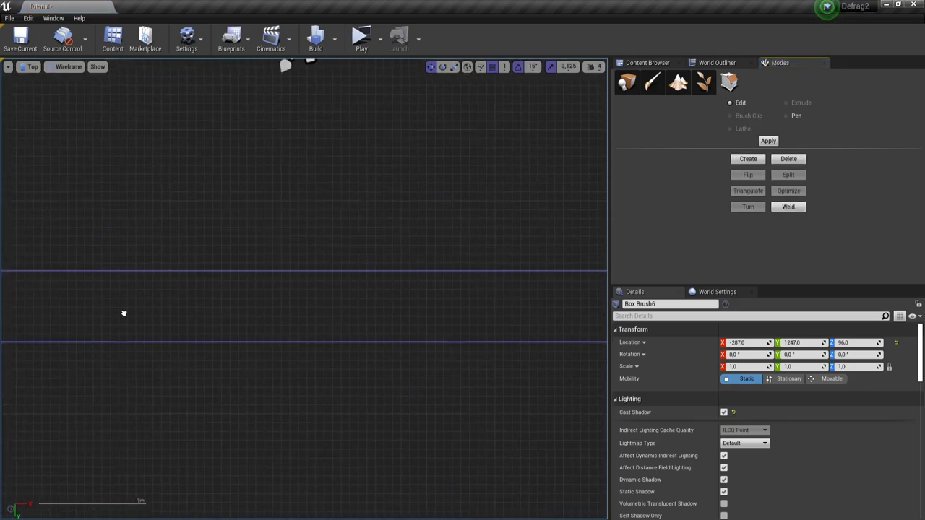
scroll(288, 314, down, 2)
right_drag(288, 314, 8, 306)
scroll(498, 297, up, 4)
drag(506, 271, 572, 389)
scroll(493, 328, up, 5)
right_drag(493, 328, 344, 318)
scroll(260, 231, up, 3)
scroll(234, 261, down, 2)
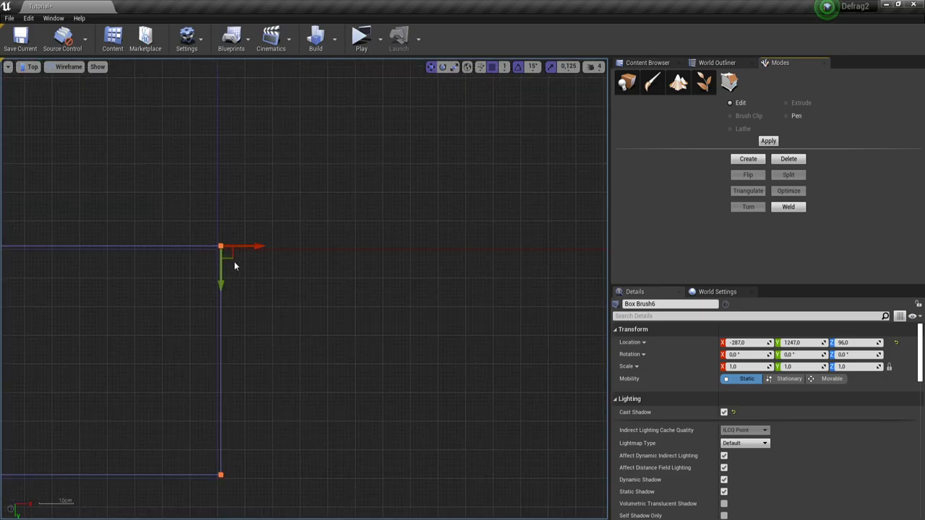
click(288, 324)
- Widen the original wall brush by moving its long outer edge away from the corridor
scroll(148, 326, down, 4)
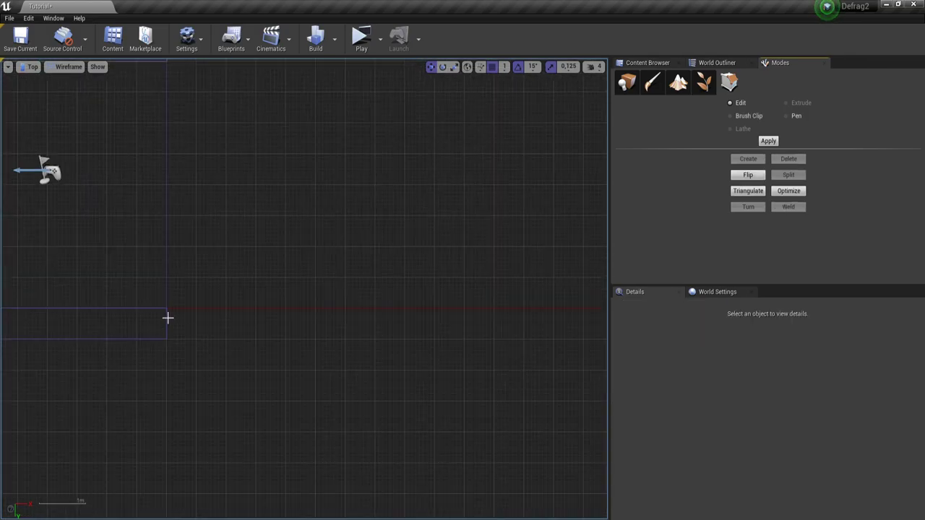
click(167, 319)
scroll(263, 322, down, 3)
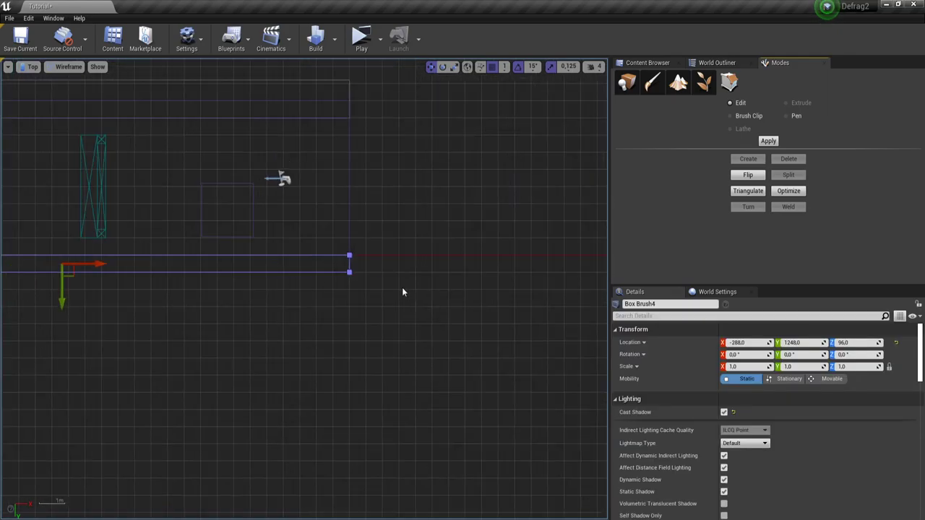
click(298, 272)
drag(34, 311, 34, 332)
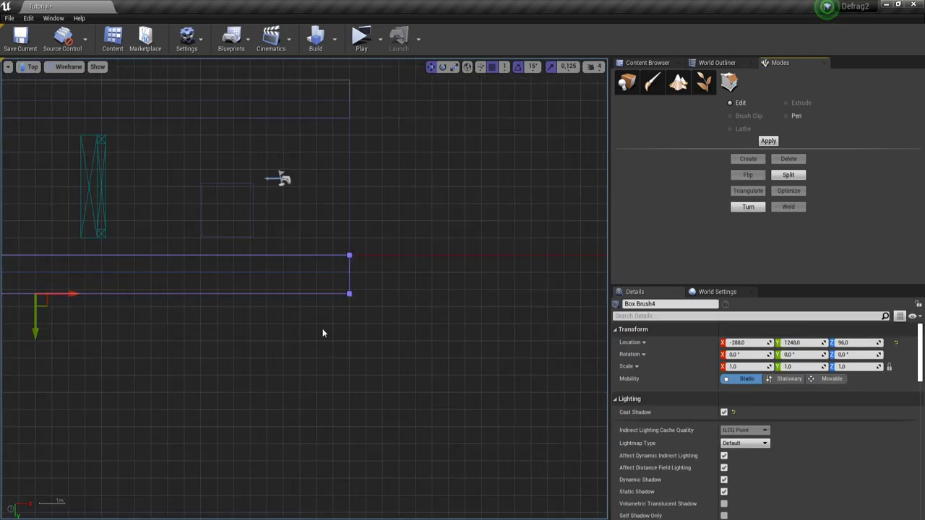
click(322, 329)
- Convert the widened original wall brush to a BlockingVolume actor
right_drag(239, 284, 499, 283)
click(404, 290)
mouse_move(541, 254)
right_down()
mouse_move(274, 255)
mouse_move(396, 245)
right_up()
scroll(263, 256, down, 5)
scroll(818, 435, down, 4)
scroll(817, 436, down, 10)
scroll(817, 439, down, 5)
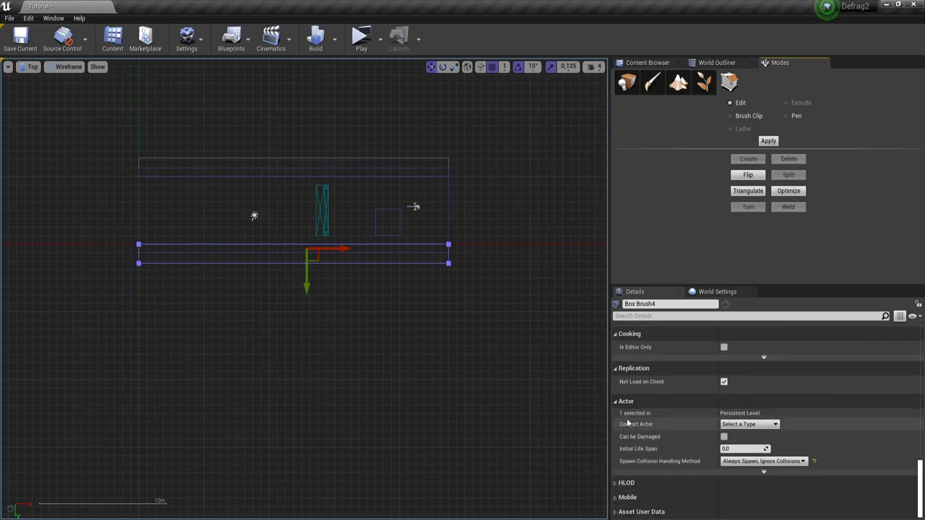
click(746, 425)
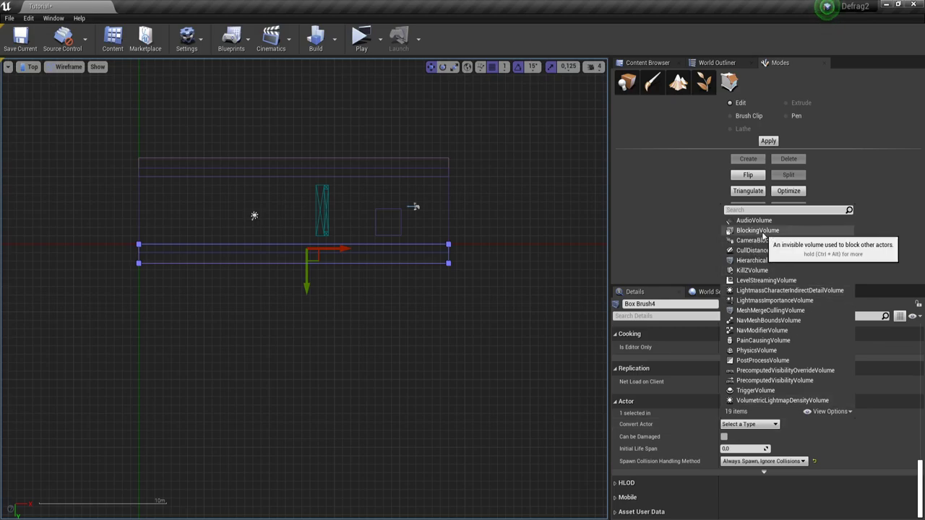
click(520, 289)
- Select the converted blocking volume along the lower wall and switch from geometry editing back to Place mode
right_drag(482, 281, 544, 280)
click(542, 267)
click(500, 262)
scroll(482, 255, up, 5)
scroll(472, 254, down, 2)
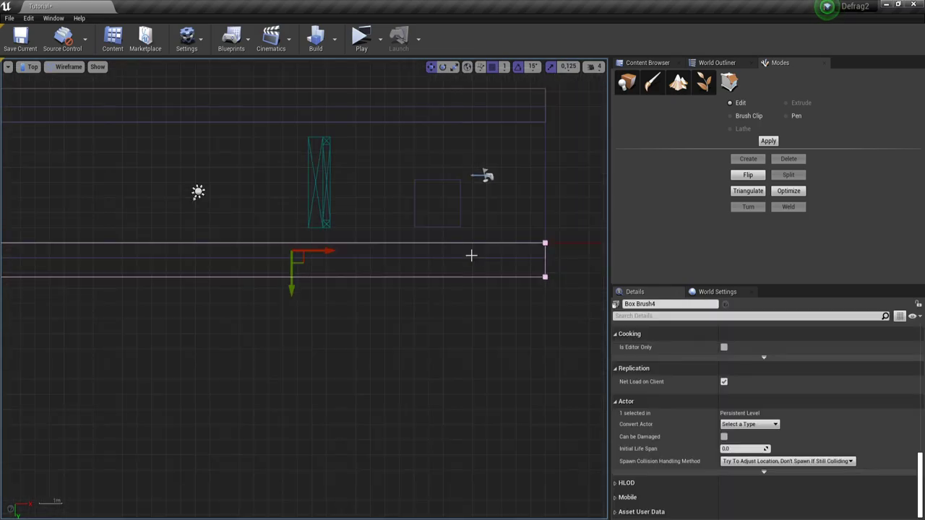
key(shift+1)
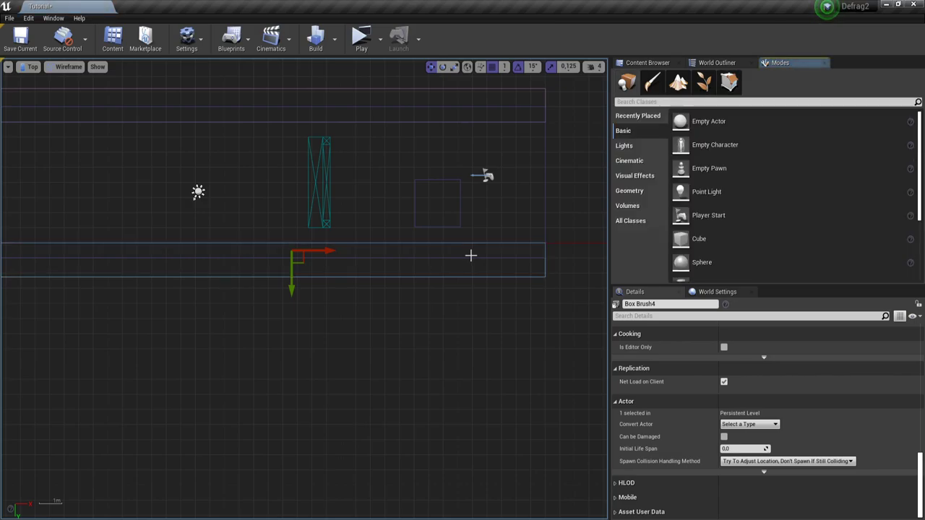
scroll(470, 257, down, 3)
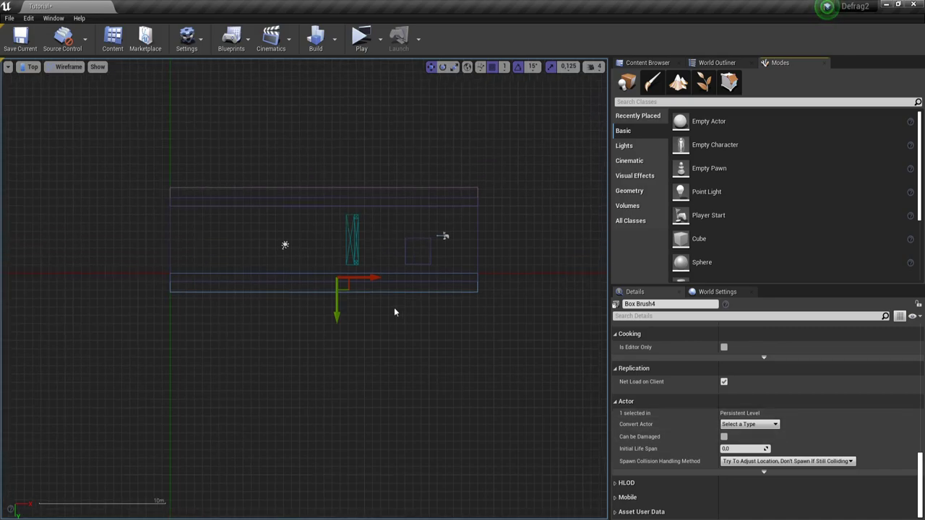
- Raise the blocking volume's top edge above the wall by editing its geometry in the Left view, matching the opposite volume's height
key(alt+g)
right_drag(303, 289, 347, 296)
mouse_move(354, 345)
right_down()
mouse_move(264, 336)
mouse_move(354, 345)
right_up()
click(354, 344)
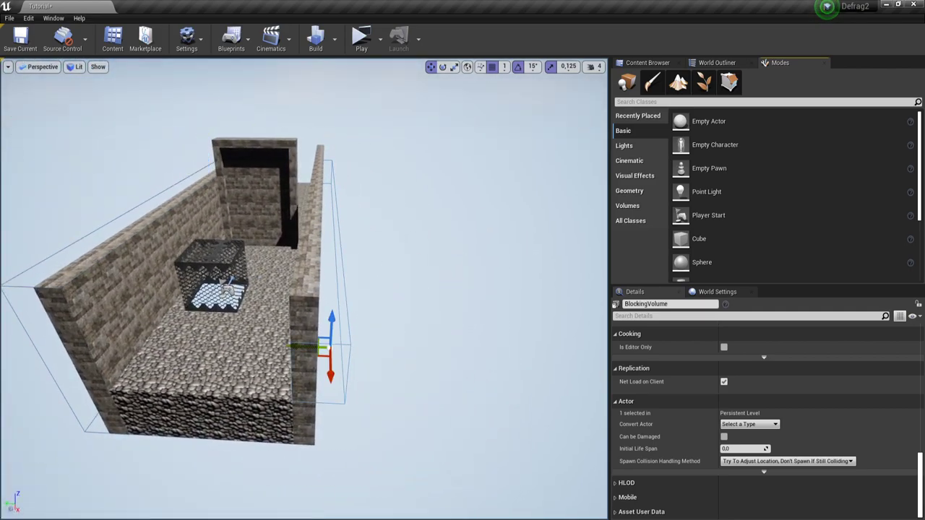
key(f)
key(alt+k)
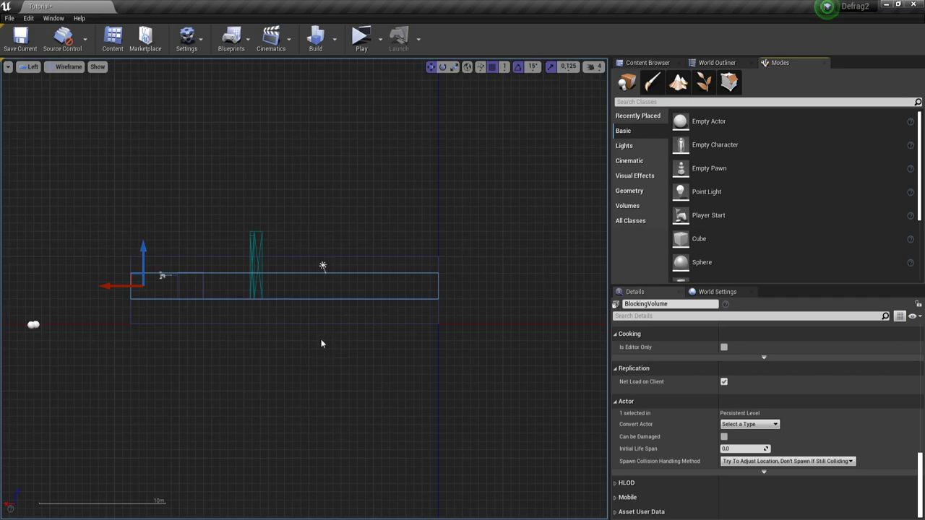
key(shift+5)
drag(134, 234, 135, 215)
click(193, 210)
- Inspect the blocking volumes along both corridor walls in the perspective view, selecting the wall brush and the volume beside it
key(alt+g)
key(s)
mouse_move(378, 304)
right_down()
mouse_move(311, 303)
mouse_move(318, 298)
mouse_move(224, 312)
right_up()
key(d)
key(a)
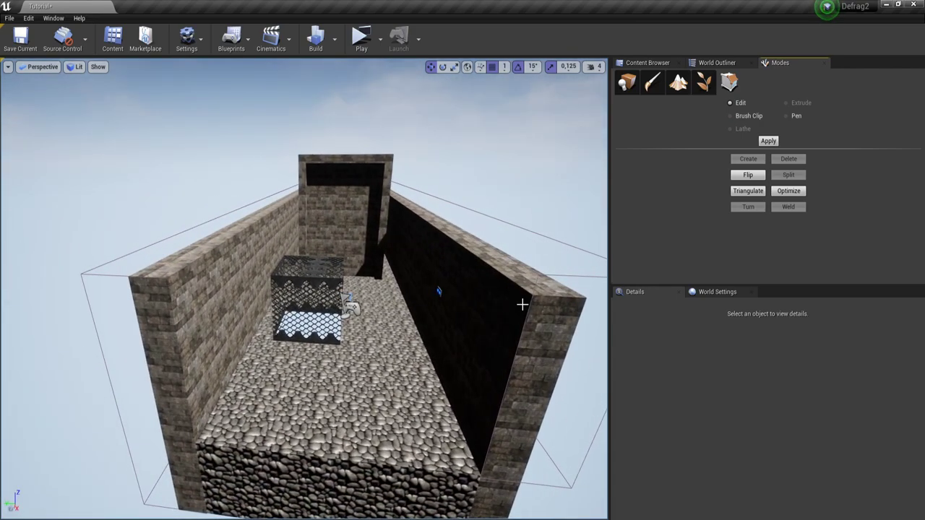
click(438, 291)
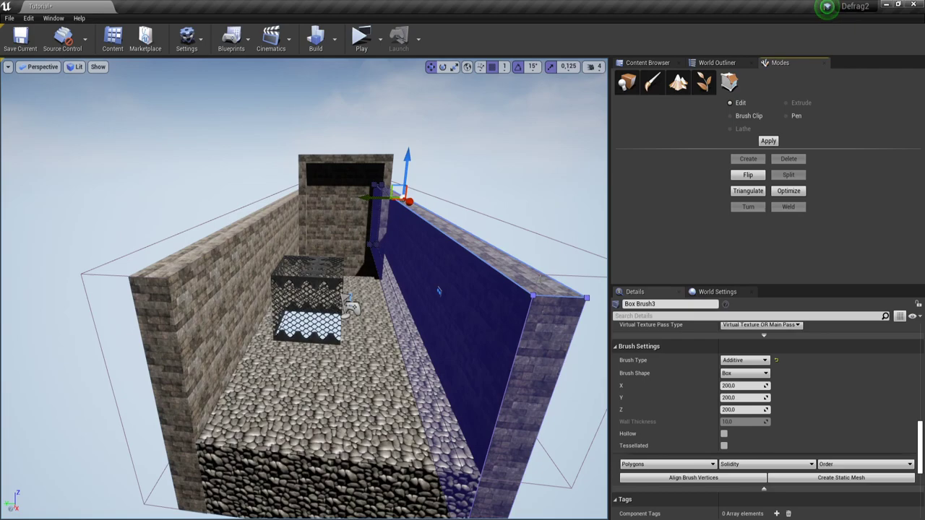
key(shift+1)
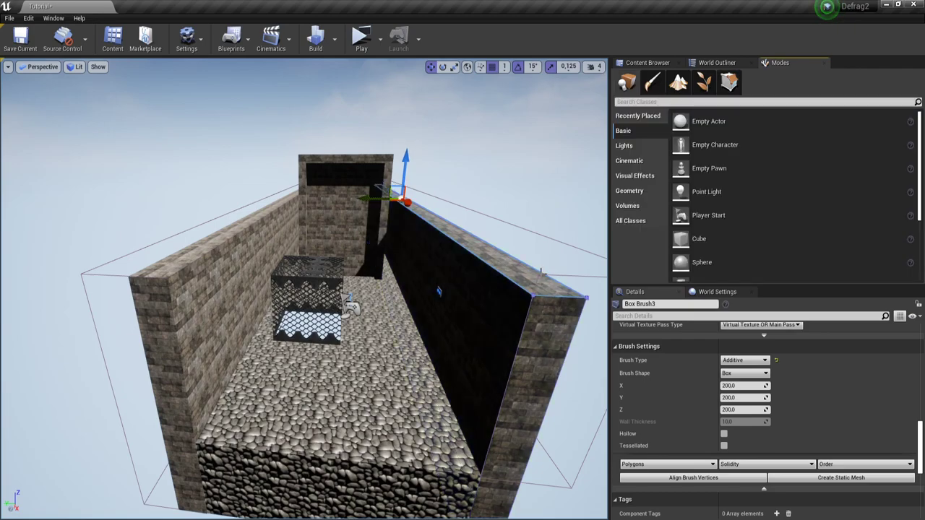
click(539, 273)
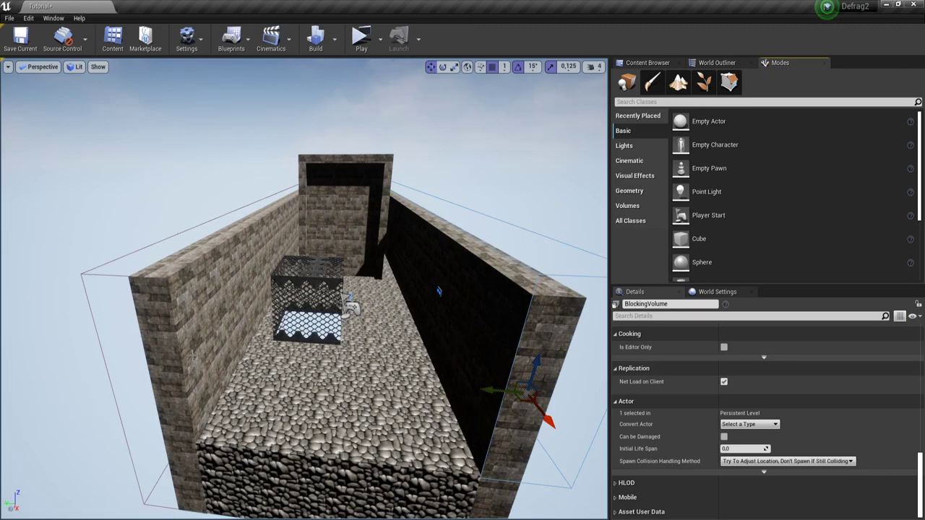
key(w)
mouse_move(304, 318)
right_down()
mouse_move(303, 268)
mouse_move(350, 295)
right_up()
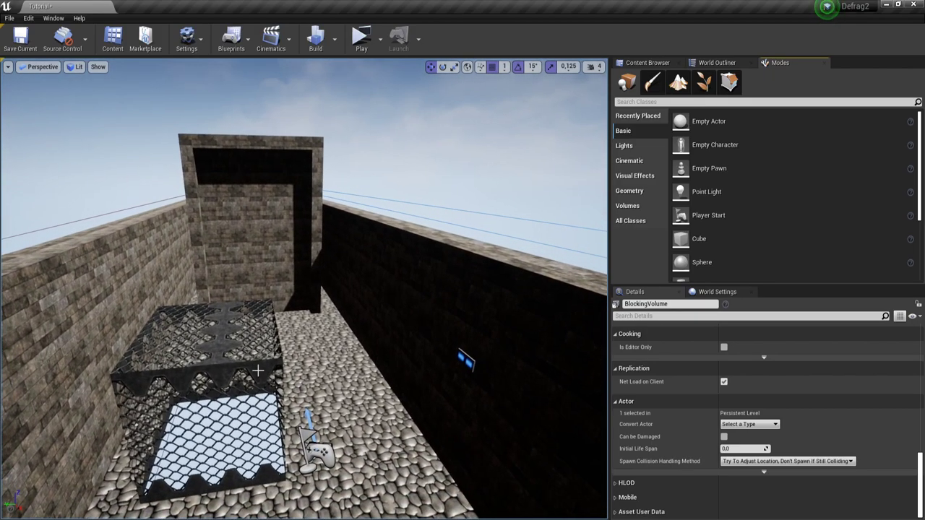
- Delete the metal grate box brush standing on the corridor floor
click(203, 383)
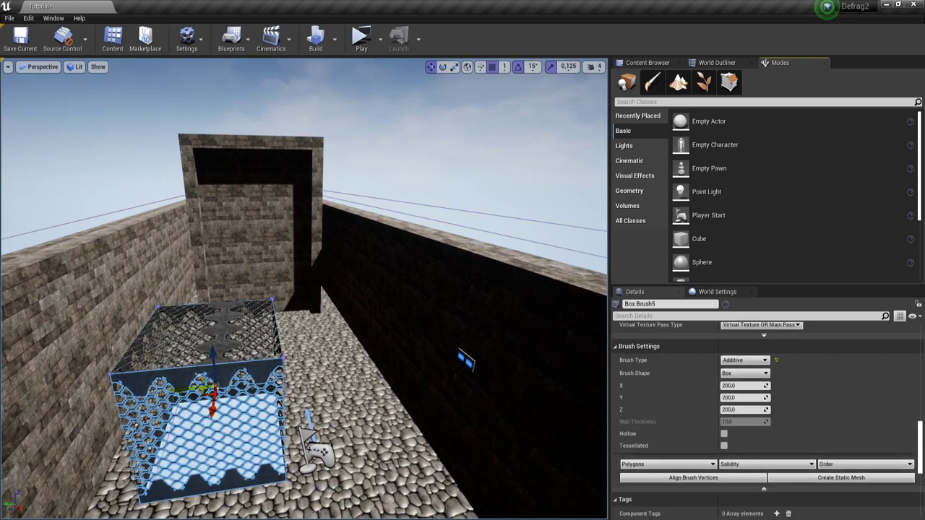
key(Delete)
right_drag(323, 388, 305, 352)
key(w)
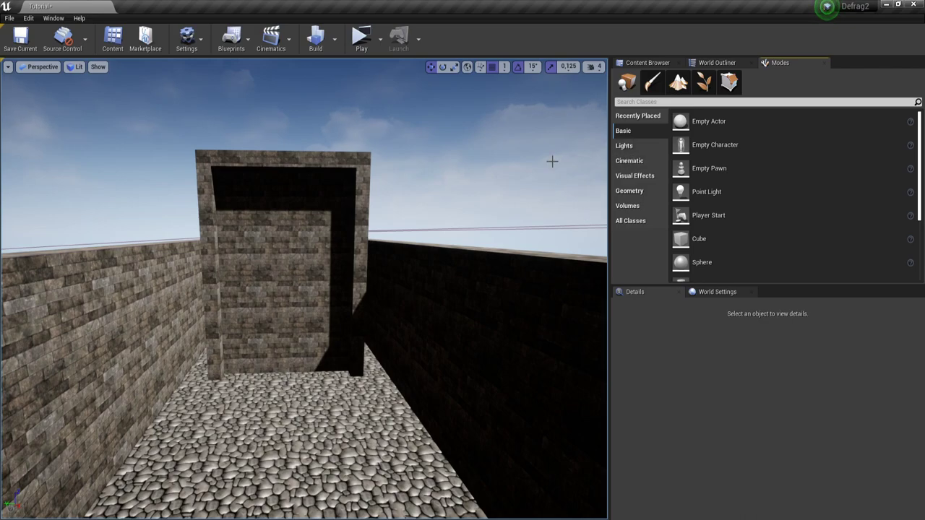
- Examine the dark wall brush's properties and compare the wall, floor and door surfaces from inside the corridor
click(431, 341)
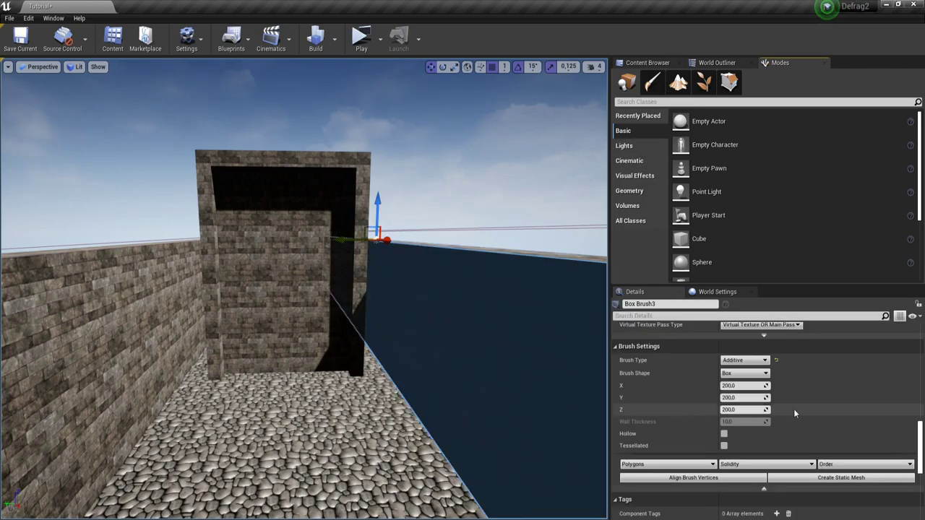
scroll(819, 422, down, 3)
scroll(818, 421, up, 6)
scroll(818, 424, up, 3)
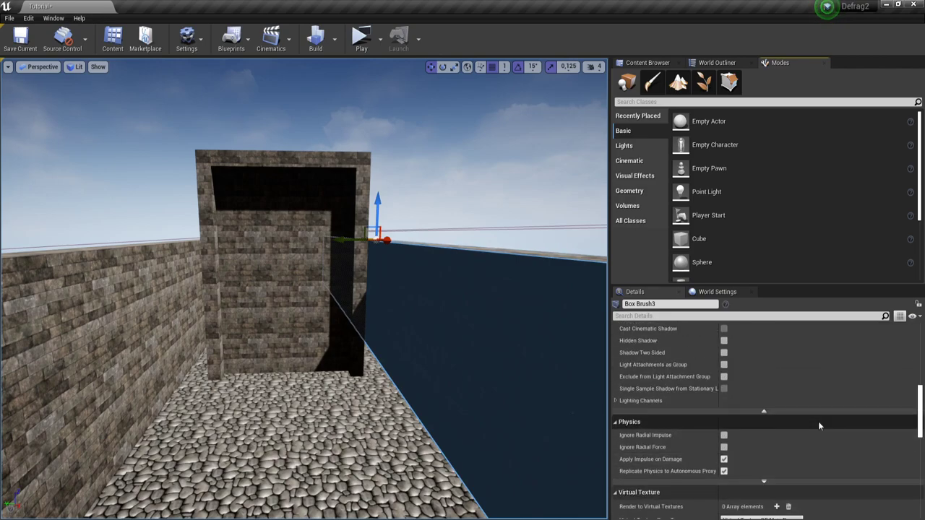
click(339, 323)
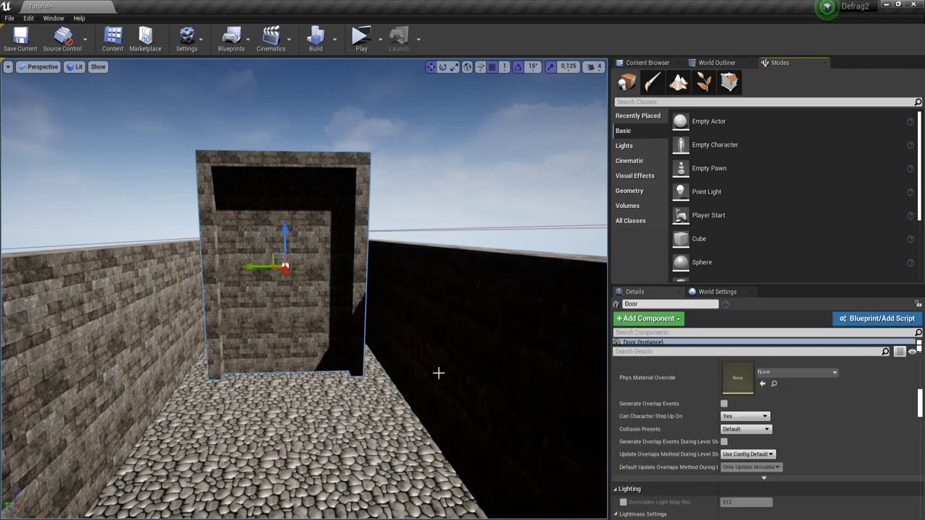
click(439, 373)
click(108, 384)
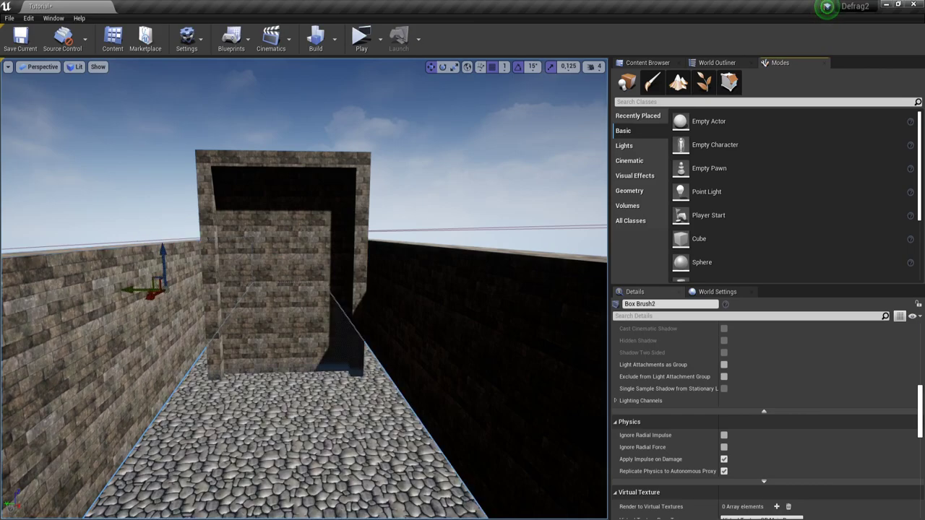
click(463, 390)
click(372, 415)
click(496, 390)
mouse_move(495, 390)
right_down()
mouse_move(503, 434)
mouse_move(498, 409)
right_up()
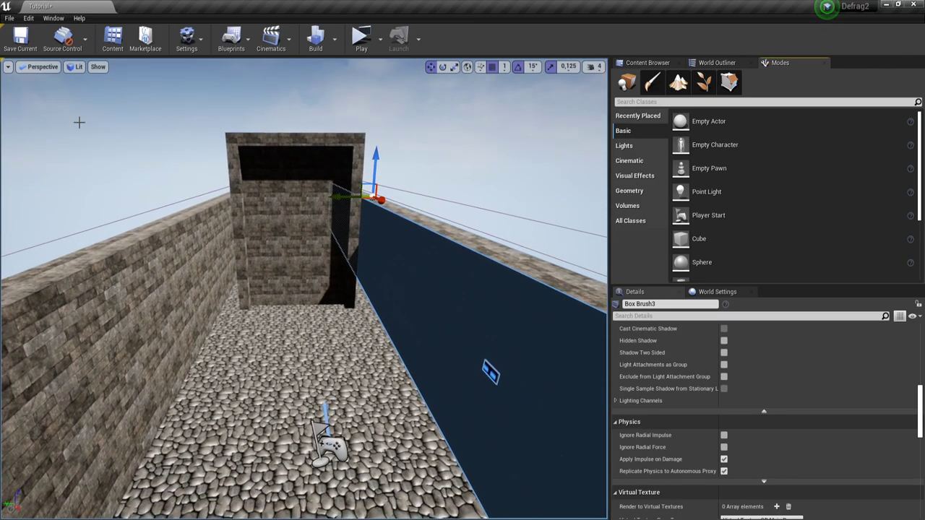
right_drag(335, 318, 361, 311)
key(s)
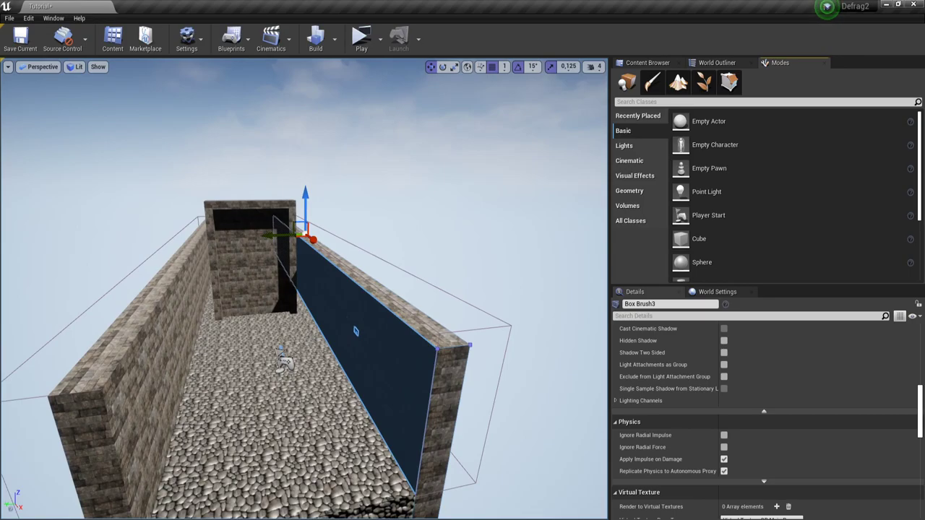
mouse_move(362, 311)
right_down()
mouse_move(318, 323)
mouse_move(385, 392)
mouse_move(351, 316)
right_up()
key(w)
key(w)
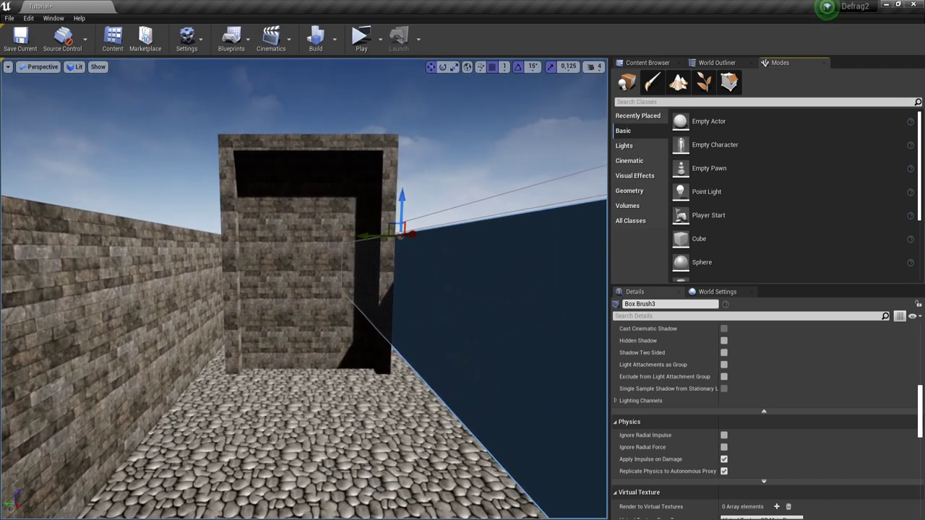
- Open the Door static mesh from the Models folder in the mesh editor and open its Light Map Resolution value for editing
click(294, 342)
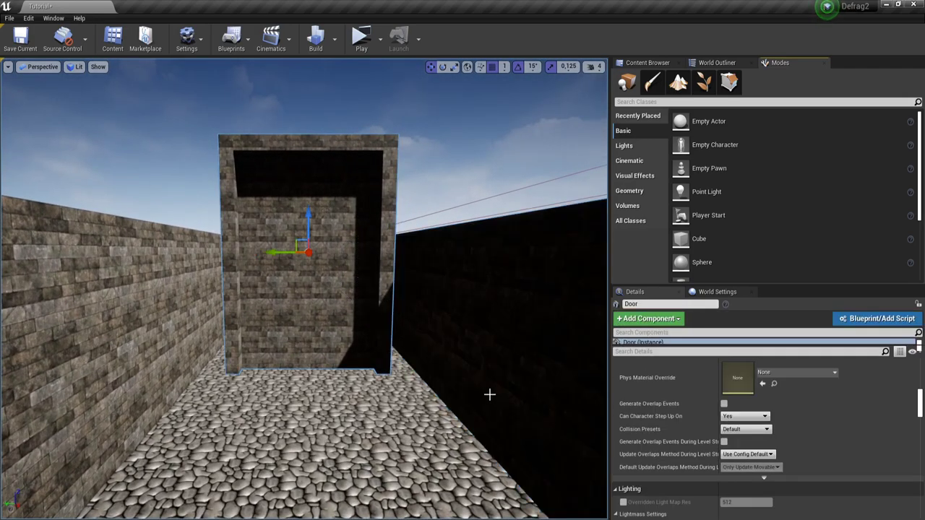
scroll(750, 395, up, 5)
scroll(749, 399, up, 2)
click(665, 63)
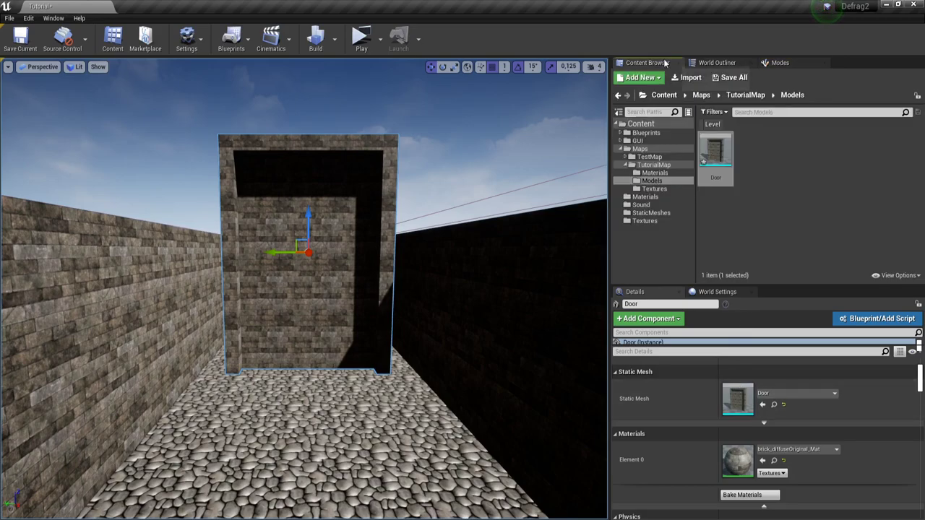
double_click(720, 181)
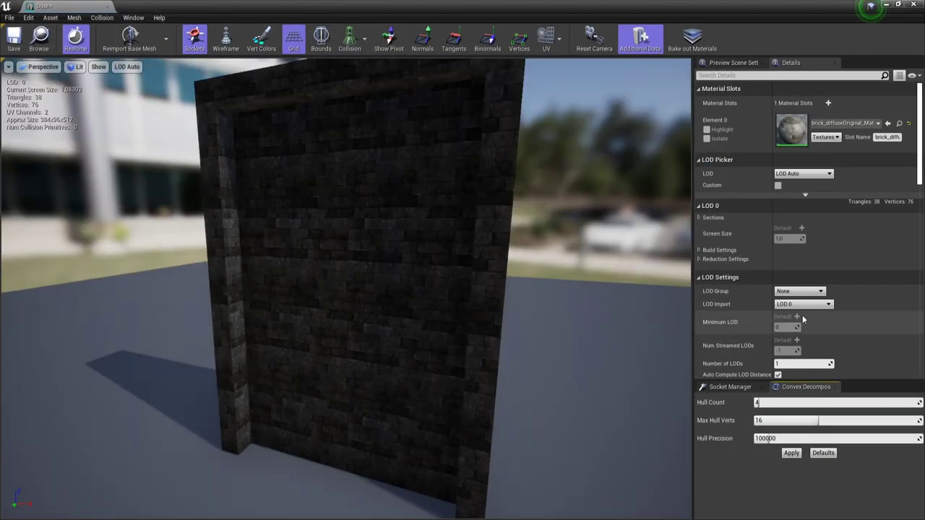
scroll(801, 320, down, 5)
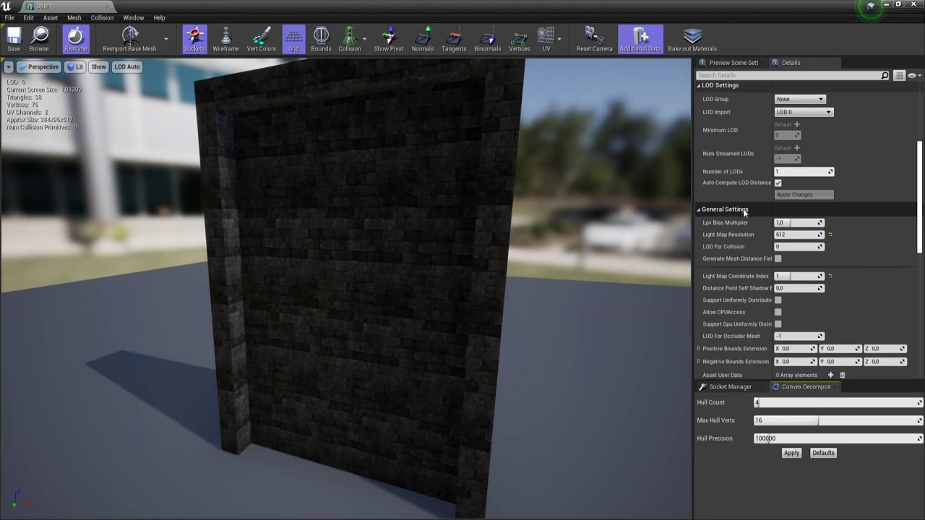
click(792, 235)
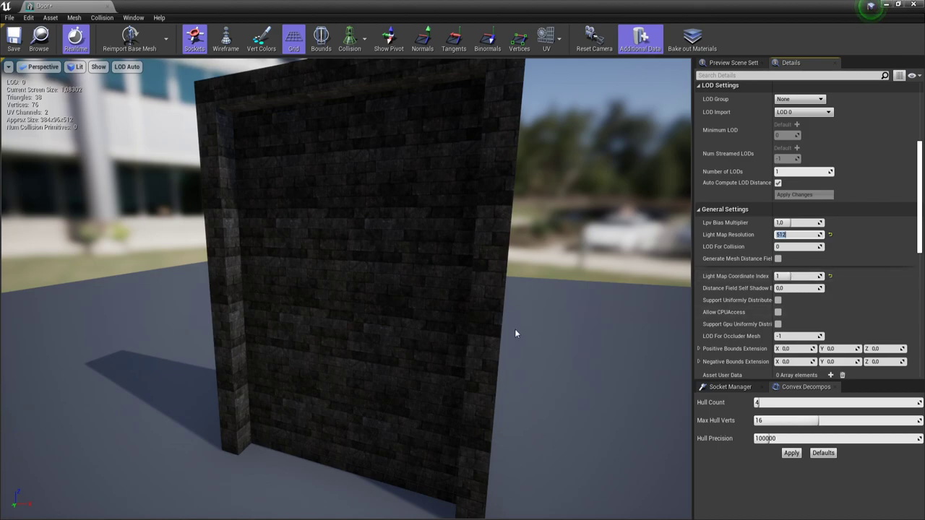
- Examine the Door static mesh's collision primitives, complexity and preset in the mesh editor
scroll(759, 340, down, 6)
scroll(759, 342, down, 5)
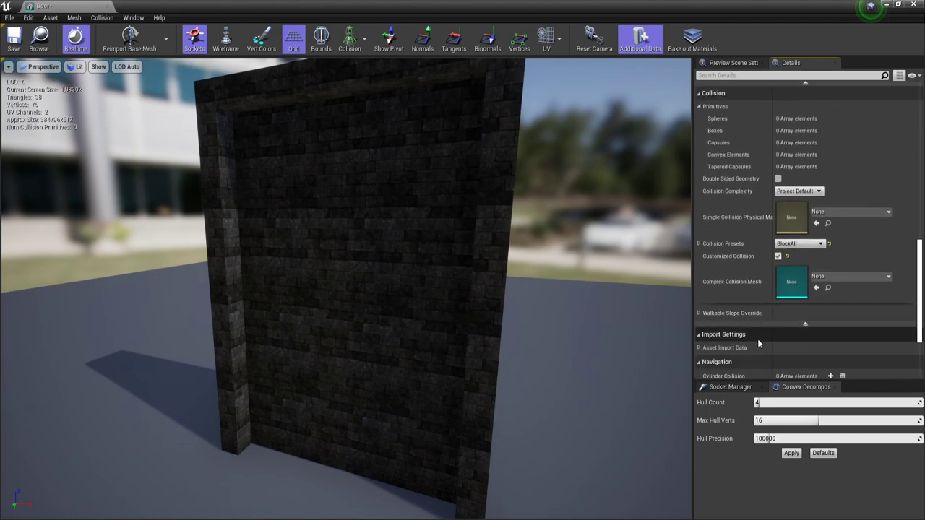
click(913, 5)
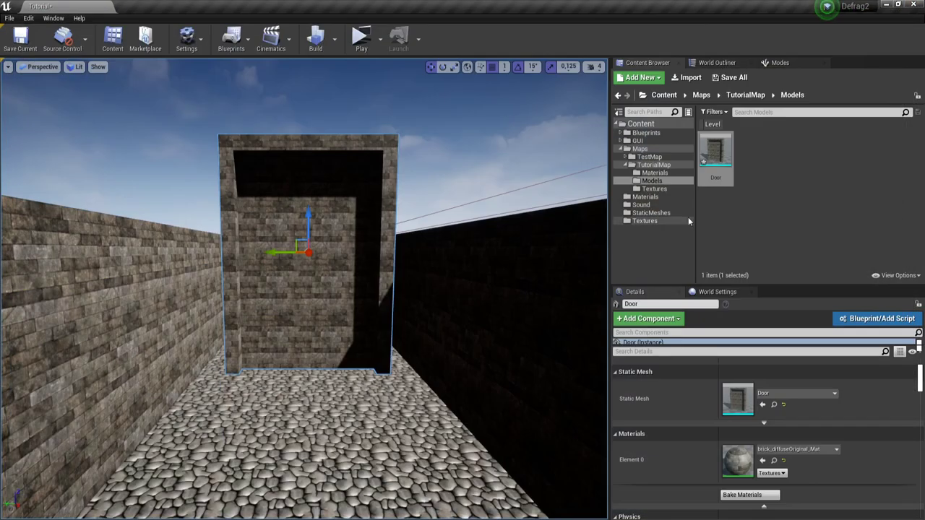
double_click(716, 153)
scroll(790, 310, down, 10)
scroll(790, 309, down, 3)
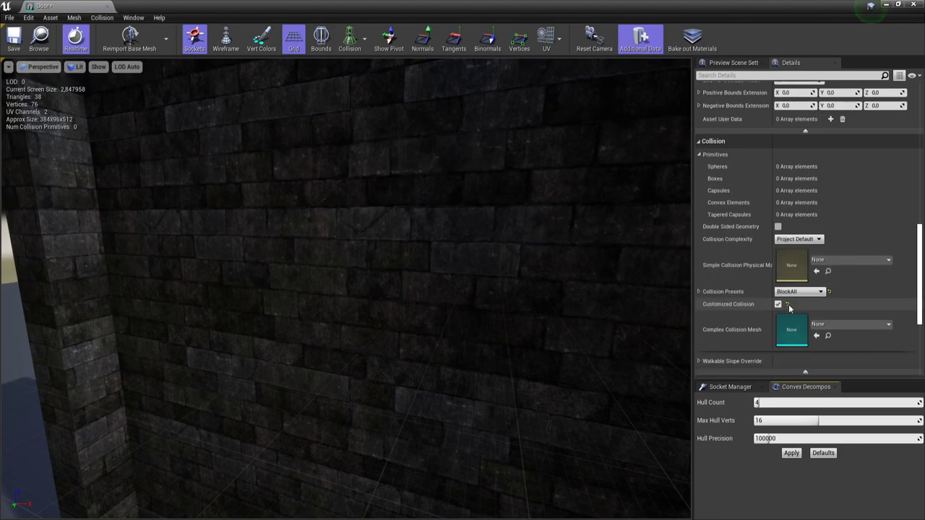
scroll(790, 308, up, 2)
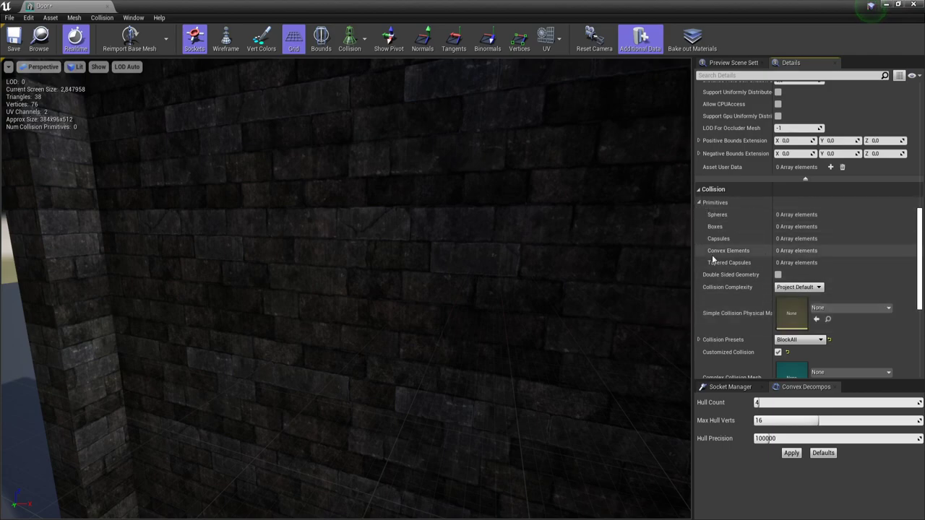
right_drag(642, 277, 667, 277)
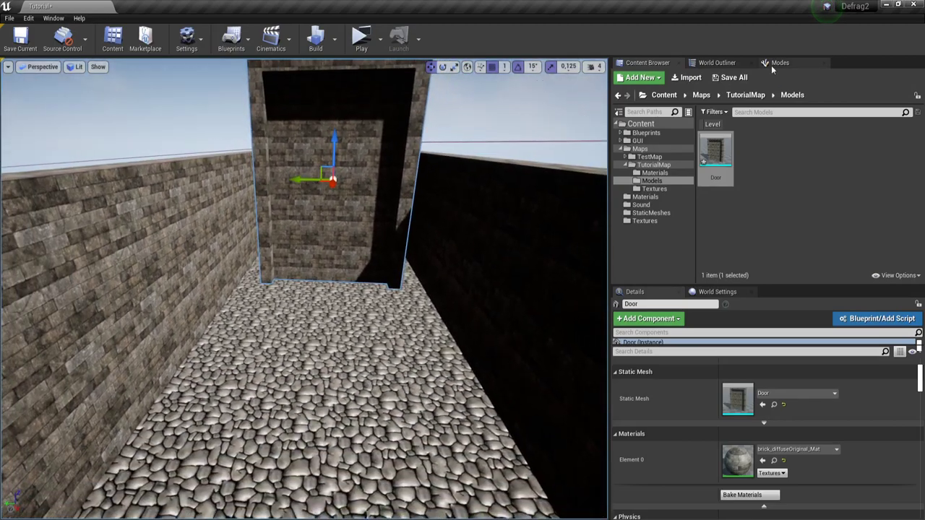
- Show the placeable light types and survey the corridor and door from above, including the existing directional light
click(775, 63)
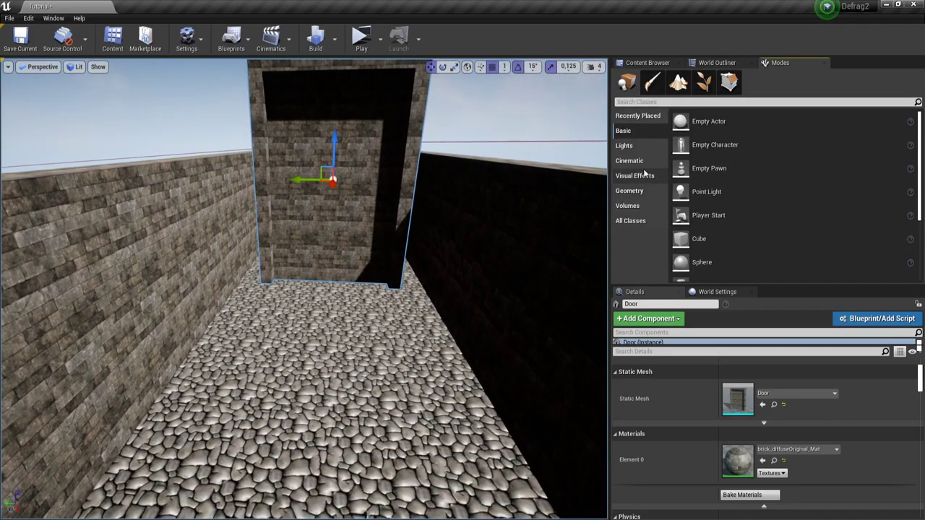
click(626, 146)
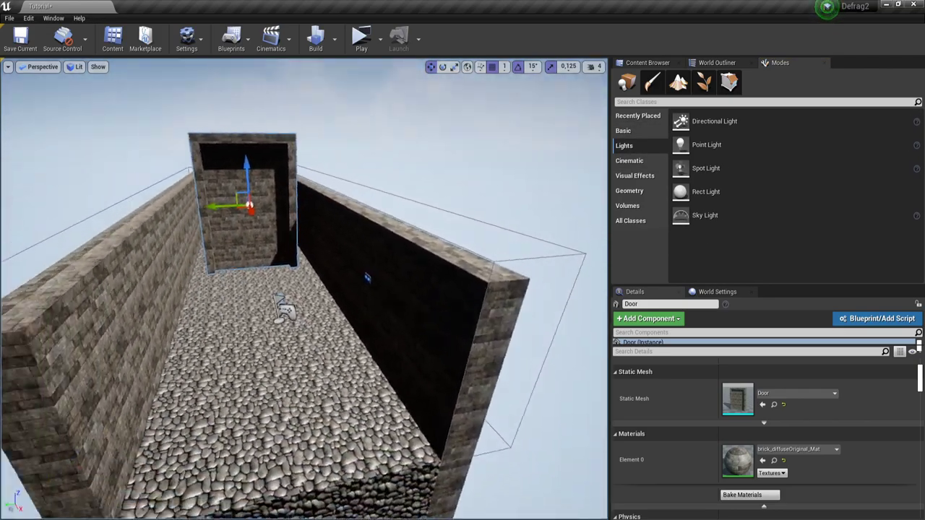
key(w)
right_drag(304, 289, 418, 305)
key(w)
key(s)
key(a)
key(s)
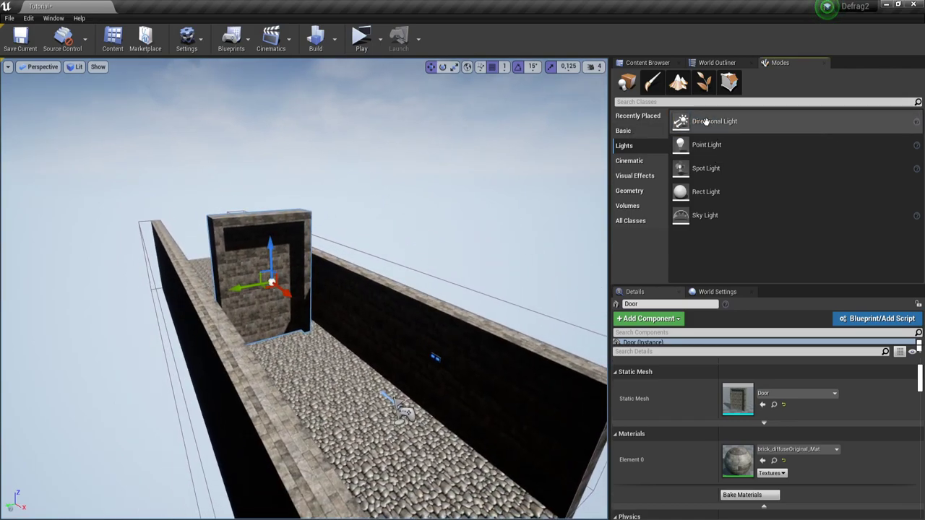
mouse_move(304, 217)
right_down()
mouse_move(354, 190)
mouse_move(305, 220)
right_up()
key(w)
key(a)
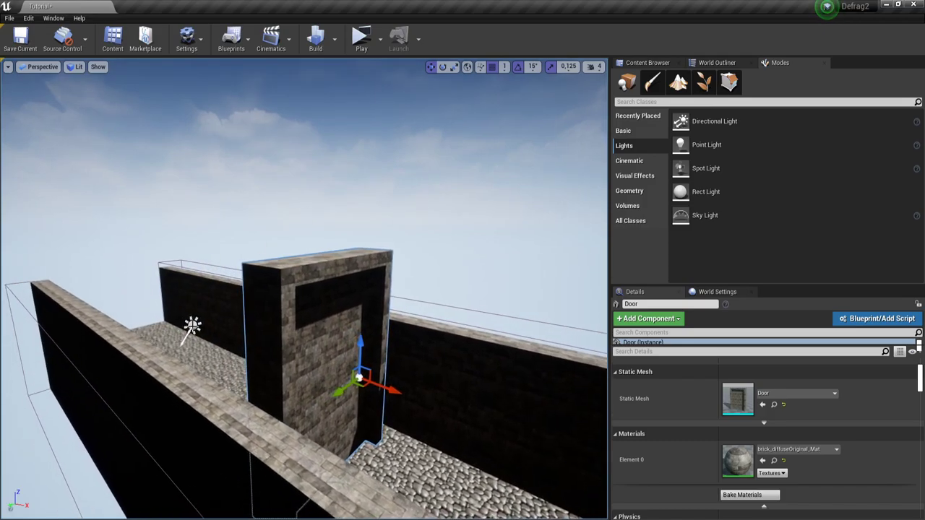
- Place a point light beside the dark corridor wall in front of the door, with an intensity of about 15.4 cd
click(713, 147)
drag(713, 150, 460, 462)
key(w)
right_drag(405, 361, 424, 362)
key(s)
mouse_move(750, 396)
mouse_down()
mouse_move(767, 396)
mouse_move(756, 401)
mouse_up()
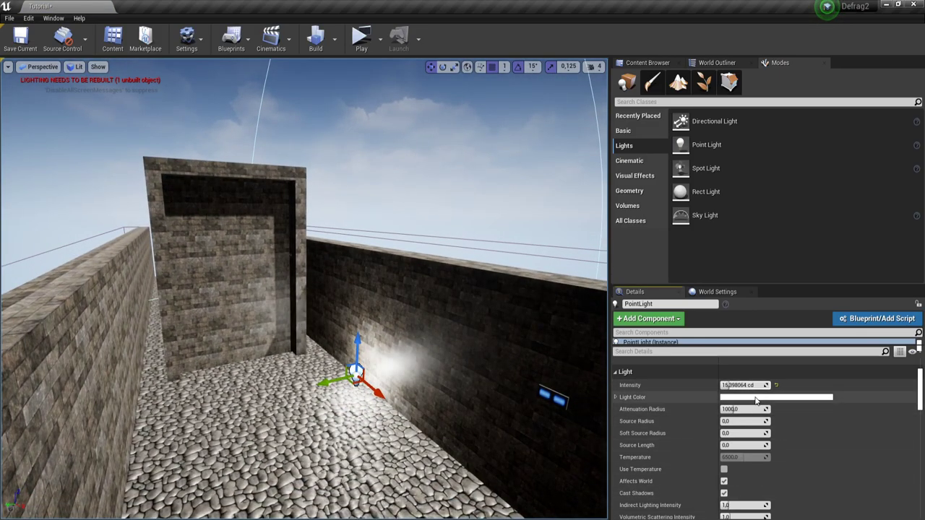
- Set the point light's colour to cyan (hex sRGB 00FFE6FF) and its attenuation radius to about 366
click(757, 398)
drag(726, 260, 529, 193)
drag(469, 193, 532, 164)
drag(470, 240, 441, 237)
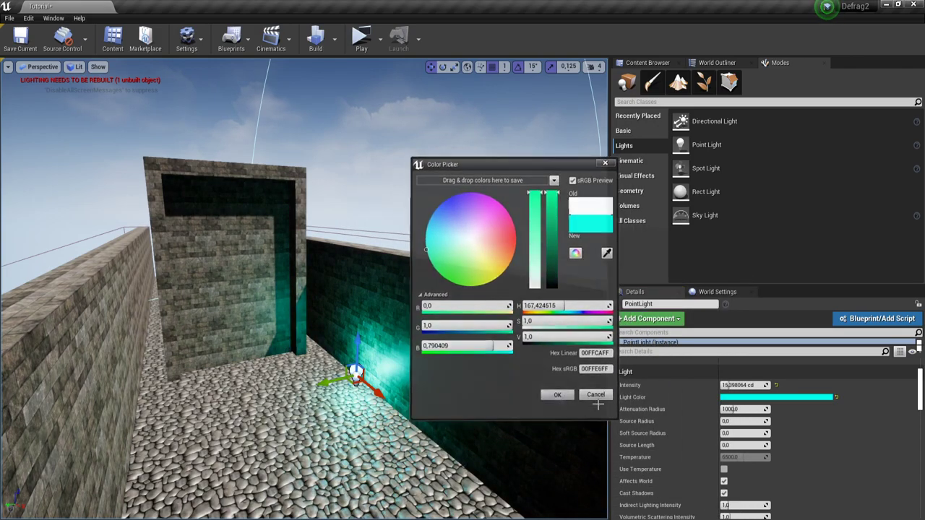
click(558, 396)
drag(734, 410, 705, 410)
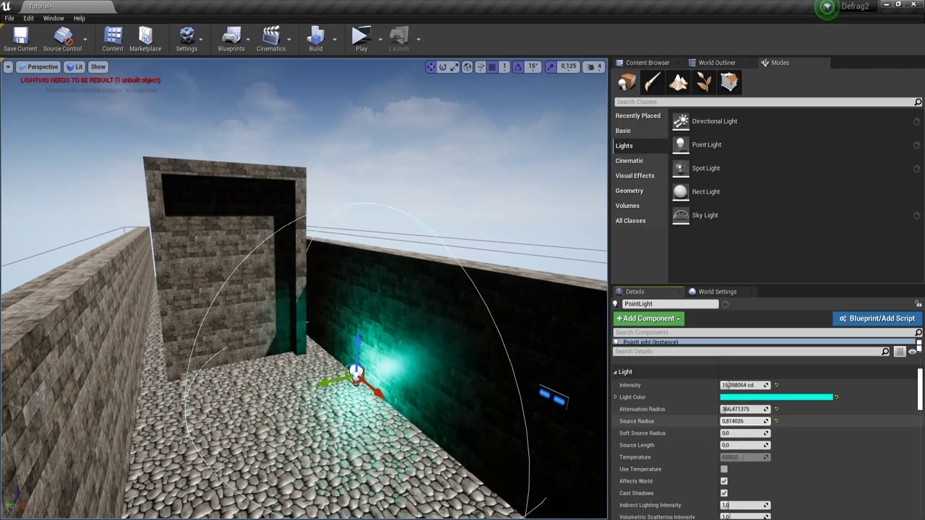
- Try source radii of about 253, 125 and 182 on the point light and reset the source radius to its default
mouse_move(737, 421)
mouse_down()
mouse_move(770, 421)
mouse_move(747, 422)
mouse_up()
right_drag(434, 325, 470, 303)
key(w)
mouse_move(300, 299)
right_down()
mouse_move(318, 310)
mouse_move(299, 299)
right_up()
key(s)
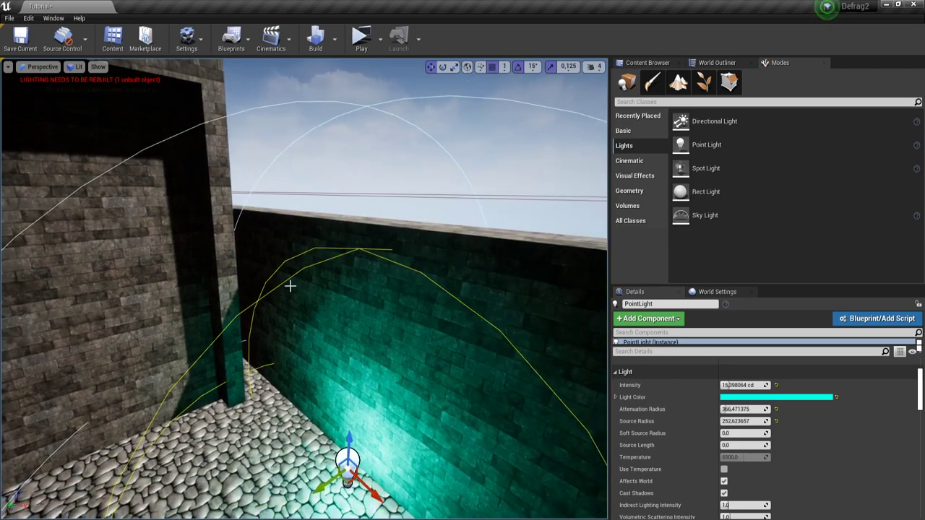
drag(754, 421, 705, 425)
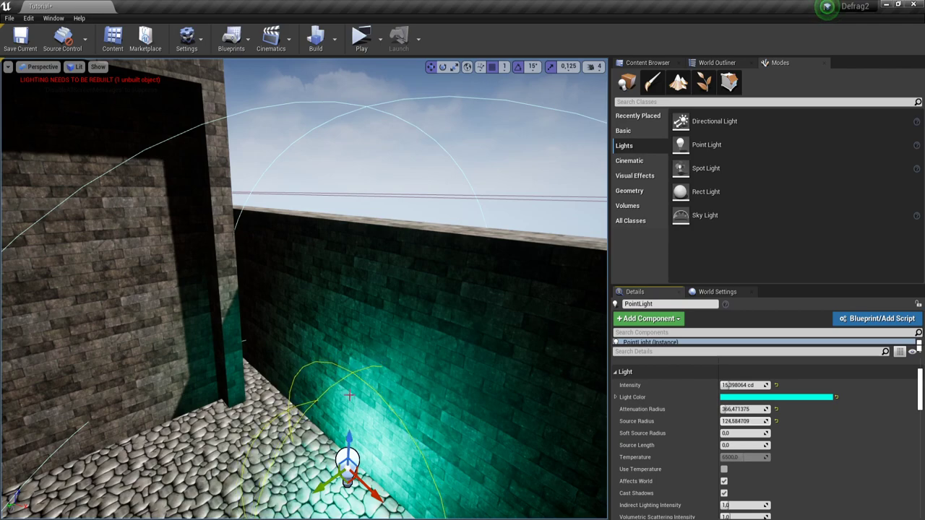
drag(756, 422, 786, 424)
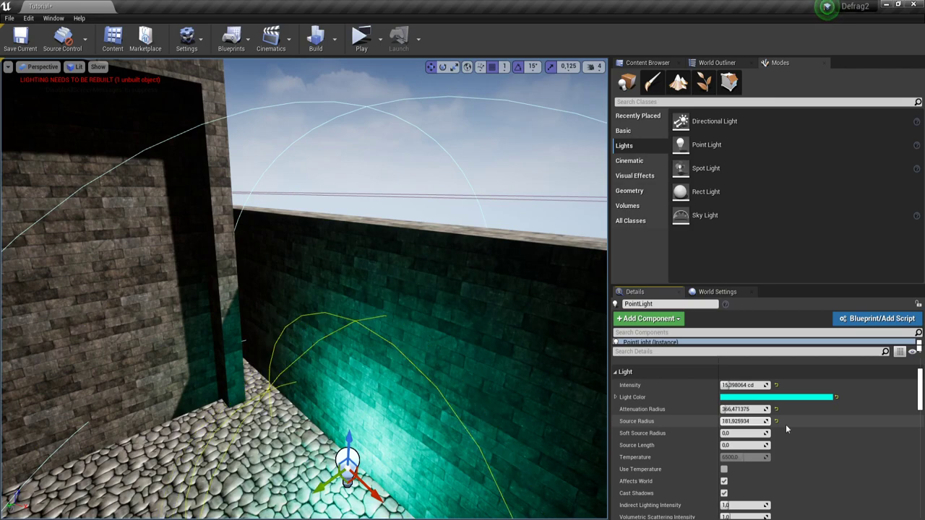
click(776, 421)
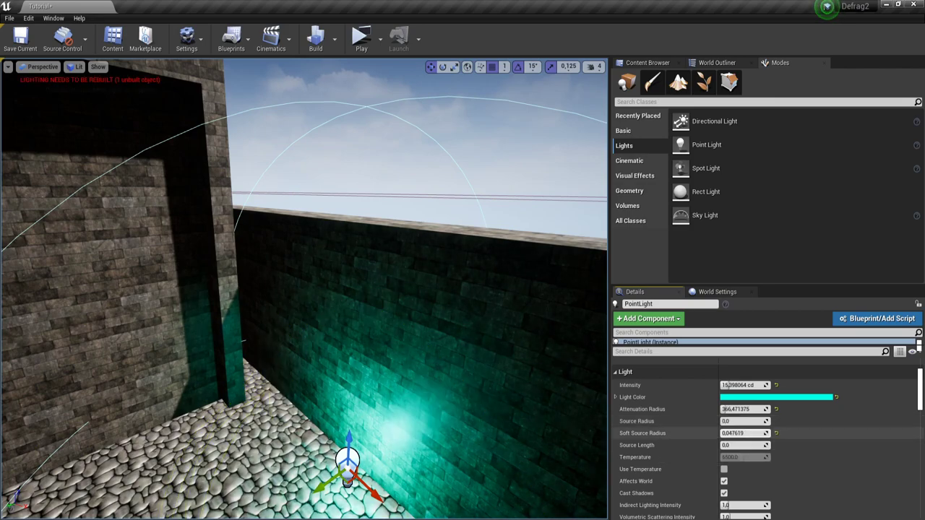
- Try a soft source radius of about 379 on the point light and reset it to its default
mouse_move(752, 433)
mouse_down()
mouse_move(803, 433)
mouse_move(752, 433)
mouse_move(764, 433)
mouse_up()
right_drag(405, 303, 421, 330)
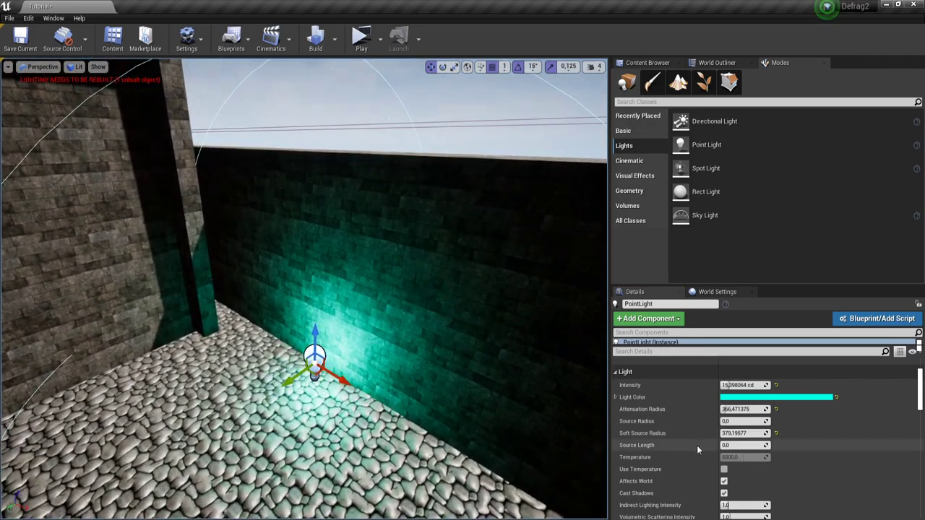
click(777, 433)
- Set the point light's source length to about 318 and raise the light above the corridor floor
drag(752, 446, 790, 445)
right_drag(441, 347, 498, 340)
mouse_move(269, 351)
right_down()
mouse_move(246, 353)
mouse_move(268, 351)
right_up()
drag(277, 354, 262, 295)
scroll(279, 336, up, 4)
right_drag(278, 321, 280, 319)
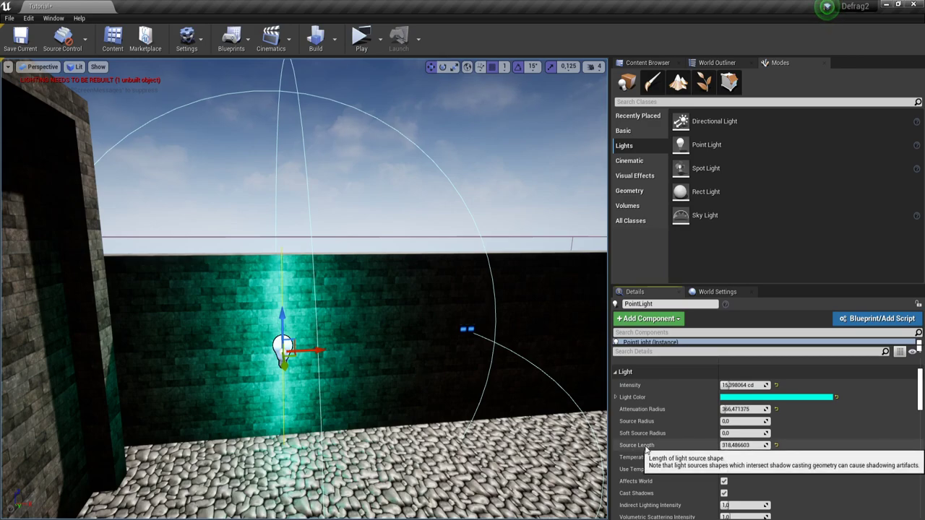
- Reduce the point light's source length to about 180 and rotate the light so its source lies horizontally along the wall
drag(761, 447, 753, 447)
key(e)
drag(262, 317, 249, 312)
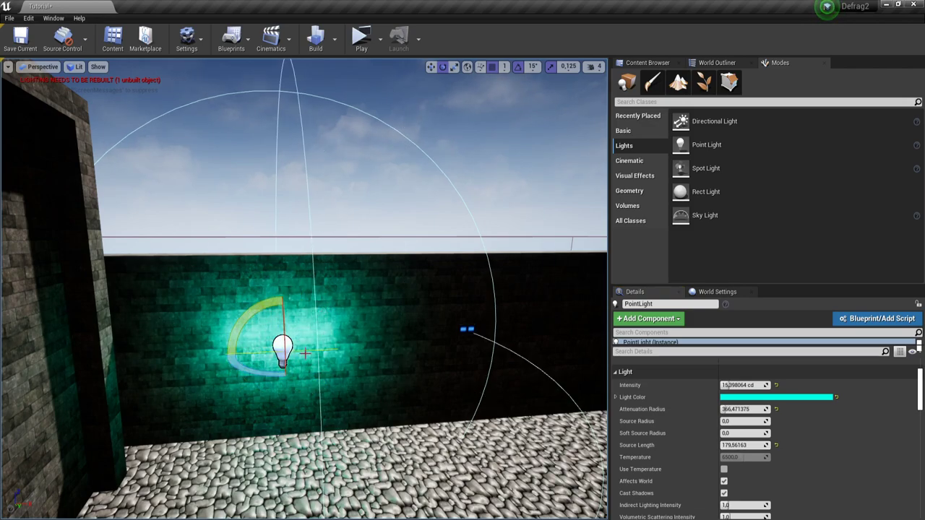
key(w)
right_drag(374, 354, 354, 376)
right_drag(335, 328, 339, 325)
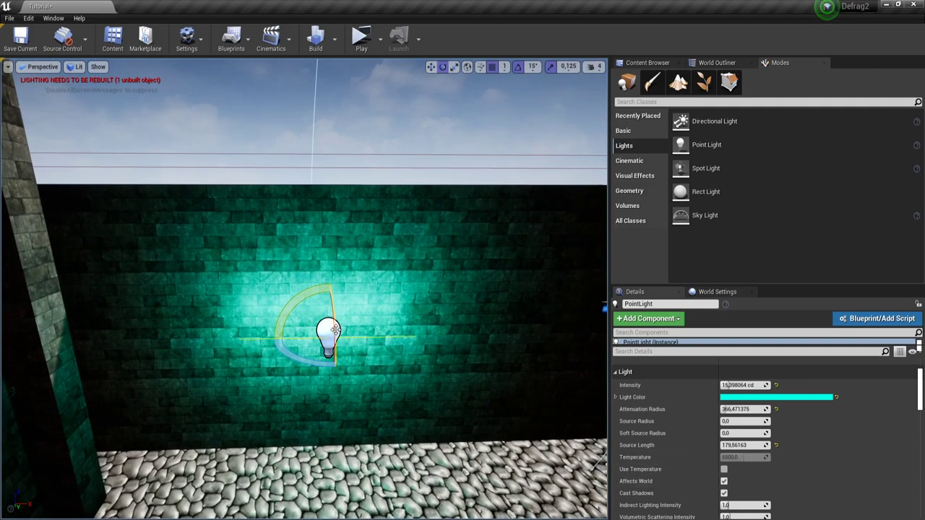
key(s)
right_drag(572, 394, 571, 368)
key(w)
key(s)
key(w)
right_drag(460, 347, 458, 369)
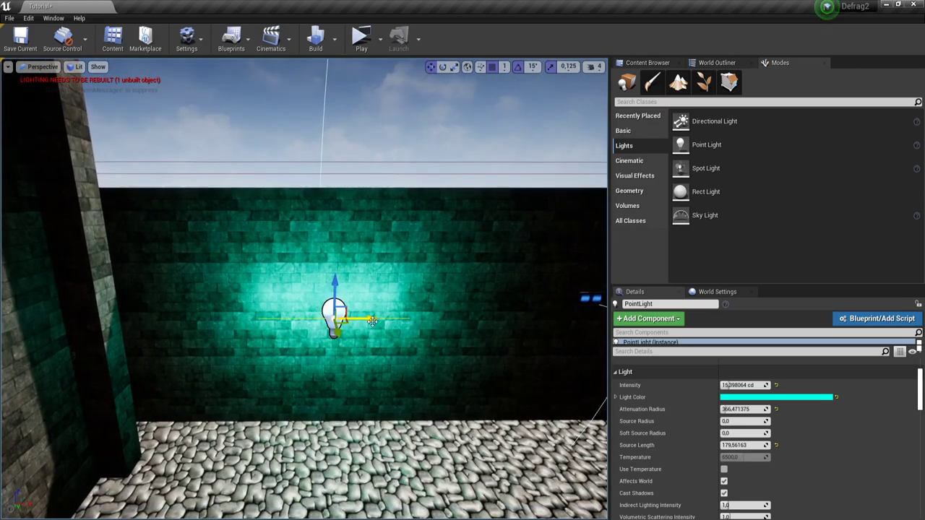
- Set the attenuation radius to about 103 and source radius to about 18, and reset a trial soft source radius of about 23
mouse_move(749, 410)
mouse_down()
mouse_move(723, 410)
mouse_move(766, 410)
mouse_move(730, 410)
mouse_move(759, 421)
mouse_up()
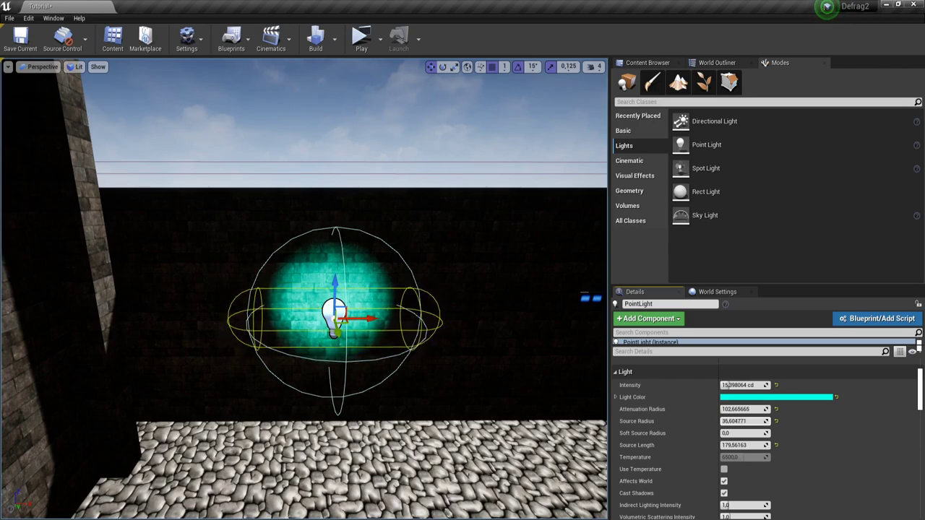
drag(751, 422, 755, 433)
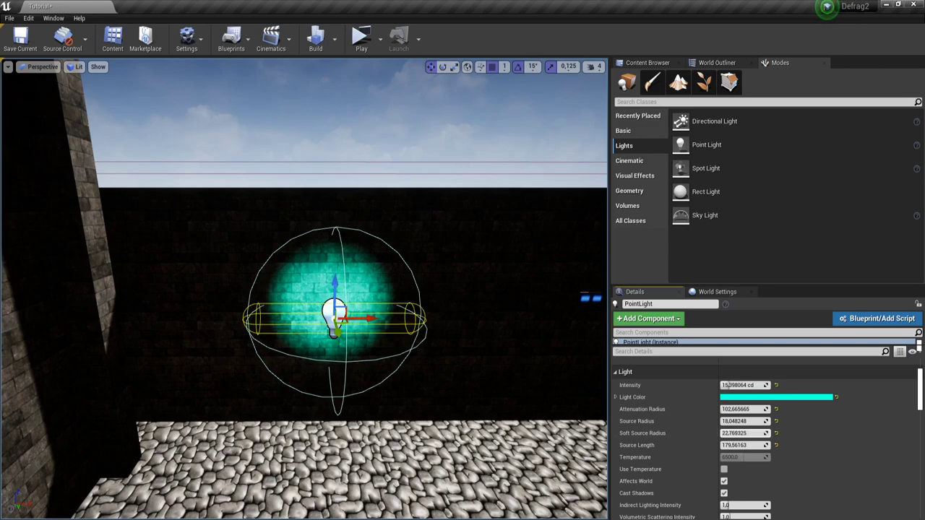
click(777, 433)
- Set the point light's attenuation radius to about 299, source radius to about 26 and source length to about 370
mouse_move(745, 409)
mouse_down()
mouse_move(759, 410)
mouse_move(751, 409)
mouse_up()
right_drag(303, 289, 307, 272)
drag(757, 424, 766, 446)
mouse_move(752, 409)
mouse_down()
mouse_move(768, 409)
mouse_move(741, 409)
mouse_move(755, 410)
mouse_up()
- Raise the point light higher along the wall and check its tube-shaped lighting from several angles
key(s)
right_drag(433, 376, 433, 388)
key(w)
drag(316, 295, 316, 246)
key(e)
mouse_move(372, 277)
mouse_down()
mouse_move(346, 324)
mouse_move(373, 277)
mouse_up()
right_drag(352, 263, 292, 275)
key(s)
key(w)
key(s)
key(w)
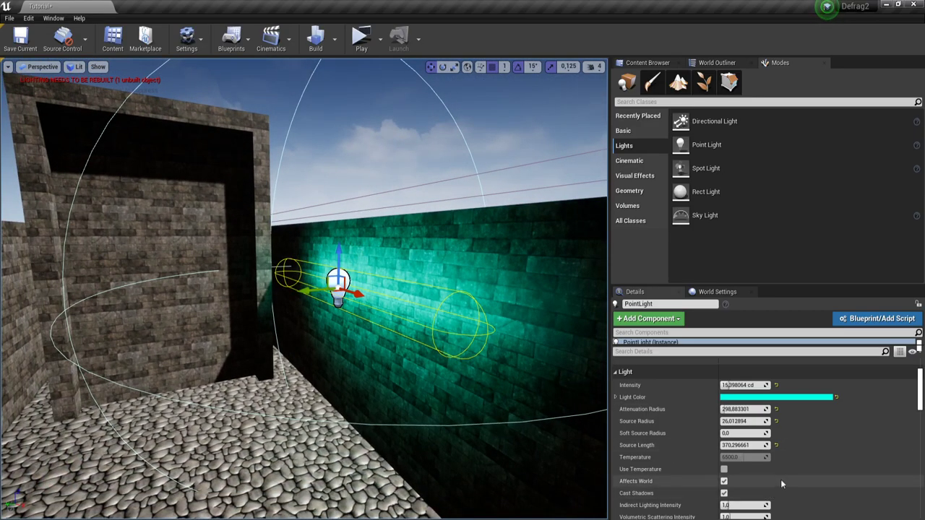
- Reset the point light's colour to white and try a temperature of 6700 with Use Temperature enabled
scroll(780, 480, down, 2)
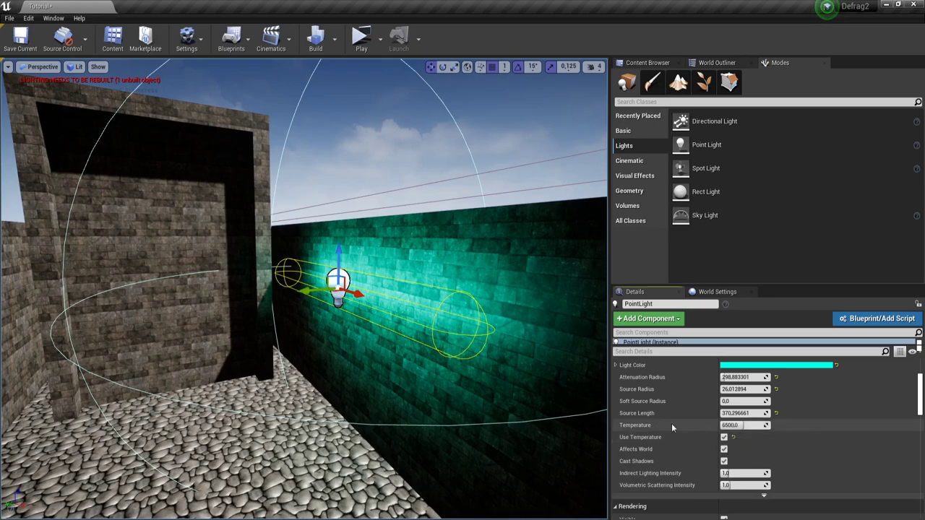
click(837, 368)
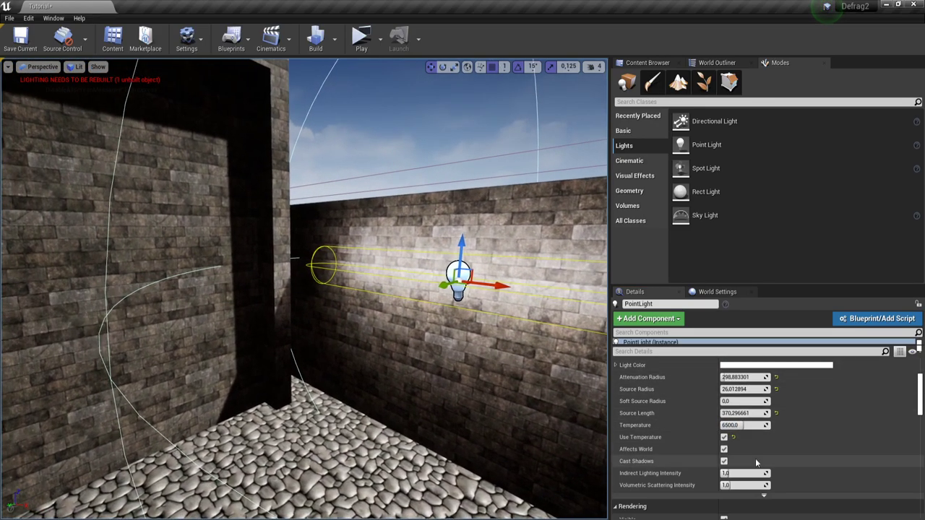
click(743, 425)
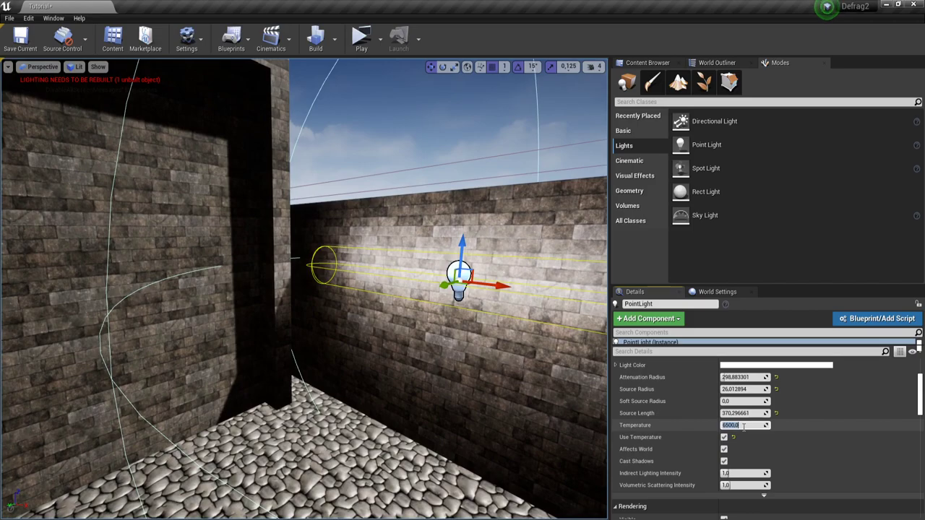
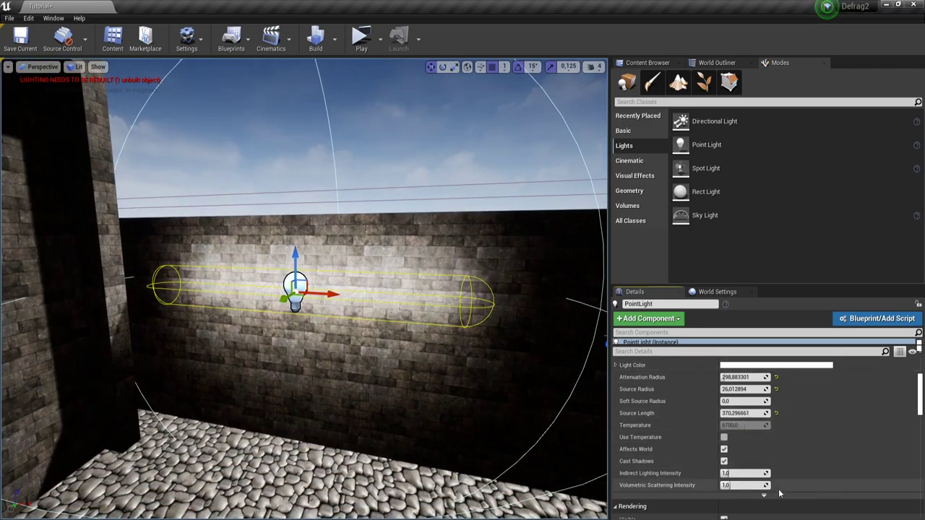
- Review the point light's shadow and transform settings and delete the light from the corridor
scroll(778, 451, down, 1)
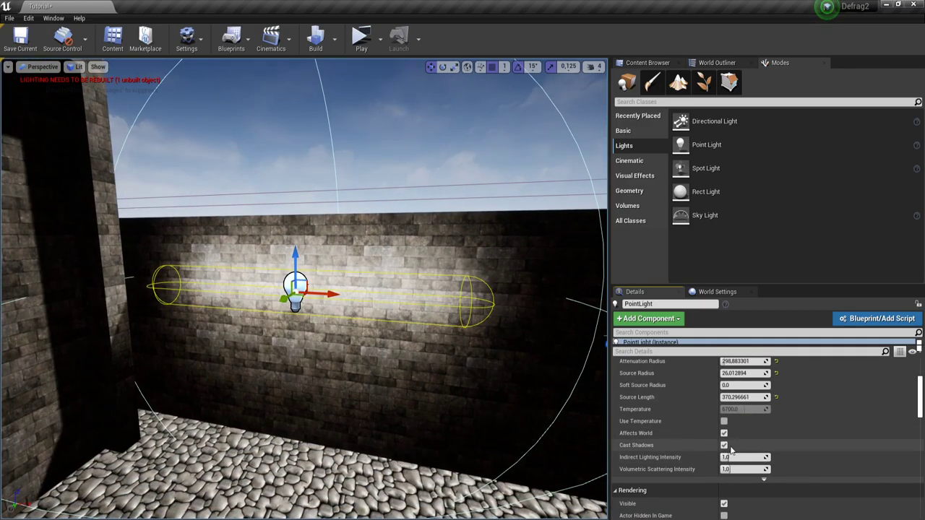
right_drag(350, 318, 299, 267)
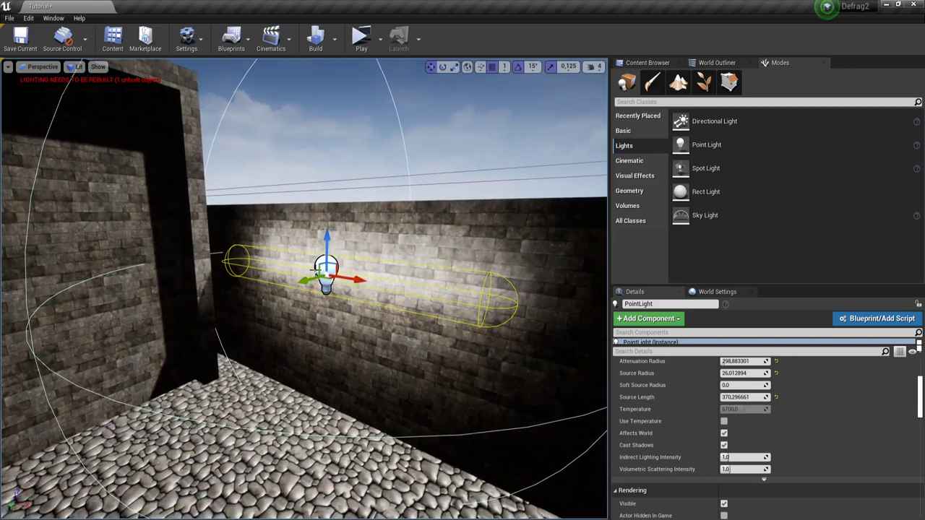
right_drag(536, 378, 537, 361)
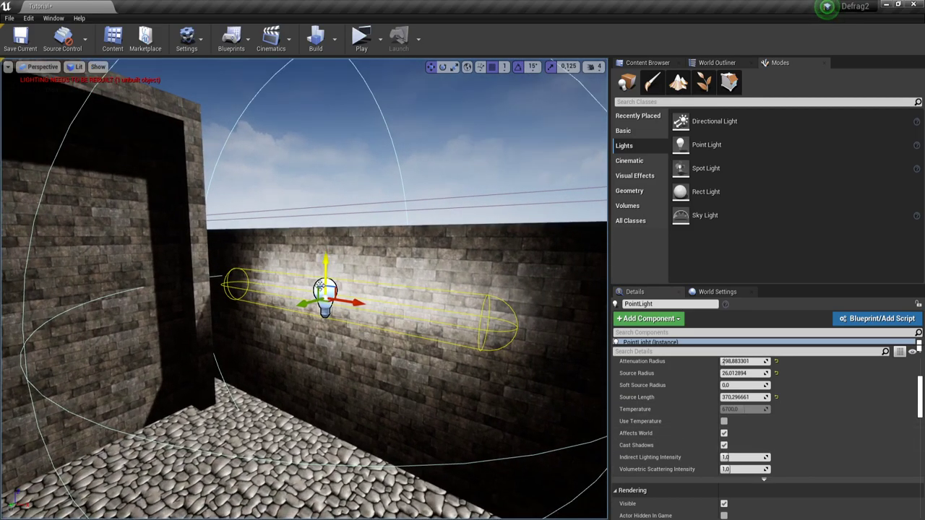
scroll(821, 455, up, 5)
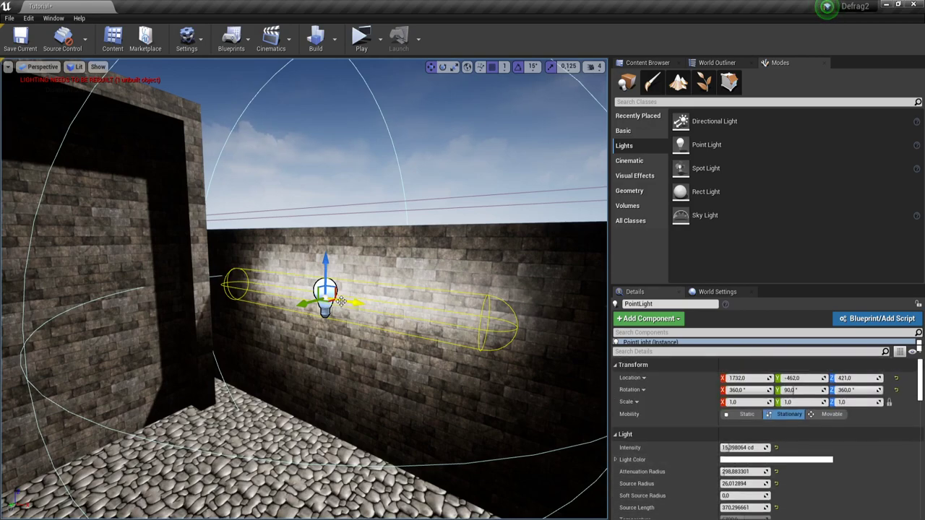
key(Delete)
- Place a spot light beside the dark corridor wall near the door and raise it to Z 471
drag(701, 170, 382, 345)
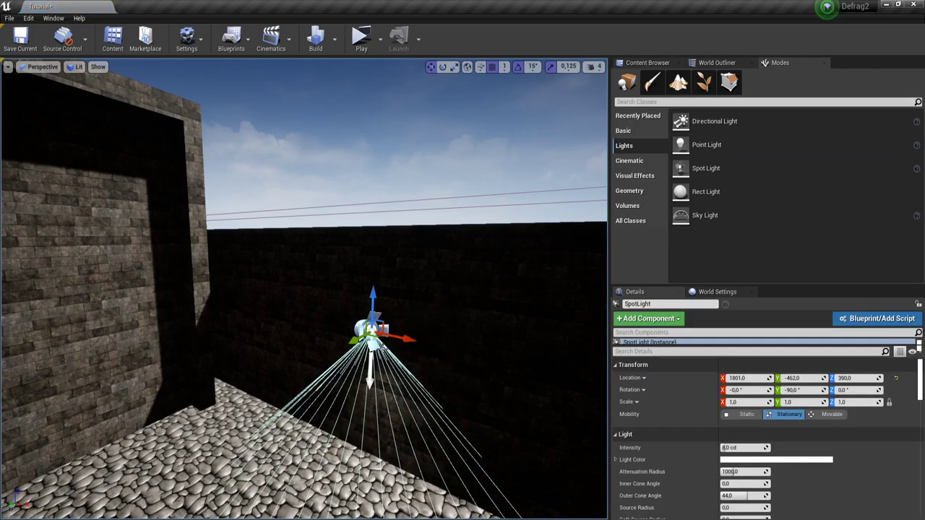
drag(369, 304, 373, 233)
right_drag(415, 284, 419, 325)
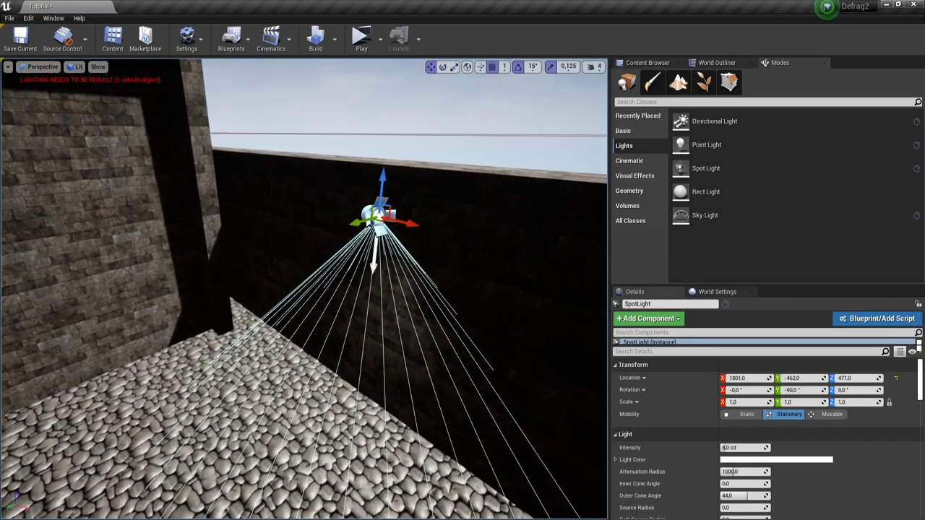
- Rotate the spot light to re-aim its cone and reposition the light in the corridor
key(e)
drag(389, 158, 369, 162)
right_drag(395, 204, 402, 229)
key(w)
drag(343, 207, 241, 242)
- Select the directional light above the corridor and rotate it until the level turns dark
right_drag(292, 268, 292, 235)
click(289, 266)
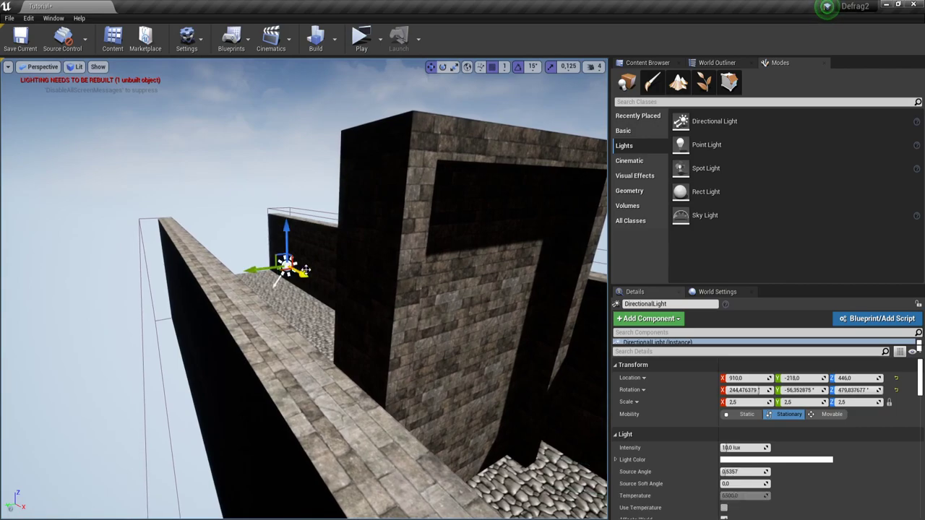
drag(274, 218, 310, 310)
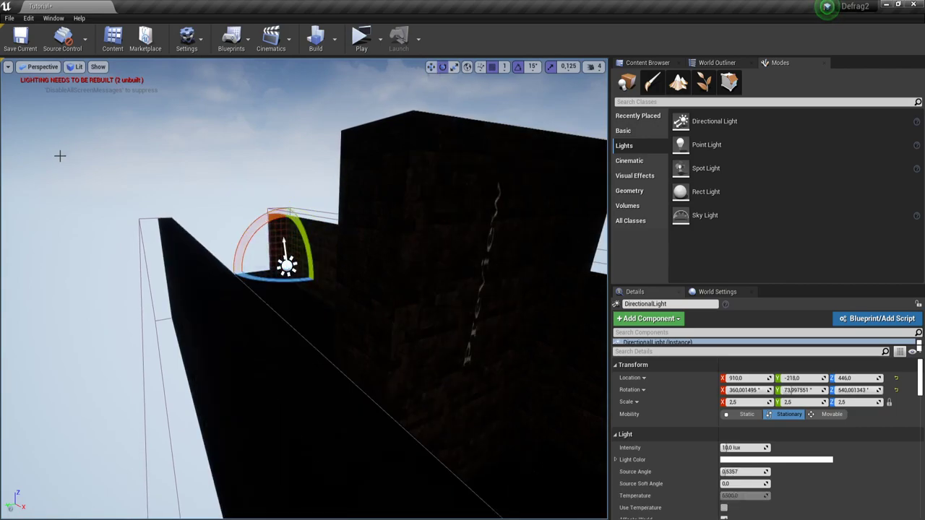
click(65, 160)
click(726, 431)
- Select the spot light in the corridor and rotate it so its cone points straight down at the floor
right_drag(434, 304, 586, 332)
click(240, 254)
mouse_move(303, 283)
right_down()
mouse_move(333, 318)
mouse_move(304, 282)
right_up()
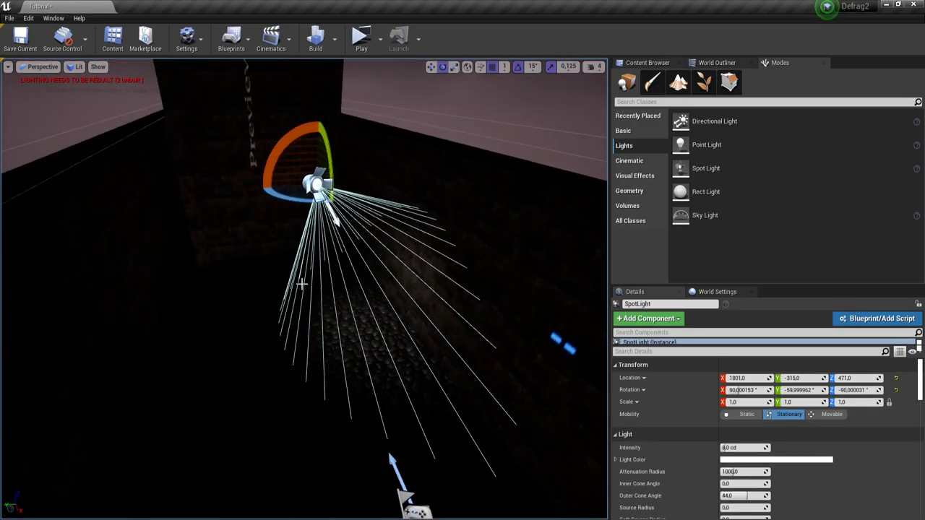
drag(306, 135, 328, 187)
key(w)
- Set the spot light's attenuation radius to about 332.5, inner cone angle to about 22.07 and outer cone angle to about 41.63
scroll(802, 470, down, 2)
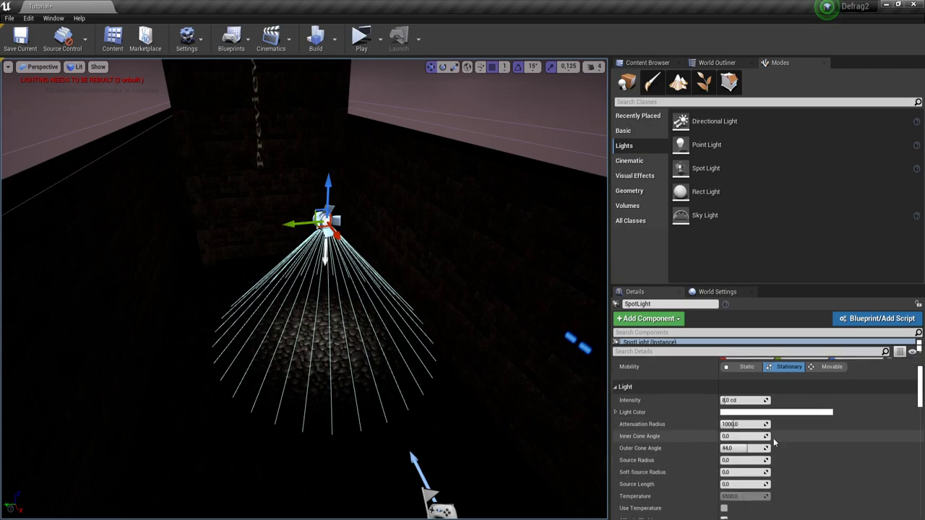
mouse_move(748, 424)
mouse_down()
mouse_move(766, 424)
mouse_move(749, 425)
mouse_up()
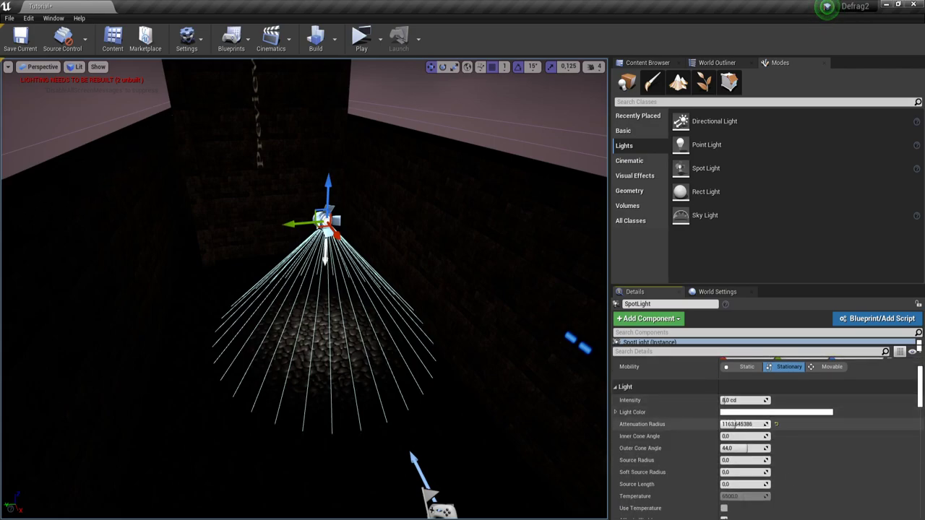
drag(722, 424, 726, 448)
click(789, 434)
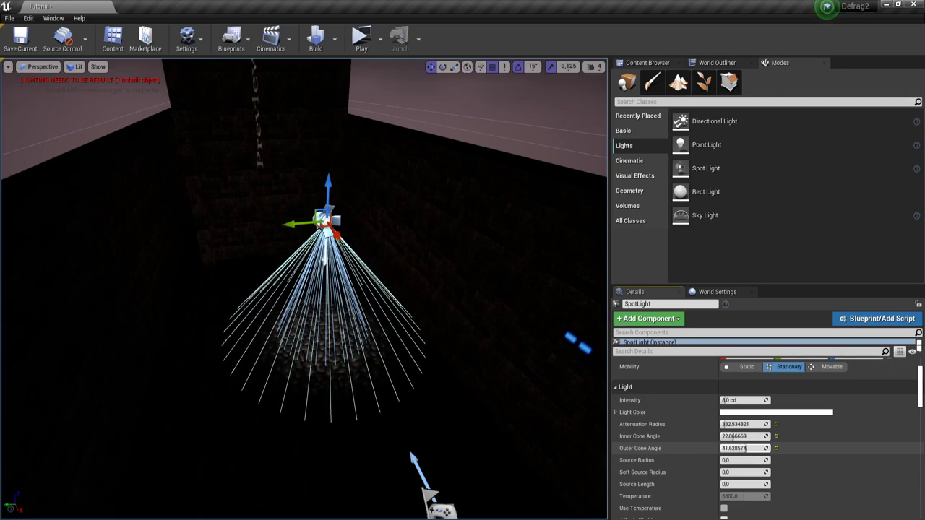
mouse_move(747, 448)
mouse_down()
mouse_move(761, 448)
mouse_move(746, 448)
mouse_up()
right_drag(448, 289, 405, 354)
- Try a source radius of about 327.55 and soft source radii of about 101.6 and 0.99, with an outer cone angle of about 43.89
drag(750, 461, 762, 460)
right_drag(522, 405, 526, 344)
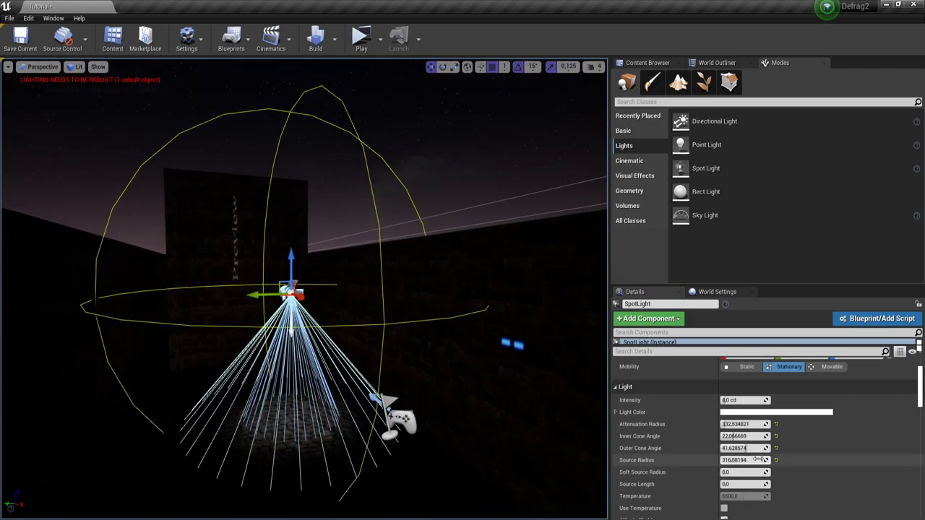
drag(258, 279, 322, 279)
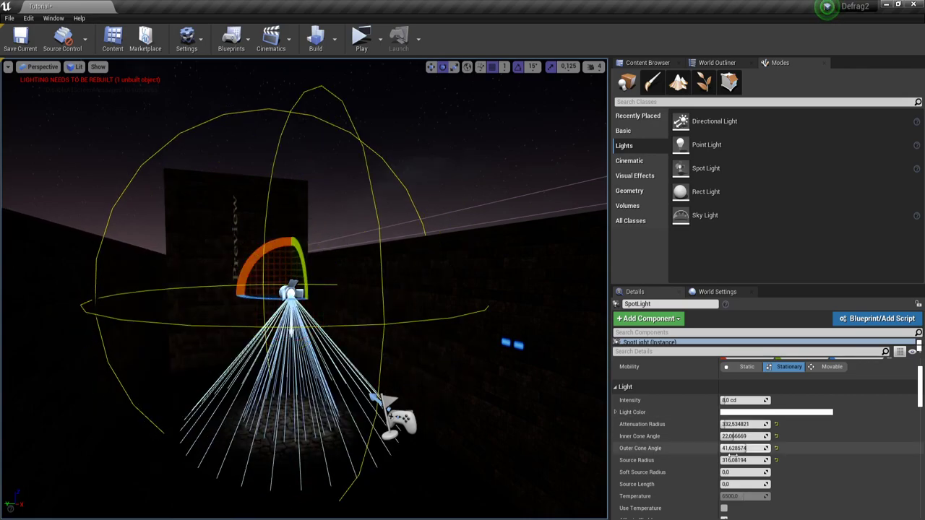
drag(764, 448, 767, 473)
mouse_move(334, 489)
right_down()
mouse_move(331, 515)
mouse_move(335, 490)
right_up()
key(w)
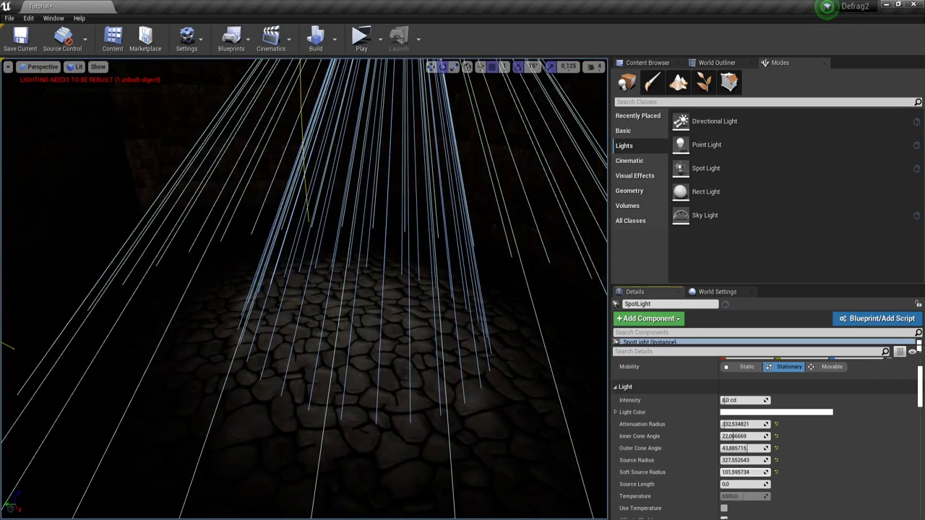
key(f)
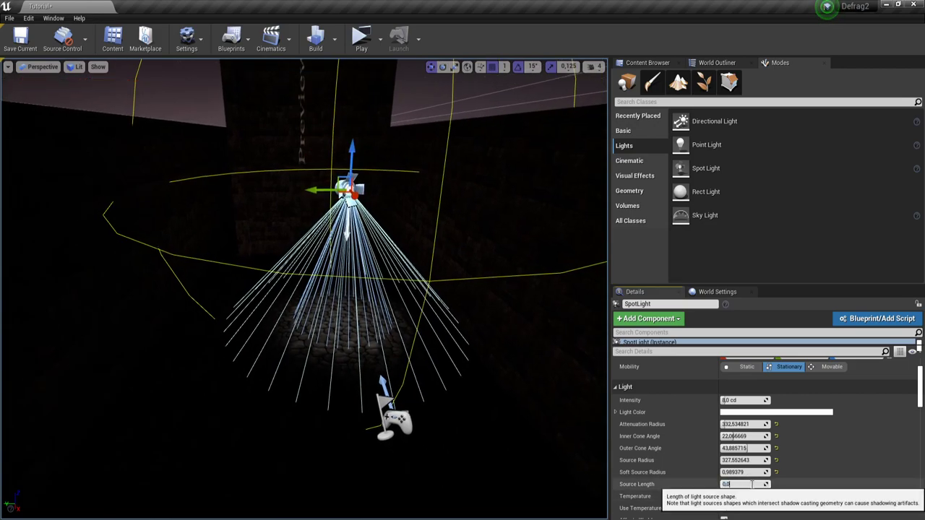
- Try source lengths of about 5192 and 491.44 on the spot light and compare the lit floor
drag(753, 483, 802, 483)
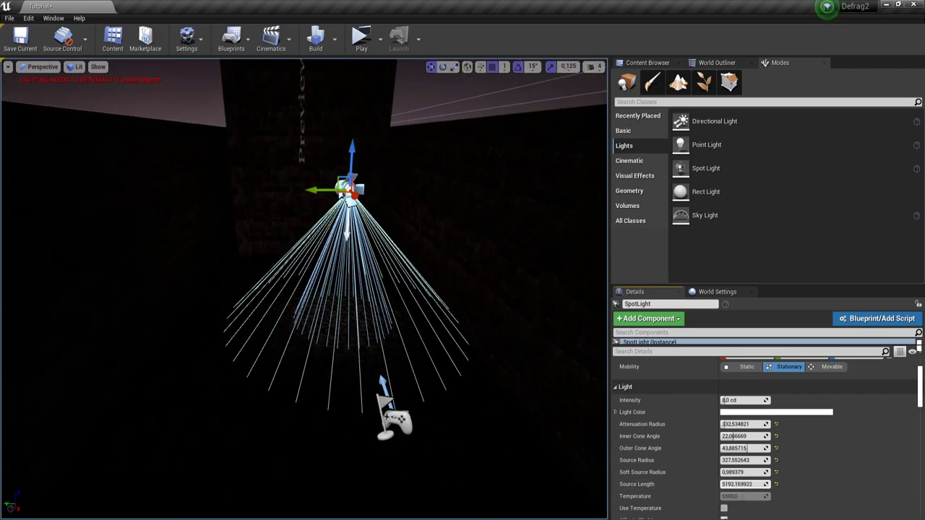
right_drag(304, 289, 376, 318)
right_drag(231, 282, 202, 284)
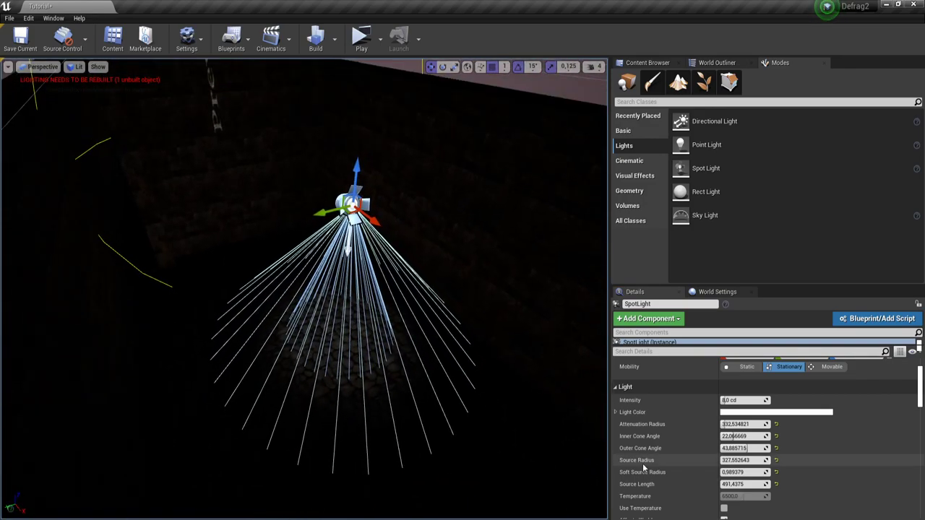
- Reset the spot light's source length, soft source radius, source radius, both cone angles and attenuation radius to their defaults
click(776, 484)
click(777, 472)
click(776, 461)
click(776, 448)
click(776, 436)
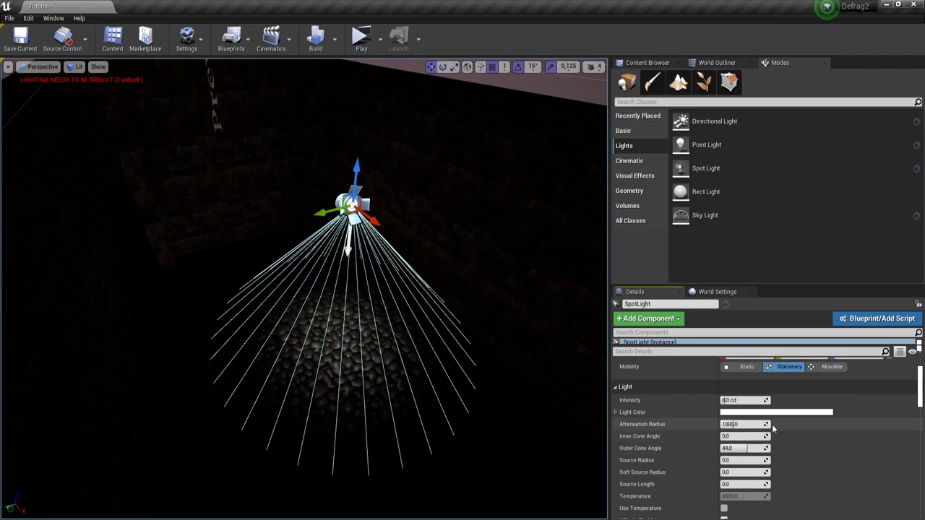
- Raise the spot light higher above the corridor floor
right_drag(376, 335, 313, 345)
drag(307, 186, 305, 72)
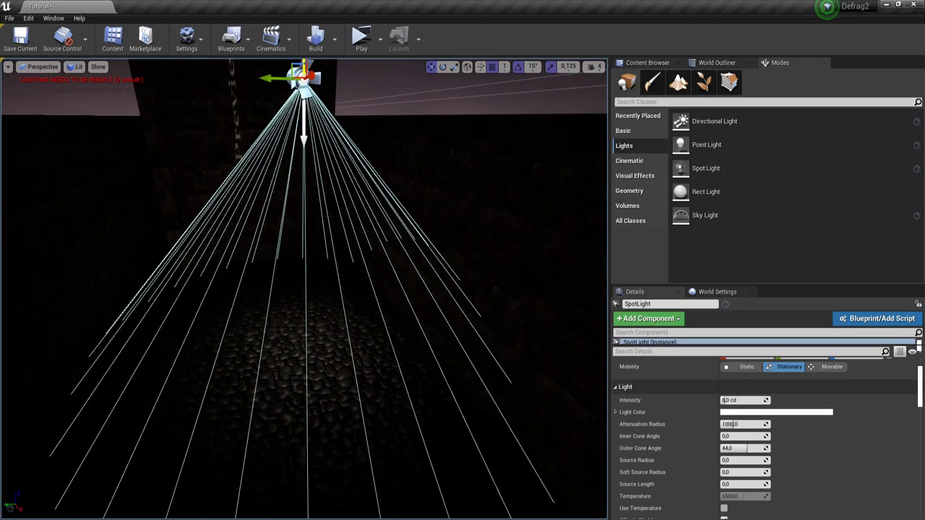
scroll(346, 255, down, 5)
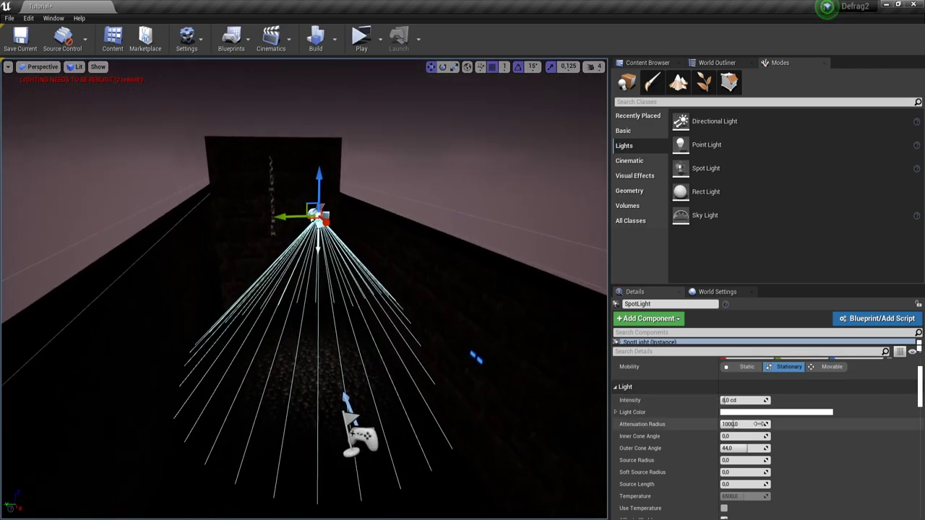
- Set the spot light's intensity to about 66.31 cd, attenuation radius to about 1468.2, outer cone angle to about 23.69 and soft source radius to about 0.84
drag(750, 401, 734, 425)
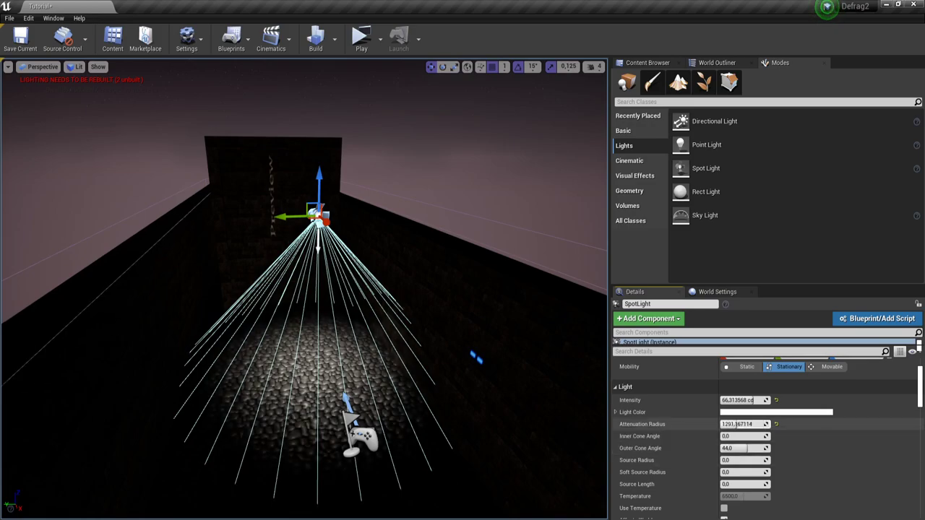
mouse_move(745, 460)
mouse_down()
mouse_move(730, 461)
mouse_move(734, 472)
mouse_move(729, 448)
mouse_move(738, 448)
mouse_up()
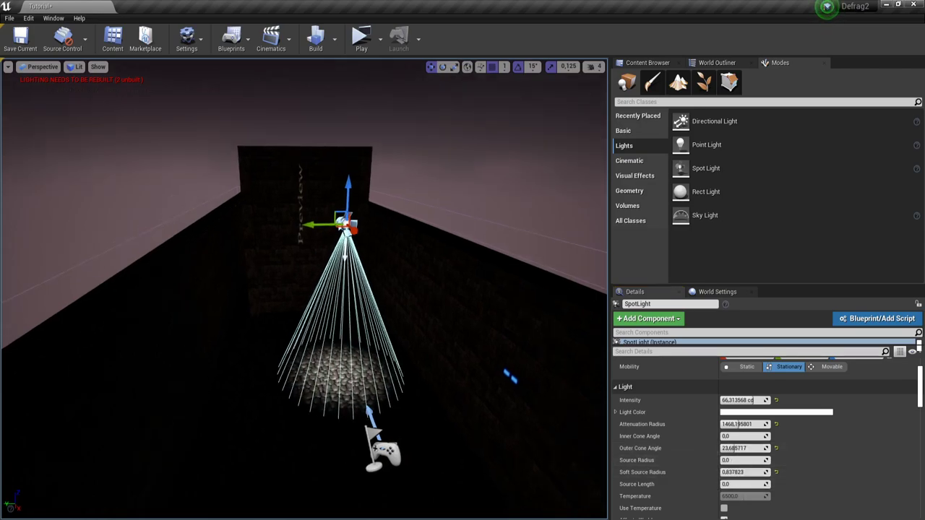
key(w)
right_drag(303, 289, 305, 336)
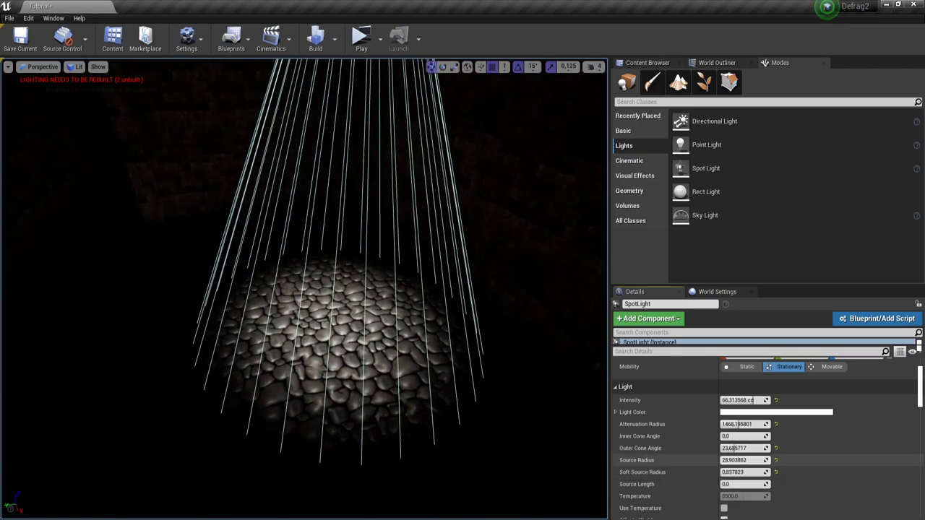
- Reset the spot light's source radius and try a source length of about 1149.2
drag(772, 463, 764, 484)
click(775, 460)
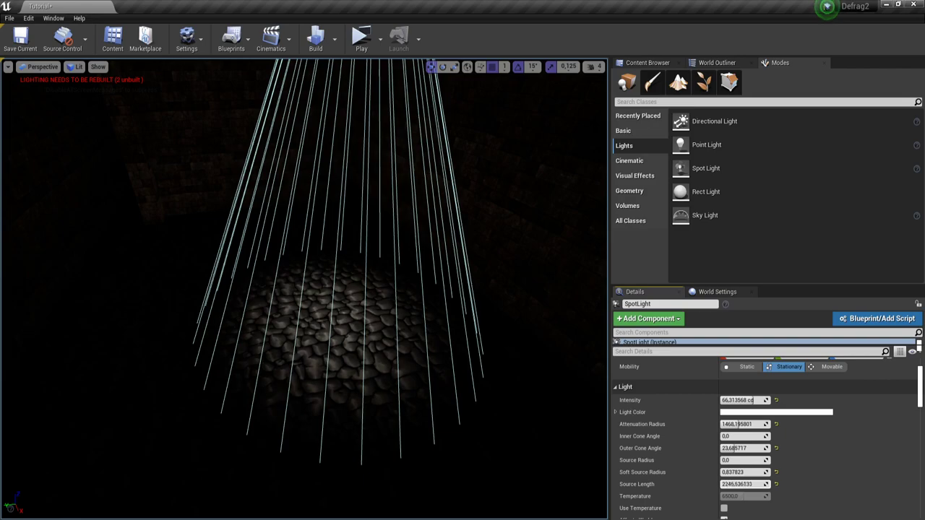
right_drag(449, 325, 448, 246)
right_drag(293, 267, 289, 261)
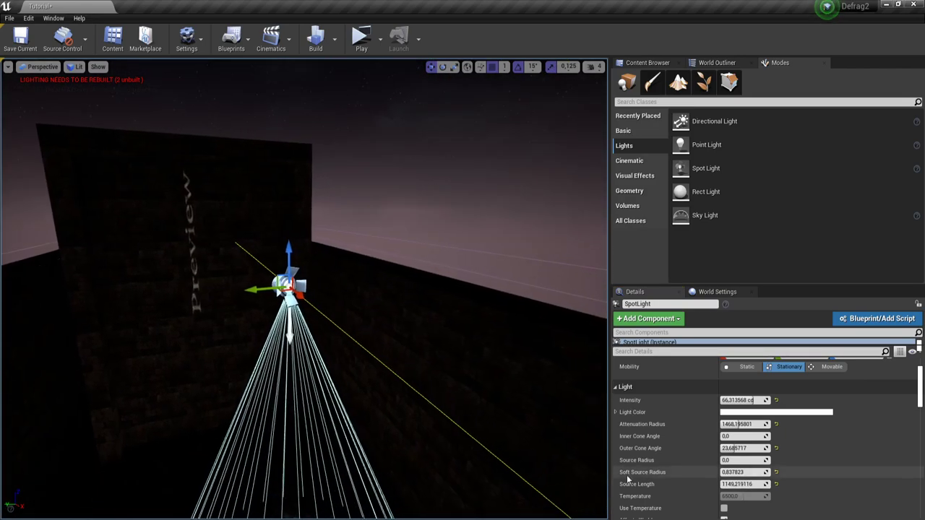
right_drag(520, 391, 521, 445)
- Set the inner cone angle to about 10.78 and outer cone angle to about 35.72, and reset the attenuation radius to 1000
mouse_move(738, 437)
mouse_down()
mouse_move(755, 437)
mouse_move(746, 425)
mouse_up()
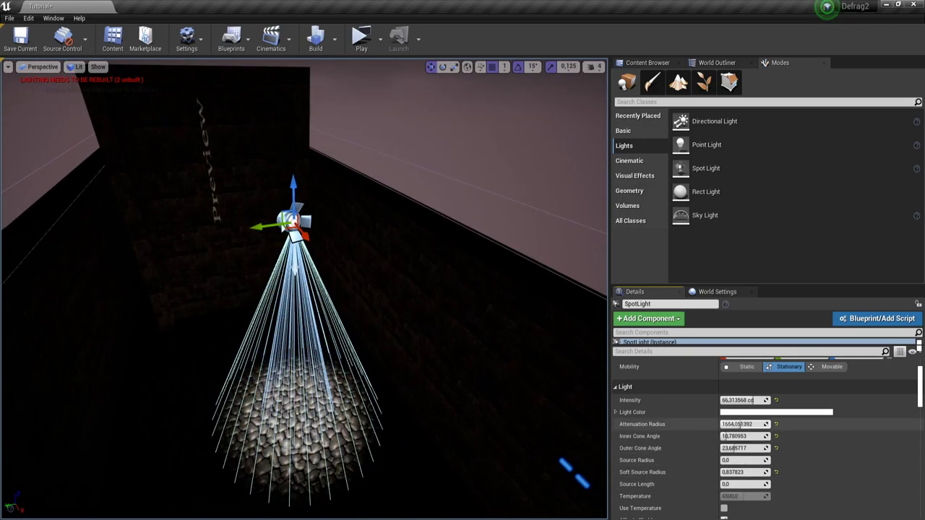
click(777, 425)
drag(744, 448, 759, 448)
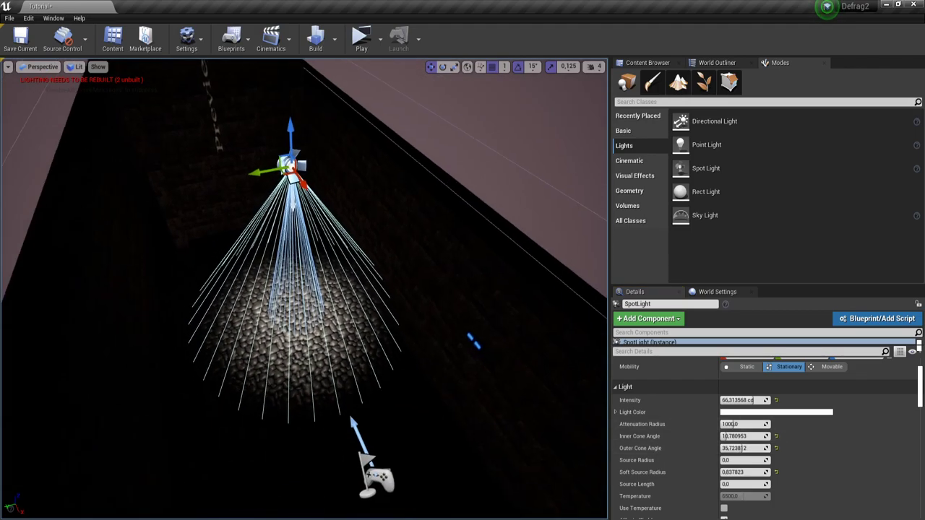
- Inspect the spot light's pool of light on the corridor floor and delete the spot light
mouse_move(390, 361)
right_down()
mouse_move(394, 347)
mouse_move(369, 360)
mouse_move(289, 347)
right_up()
click(390, 361)
click(573, 351)
right_drag(574, 351, 629, 351)
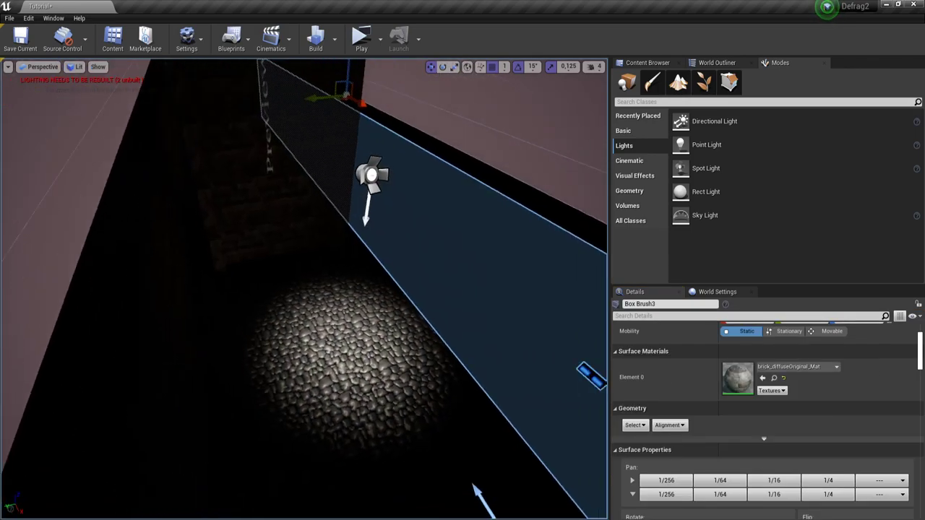
right_drag(283, 369, 333, 354)
scroll(283, 369, up, 2)
scroll(283, 368, down, 4)
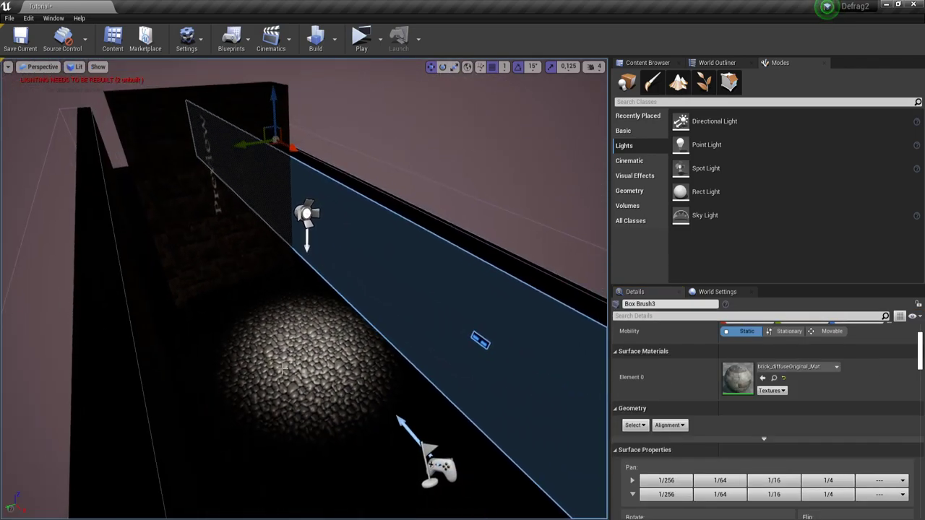
click(298, 234)
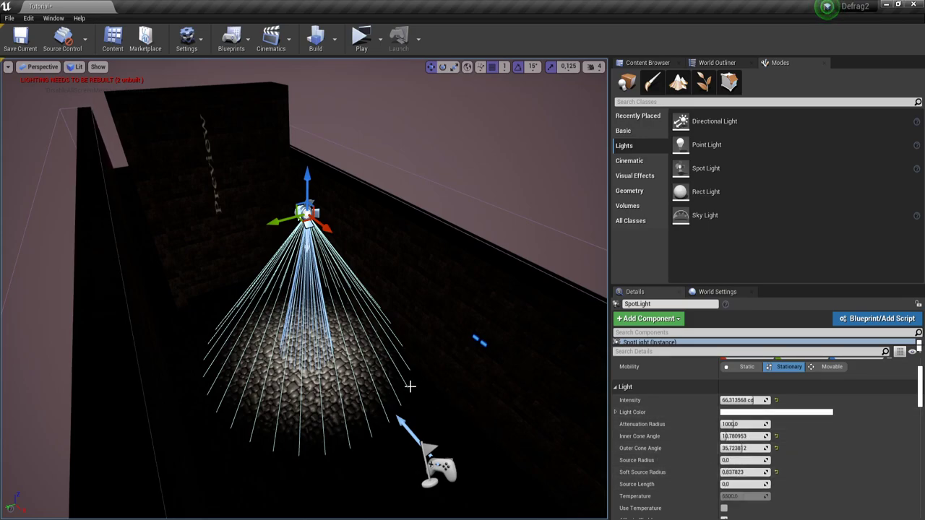
key(Delete)
- Place a rect light in the corridor and adjust its height and sideways position between the walls
drag(707, 192, 315, 243)
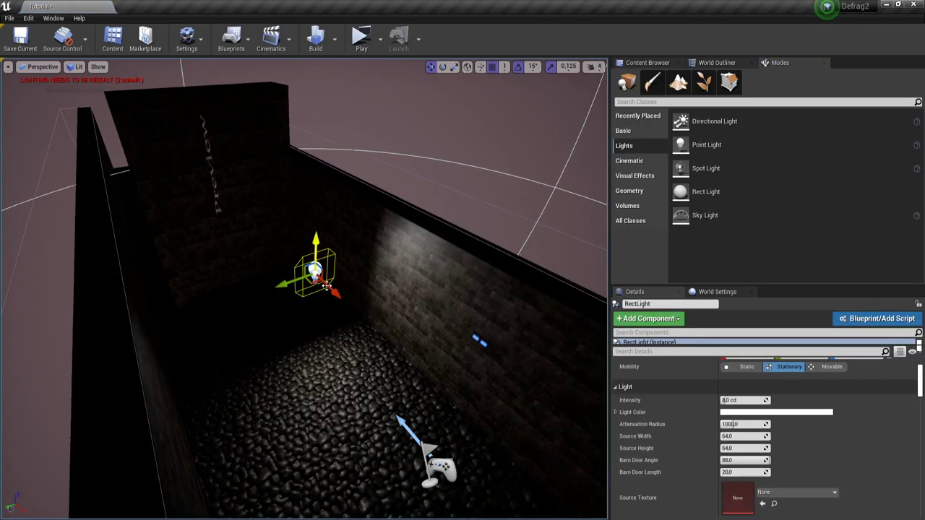
right_drag(341, 329, 340, 334)
drag(317, 233, 316, 271)
right_drag(318, 278, 527, 282)
right_drag(365, 280, 427, 284)
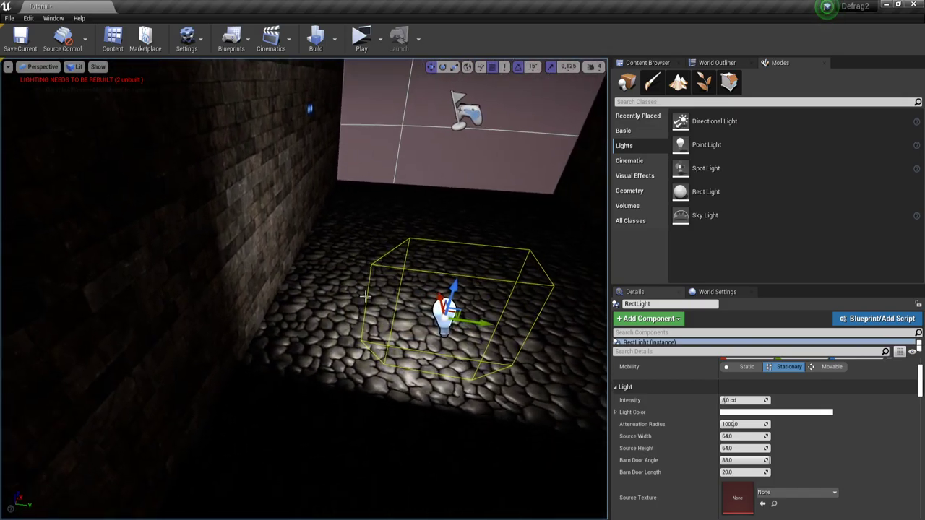
right_drag(389, 343, 217, 347)
drag(347, 234, 255, 256)
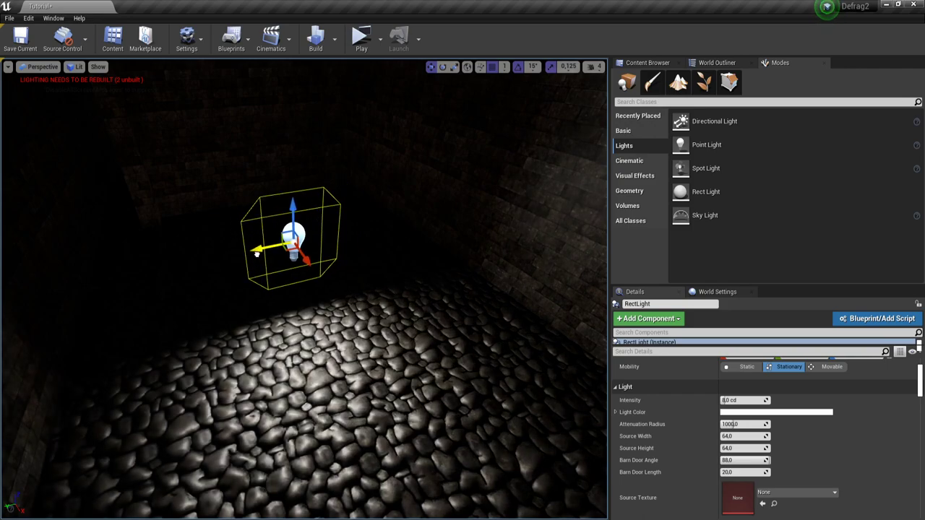
- Set the rect light's attenuation radius to about 304.79, source width to about 67.68 and source height to about 130.77
right_drag(453, 335, 325, 325)
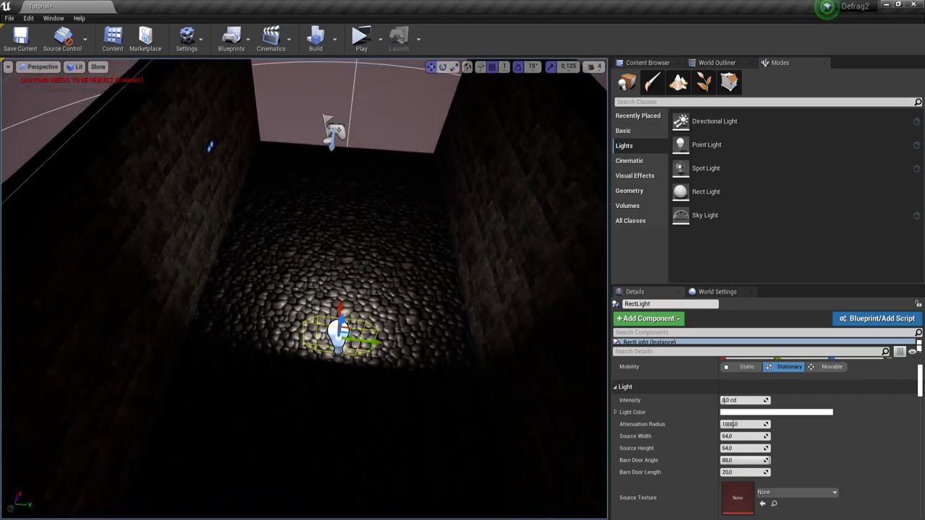
alt+drag(209, 147, 168, 227)
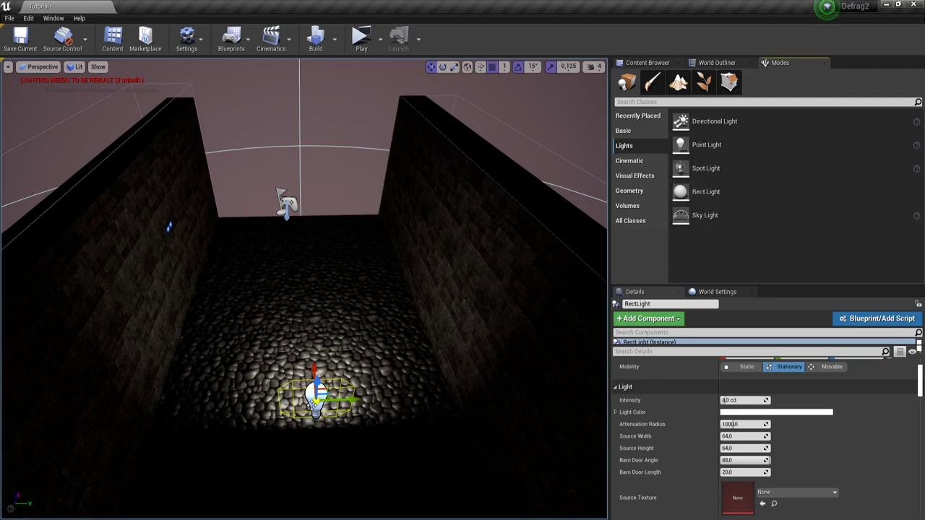
right_drag(348, 381, 123, 375)
alt+drag(390, 289, 408, 400)
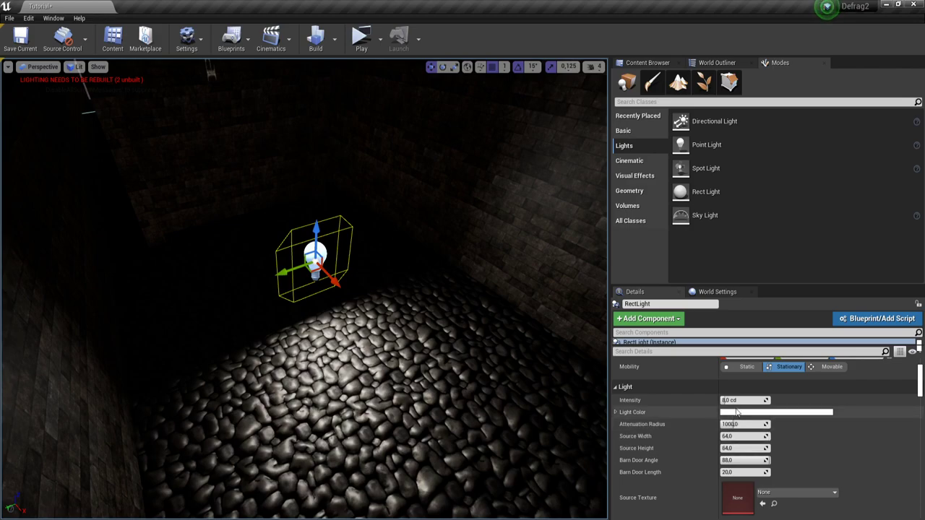
drag(738, 426, 756, 449)
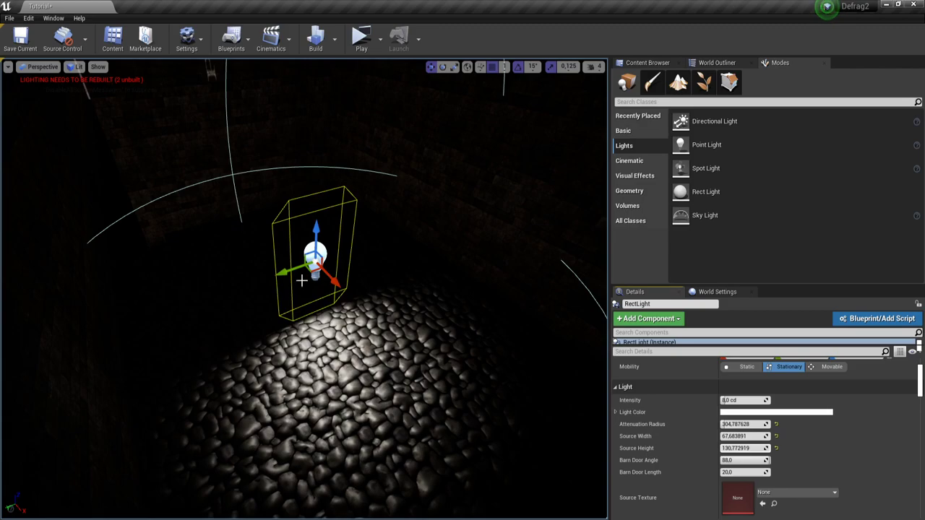
- Try a narrower barn door angle of about 16.29 on the rect light and compare the lit floor
drag(756, 460, 731, 464)
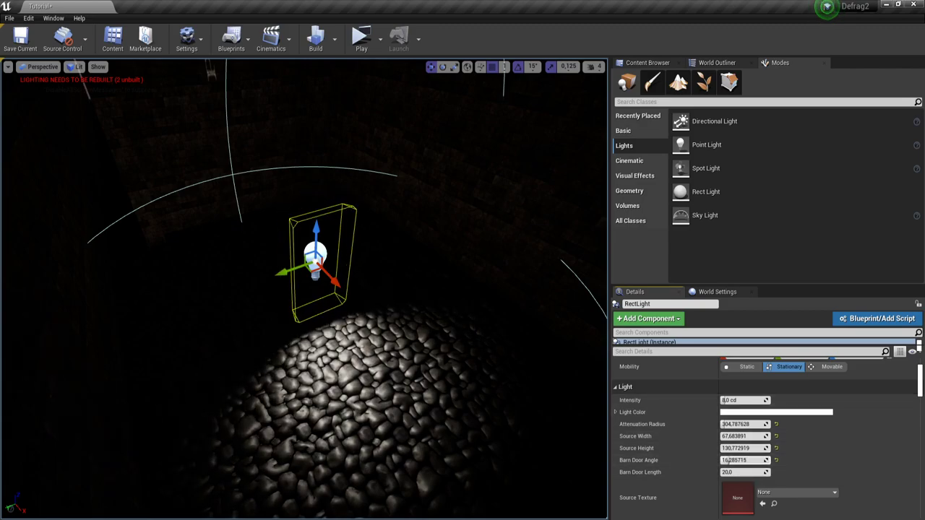
key(w)
right_drag(444, 370, 444, 353)
mouse_move(744, 460)
mouse_down()
mouse_move(773, 460)
mouse_move(735, 461)
mouse_up()
right_drag(475, 364, 589, 336)
right_drag(462, 326, 534, 401)
- Set the barn door angle to about 36, try different barn door lengths and reset the length to 20
drag(751, 460, 777, 472)
right_drag(463, 347, 340, 314)
drag(752, 472, 723, 472)
click(777, 473)
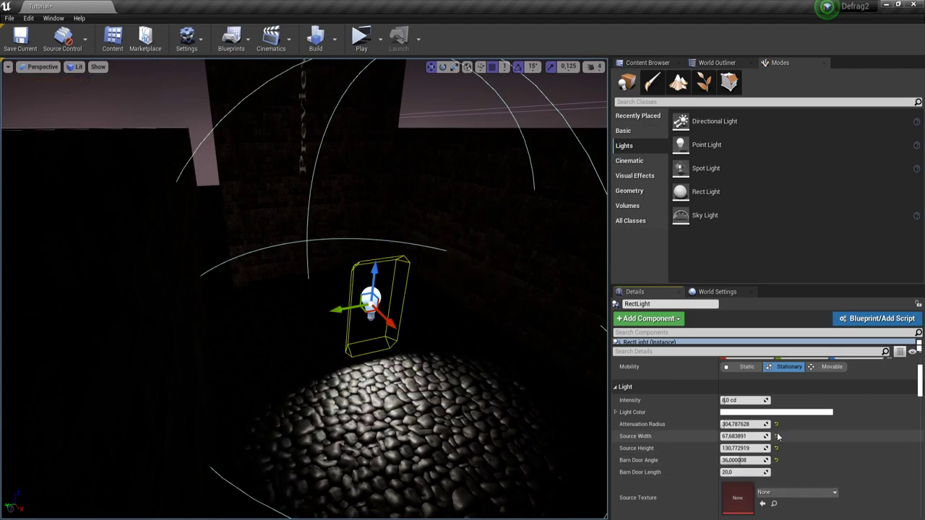
- Delete the rect light from the corridor
click(449, 337)
key(Delete)
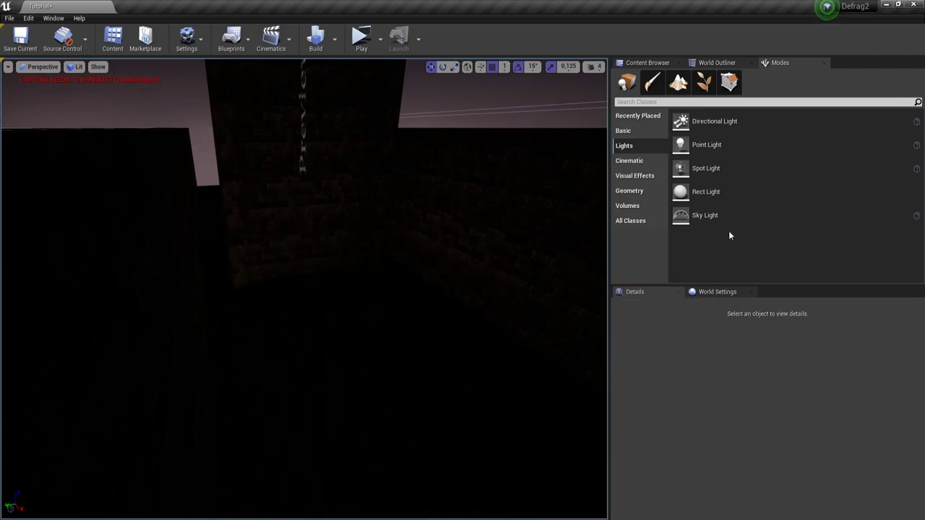
- Place a sky light on the corridor floor in front of the door and review its cubemap and intensity settings
mouse_move(705, 215)
mouse_down()
mouse_move(379, 322)
mouse_move(352, 321)
mouse_move(357, 243)
mouse_up()
right_drag(439, 326, 398, 301)
key(w)
scroll(766, 465, down, 3)
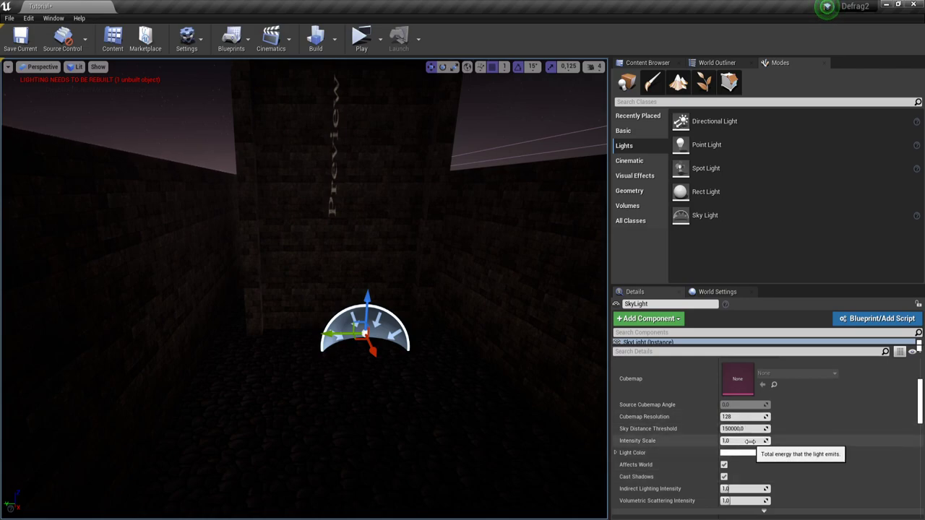
click(745, 417)
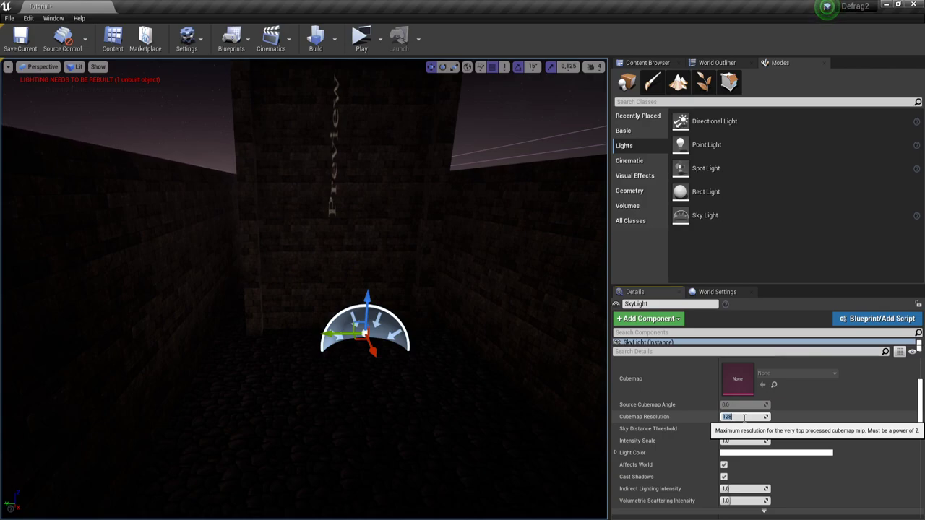
click(804, 412)
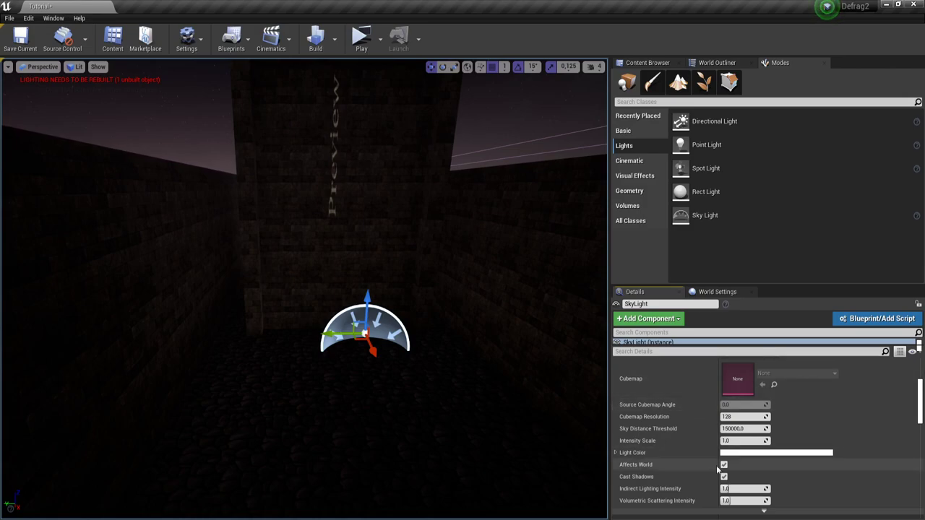
- Turn off the sky light's shadow casting and try intensity scales of 0 and 2
right_drag(536, 399, 553, 389)
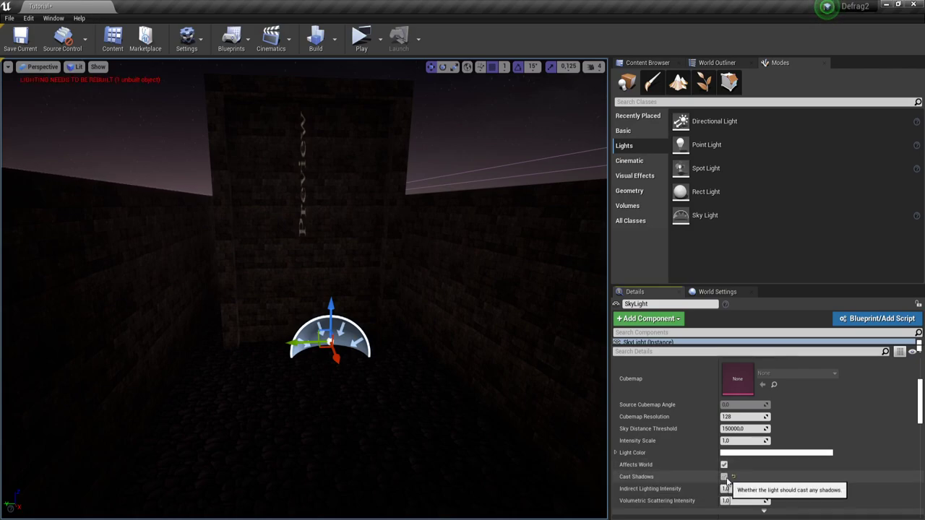
mouse_move(732, 441)
mouse_down()
mouse_move(767, 441)
mouse_move(716, 441)
mouse_up()
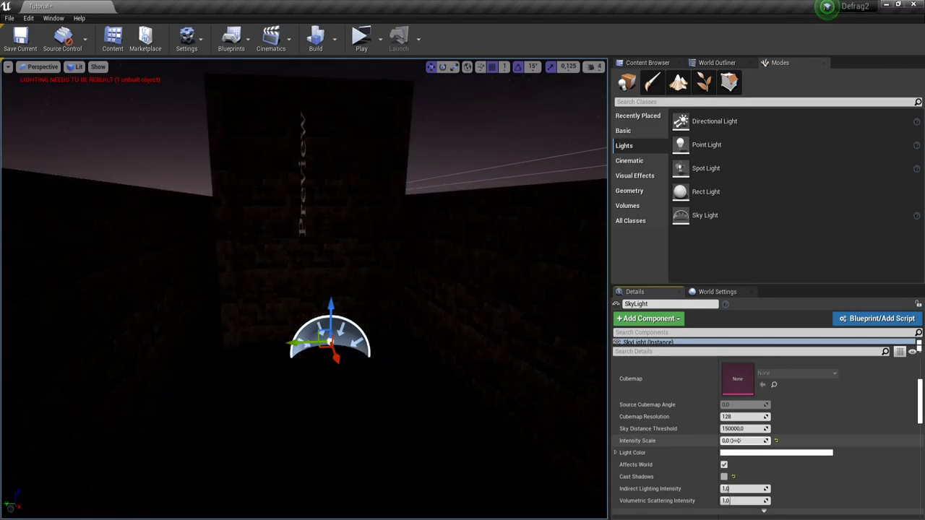
text(2)
key(Return)
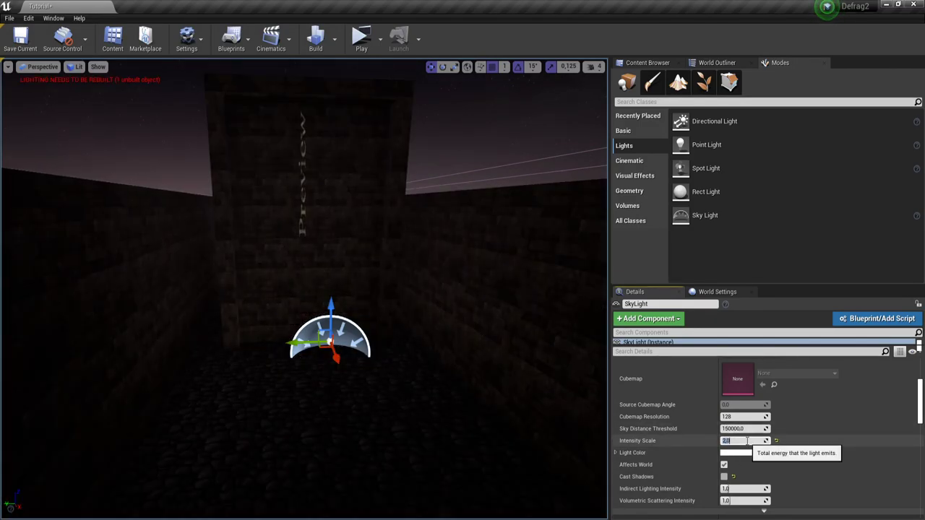
- Examine the sky light's effect on the corridor from outside, inside and above the walls
key(s)
right_drag(477, 361, 441, 383)
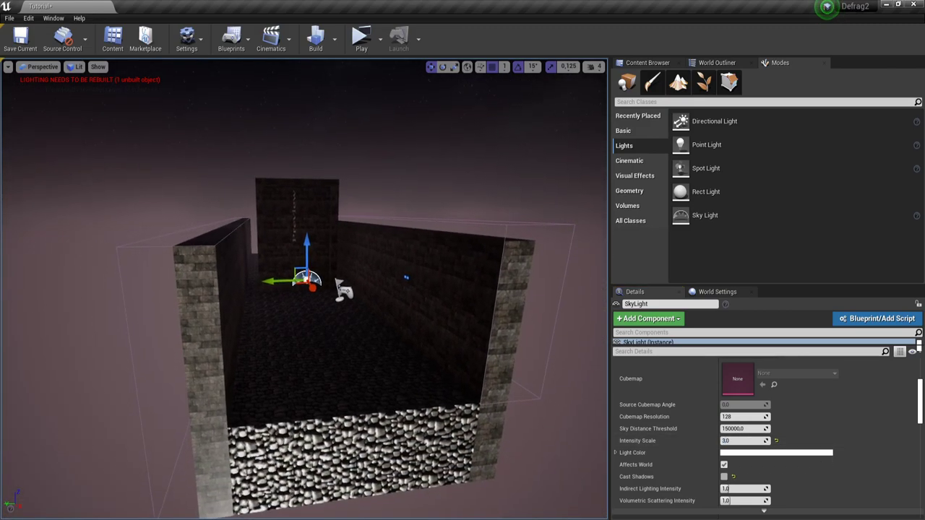
right_drag(256, 322, 256, 293)
key(w)
key(w)
right_drag(269, 347, 302, 351)
key(w)
key(s)
key(w)
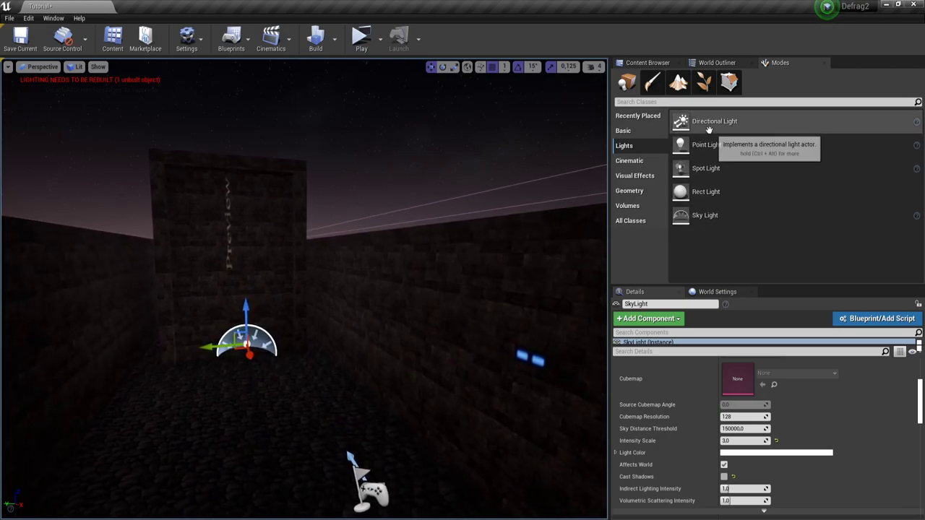
right_drag(270, 378, 269, 376)
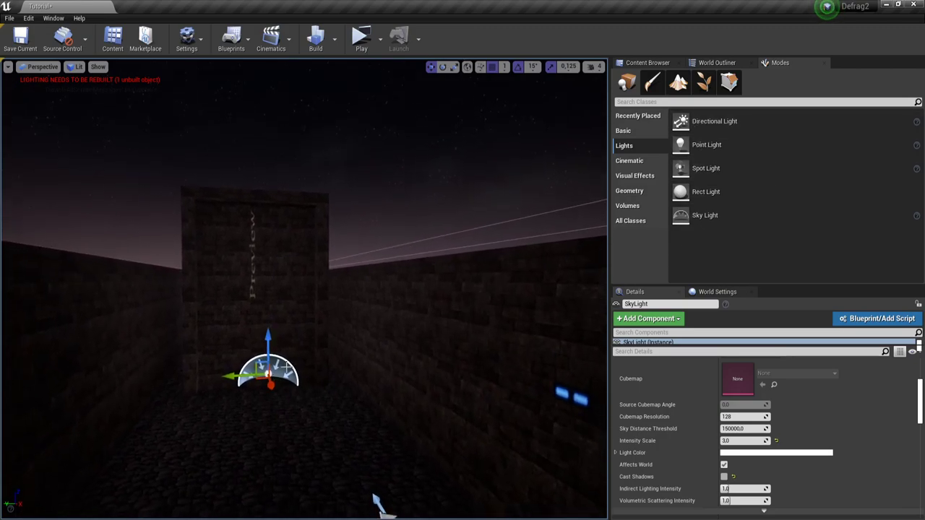
right_drag(433, 383, 425, 432)
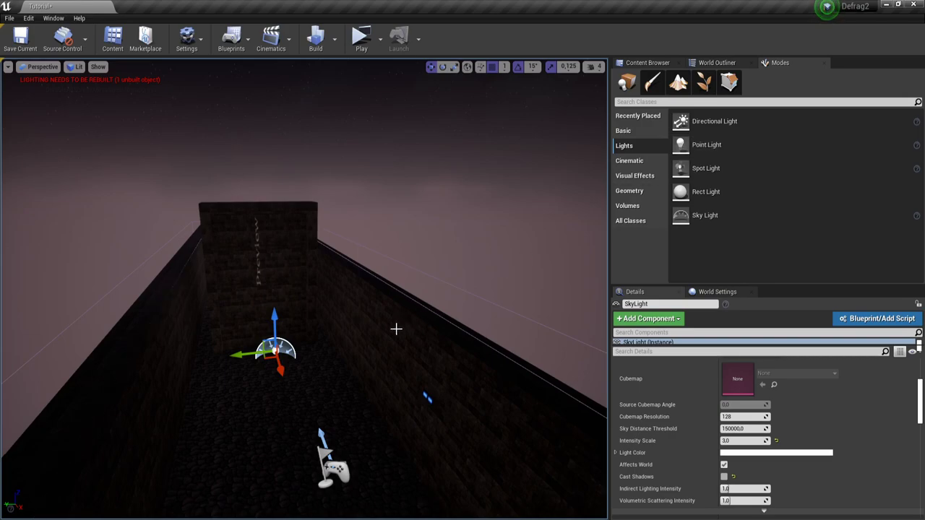
right_drag(337, 362, 403, 376)
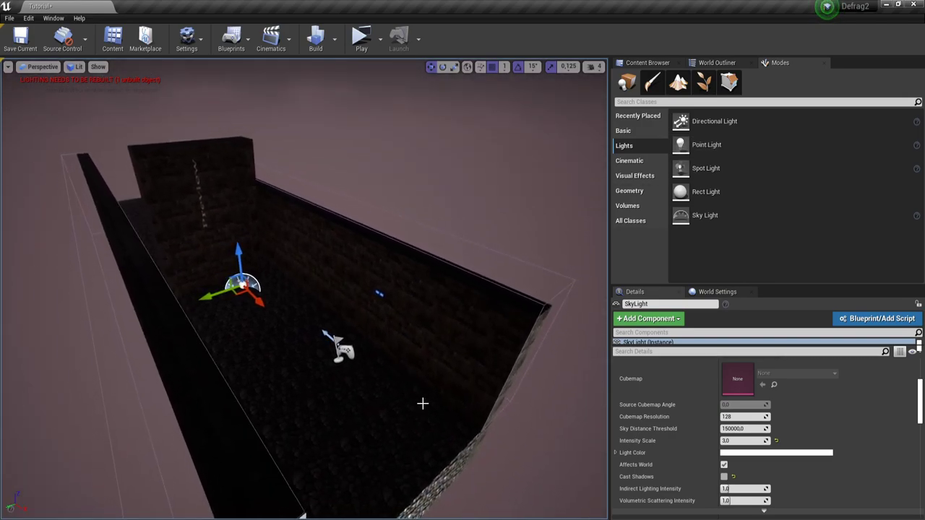
right_drag(335, 356, 355, 368)
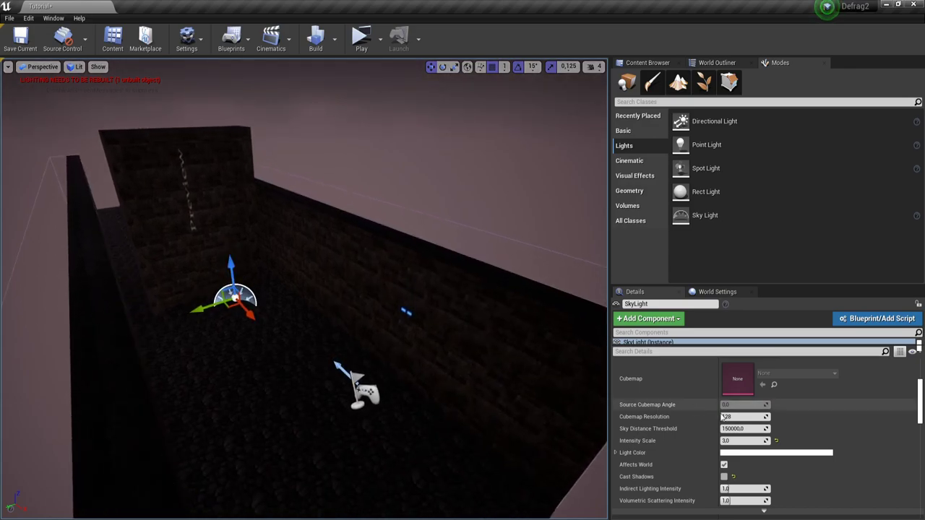
- Change the sky light's color to light turquoise and set its intensity scale to about 96.06
click(751, 453)
click(634, 347)
drag(635, 347, 564, 341)
click(686, 494)
right_drag(378, 343, 363, 326)
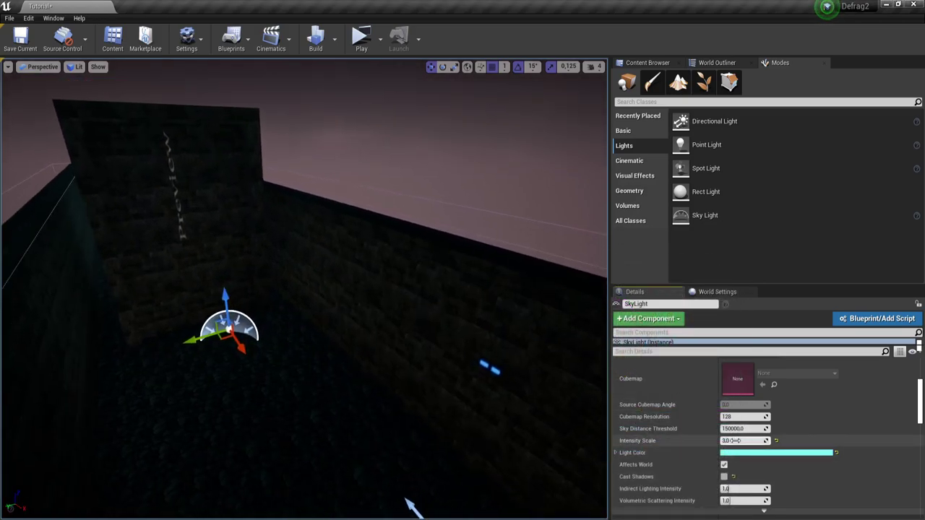
drag(735, 440, 780, 440)
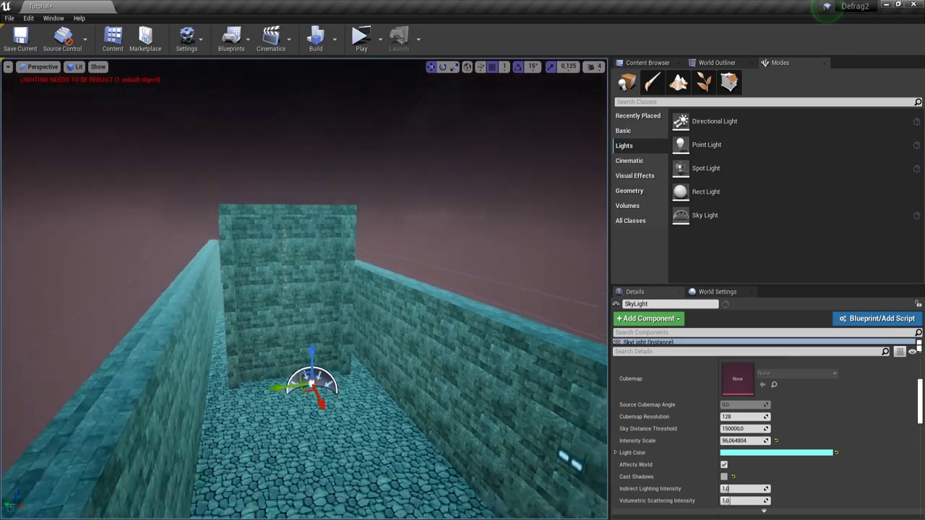
right_drag(304, 289, 290, 340)
right_drag(469, 316, 488, 246)
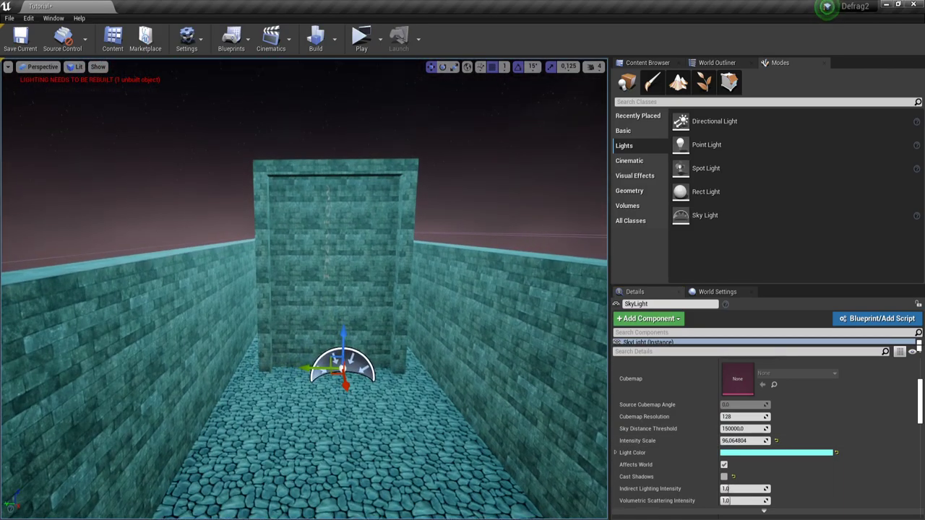
- Compare the sky light's shadow casting on and off, leave it on, and delete the sky light from the corridor
click(724, 477)
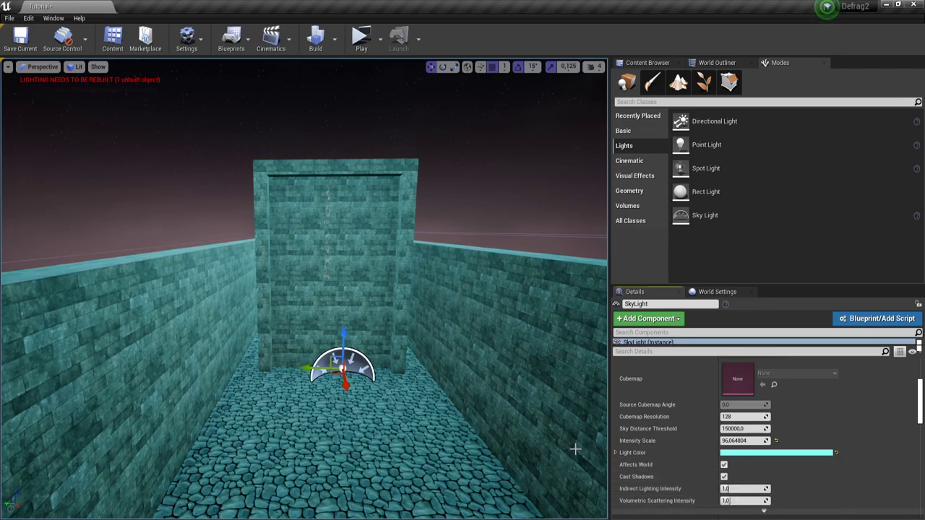
click(724, 477)
click(724, 477)
right_drag(470, 409, 488, 430)
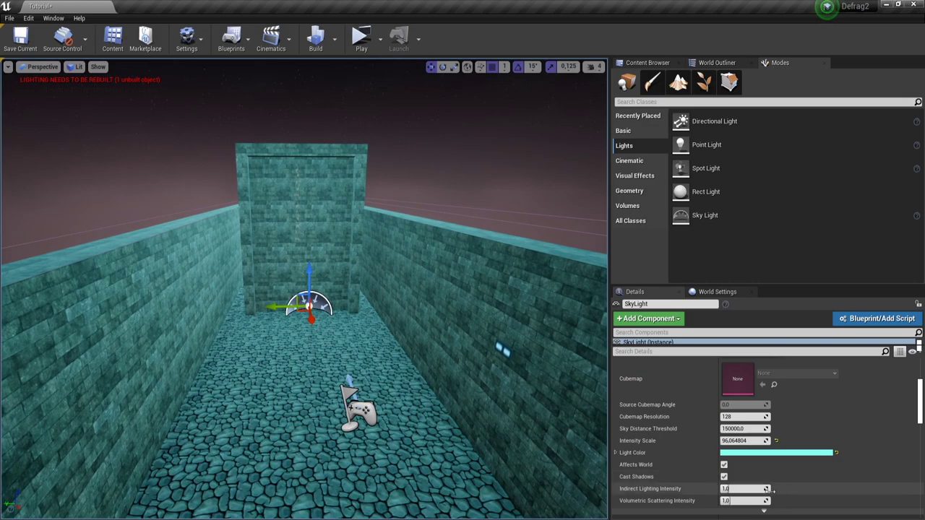
right_drag(429, 372, 429, 349)
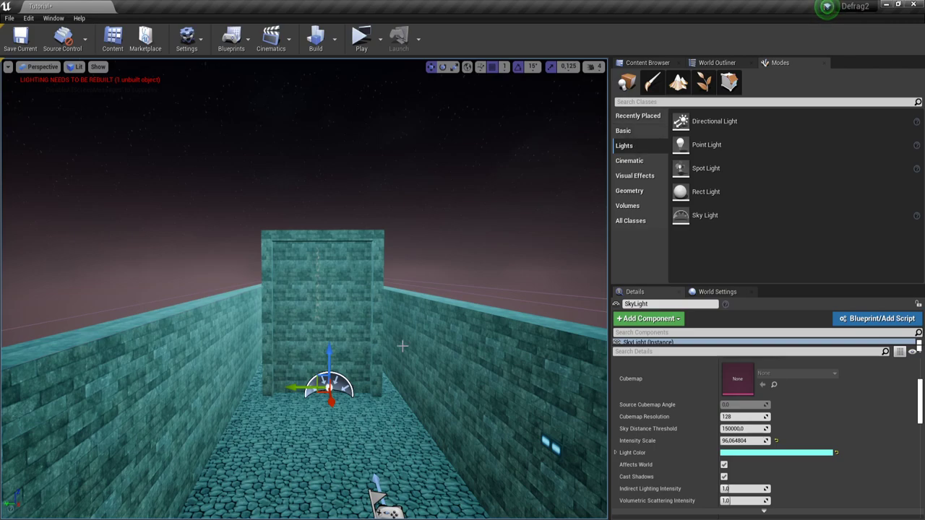
key(Delete)
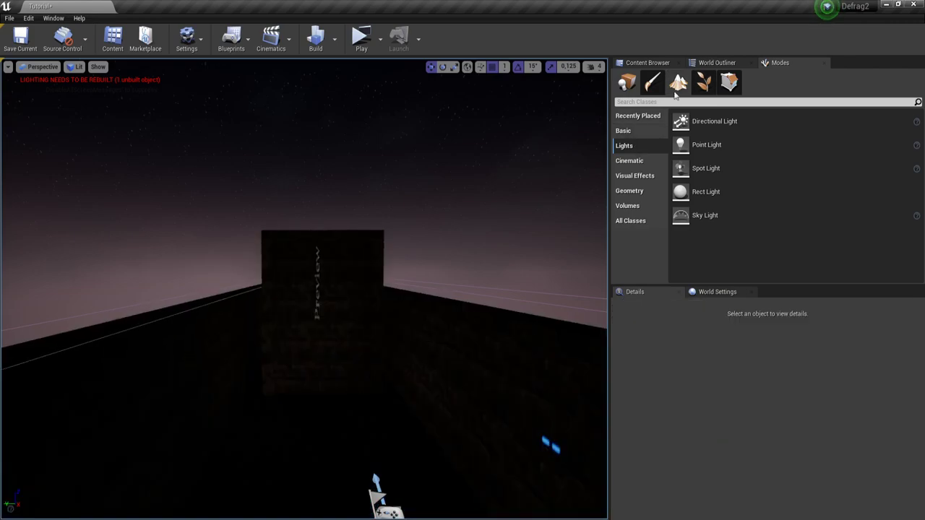
- Switch to geometry editing with the Unlit view mode and select the top face of the corridor's side wall brush
click(730, 83)
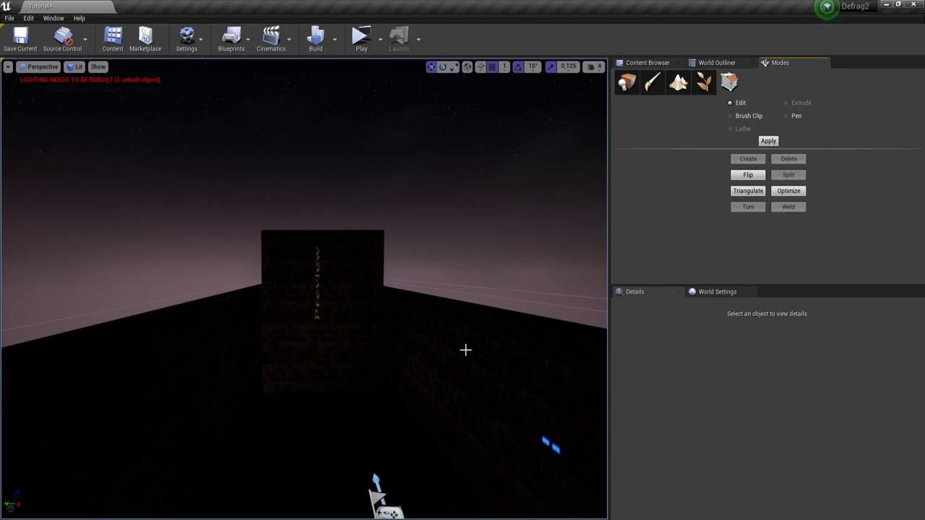
mouse_move(378, 372)
right_down()
mouse_move(378, 357)
mouse_move(378, 383)
right_up()
click(76, 68)
click(90, 99)
mouse_move(467, 353)
right_down()
mouse_move(467, 376)
mouse_move(579, 354)
right_up()
click(467, 354)
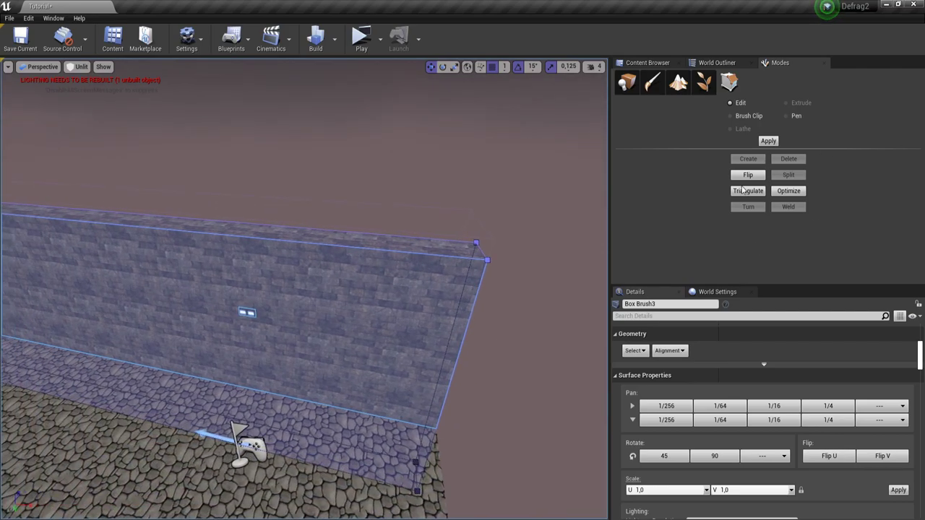
click(410, 252)
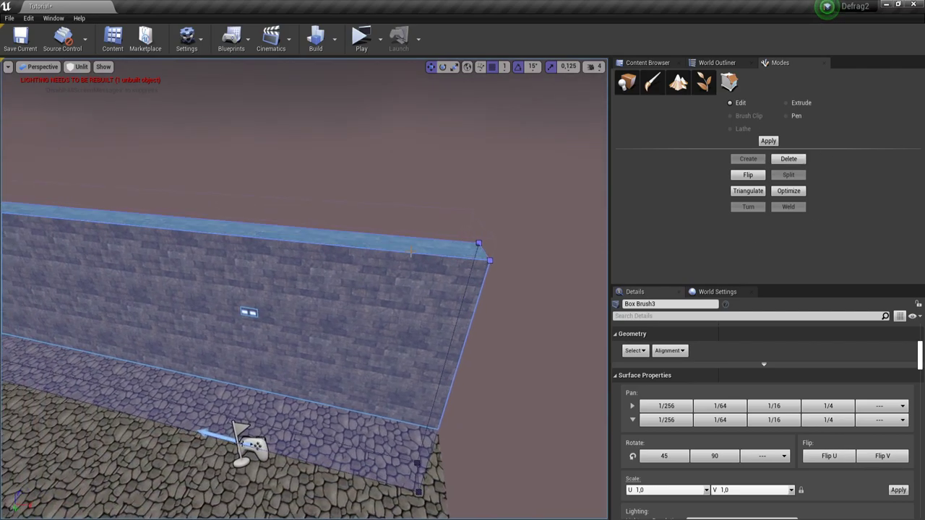
click(408, 256)
- Duplicate the corridor's side wall brush in placement mode and move the copy out beyond the corridor's open end
mouse_move(408, 256)
right_down()
mouse_move(383, 260)
mouse_move(407, 278)
mouse_move(383, 285)
mouse_move(408, 282)
right_up()
scroll(408, 278, down, 5)
key(shift+1)
click(355, 340)
right_drag(354, 340, 416, 334)
right_drag(354, 283, 81, 195)
click(362, 252)
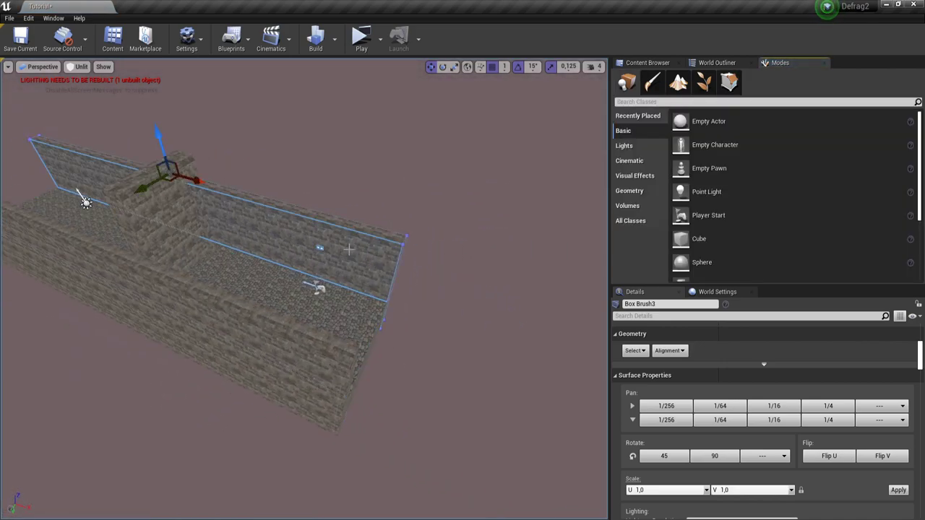
alt+drag(193, 177, 569, 280)
- Shorten the copied wall in a side wireframe view by moving its two corridor-end vertices toward its far end, and return to perspective
key(shift+5)
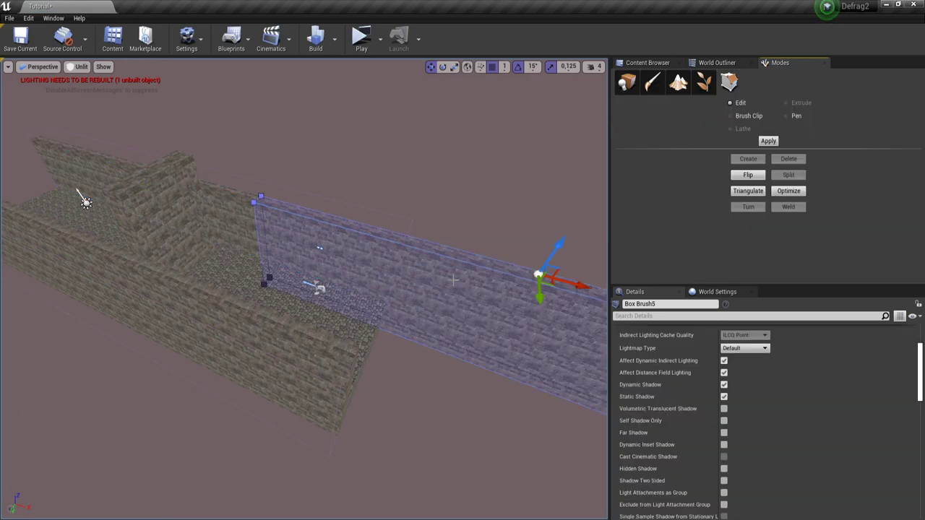
key(alt+k)
scroll(282, 298, down, 5)
drag(222, 269, 288, 333)
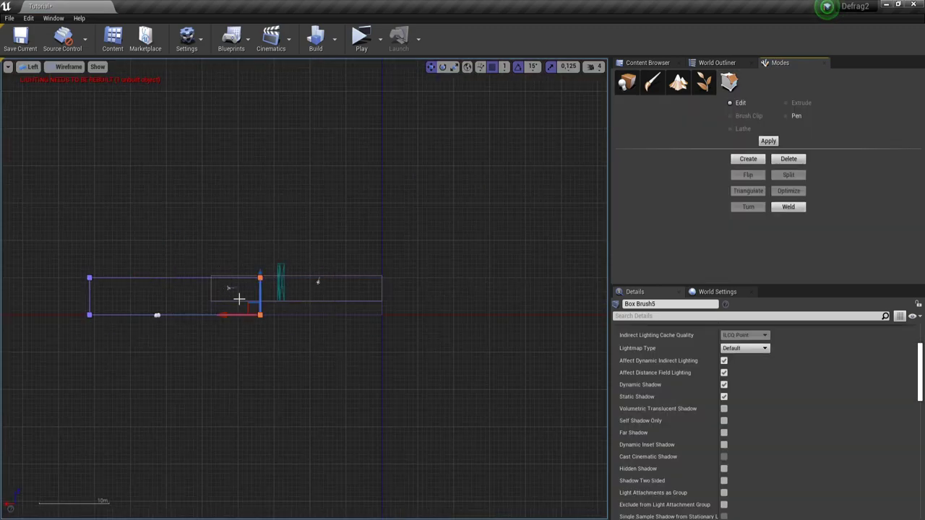
drag(231, 313, 79, 301)
scroll(113, 309, up, 4)
key(alt+h)
key(alt+g)
- Select a vertical corner edge of the shortened wall block and split the brush horizontally across it
right_drag(341, 302, 341, 303)
click(341, 302)
click(319, 289)
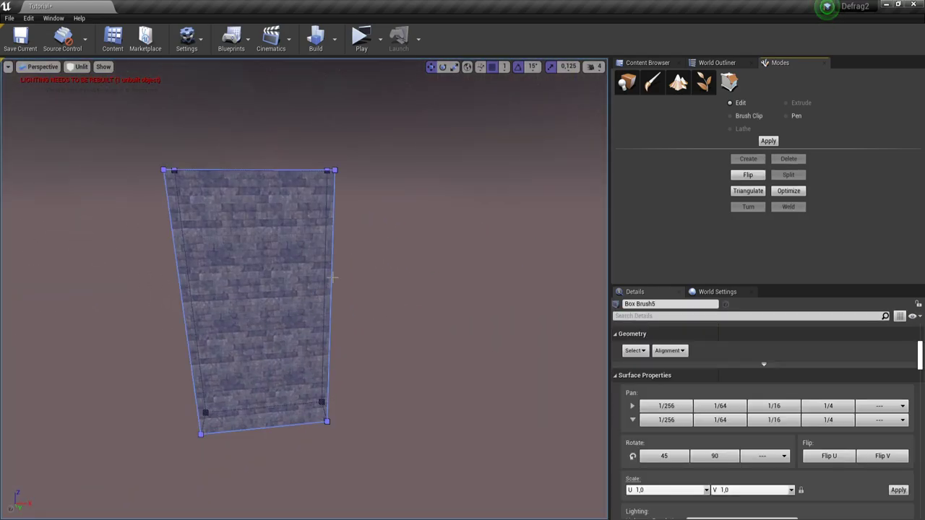
click(331, 278)
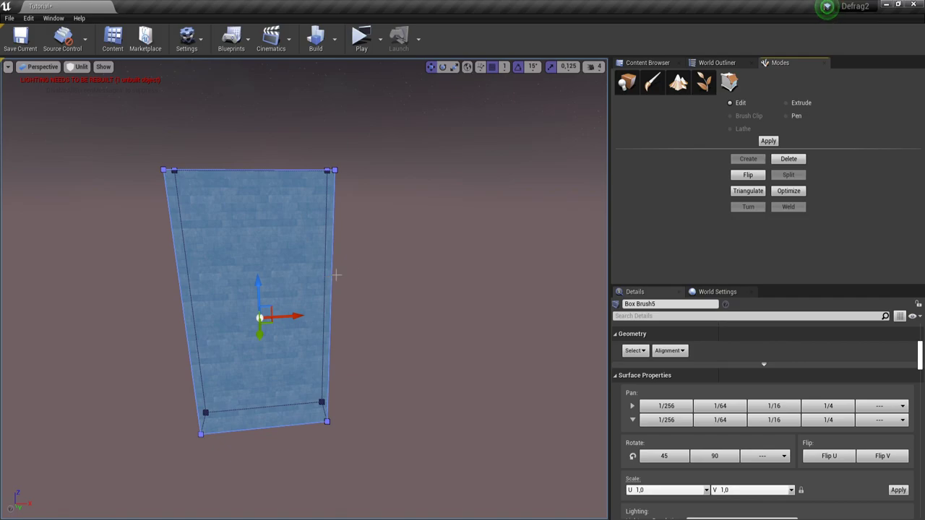
click(335, 269)
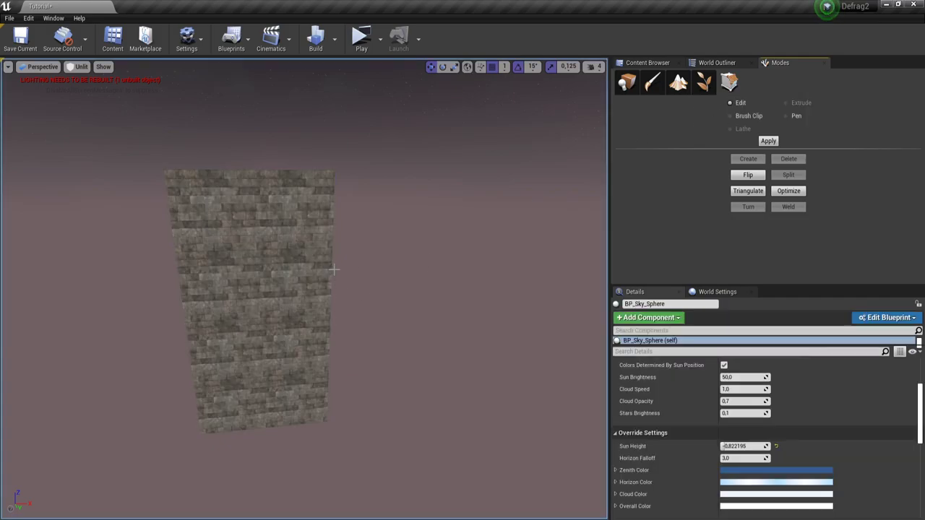
click(330, 275)
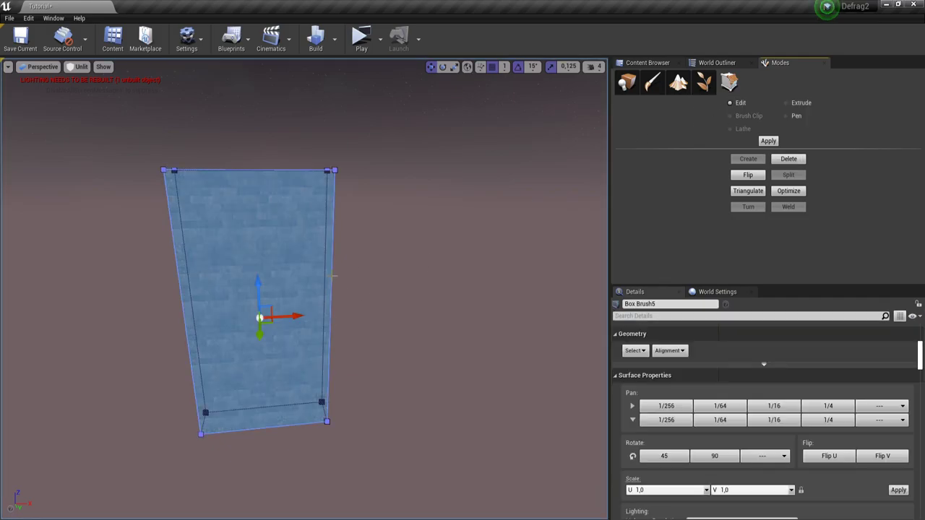
scroll(332, 276, up, 5)
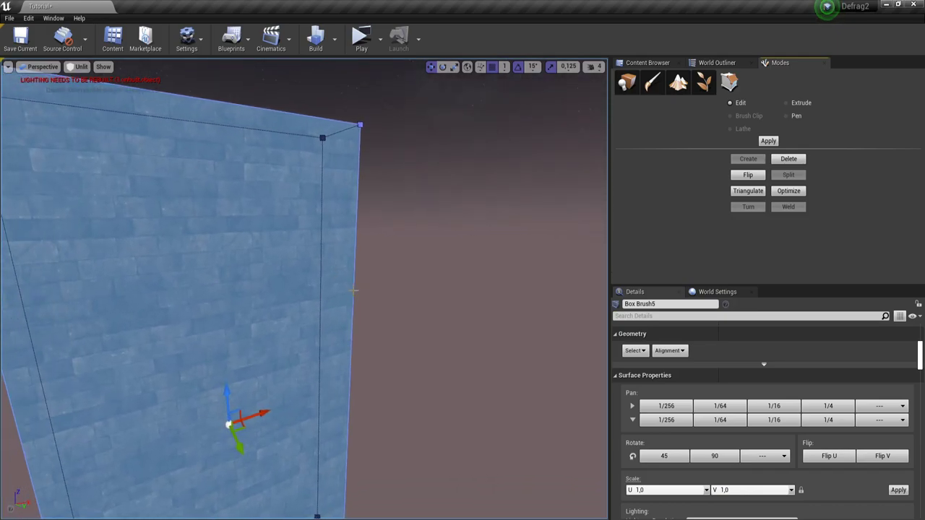
click(354, 291)
scroll(399, 292, down, 5)
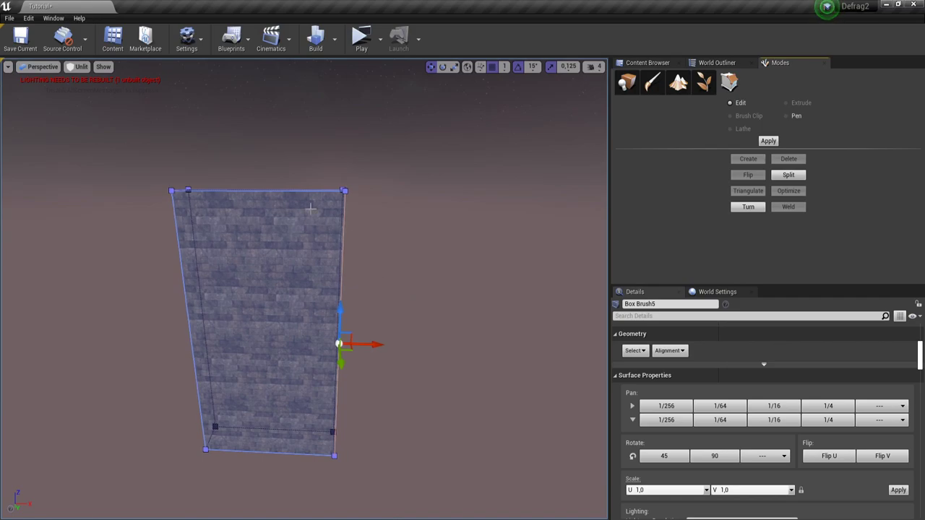
mouse_move(330, 259)
right_down()
mouse_move(265, 260)
mouse_move(318, 278)
mouse_move(268, 271)
right_up()
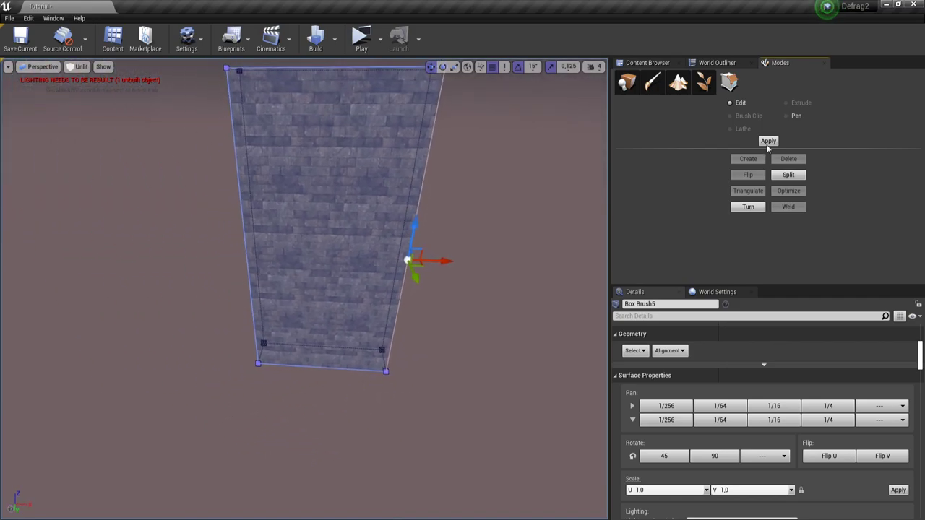
click(790, 181)
right_drag(426, 273, 339, 269)
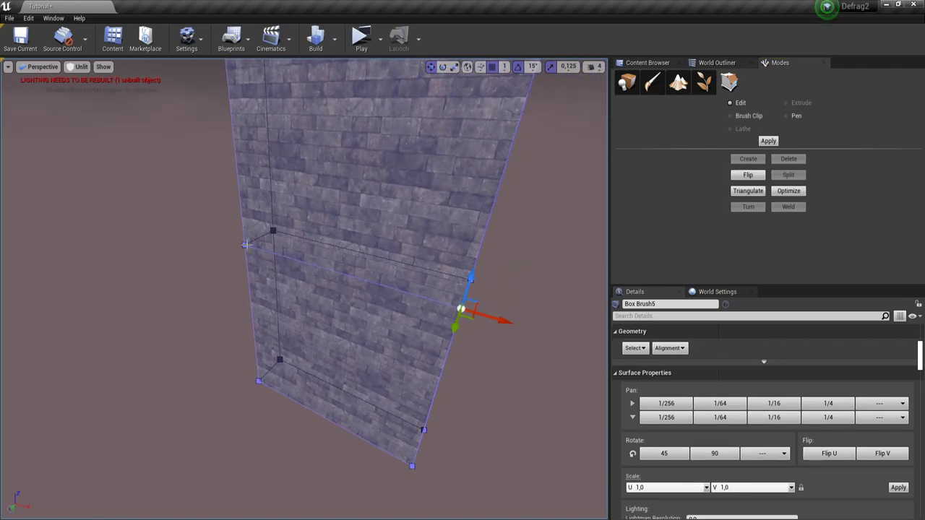
- Select the split block's new horizontal edge and try individual parts, ending with only the lower front face selected
mouse_move(389, 225)
right_down()
mouse_move(289, 235)
mouse_move(389, 224)
right_up()
click(348, 254)
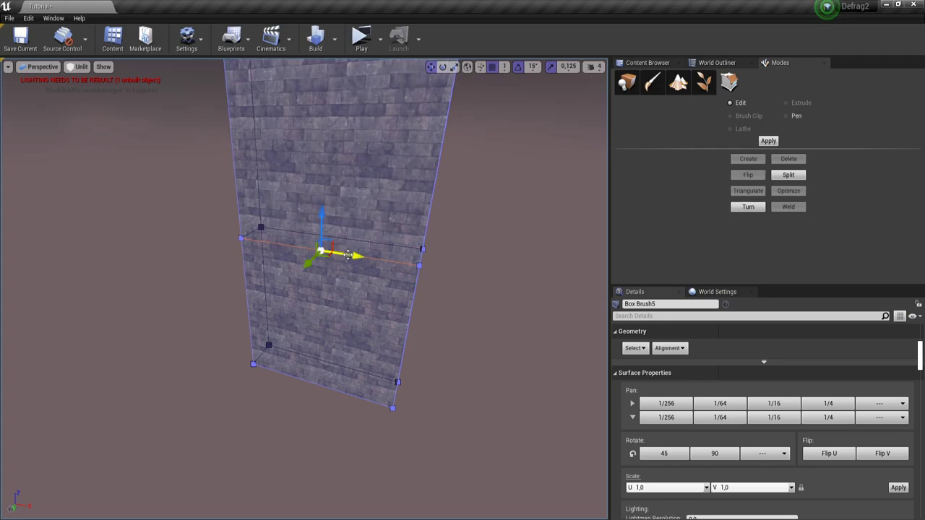
right_drag(348, 254, 349, 237)
key(s)
click(387, 292)
click(389, 306)
click(362, 316)
click(343, 261)
click(339, 329)
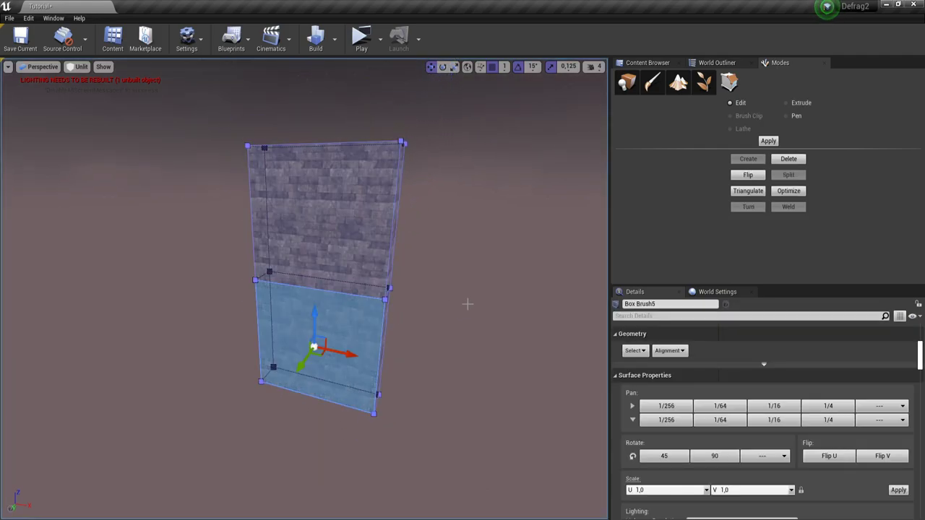
- Switch to placement mode and alternately select the block's upper and lower front faces, ending with the lower one
key(shift+1)
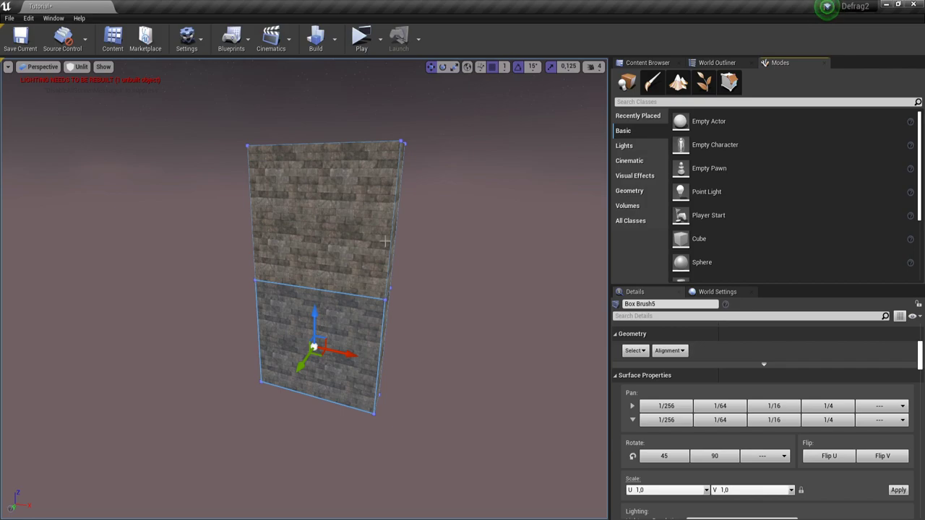
right_drag(353, 336, 345, 305)
click(355, 350)
click(363, 297)
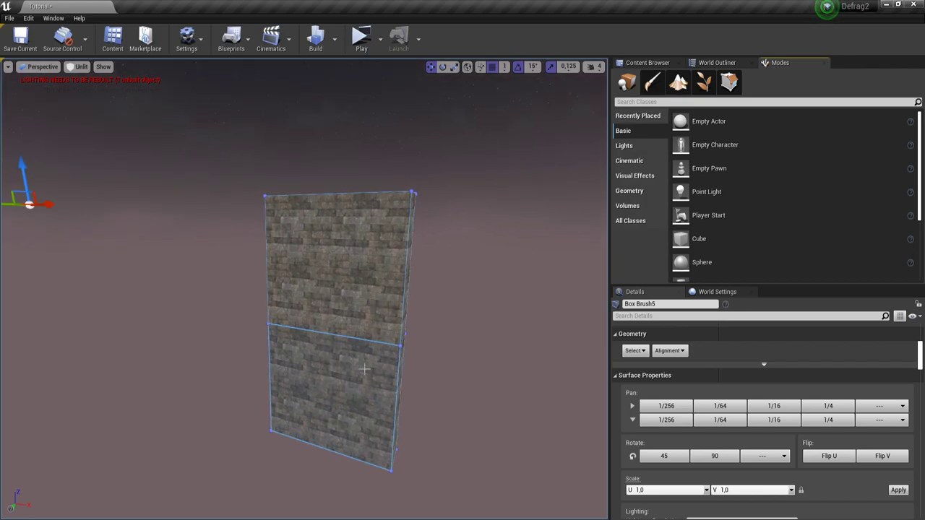
click(368, 319)
click(364, 370)
click(368, 301)
click(364, 371)
right_drag(364, 370, 275, 365)
right_drag(462, 380, 550, 378)
click(454, 360)
click(443, 397)
- Apply the i_grate material from TutorialMap's Materials folder to the lower front face and view it from several angles
click(647, 62)
click(654, 173)
click(752, 156)
click(788, 152)
scroll(720, 440, down, 3)
scroll(722, 438, up, 4)
click(762, 383)
right_drag(477, 391, 294, 162)
key(w)
key(s)
key(s)
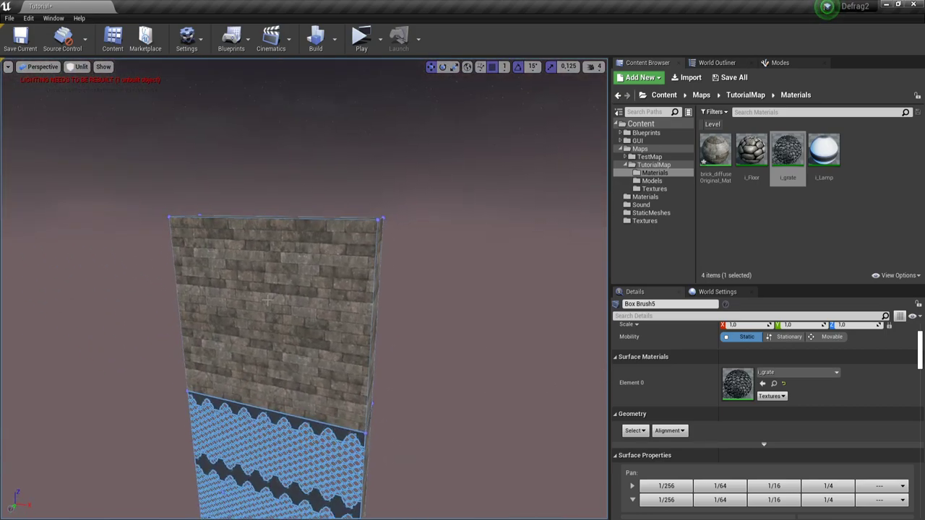
click(380, 224)
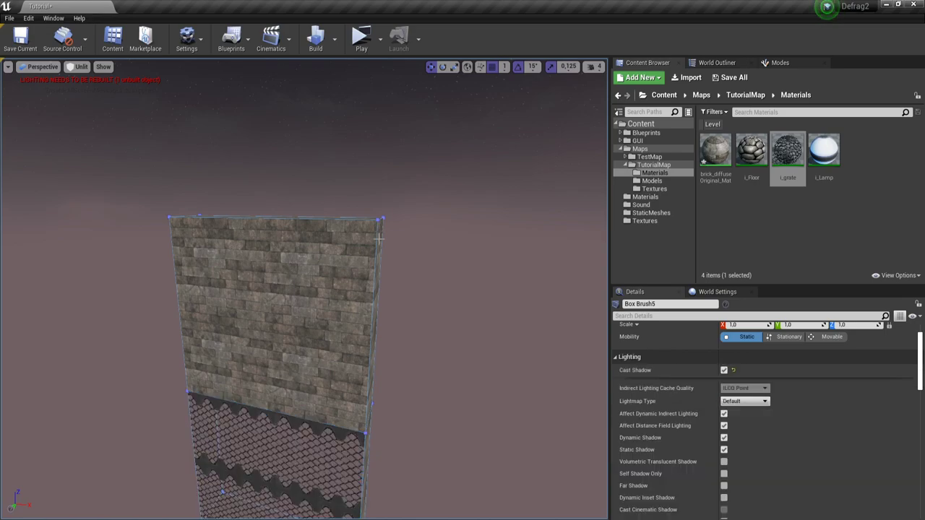
key(s)
mouse_move(382, 408)
right_down()
mouse_move(394, 463)
mouse_move(372, 462)
mouse_move(376, 427)
mouse_move(336, 426)
mouse_move(339, 405)
mouse_move(386, 397)
right_up()
key(w)
key(s)
key(w)
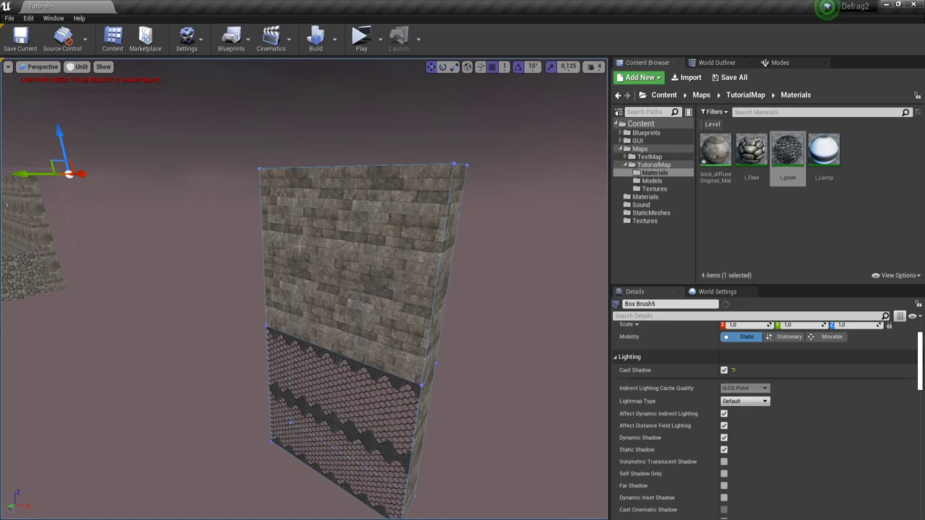
- Replace the lower front face's material with i_Floor from the Materials folder
click(752, 152)
scroll(785, 421, up, 1)
scroll(785, 421, down, 3)
scroll(785, 421, down, 6)
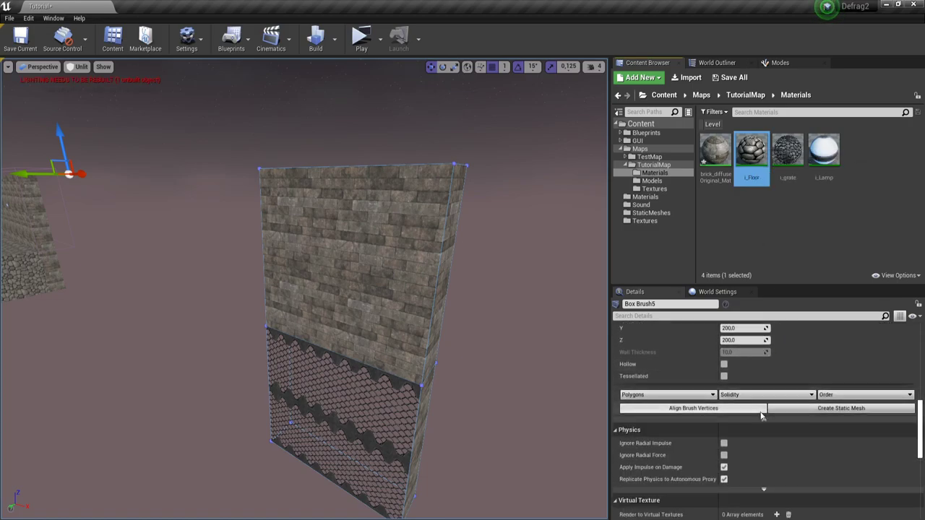
scroll(760, 411, up, 4)
scroll(761, 412, up, 5)
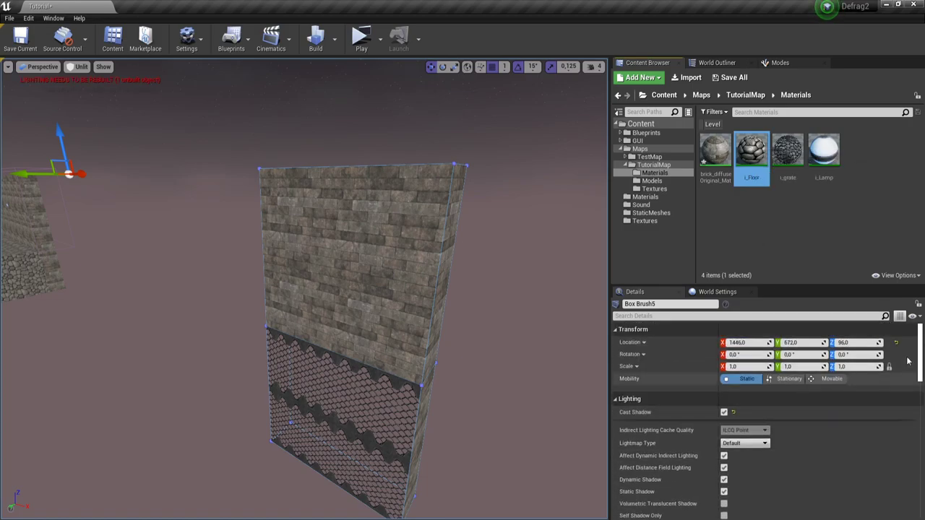
drag(919, 343, 912, 440)
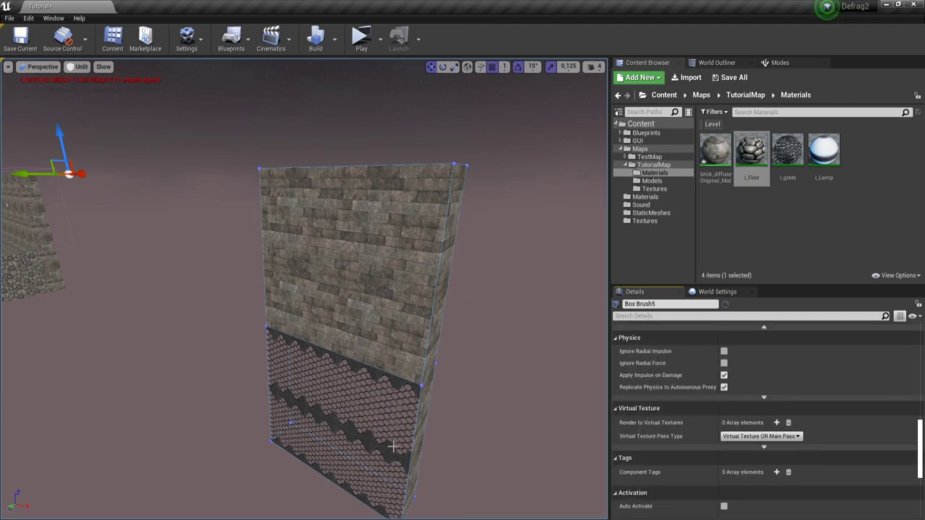
click(348, 420)
scroll(795, 406, up, 10)
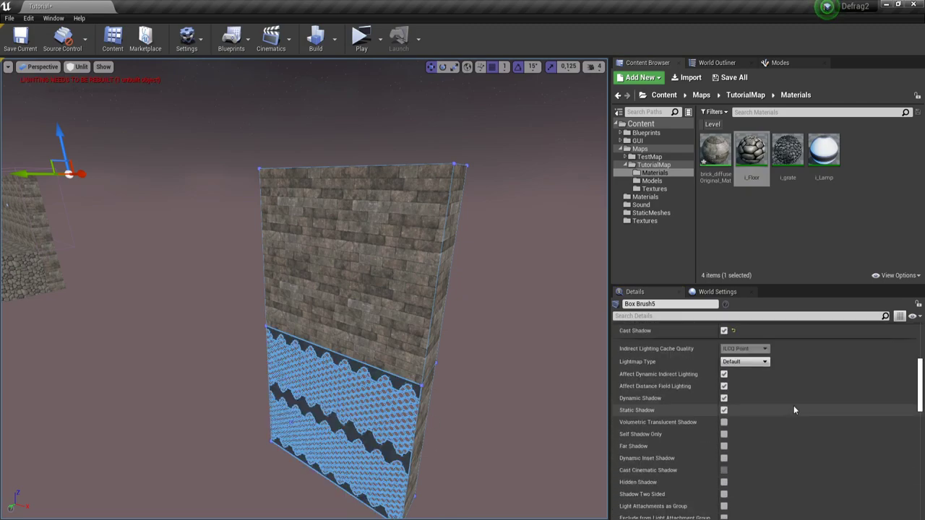
scroll(786, 412, up, 2)
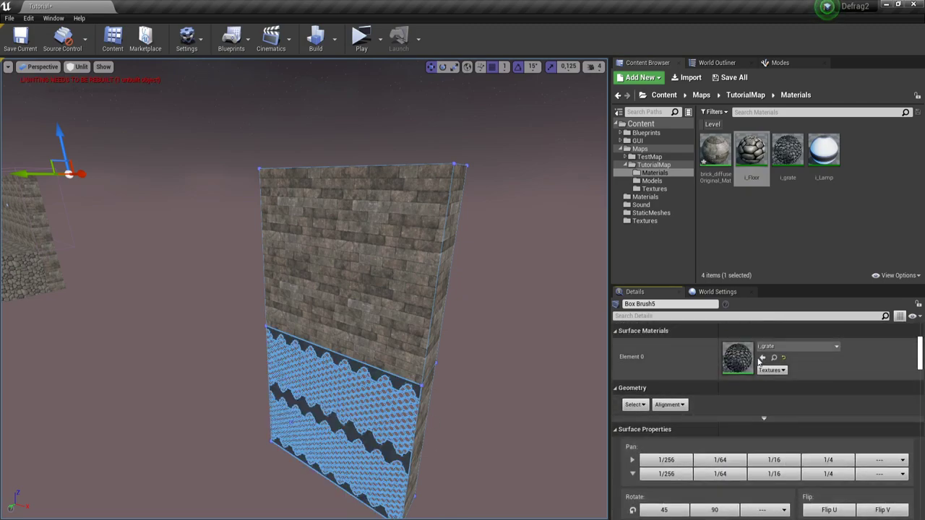
click(763, 358)
- Compare selecting all of the block's surfaces with selecting only single faces such as the lower front one
right_drag(514, 427, 450, 451)
click(514, 427)
click(335, 378)
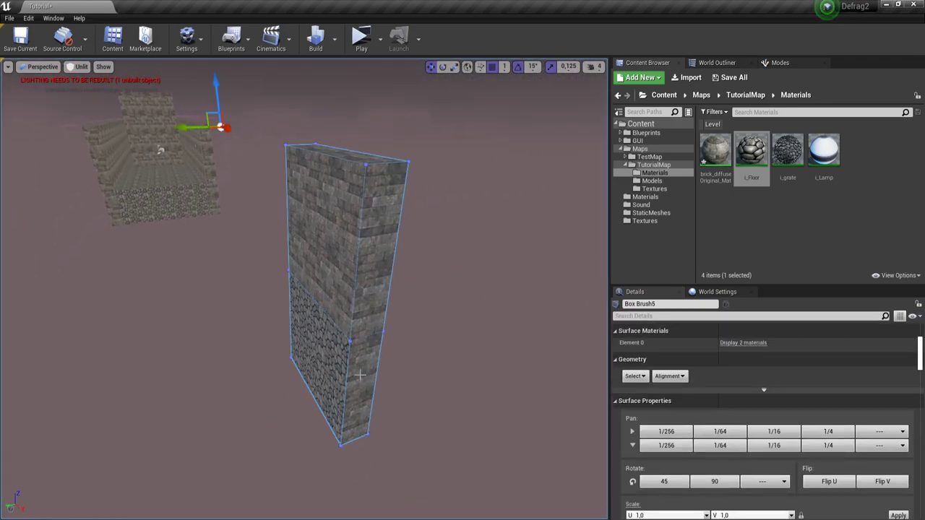
click(315, 367)
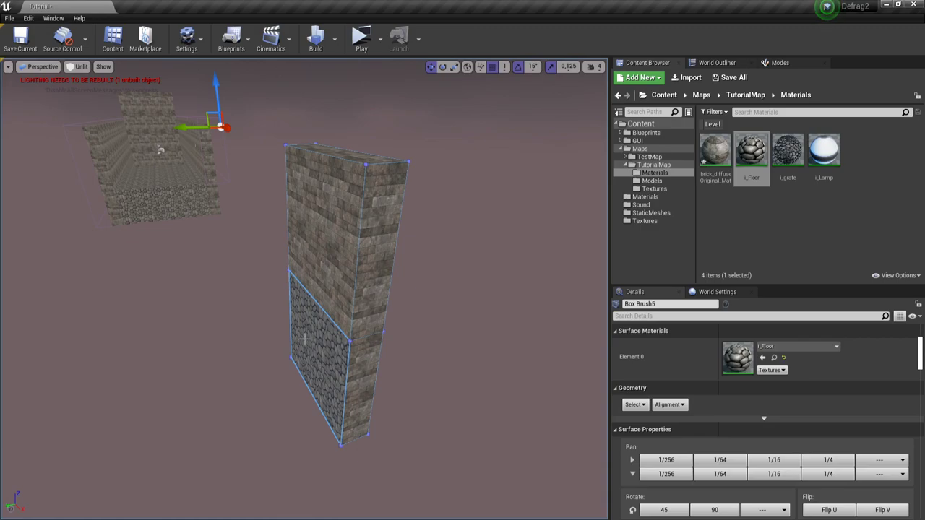
click(305, 339)
click(407, 386)
ctrl+shift+click(325, 371)
ctrl+shift+click(367, 372)
right_drag(368, 371, 313, 338)
click(313, 336)
click(261, 322)
- Select the whole block brush and return to geometry editing mode
right_drag(261, 322, 427, 322)
click(361, 133)
right_drag(368, 196, 369, 166)
key(w)
mouse_move(382, 294)
right_down()
mouse_move(382, 238)
mouse_move(378, 296)
right_up()
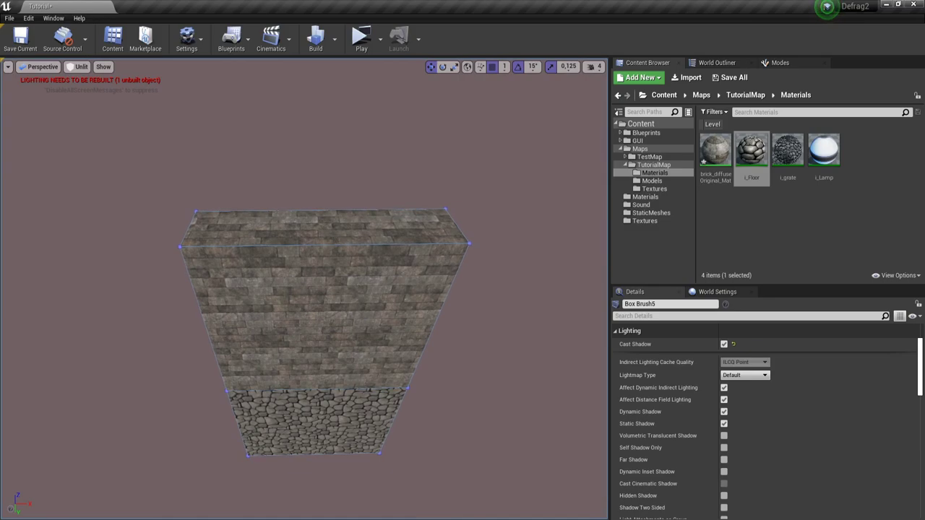
key(shift+5)
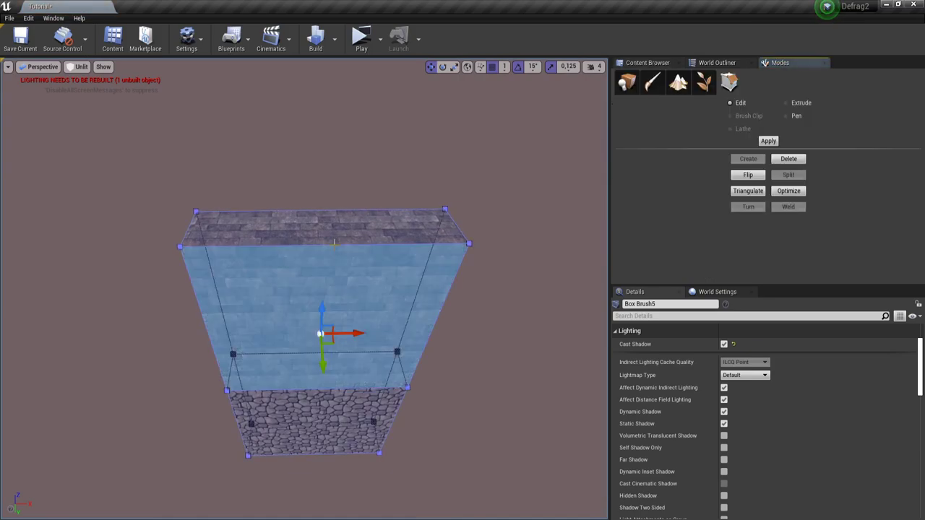
- Split the block vertically through the middle of its upper front edge
click(789, 176)
right_drag(448, 289, 325, 271)
key(d)
right_drag(495, 190, 481, 190)
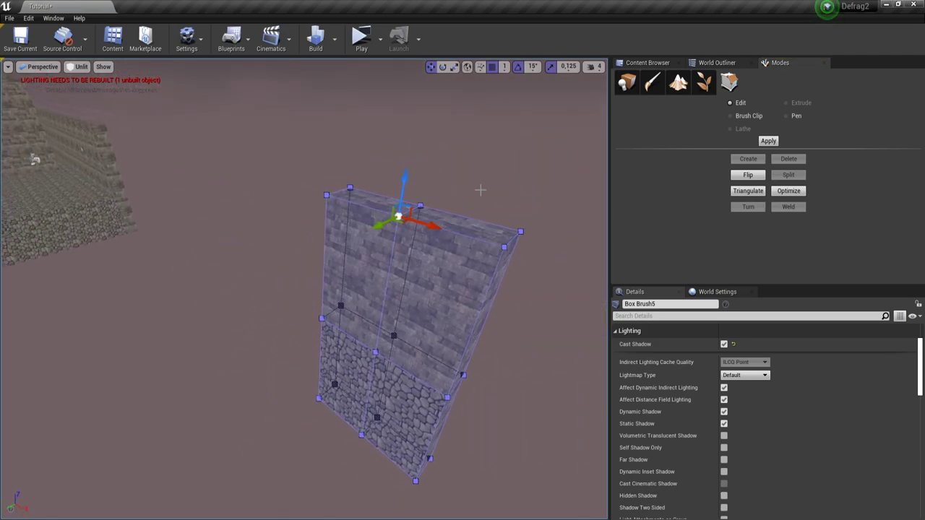
key(w)
right_drag(419, 222, 457, 205)
- Raise the middle vertex on the front seam between the brick and stone faces so the stone area forms a peak
click(323, 429)
click(325, 423)
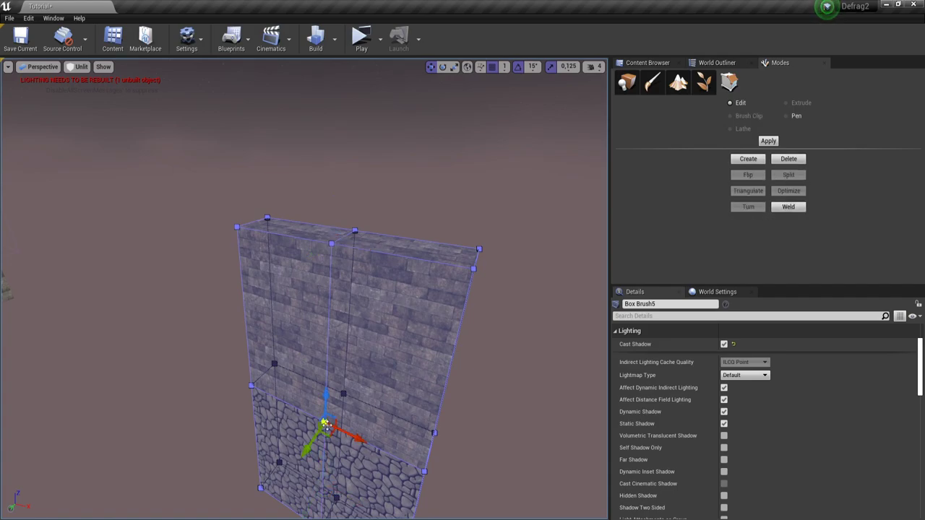
drag(347, 434, 331, 388)
right_drag(331, 388, 361, 383)
key(a)
click(463, 383)
right_drag(433, 383, 462, 383)
key(s)
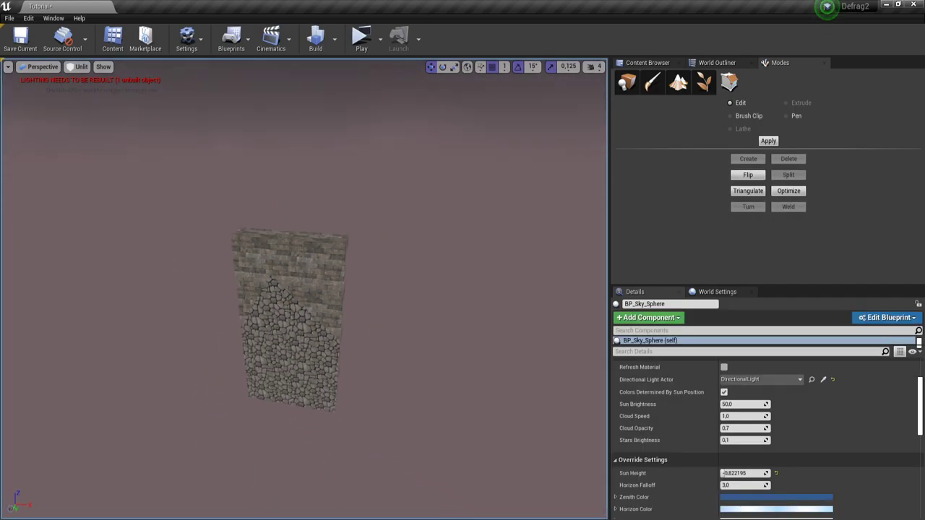
right_drag(334, 322, 333, 315)
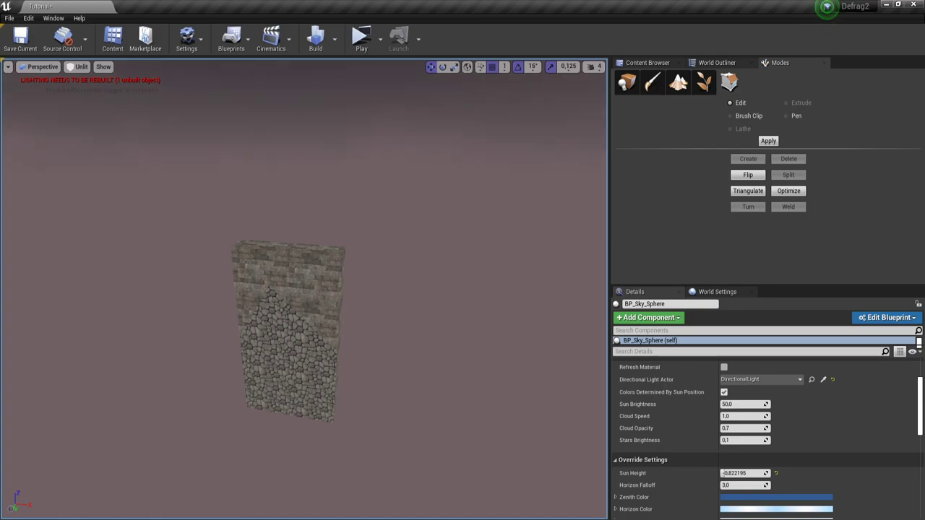
click(330, 316)
scroll(328, 312, up, 3)
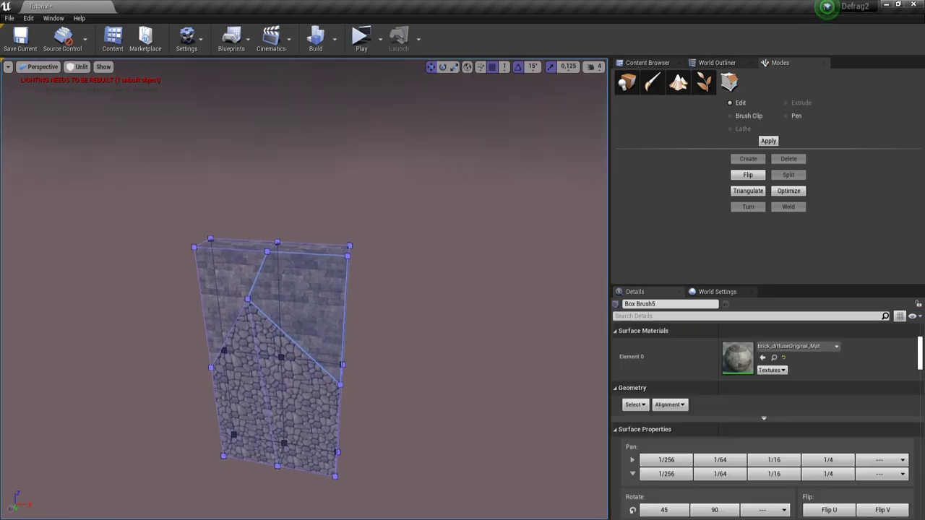
- Undo the vertex move and the vertical split of the block
key(ctrl+z)
key(ctrl+z)
key(ctrl+z)
key(ctrl+z)
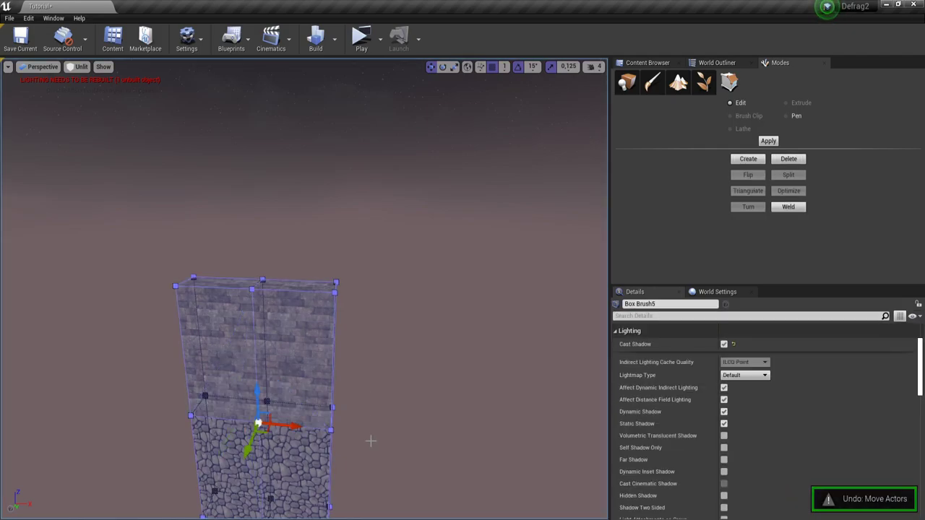
key(f)
key(ctrl+z)
key(ctrl+z)
key(ctrl+z)
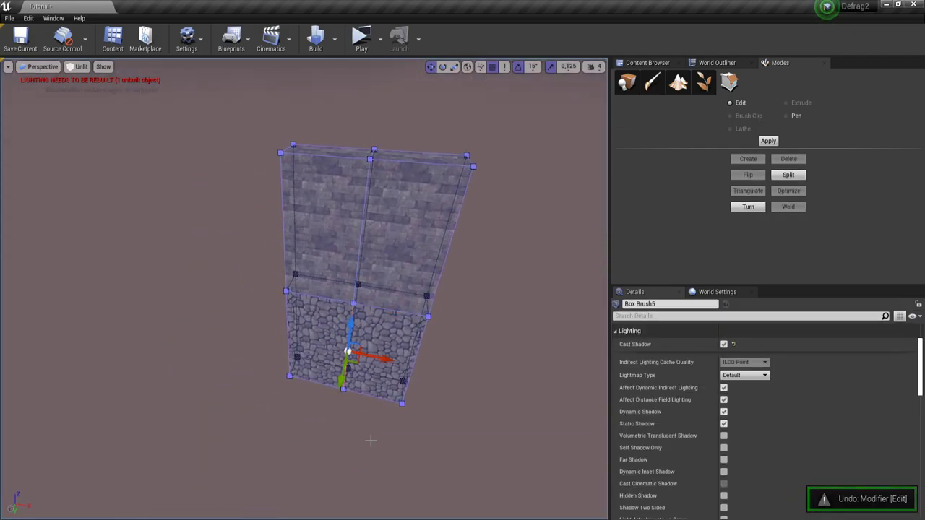
- Select the lower front face and set up Extrude for it using the local coordinate system
click(388, 375)
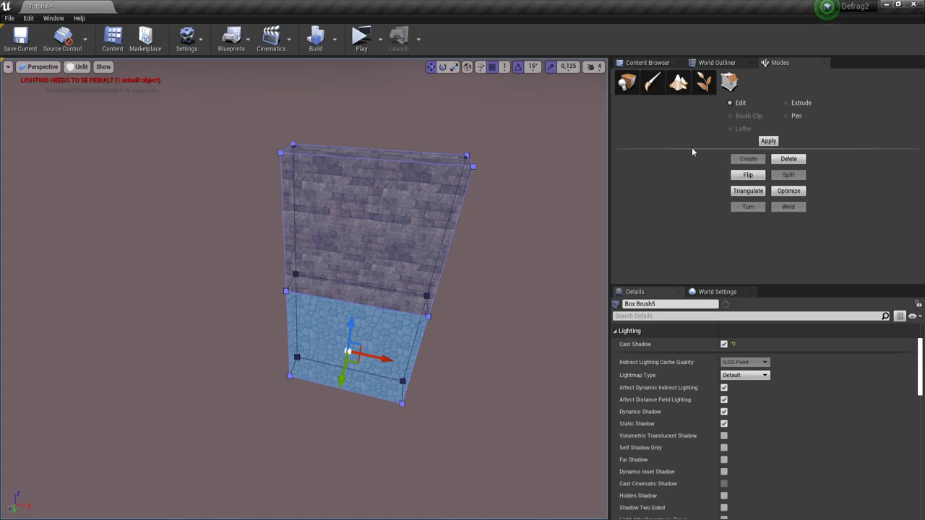
click(789, 105)
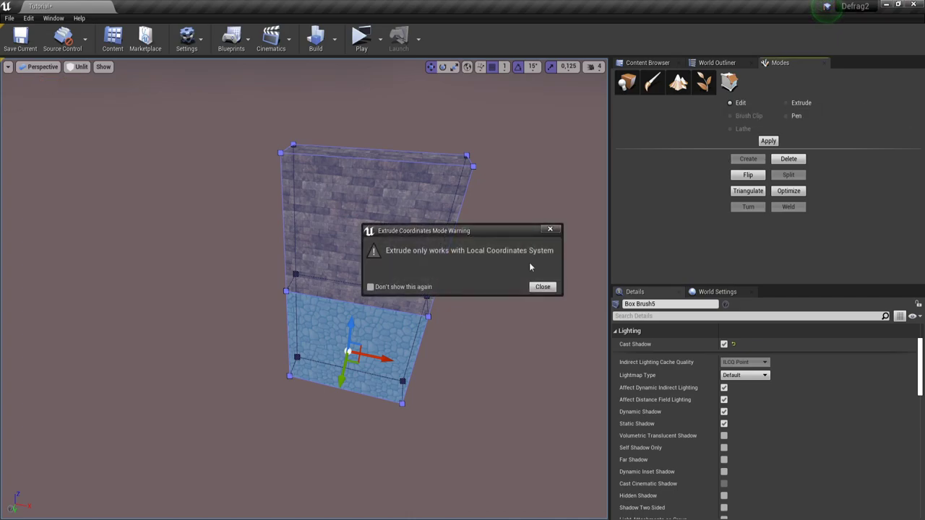
click(543, 287)
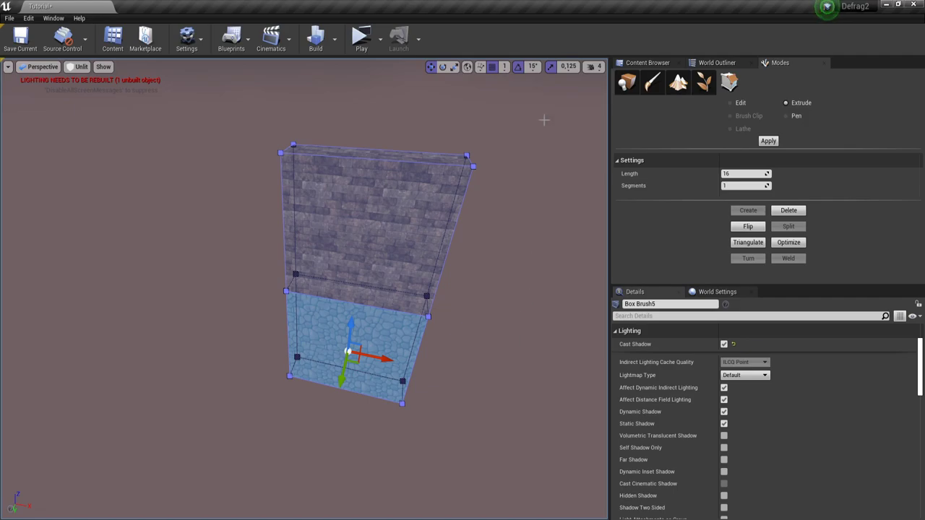
click(468, 67)
mouse_move(482, 218)
right_down()
mouse_move(535, 213)
mouse_move(482, 217)
right_up()
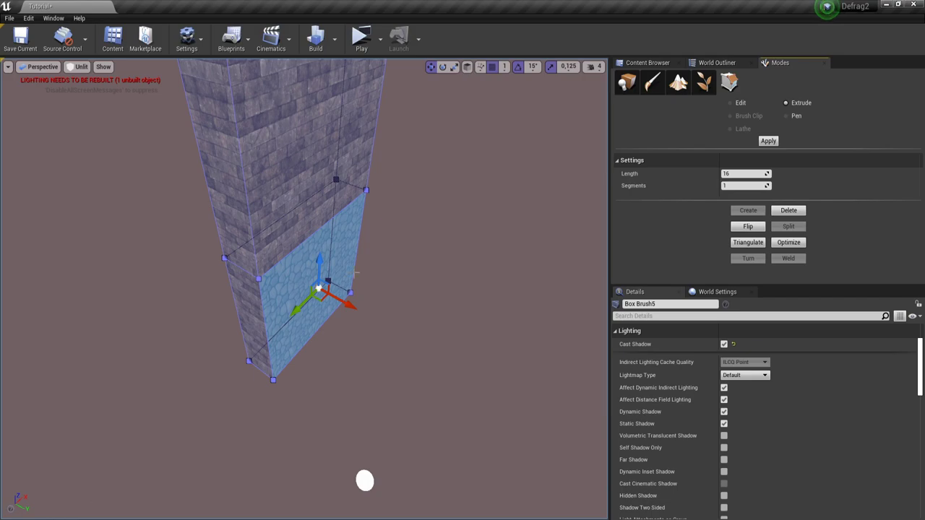
- Extrude the lower front face straight out from the wall in three successive sections
mouse_move(350, 308)
mouse_down()
mouse_move(443, 334)
mouse_move(438, 327)
mouse_move(499, 381)
mouse_up()
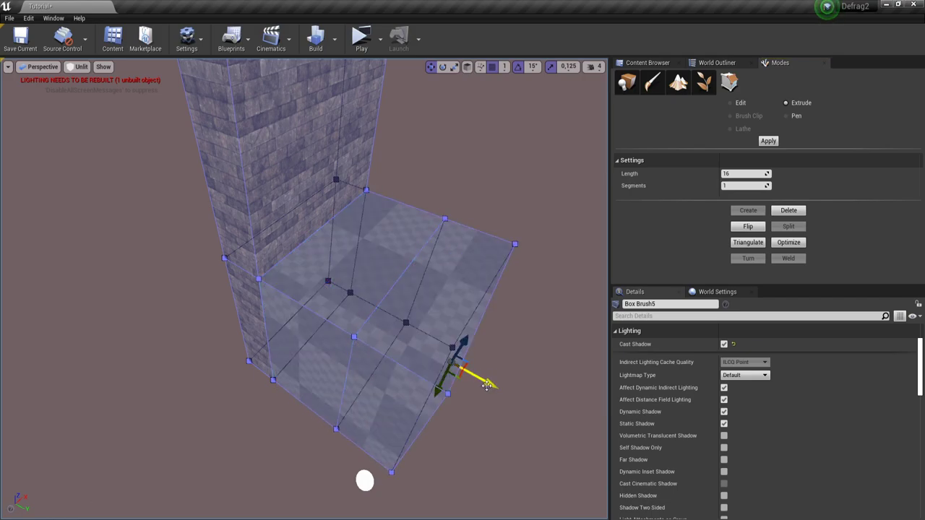
right_drag(522, 401, 509, 394)
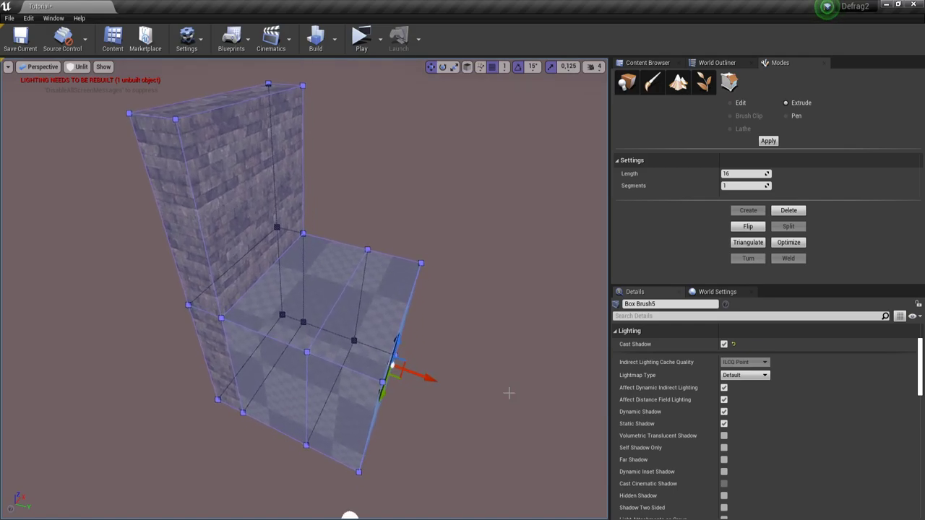
drag(425, 376, 497, 392)
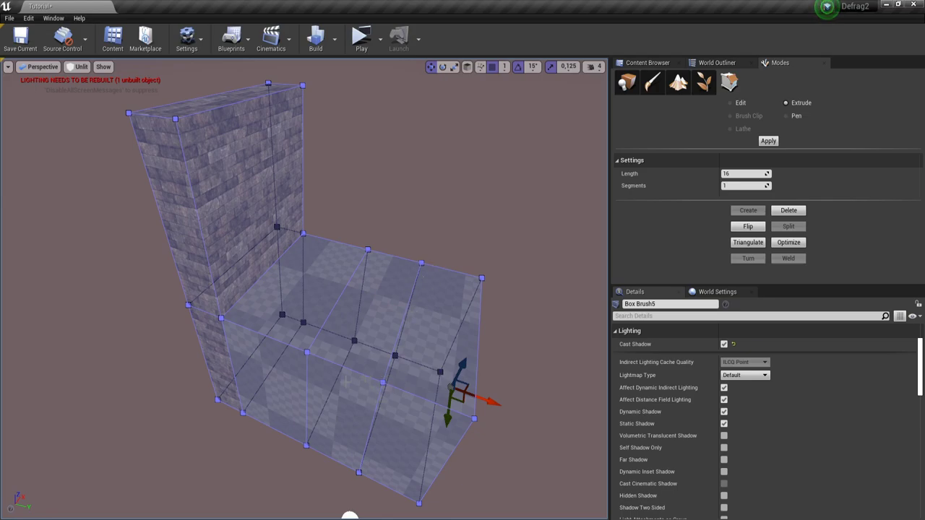
right_drag(497, 404, 445, 284)
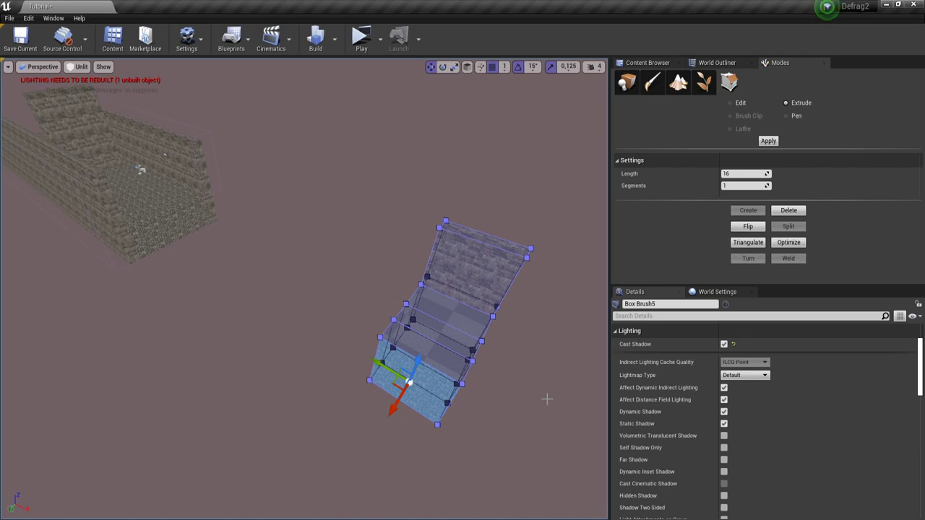
- Extrude the top face of the outermost section upward to form a post opposite the wall
right_drag(515, 308, 604, 310)
right_drag(314, 316, 315, 316)
drag(314, 234, 315, 165)
right_drag(337, 207, 295, 210)
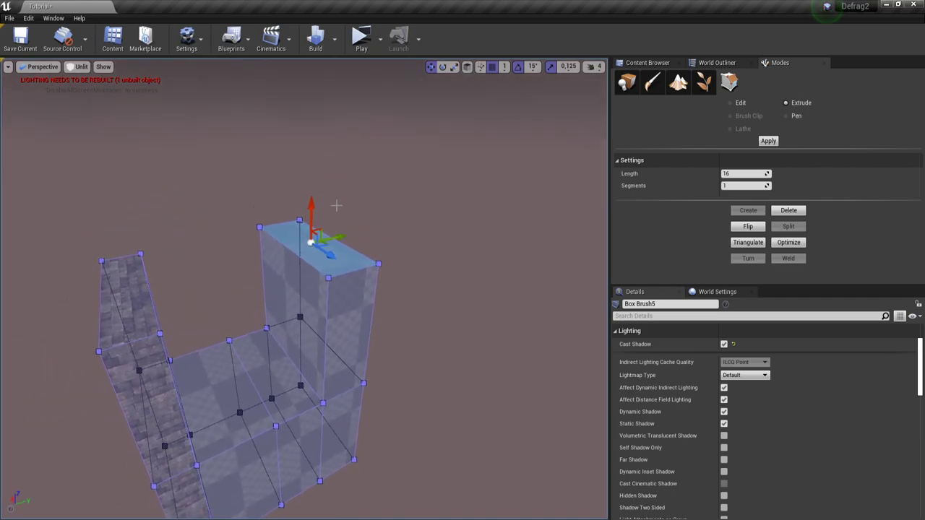
- Extend the post into a hook by extruding it higher, inward toward the wall, and downward
drag(313, 205, 313, 147)
click(300, 217)
drag(255, 225, 190, 235)
mouse_move(190, 235)
right_down()
mouse_move(192, 253)
mouse_move(194, 208)
right_up()
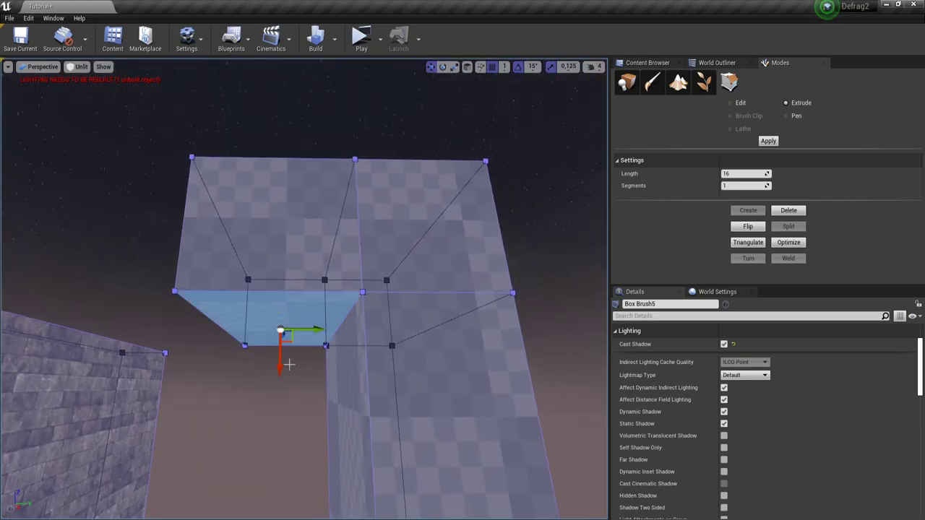
drag(282, 362, 282, 454)
mouse_move(281, 454)
right_down()
mouse_move(282, 509)
mouse_move(278, 448)
mouse_move(283, 491)
mouse_move(268, 506)
mouse_move(296, 427)
mouse_move(253, 412)
mouse_move(326, 437)
right_up()
mouse_move(253, 237)
right_down()
mouse_move(108, 238)
mouse_move(155, 268)
mouse_move(157, 290)
mouse_move(195, 286)
mouse_move(144, 283)
mouse_move(155, 285)
right_up()
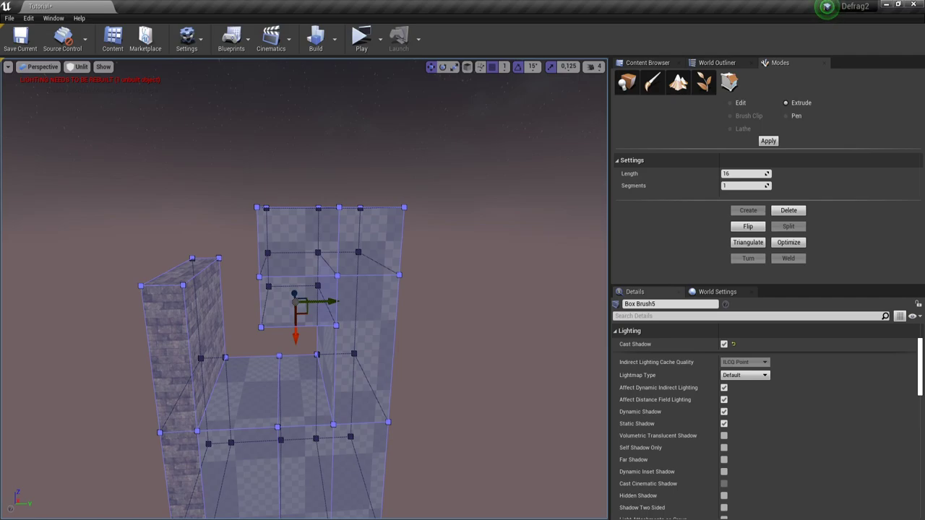
- Undo the hook extrusions back to the plain post
right_drag(424, 293, 424, 293)
key(ctrl+z)
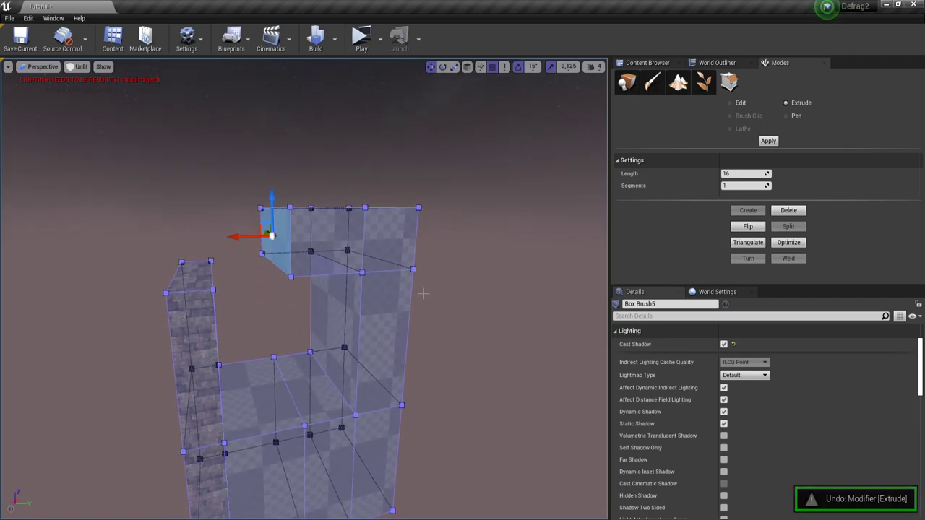
key(ctrl+z)
key(ctrl+z)
key(ctrl+z)
- Set the extrude length to 24 and the position grid snap size to 32
right_drag(417, 311, 417, 311)
right_drag(357, 352, 356, 353)
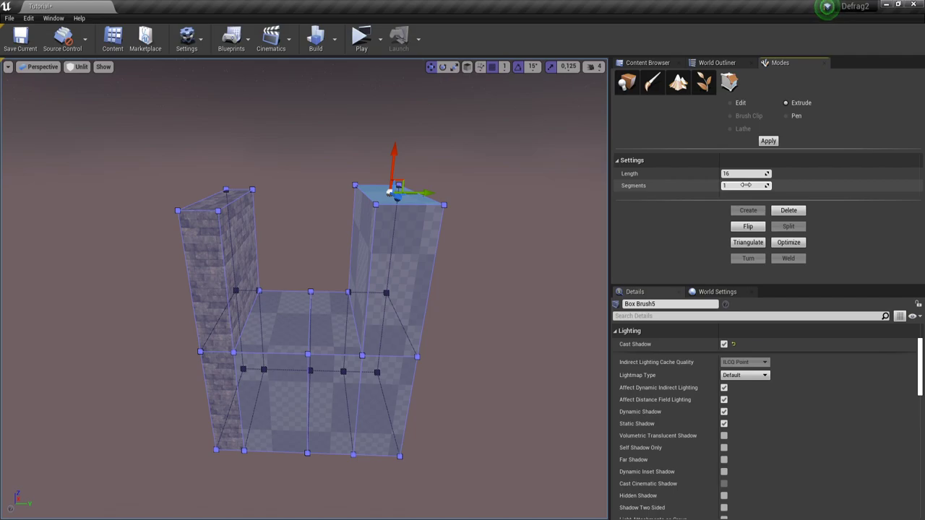
click(744, 173)
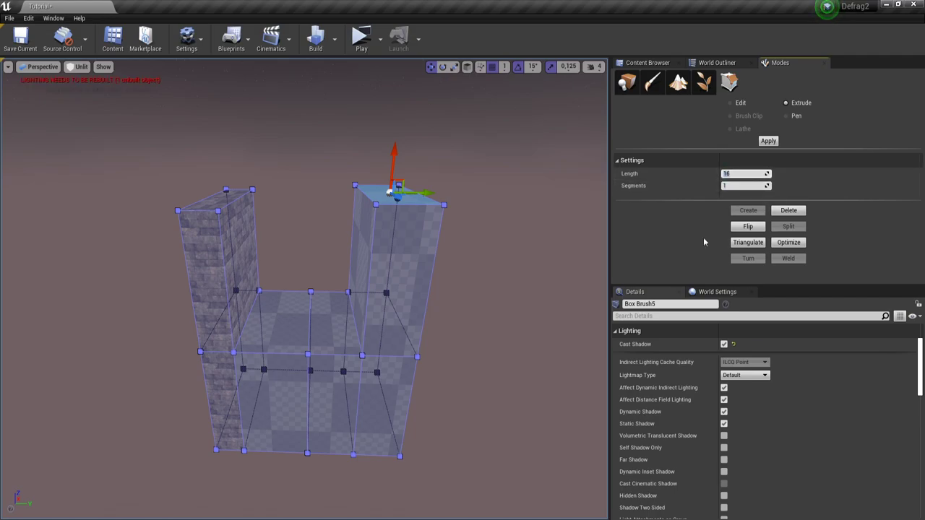
text(24)
key(Tab)
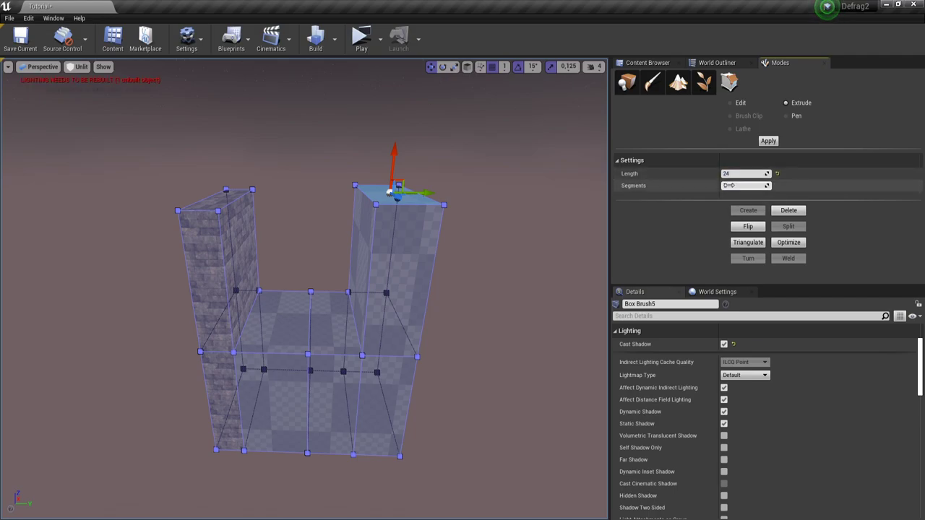
text(1)
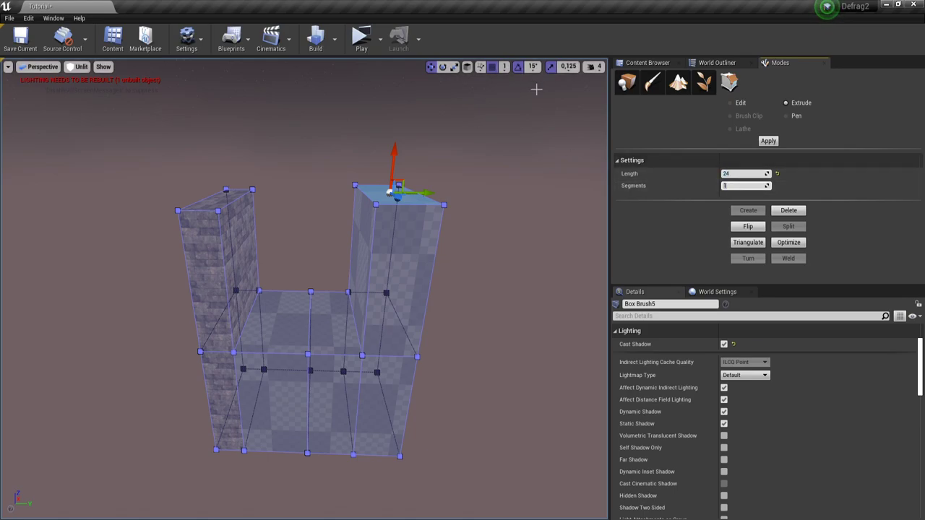
click(503, 67)
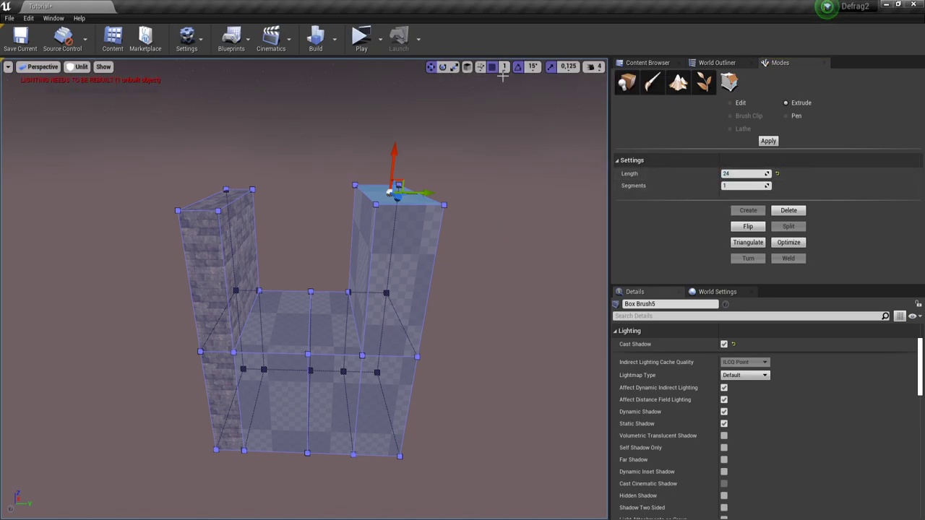
click(512, 143)
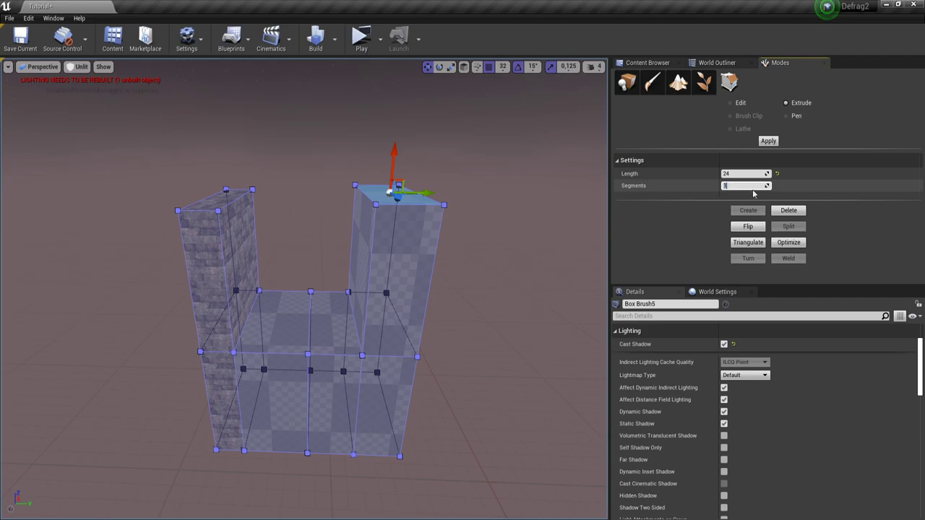
- Extrude the top face of the post upward in 5 segments of length 24
click(765, 142)
right_drag(403, 251, 329, 276)
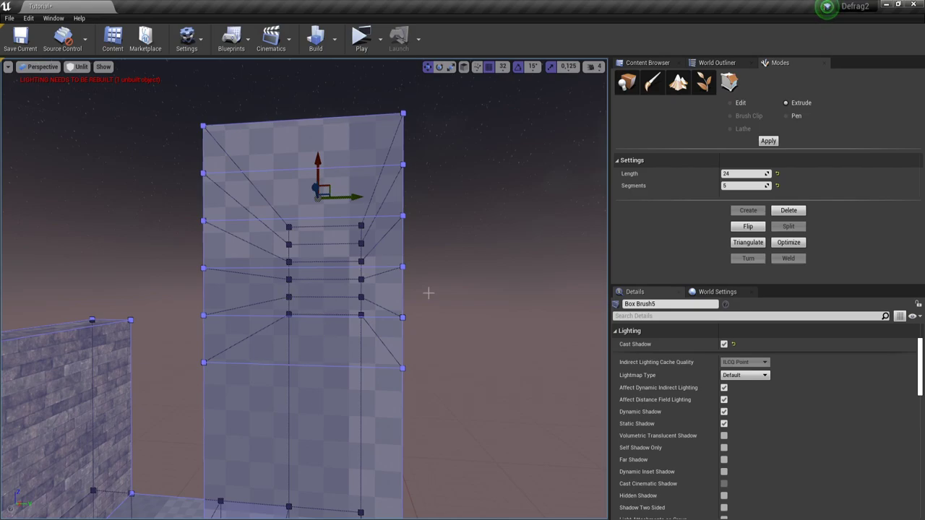
key(f)
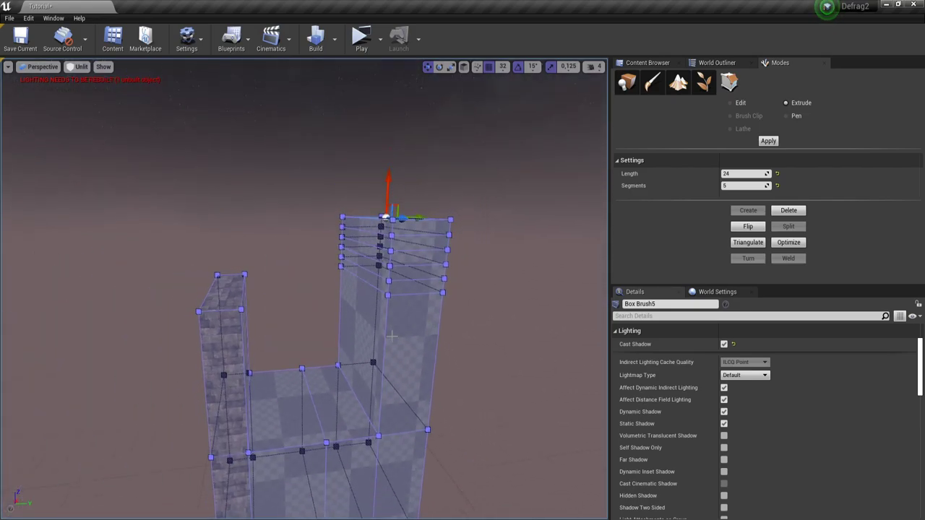
right_drag(392, 335, 383, 344)
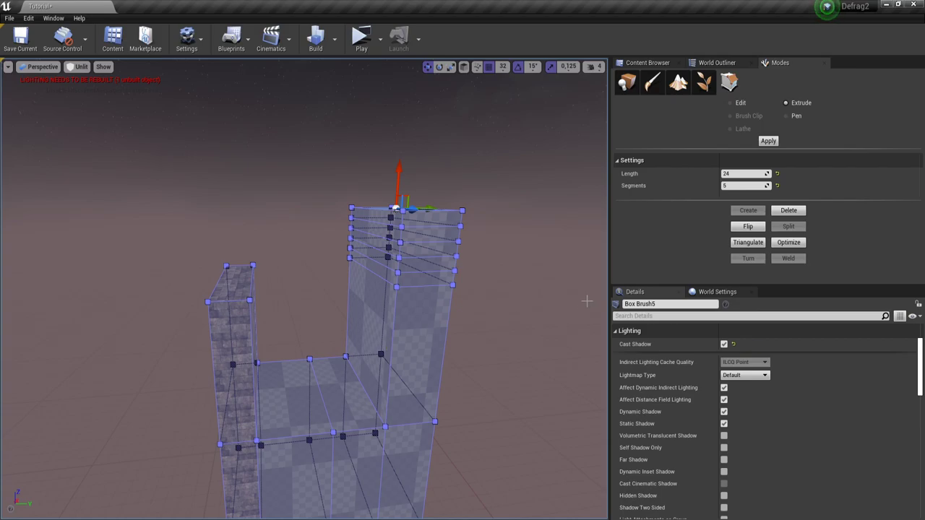
- Flip the normal of one triangle on the post's top face and flip it back
mouse_move(507, 268)
right_down()
mouse_move(514, 254)
mouse_move(526, 262)
mouse_move(511, 290)
mouse_move(483, 224)
mouse_move(486, 311)
mouse_move(481, 285)
mouse_move(466, 278)
mouse_move(479, 290)
mouse_move(467, 303)
mouse_move(386, 331)
mouse_move(463, 347)
mouse_move(506, 329)
mouse_move(531, 343)
mouse_move(428, 232)
right_up()
click(478, 297)
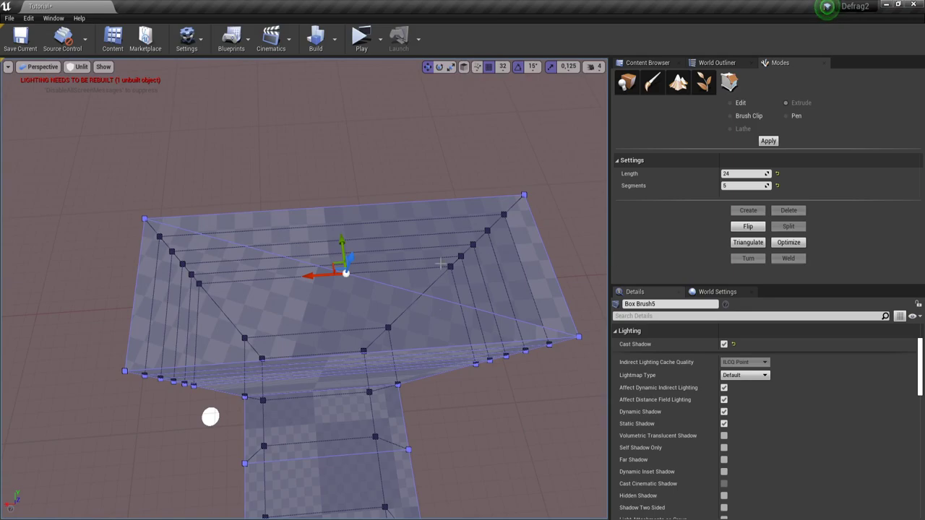
click(443, 264)
click(748, 226)
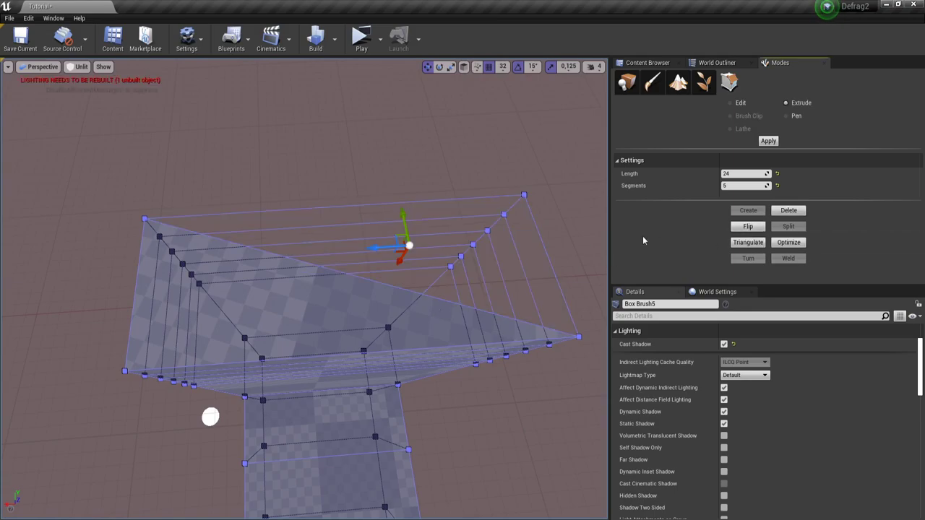
key(f)
click(748, 226)
- Flip the normal of the floor face next to the post and view the opening from other sides
mouse_move(385, 210)
right_down()
mouse_move(325, 184)
mouse_move(315, 206)
right_up()
mouse_move(225, 252)
right_down()
mouse_move(221, 311)
mouse_move(290, 319)
right_up()
click(290, 319)
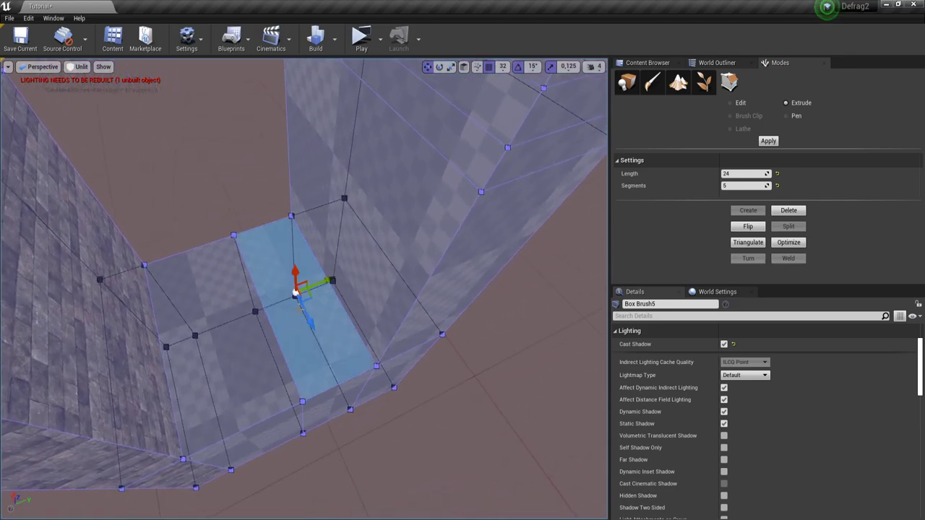
key(f)
click(749, 226)
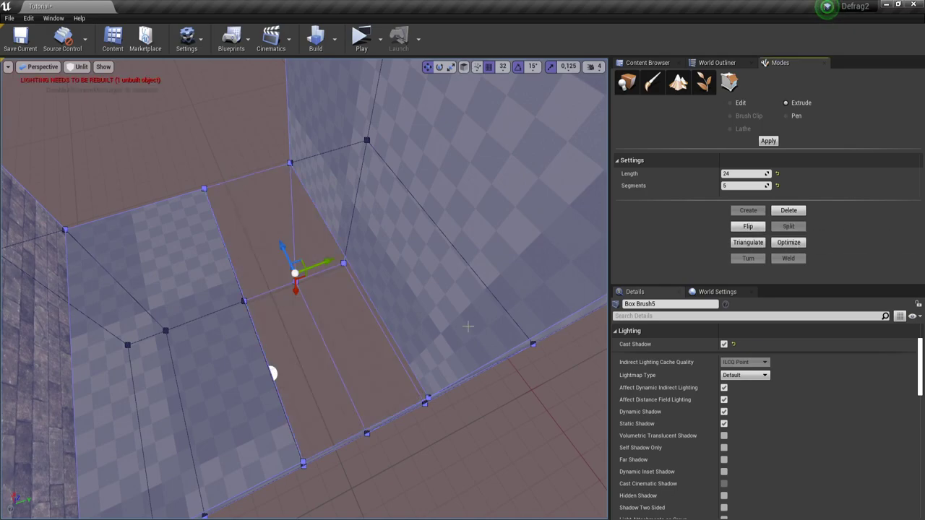
click(532, 428)
mouse_move(531, 428)
right_down()
mouse_move(560, 398)
mouse_move(549, 399)
mouse_move(578, 415)
right_up()
mouse_move(387, 341)
right_down()
mouse_move(376, 329)
mouse_move(387, 341)
right_up()
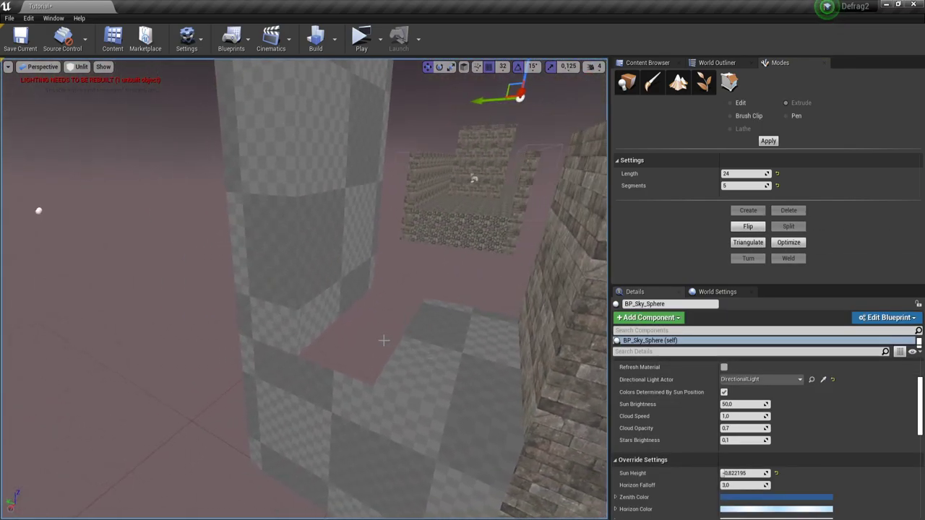
right_drag(38, 210, 243, 373)
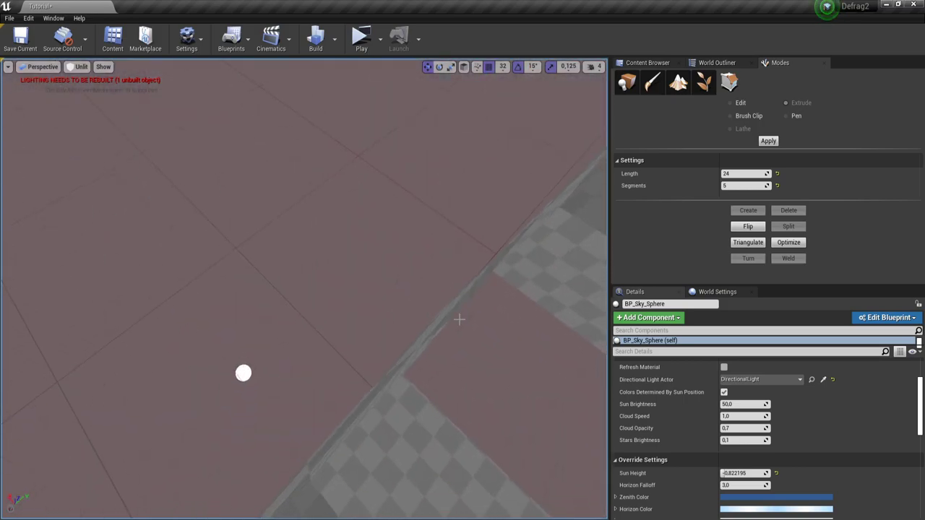
- Restore the flipped floor face beside the post by flipping its normal back
click(454, 316)
right_drag(454, 316, 383, 257)
click(352, 330)
mouse_move(351, 330)
right_down()
mouse_move(344, 340)
mouse_move(354, 224)
mouse_move(347, 167)
mouse_move(338, 173)
right_up()
click(355, 224)
click(739, 229)
mouse_move(426, 335)
right_down()
mouse_move(419, 376)
mouse_move(420, 325)
mouse_move(380, 312)
mouse_move(390, 355)
right_up()
key(ctrl+z)
click(383, 311)
click(748, 226)
click(477, 405)
- Select all surfaces of the brush and optimize it to merge the redundant segments
right_drag(478, 405, 560, 437)
click(555, 436)
click(470, 353)
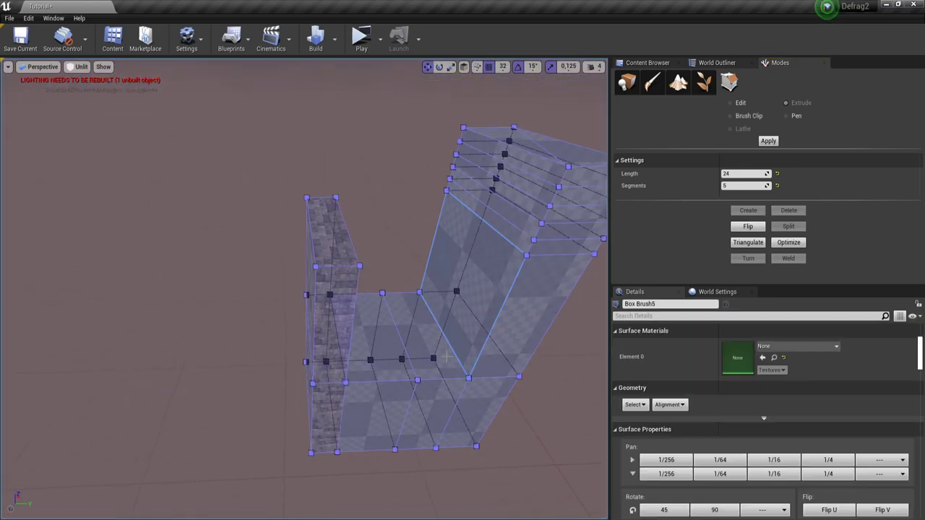
click(438, 347)
key(f)
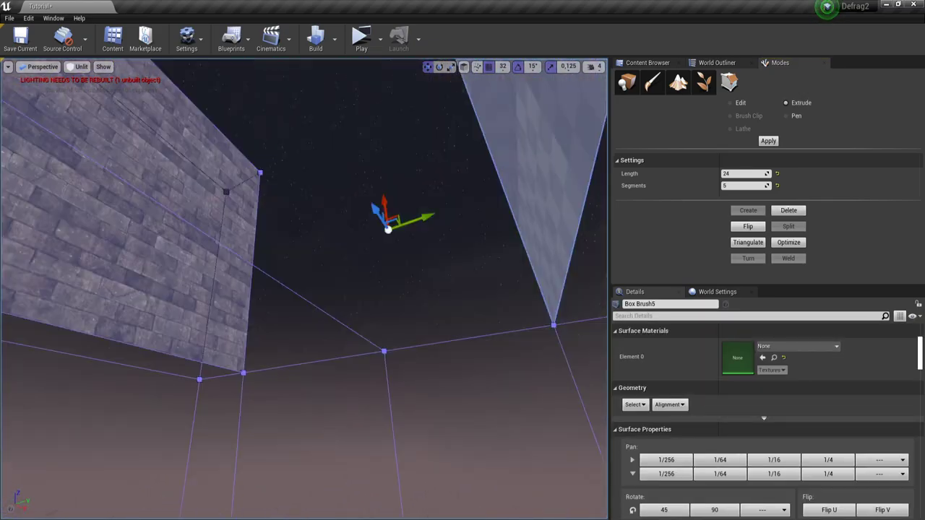
mouse_move(437, 347)
right_down()
mouse_move(426, 318)
mouse_move(397, 376)
mouse_move(405, 412)
mouse_move(434, 357)
mouse_move(426, 355)
right_up()
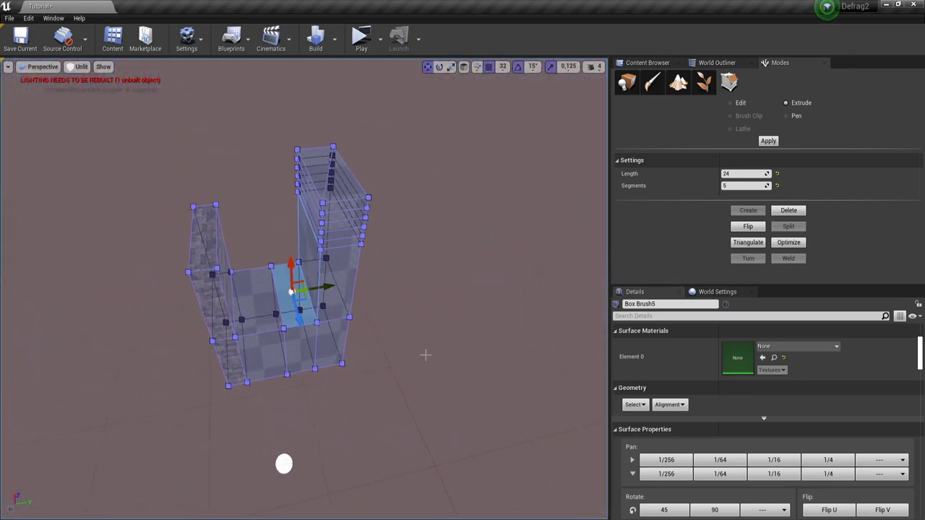
click(336, 287)
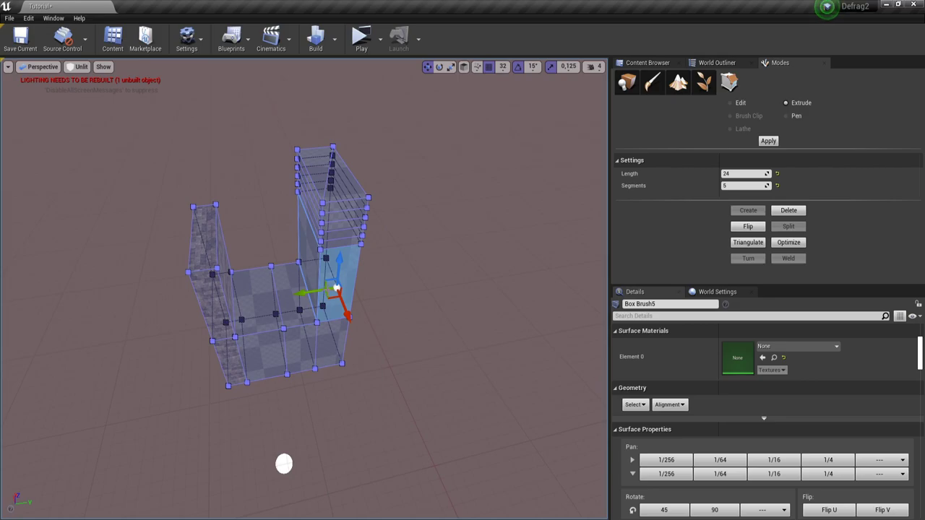
click(485, 281)
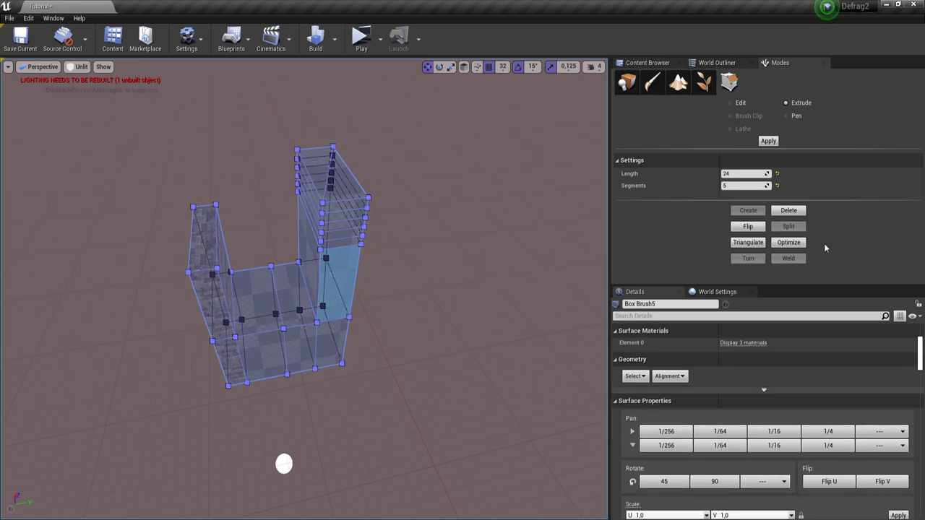
click(789, 245)
right_drag(389, 295, 337, 240)
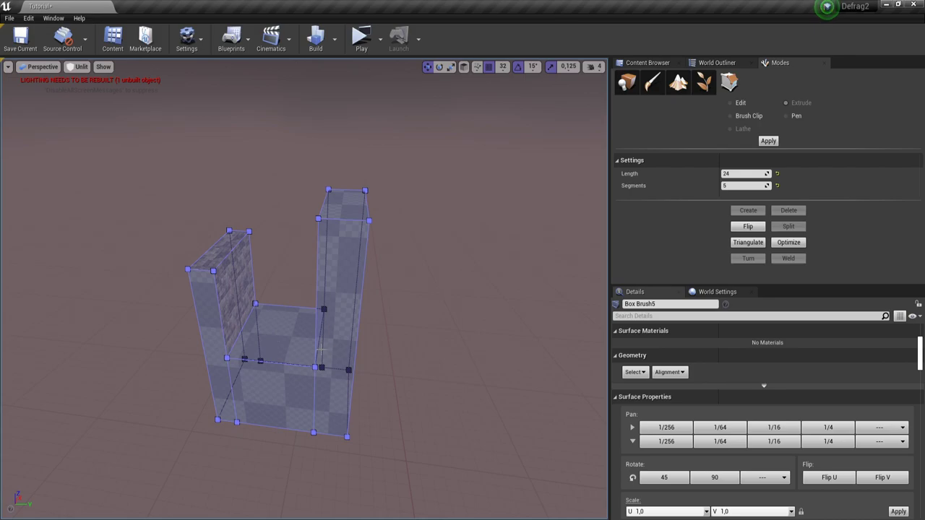
- Triangulate the top face of the post and select one of its triangles
right_drag(363, 271, 359, 249)
click(334, 305)
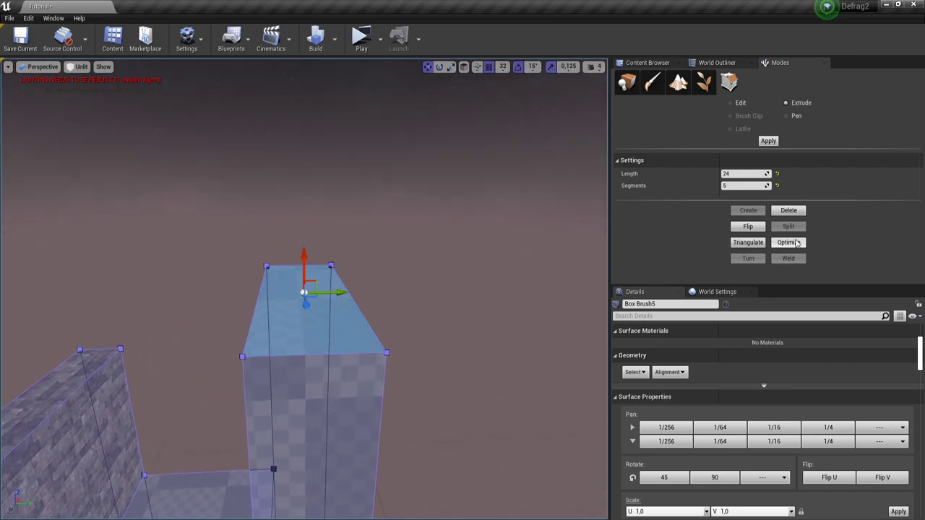
click(759, 248)
right_drag(412, 359, 403, 358)
click(301, 309)
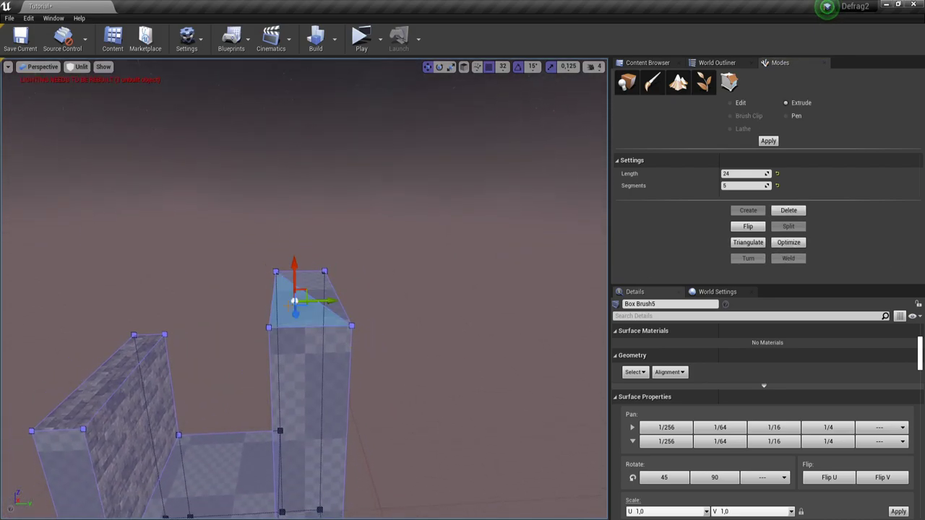
- Select both triangles on top of the post and merge them into one face with Optimize
click(365, 307)
ctrl+click(312, 284)
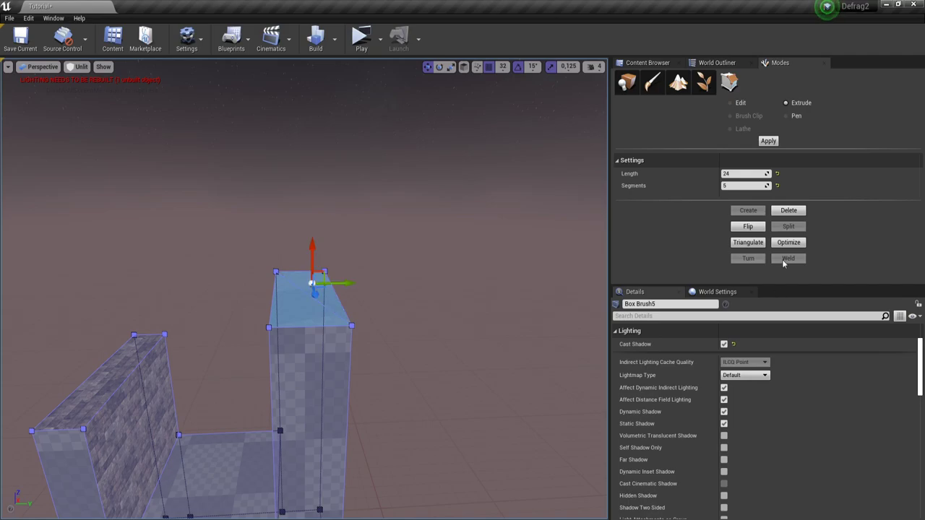
click(782, 246)
click(463, 308)
- Examine the optimized brush from several sides, with no faces selected
right_drag(461, 308, 398, 333)
right_drag(470, 365, 326, 453)
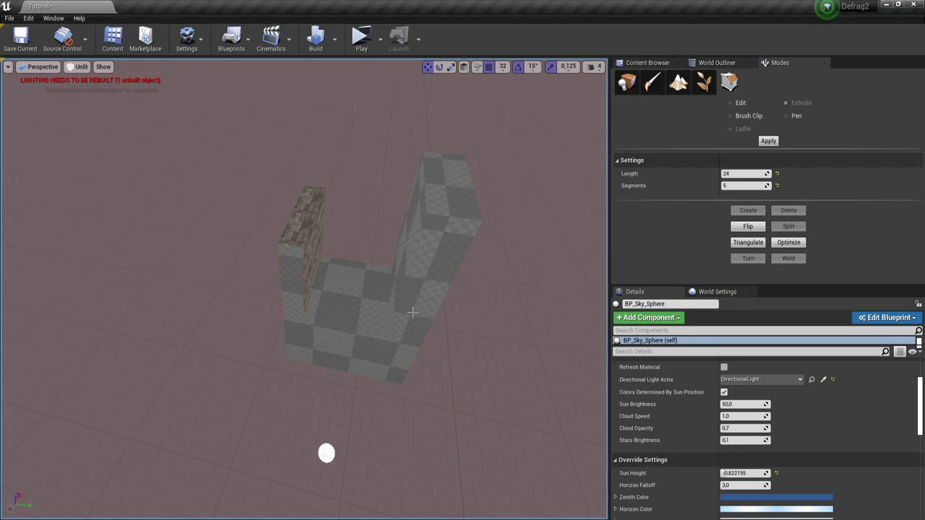
drag(326, 453, 289, 487)
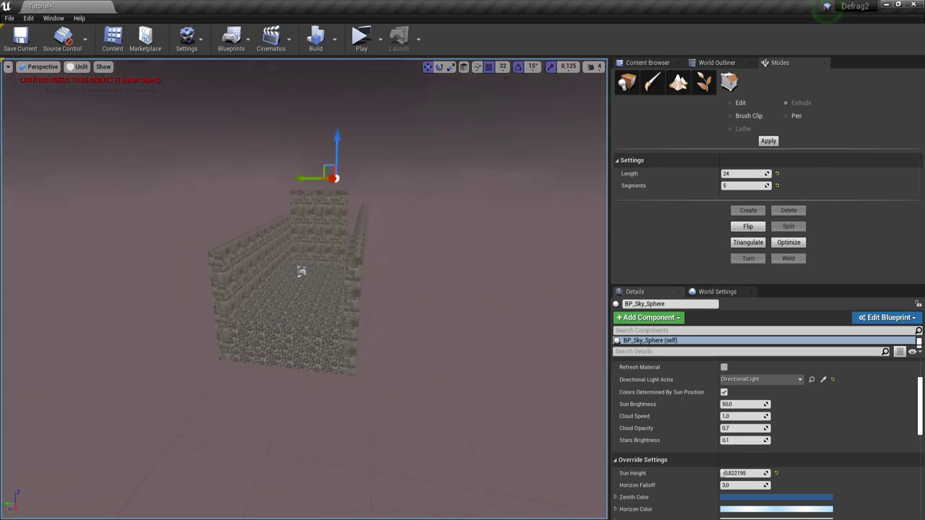
key(w)
right_drag(303, 290, 300, 235)
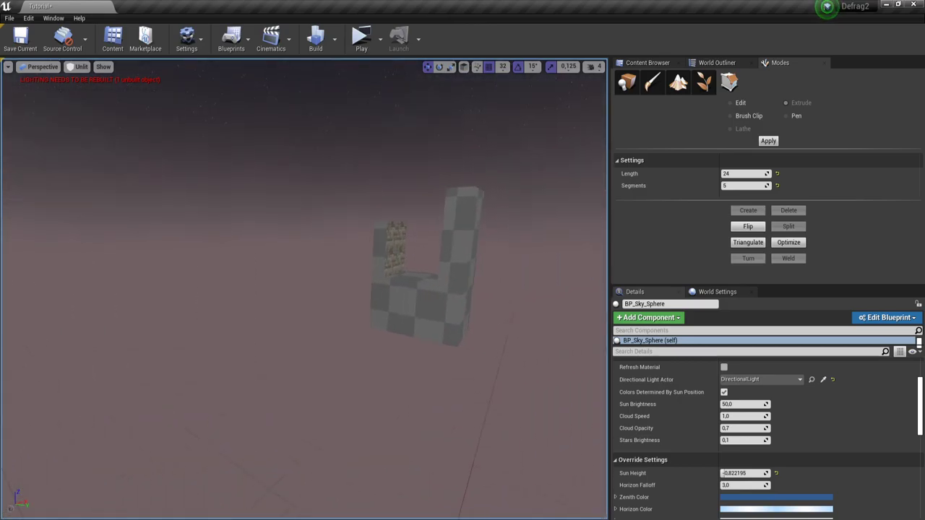
right_drag(303, 289, 327, 290)
key(s)
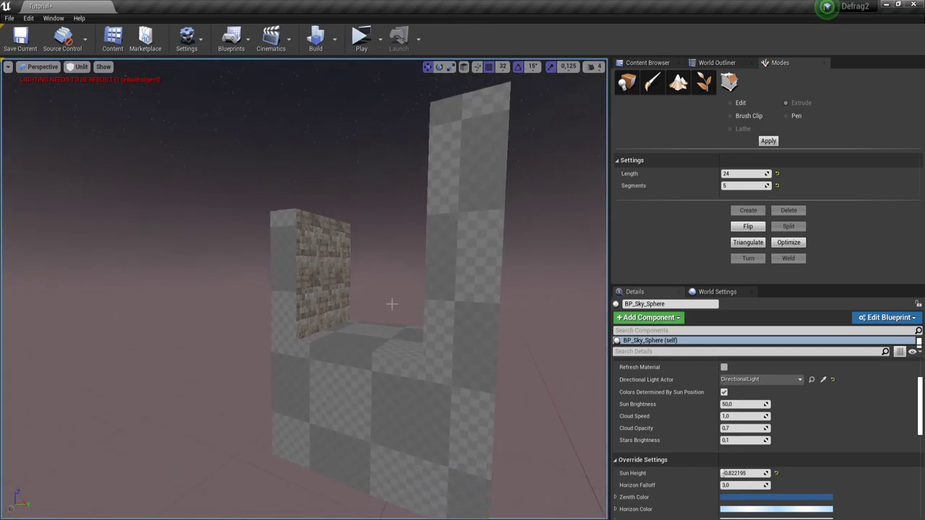
mouse_move(287, 352)
right_down()
mouse_move(297, 347)
mouse_move(249, 369)
mouse_move(289, 363)
mouse_move(271, 360)
right_up()
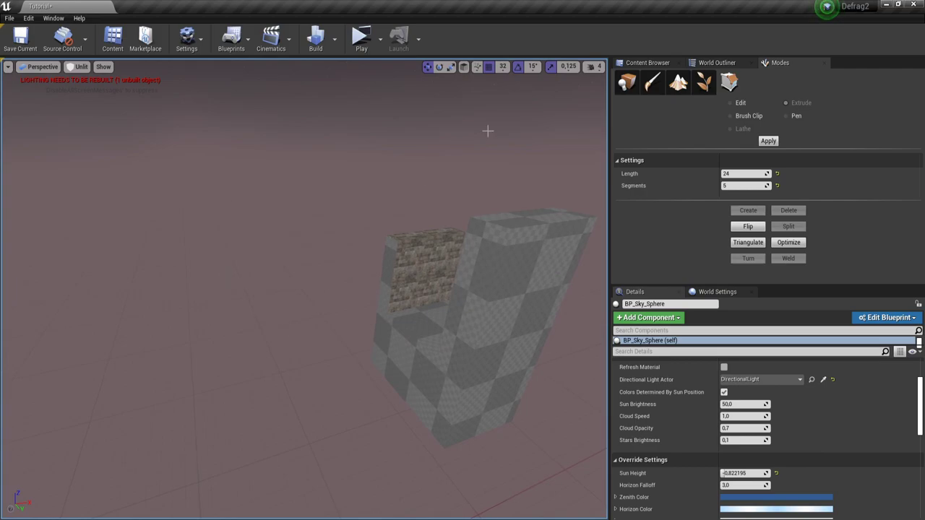
right_drag(279, 365, 289, 364)
- Bring up the level's material assets and examine the brick-walled room and its stone floor from several angles
click(648, 63)
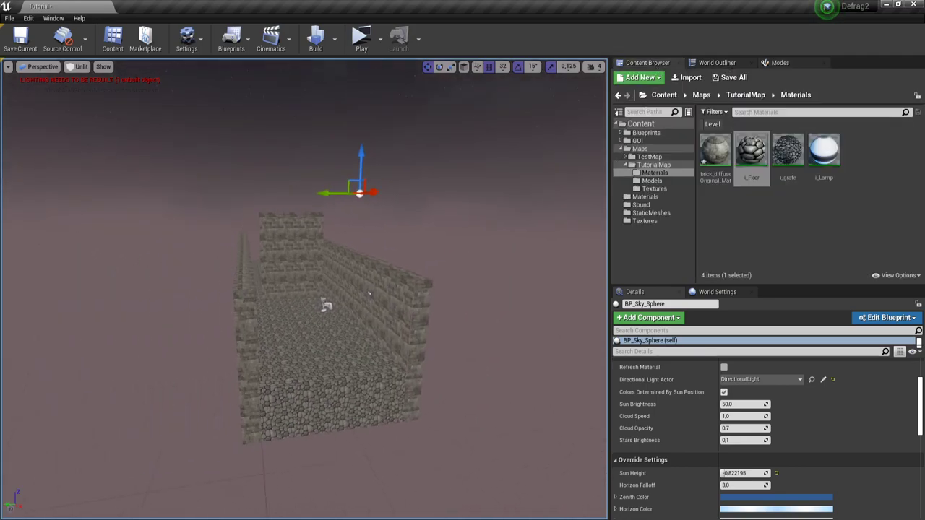
scroll(438, 290, up, 10)
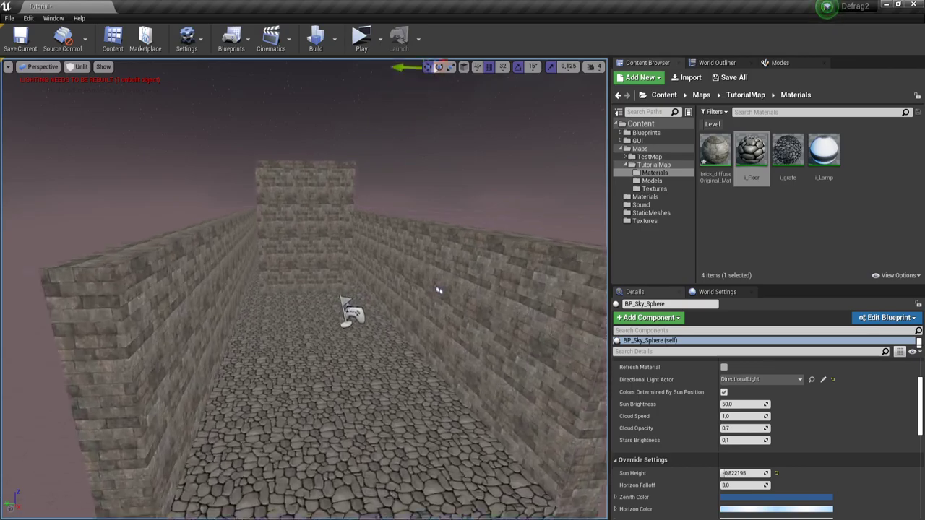
right_drag(304, 289, 264, 344)
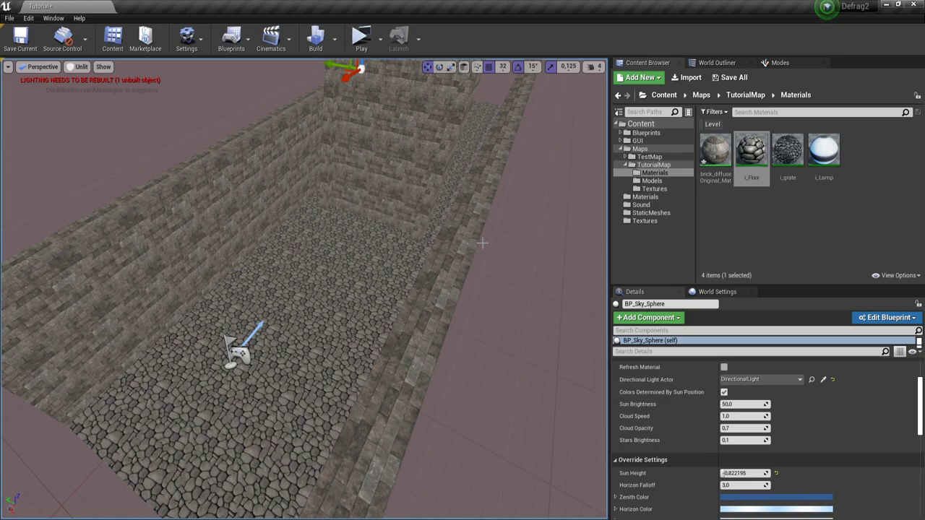
mouse_move(356, 279)
right_down()
mouse_move(339, 268)
mouse_move(282, 271)
mouse_move(339, 278)
right_up()
right_drag(437, 297, 328, 275)
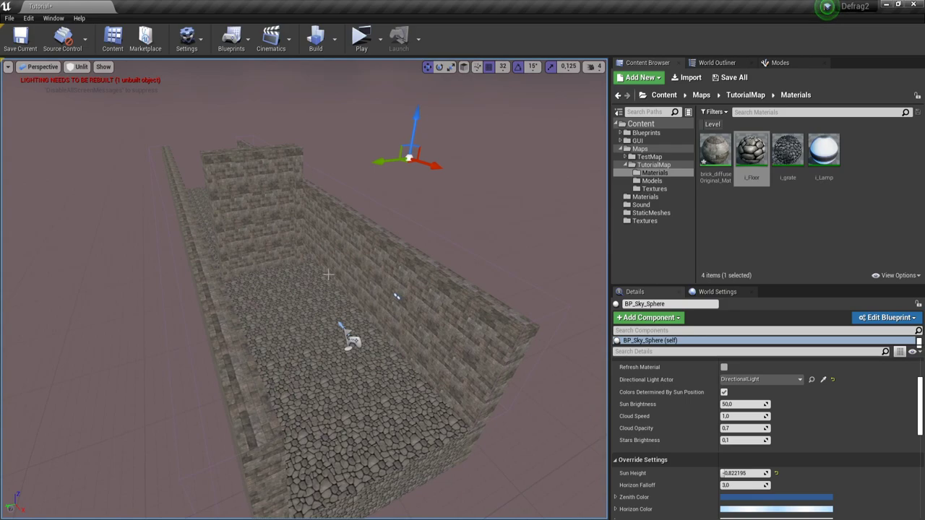